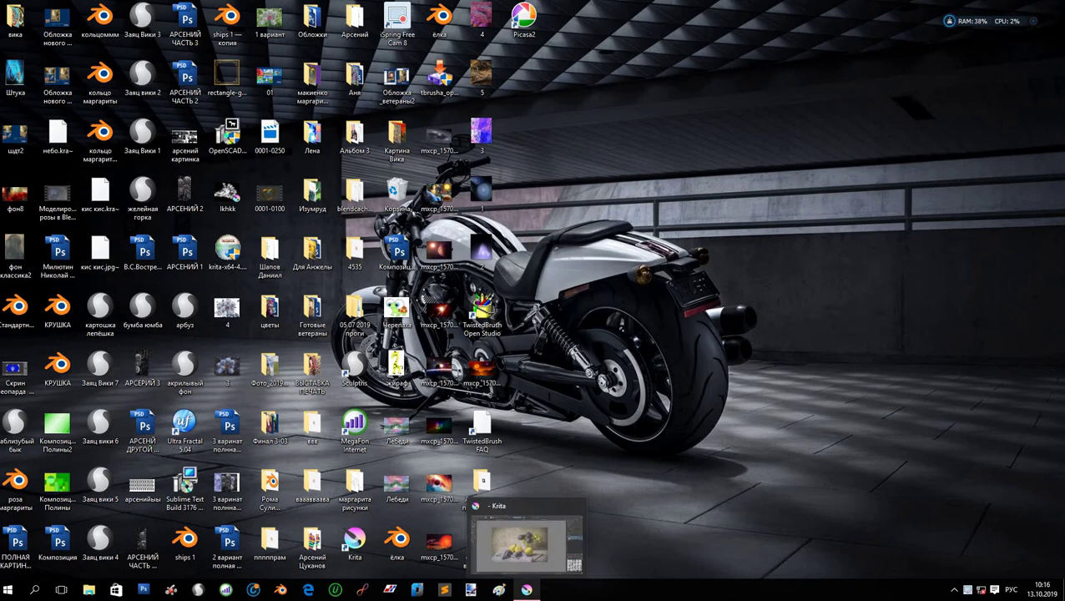
- Restore the Krita window showing the unsaved fruit still-life document from the taskbar
{"action": "left_click", "coordinate": [526, 589]}
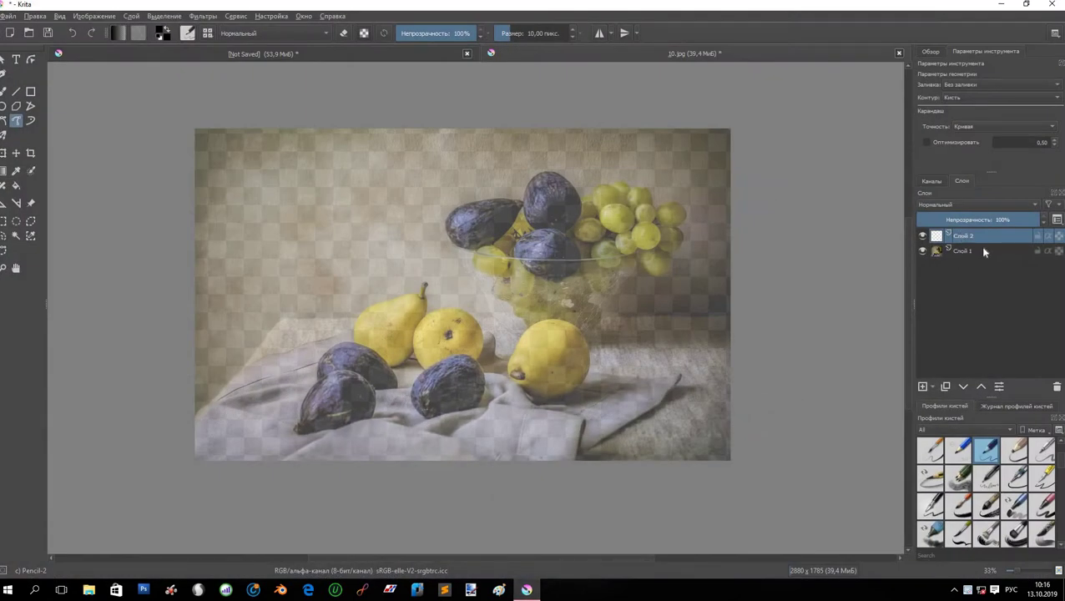
- Lower Слой 1's opacity to about 72%, then reselect the empty Слой 2 for tracing
{"action": "left_click", "coordinate": [975, 249]}
{"action": "left_click_drag", "start_coordinate": [1002, 220], "coordinate": [1008, 221]}
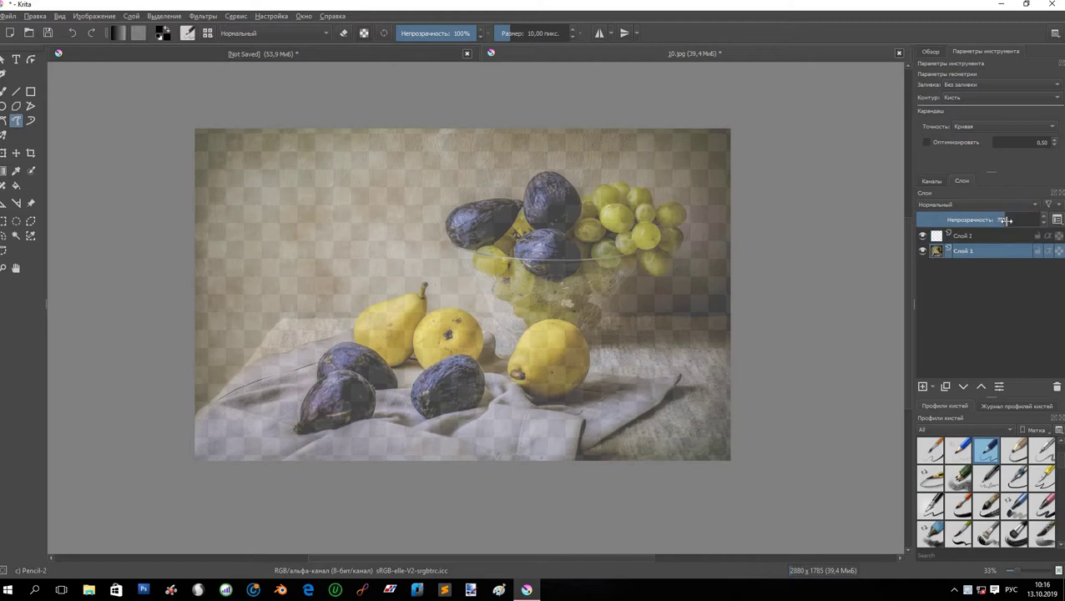
{"action": "left_click", "coordinate": [957, 237]}
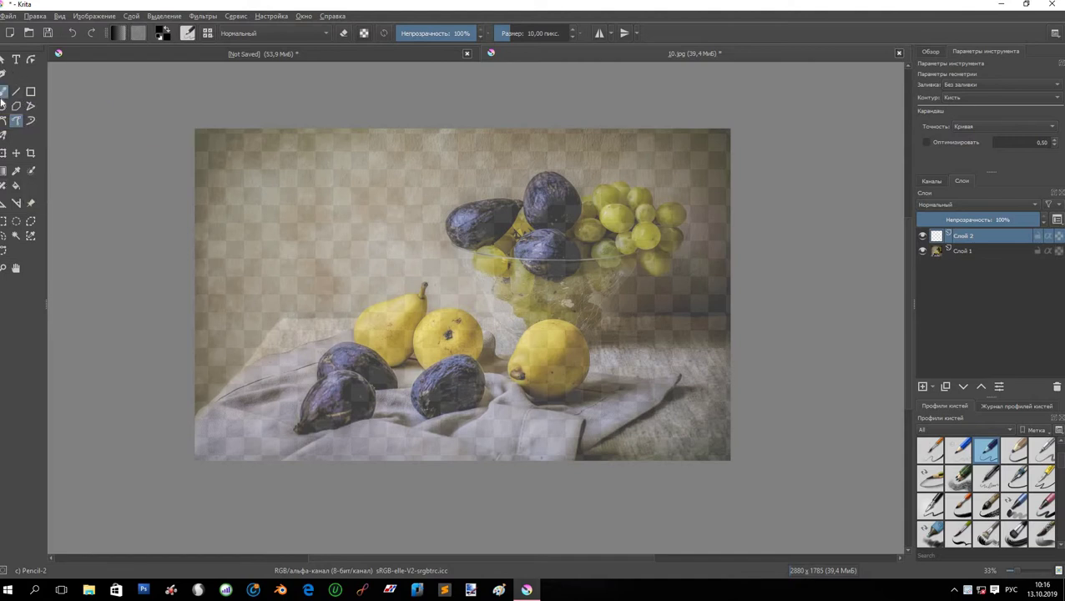
- Activate the Freehand Path tool with the Pencil-2 preset for unfilled outlines
{"action": "left_click", "coordinate": [3, 93]}
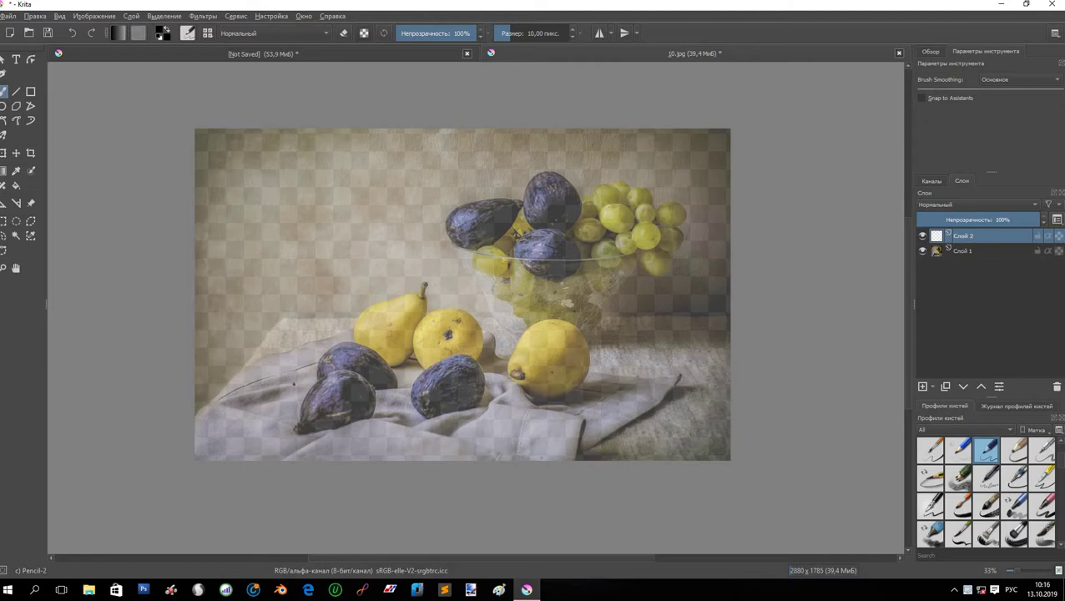
{"action": "right_click", "coordinate": [293, 382]}
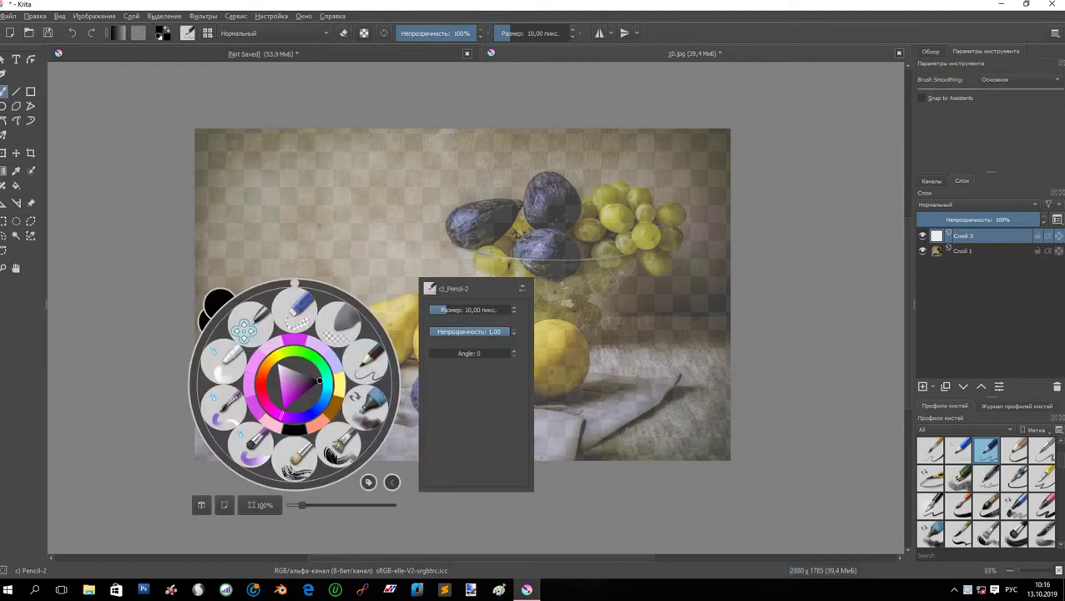
{"action": "left_click", "coordinate": [318, 251]}
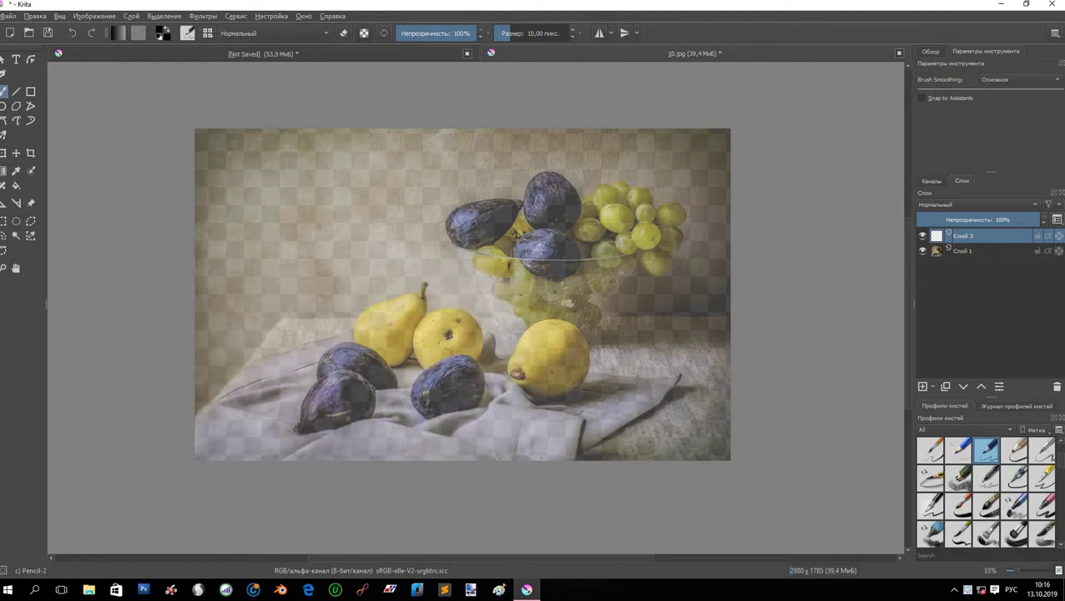
{"action": "left_click", "coordinate": [16, 120]}
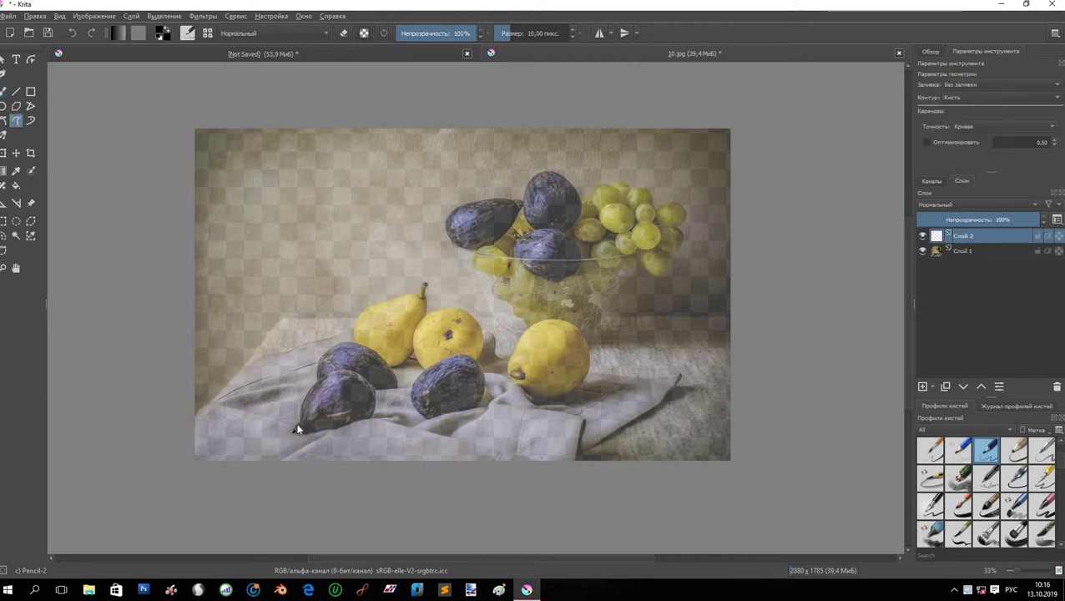
- Trace the two front-left figs, then the tall pear's left side and right edge from the stem
{"action": "mouse_move", "coordinate": [293, 431]}
{"action": "left_mouse_down"}
{"action": "mouse_move", "coordinate": [308, 392]}
{"action": "mouse_move", "coordinate": [351, 367]}
{"action": "mouse_move", "coordinate": [373, 389]}
{"action": "mouse_move", "coordinate": [378, 419]}
{"action": "left_mouse_up"}
{"action": "left_click_drag", "start_coordinate": [328, 431], "coordinate": [378, 420]}
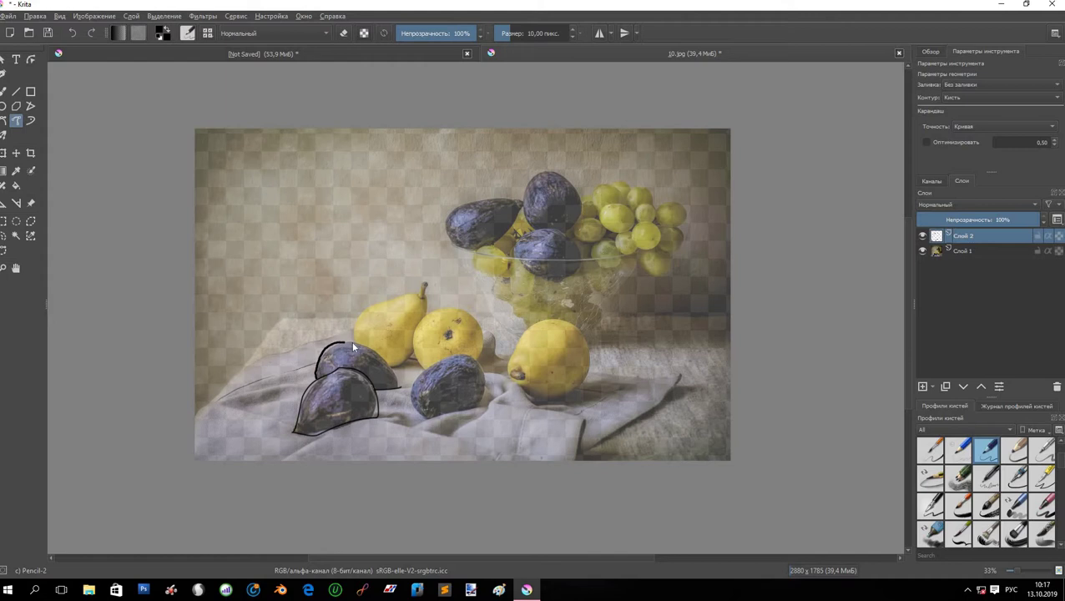
{"action": "left_click_drag", "start_coordinate": [364, 347], "coordinate": [380, 357]}
{"action": "left_click_drag", "start_coordinate": [402, 392], "coordinate": [401, 387]}
{"action": "left_click_drag", "start_coordinate": [353, 337], "coordinate": [415, 290]}
{"action": "left_click_drag", "start_coordinate": [392, 365], "coordinate": [400, 376]}
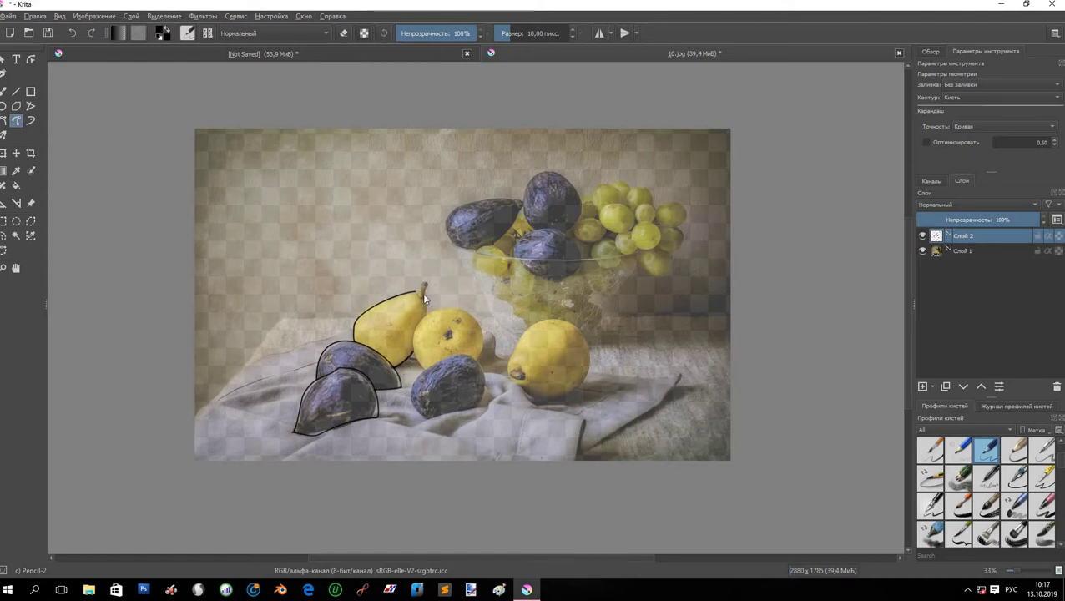
{"action": "left_click_drag", "start_coordinate": [425, 298], "coordinate": [427, 317]}
- Undo the stray stroke, redraw the pear's lower-right edge, and outline the middle fig's left edge
{"action": "key", "text": "ctrl+z"}
{"action": "mouse_move", "coordinate": [419, 370]}
{"action": "left_mouse_down"}
{"action": "mouse_move", "coordinate": [414, 334]}
{"action": "mouse_move", "coordinate": [436, 313]}
{"action": "mouse_move", "coordinate": [476, 320]}
{"action": "mouse_move", "coordinate": [479, 365]}
{"action": "left_mouse_up"}
{"action": "mouse_move", "coordinate": [429, 421]}
{"action": "left_mouse_down"}
{"action": "mouse_move", "coordinate": [412, 386]}
{"action": "mouse_move", "coordinate": [445, 361]}
{"action": "mouse_move", "coordinate": [477, 365]}
{"action": "mouse_move", "coordinate": [477, 411]}
{"action": "mouse_move", "coordinate": [422, 427]}
{"action": "left_mouse_up"}
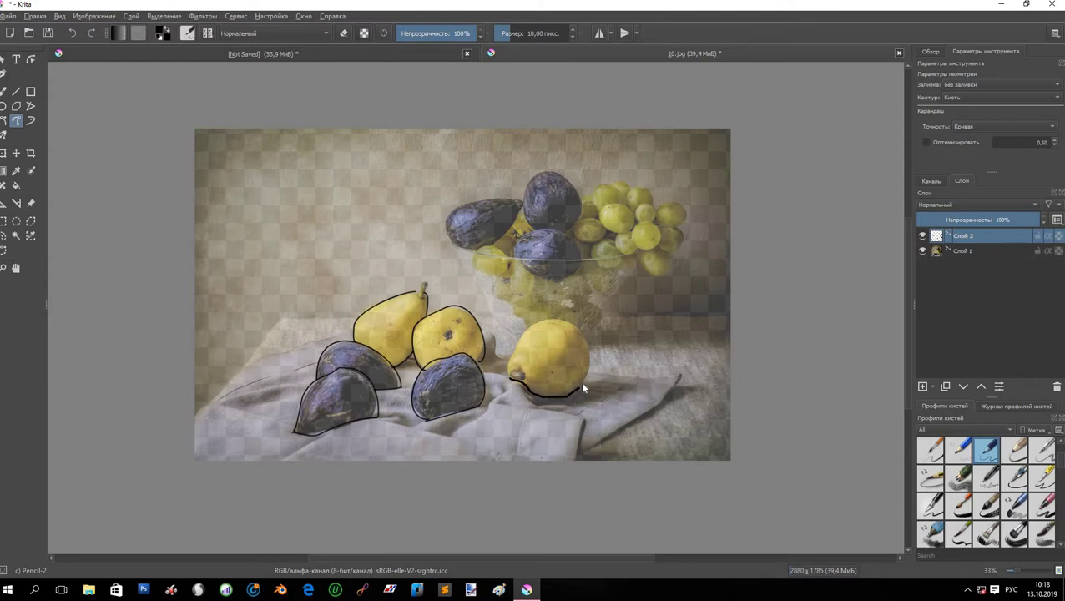
{"action": "mouse_move", "coordinate": [587, 377]}
{"action": "left_mouse_down"}
{"action": "mouse_move", "coordinate": [588, 359]}
{"action": "mouse_move", "coordinate": [562, 326]}
{"action": "left_mouse_up"}
{"action": "left_click_drag", "start_coordinate": [505, 372], "coordinate": [511, 379]}
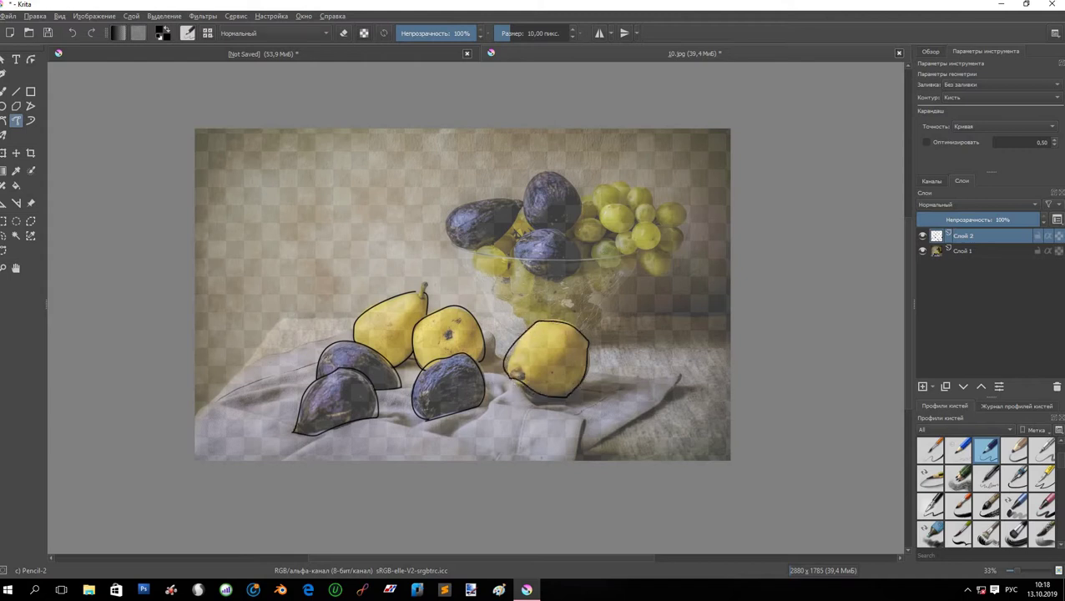
- Redo the right pear's outline and draw the bowl's side curve up to its rim
{"action": "left_click", "coordinate": [73, 34]}
{"action": "mouse_move", "coordinate": [506, 367]}
{"action": "left_mouse_down"}
{"action": "mouse_move", "coordinate": [524, 334]}
{"action": "mouse_move", "coordinate": [572, 331]}
{"action": "left_mouse_up"}
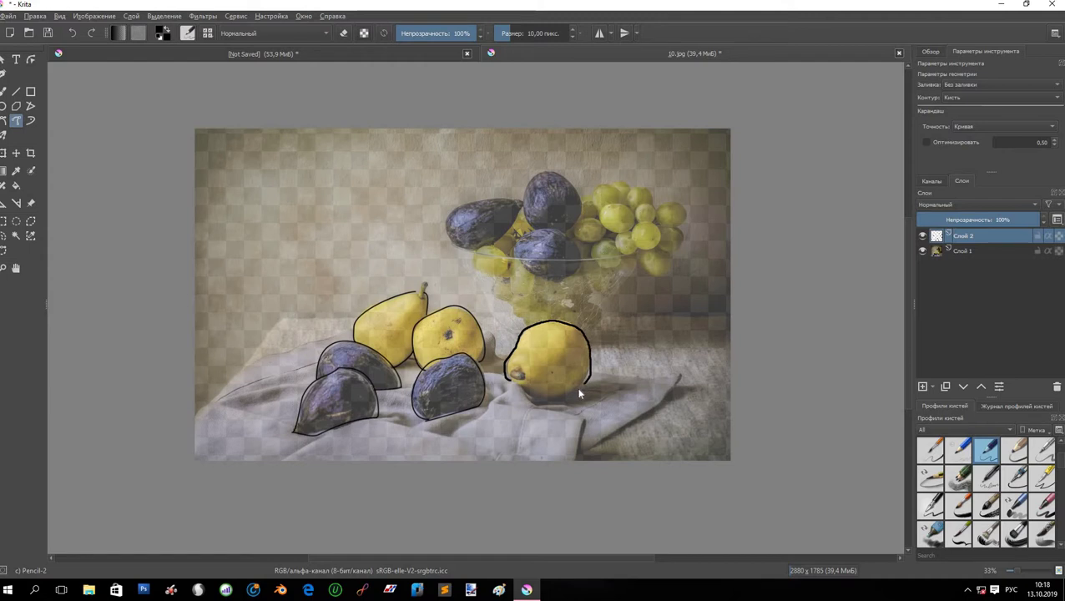
{"action": "mouse_move", "coordinate": [587, 380]}
{"action": "left_mouse_down"}
{"action": "mouse_move", "coordinate": [571, 398]}
{"action": "mouse_move", "coordinate": [510, 383]}
{"action": "left_mouse_up"}
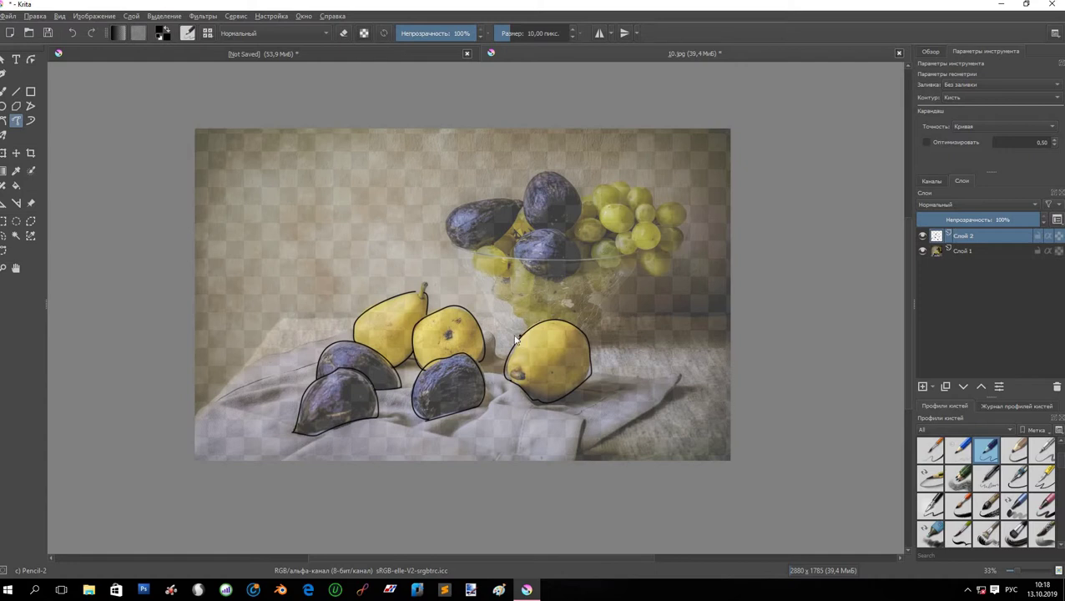
{"action": "left_click_drag", "start_coordinate": [522, 336], "coordinate": [448, 244]}
{"action": "left_click_drag", "start_coordinate": [634, 265], "coordinate": [634, 265]}
- Replace the rough bowl curve with a reshaped side and a clean upper rim line
{"action": "left_click", "coordinate": [73, 33]}
{"action": "left_click_drag", "start_coordinate": [636, 261], "coordinate": [638, 283]}
{"action": "left_click_drag", "start_coordinate": [451, 247], "coordinate": [574, 264]}
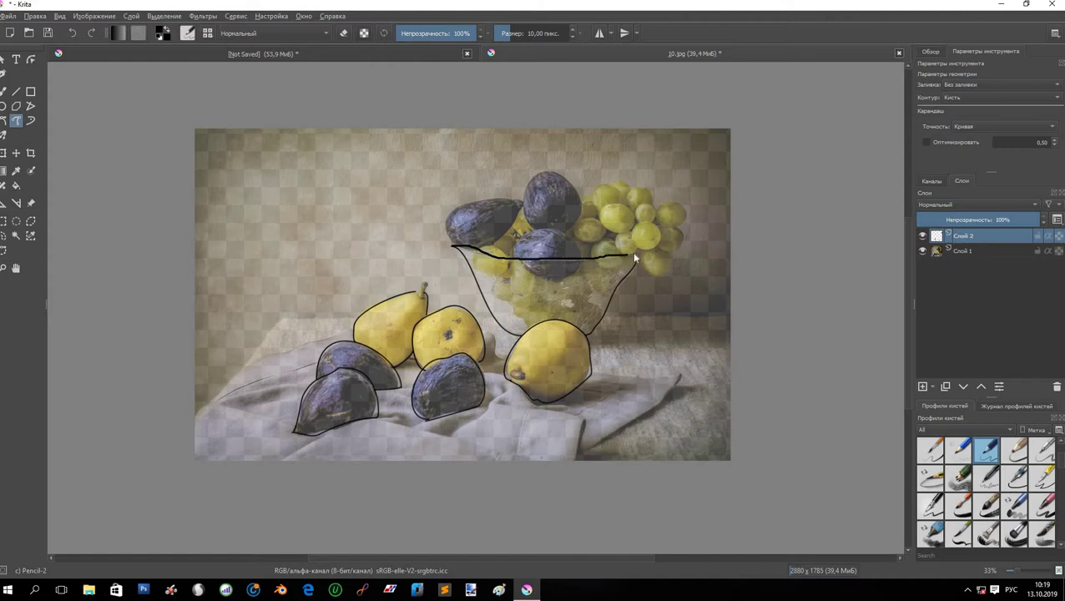
{"action": "left_click_drag", "start_coordinate": [640, 258], "coordinate": [640, 258]}
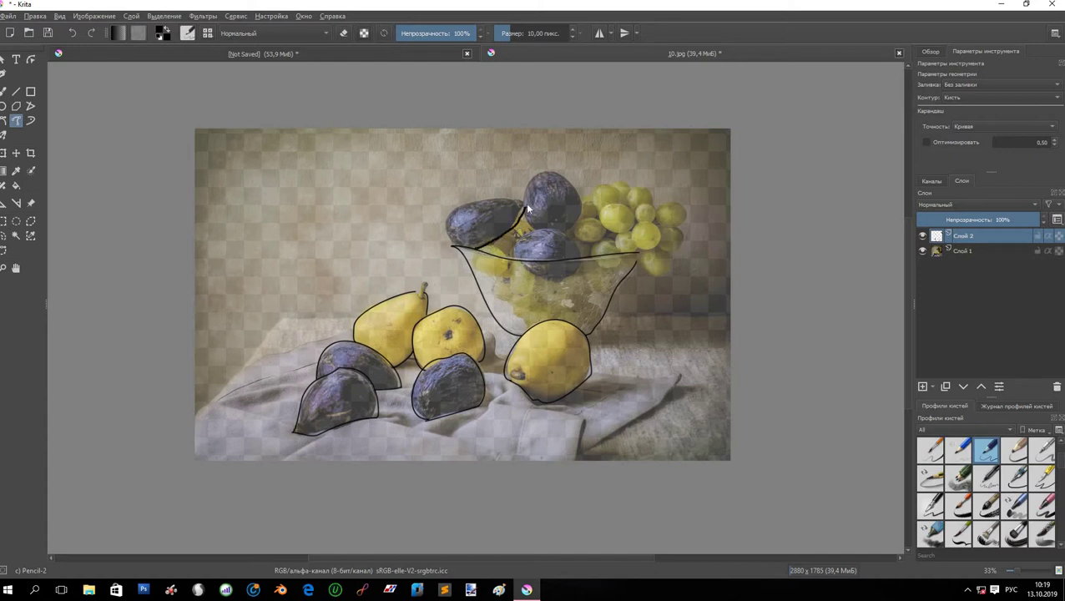
{"action": "mouse_move", "coordinate": [452, 247]}
{"action": "left_mouse_down"}
{"action": "mouse_move", "coordinate": [448, 218]}
{"action": "mouse_move", "coordinate": [461, 211]}
{"action": "mouse_move", "coordinate": [528, 207]}
{"action": "left_mouse_up"}
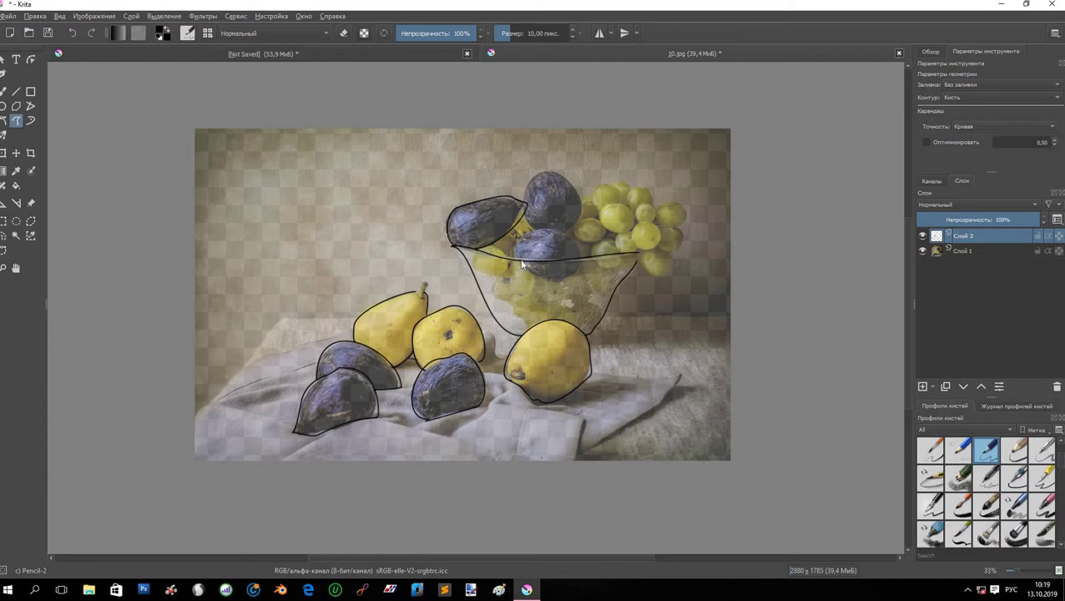
- Outline the lower and upper figs in the bowl and the top grape
{"action": "mouse_move", "coordinate": [515, 246]}
{"action": "left_mouse_down"}
{"action": "mouse_move", "coordinate": [549, 233]}
{"action": "mouse_move", "coordinate": [571, 242]}
{"action": "left_mouse_up"}
{"action": "left_click_drag", "start_coordinate": [534, 172], "coordinate": [547, 169]}
{"action": "left_click_drag", "start_coordinate": [583, 207], "coordinate": [562, 232]}
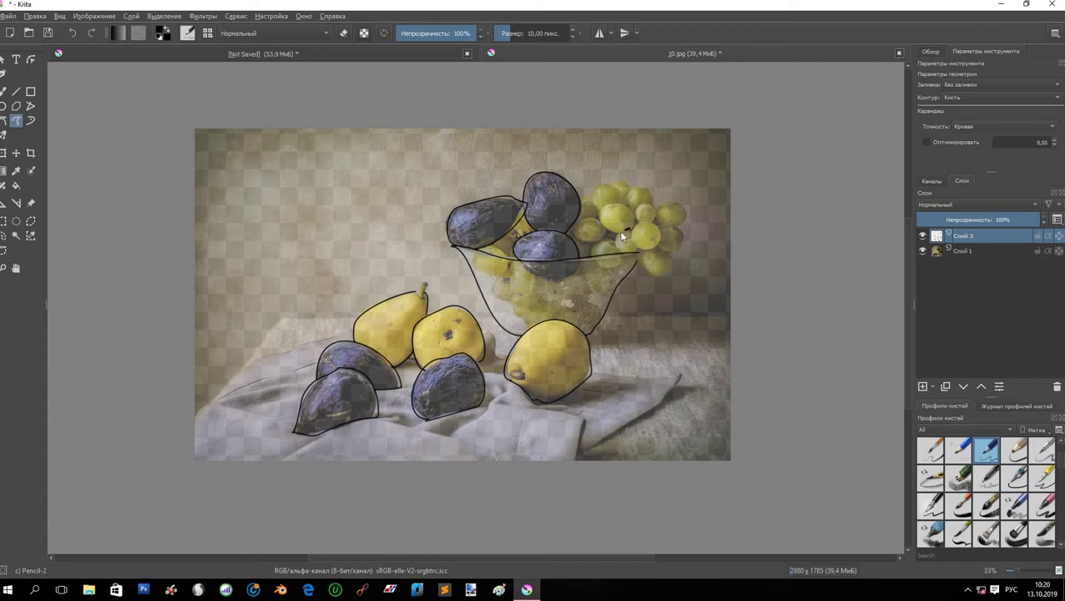
{"action": "left_click_drag", "start_coordinate": [598, 223], "coordinate": [599, 212]}
{"action": "left_click_drag", "start_coordinate": [632, 216], "coordinate": [629, 227]}
- Redraw the faulty top and lower-right grape outlines and trace the rest of the right-hand bunch
{"action": "key", "text": "ctrl+z"}
{"action": "left_click_drag", "start_coordinate": [632, 193], "coordinate": [627, 205]}
{"action": "left_click_drag", "start_coordinate": [654, 205], "coordinate": [655, 210]}
{"action": "left_click_drag", "start_coordinate": [651, 210], "coordinate": [652, 229]}
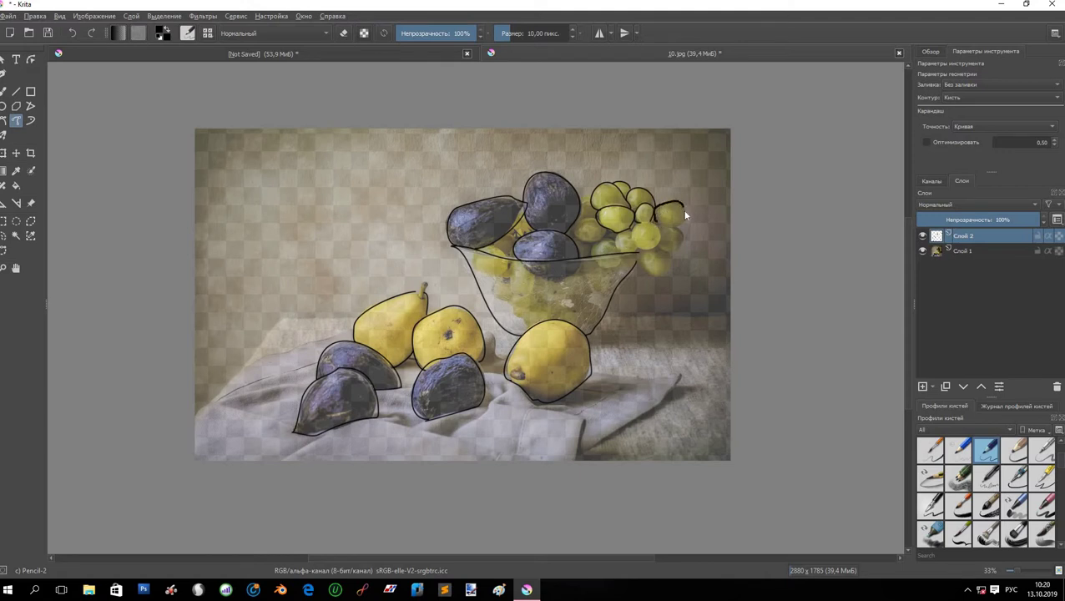
{"action": "left_click_drag", "start_coordinate": [680, 225], "coordinate": [662, 229]}
{"action": "key", "text": "ctrl+z"}
{"action": "left_click_drag", "start_coordinate": [656, 229], "coordinate": [635, 232]}
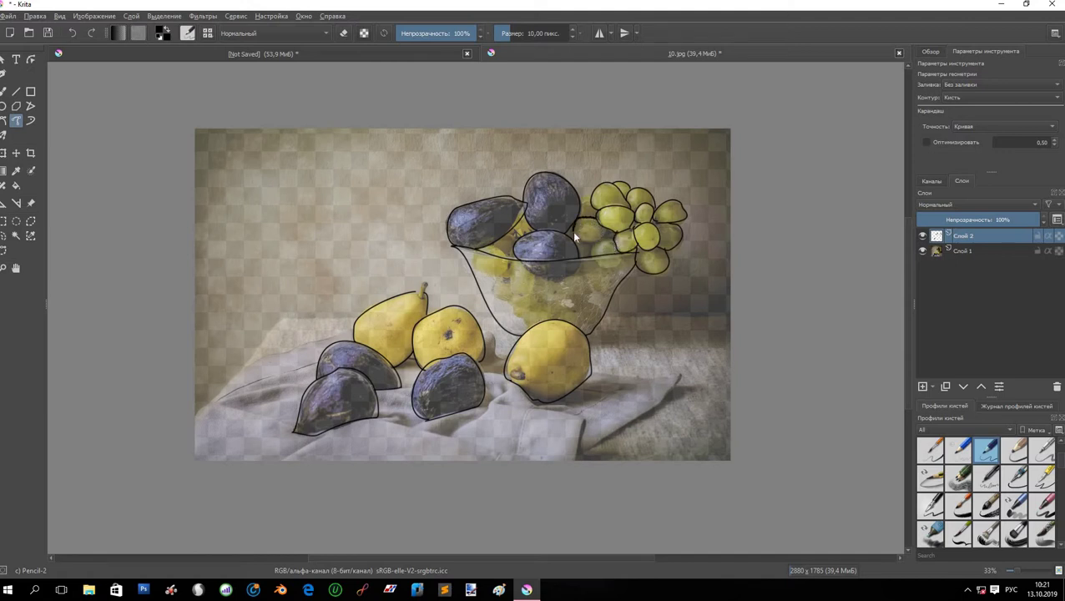
{"action": "left_click_drag", "start_coordinate": [583, 240], "coordinate": [607, 234]}
- Trace the cloth fold at lower right out to its tip, plus a line between pear and bowl
{"action": "mouse_move", "coordinate": [574, 448]}
{"action": "left_mouse_down"}
{"action": "mouse_move", "coordinate": [581, 426]}
{"action": "mouse_move", "coordinate": [583, 454]}
{"action": "left_mouse_up"}
{"action": "left_click_drag", "start_coordinate": [635, 427], "coordinate": [681, 376]}
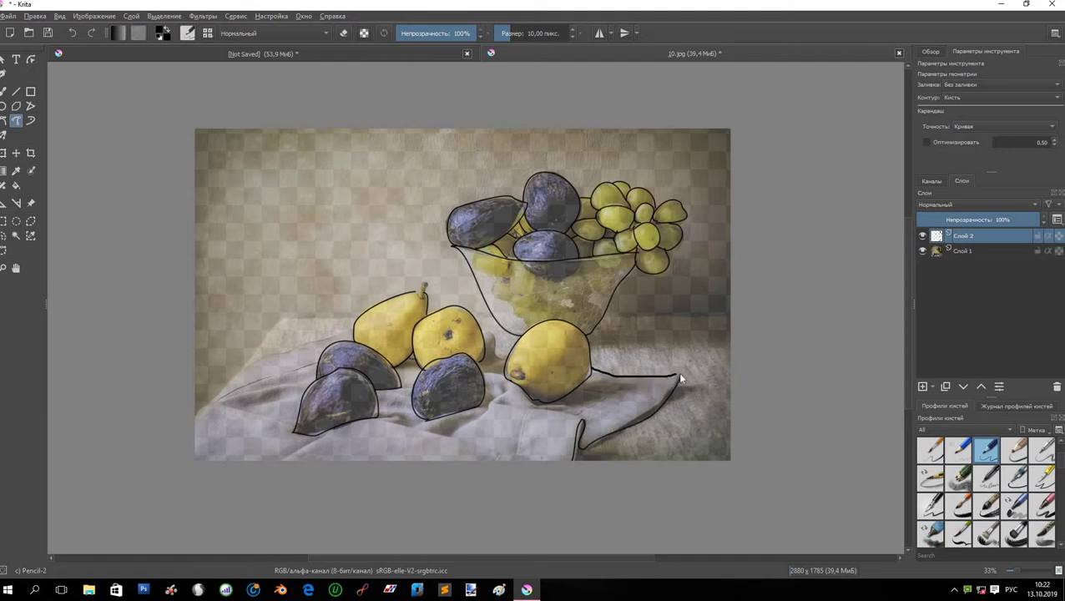
{"action": "left_click_drag", "start_coordinate": [682, 379], "coordinate": [683, 378]}
{"action": "left_click_drag", "start_coordinate": [491, 333], "coordinate": [509, 362]}
- Draw the lower-left cloth folds and the napkin folds beneath and along the figs
{"action": "left_click_drag", "start_coordinate": [241, 369], "coordinate": [355, 333]}
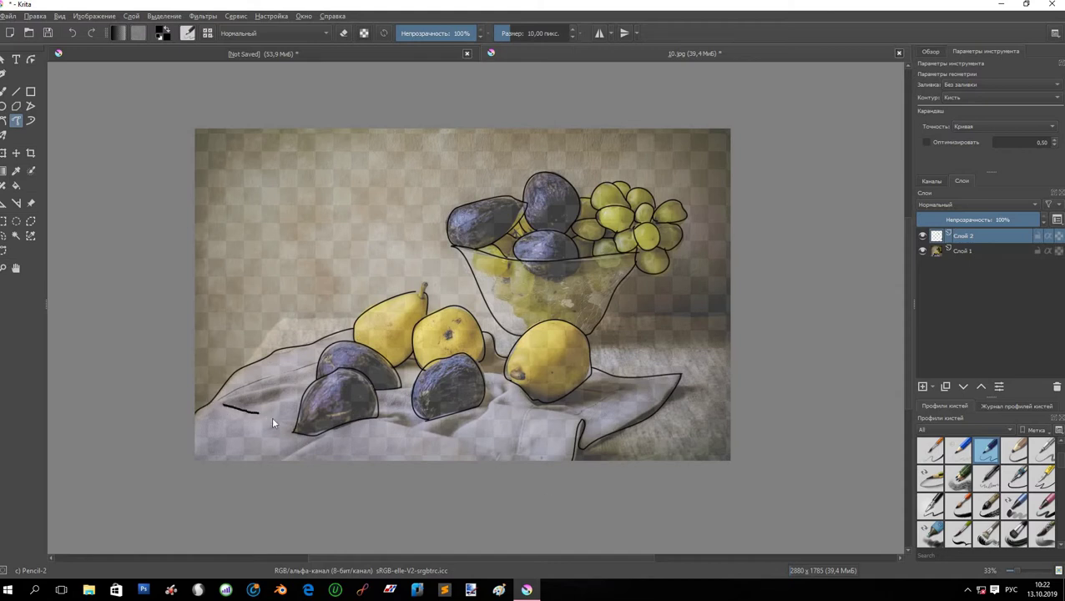
{"action": "left_click_drag", "start_coordinate": [272, 422], "coordinate": [293, 432]}
{"action": "left_click_drag", "start_coordinate": [224, 406], "coordinate": [297, 385]}
{"action": "left_click_drag", "start_coordinate": [330, 440], "coordinate": [342, 434]}
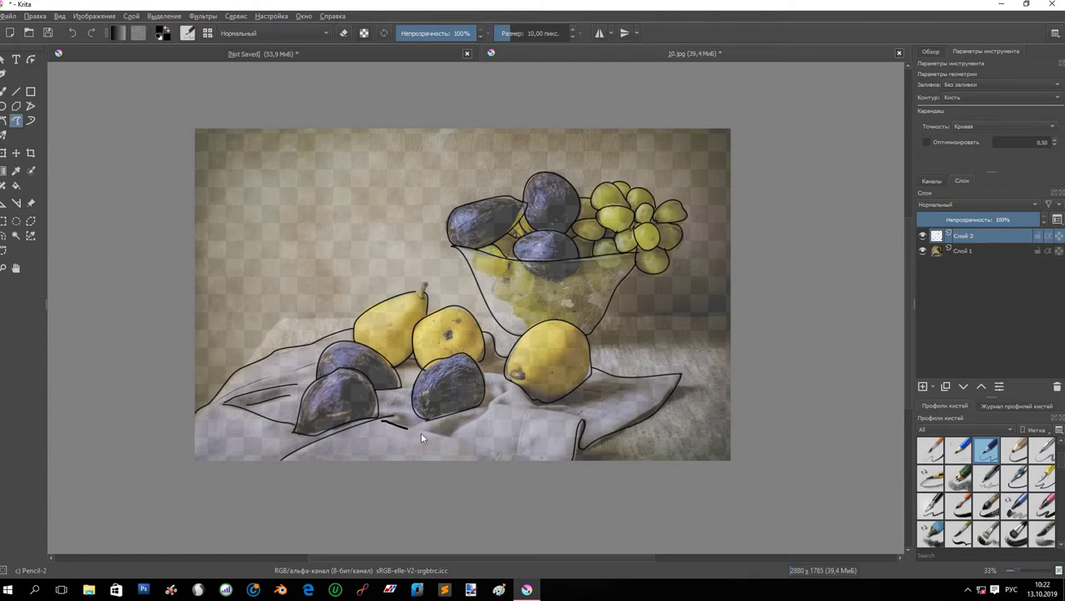
{"action": "left_click_drag", "start_coordinate": [478, 450], "coordinate": [503, 456]}
{"action": "left_click_drag", "start_coordinate": [494, 398], "coordinate": [511, 389]}
{"action": "left_click_drag", "start_coordinate": [424, 428], "coordinate": [482, 409]}
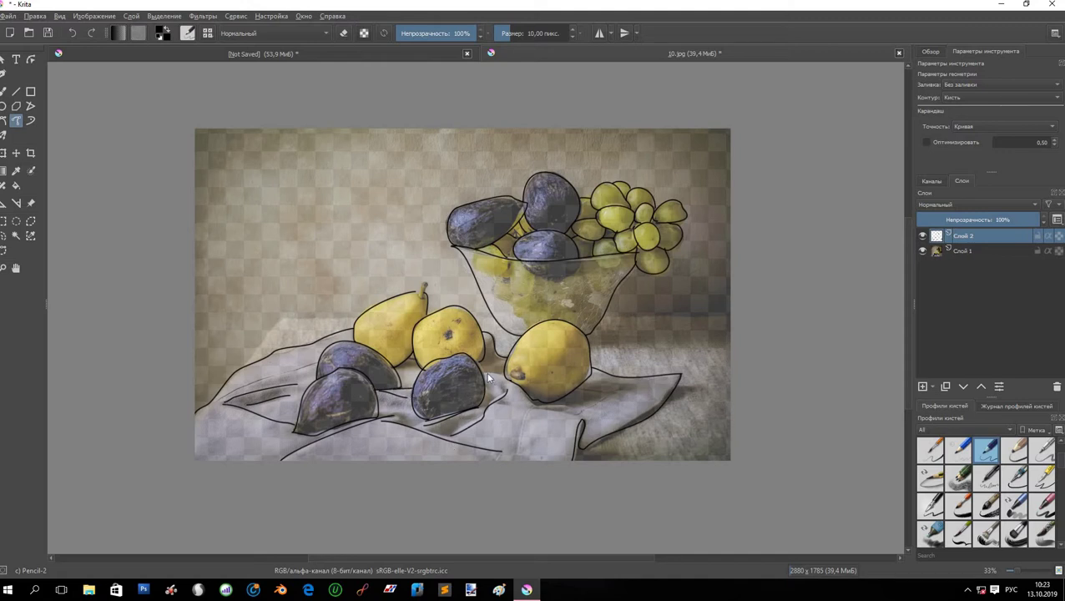
- Redraw the cloth's left edge after undoing a thick stroke, and add the table's back edge behind the bowl
{"action": "left_click_drag", "start_coordinate": [482, 371], "coordinate": [506, 374]}
{"action": "left_click_drag", "start_coordinate": [262, 385], "coordinate": [289, 378]}
{"action": "key", "text": "ctrl+z"}
{"action": "left_click_drag", "start_coordinate": [248, 362], "coordinate": [296, 322]}
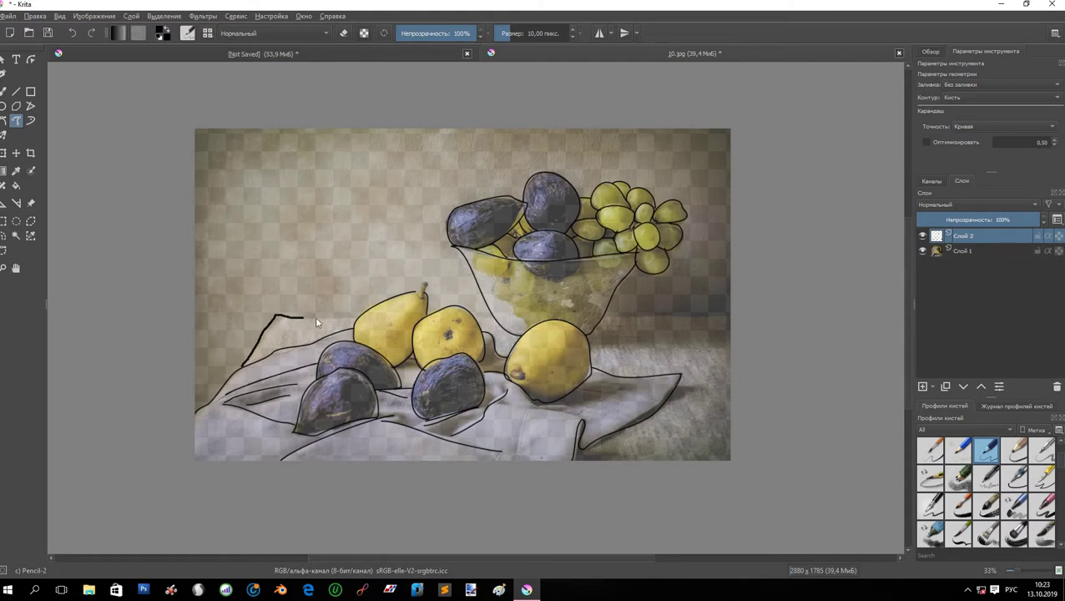
{"action": "left_click_drag", "start_coordinate": [347, 320], "coordinate": [362, 318]}
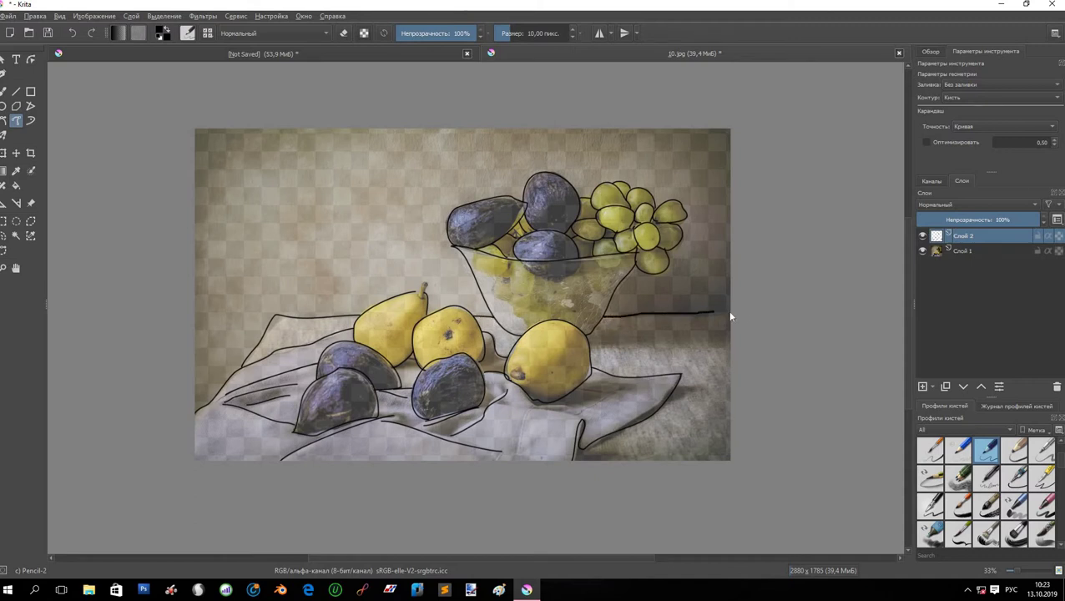
{"action": "left_click_drag", "start_coordinate": [739, 319], "coordinate": [740, 315]}
- Hide and reshow Слой 1 to check the line art, then close the pear stem and add pear details
{"action": "left_click", "coordinate": [923, 252]}
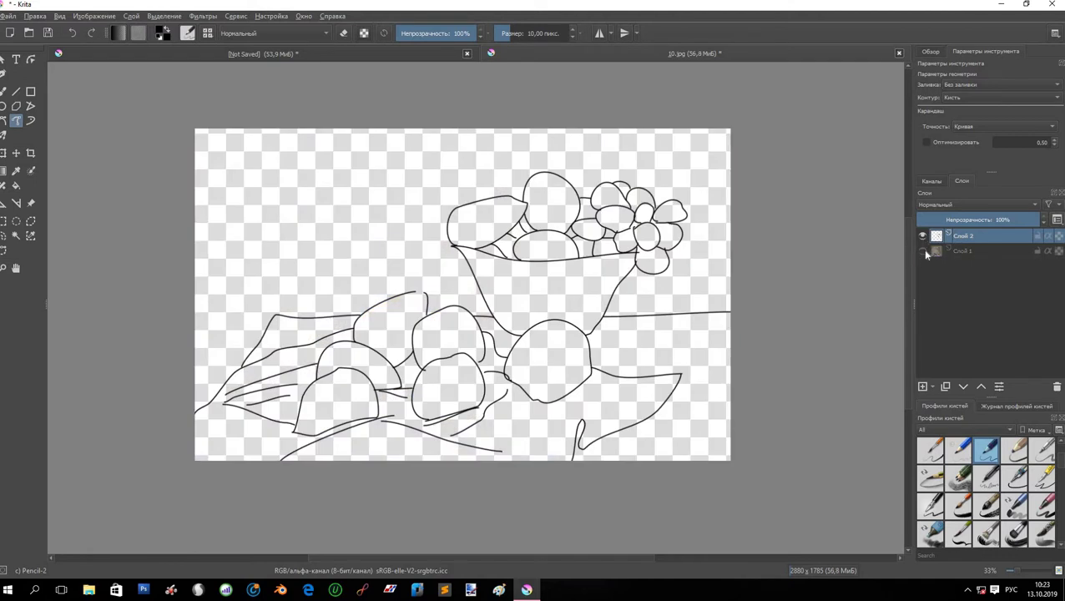
{"action": "left_click", "coordinate": [922, 249]}
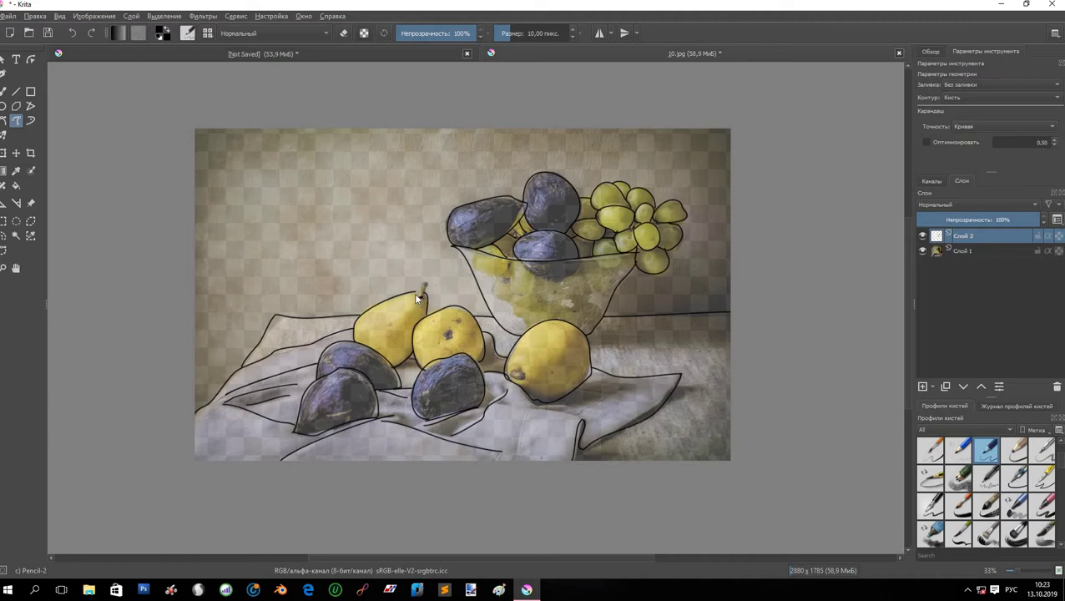
{"action": "left_click_drag", "start_coordinate": [424, 280], "coordinate": [426, 294]}
{"action": "left_click_drag", "start_coordinate": [449, 334], "coordinate": [451, 335]}
{"action": "left_click_drag", "start_coordinate": [513, 372], "coordinate": [518, 373]}
- Use the Eraser Small preset with the Freehand Brush to erase stray lines near the lower grapes
{"action": "scroll", "coordinate": [631, 314], "scroll_direction": "up", "scroll_amount": 3}
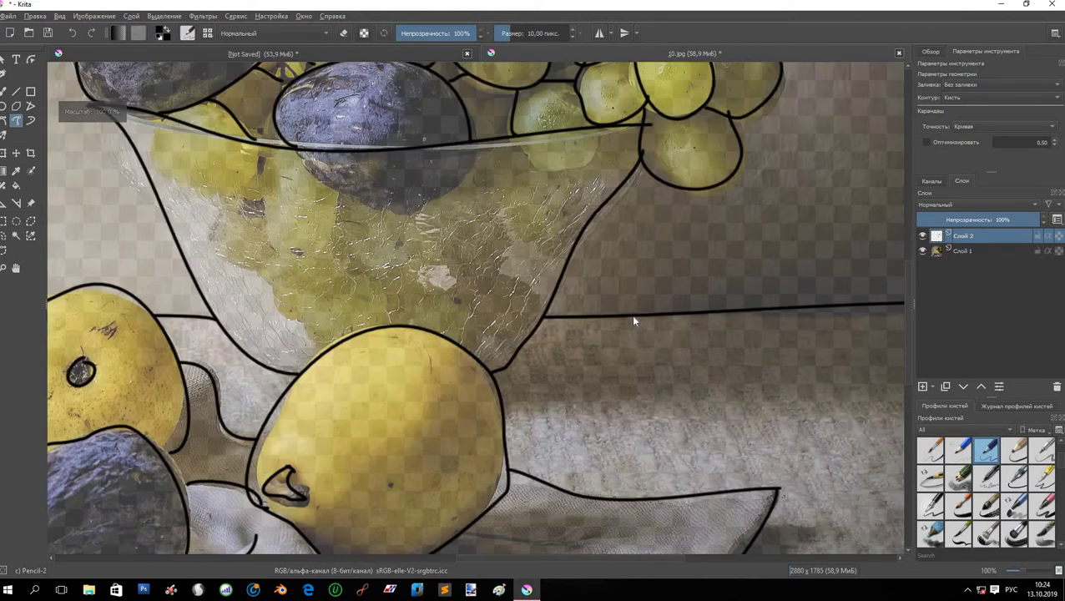
{"action": "scroll", "coordinate": [902, 303], "scroll_direction": "up", "scroll_amount": 2}
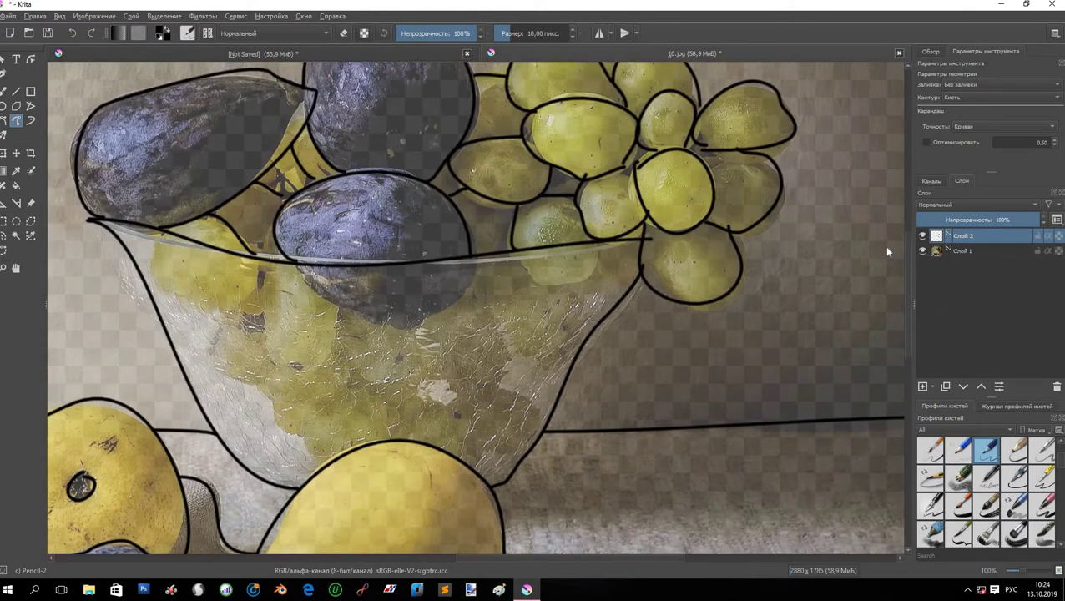
{"action": "scroll", "coordinate": [884, 245], "scroll_direction": "up", "scroll_amount": 3}
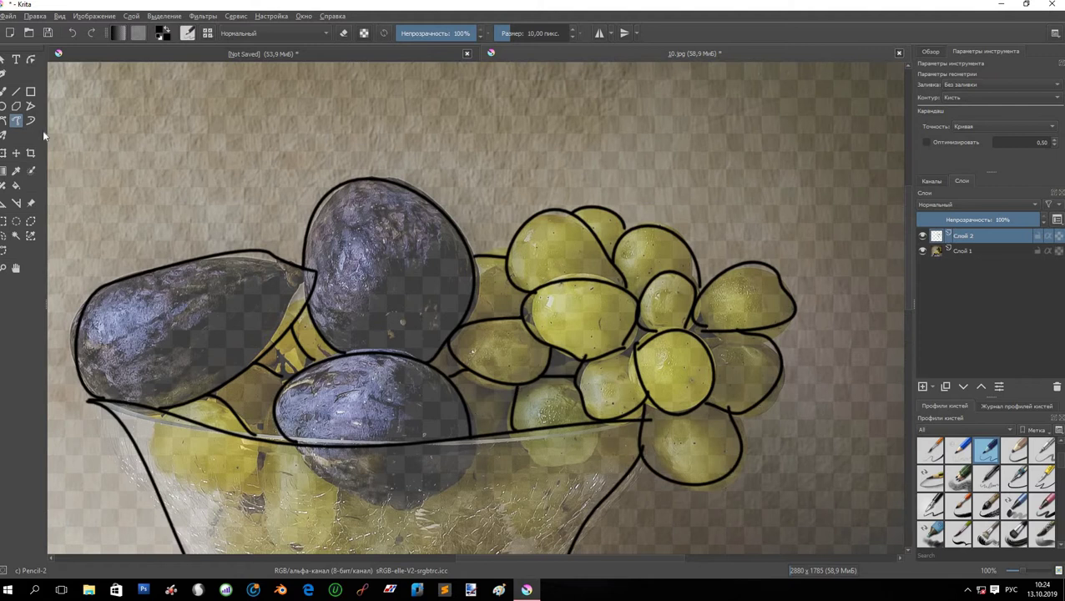
{"action": "scroll", "coordinate": [979, 488], "scroll_direction": "up", "scroll_amount": 2}
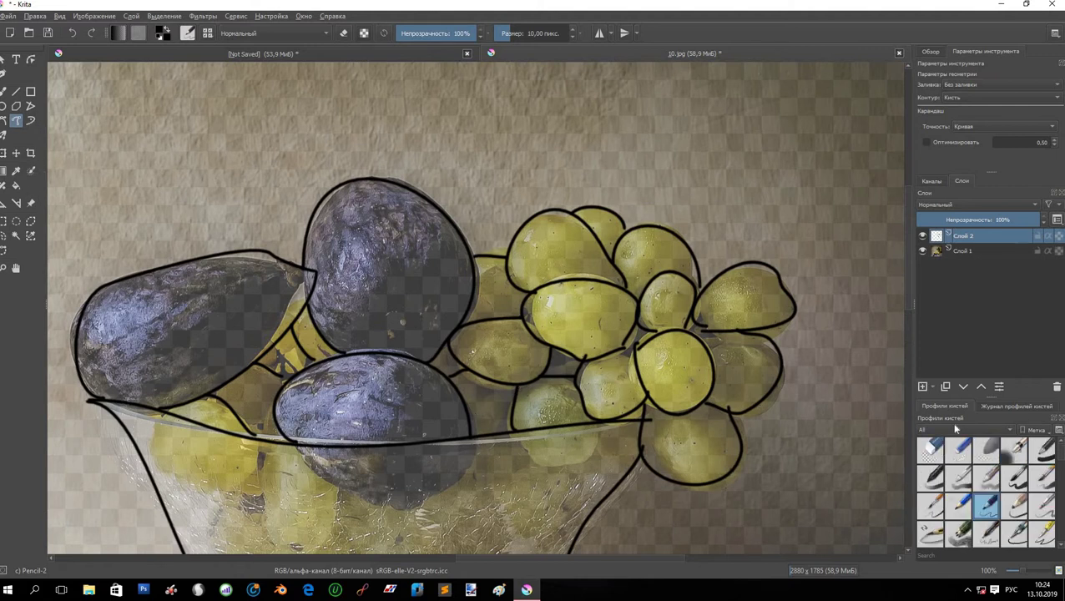
{"action": "left_click", "coordinate": [963, 450]}
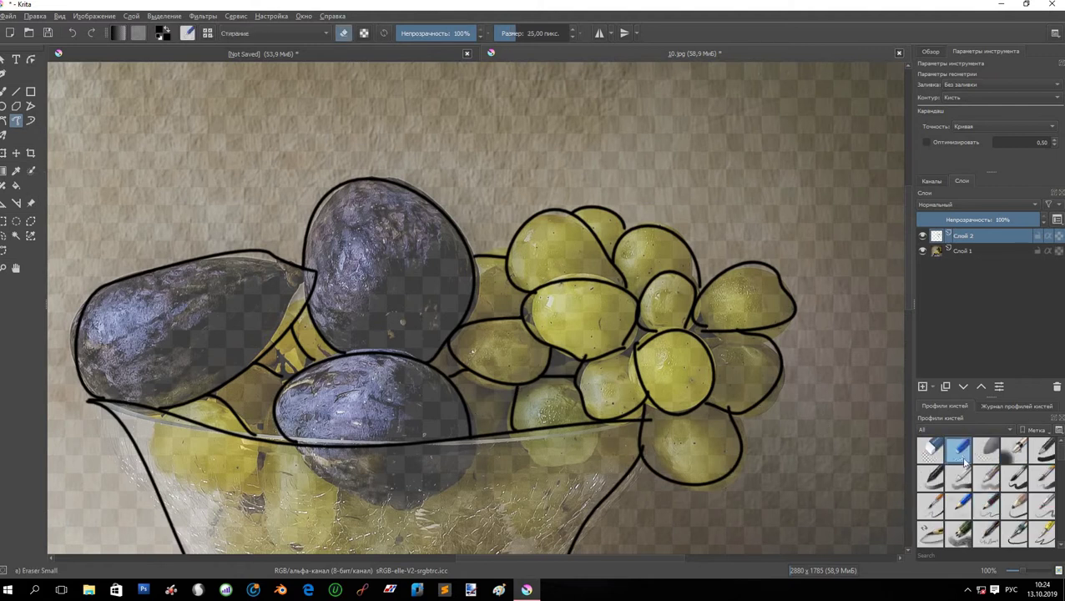
{"action": "left_click", "coordinate": [4, 92]}
{"action": "left_click_drag", "start_coordinate": [686, 338], "coordinate": [649, 359]}
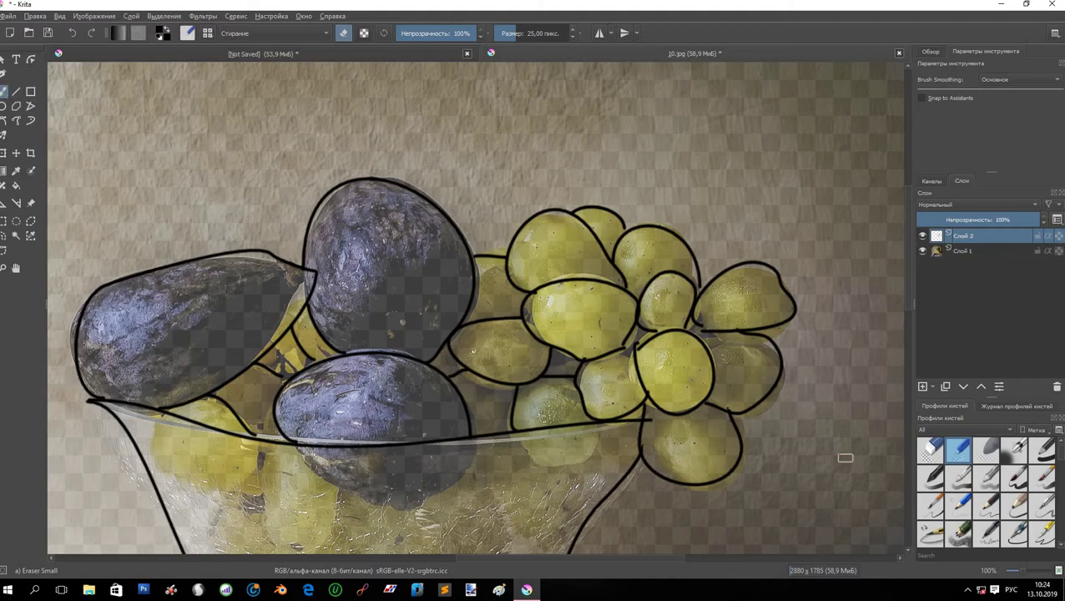
- Switch to the Pencil-2 brush and extend a grape outline with a short stroke
{"action": "right_click", "coordinate": [719, 406]}
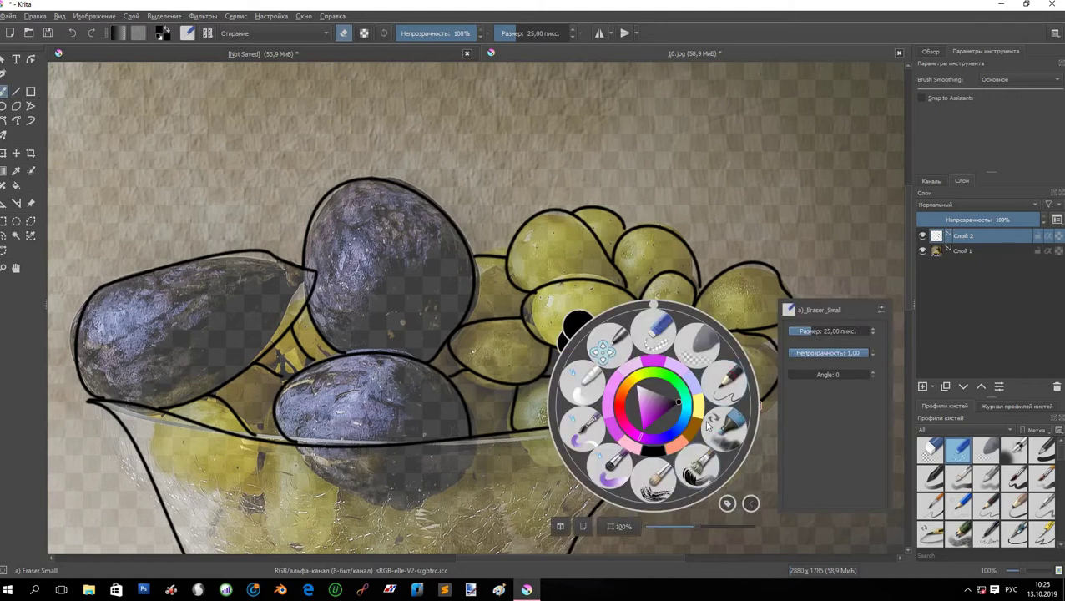
{"action": "left_click", "coordinate": [723, 382]}
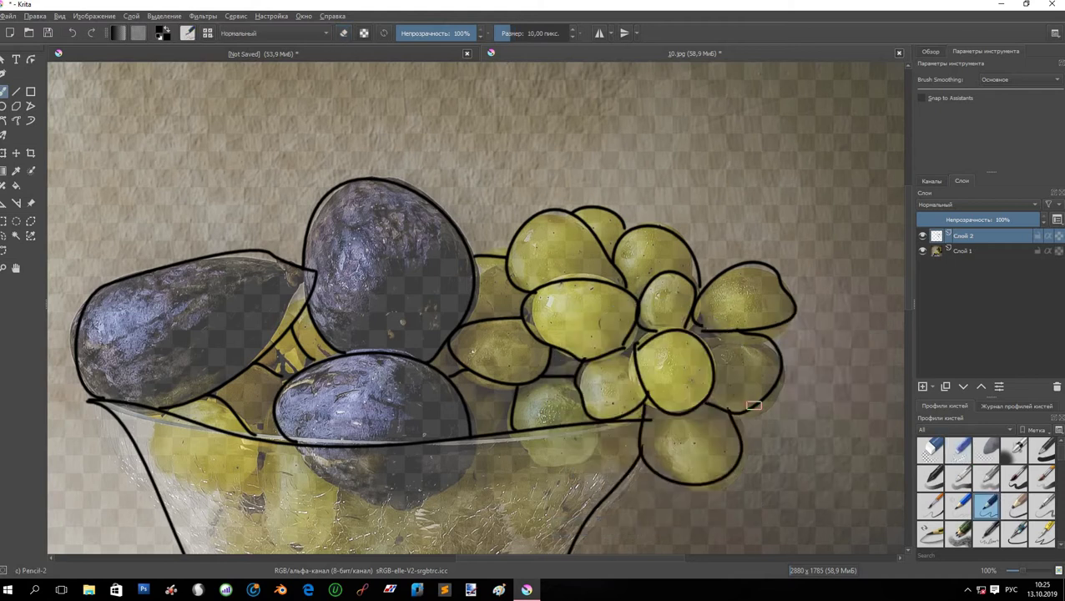
{"action": "right_click", "coordinate": [707, 405]}
{"action": "right_click", "coordinate": [706, 404]}
{"action": "left_click_drag", "start_coordinate": [701, 329], "coordinate": [710, 331]}
- Switch to Eraser Small and hide the Слой 1 photo layer, leaving only the line drawing
{"action": "left_click", "coordinate": [958, 449]}
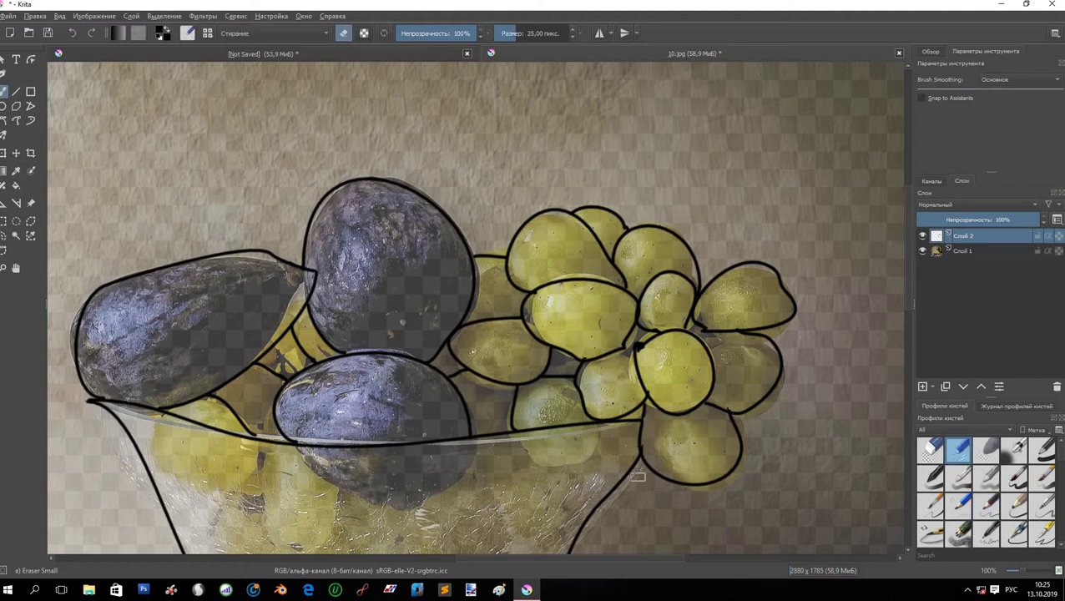
{"action": "left_click", "coordinate": [923, 251]}
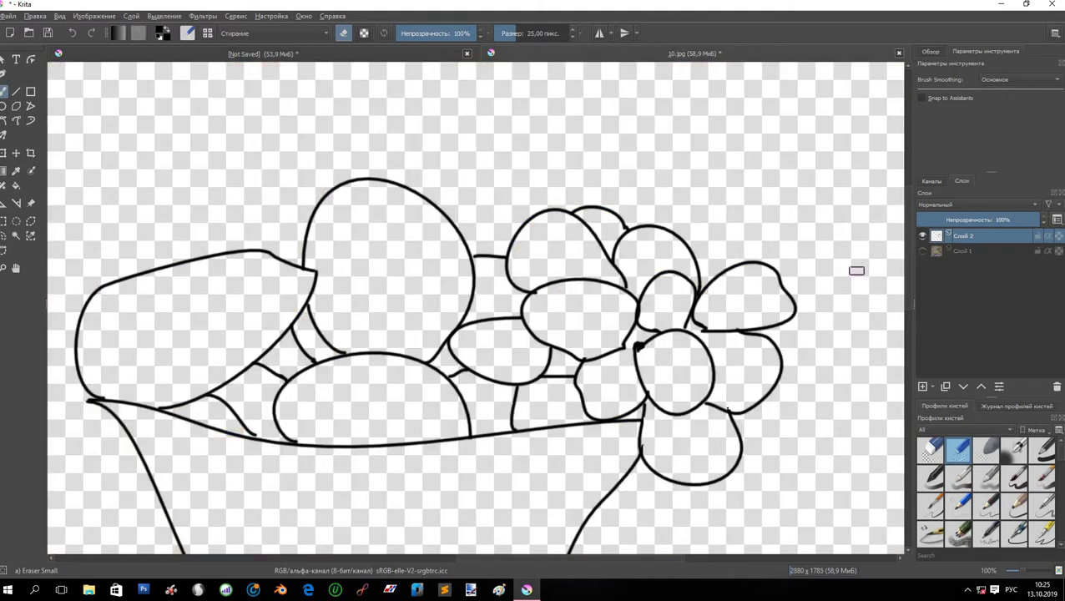
{"action": "scroll", "coordinate": [857, 270], "scroll_direction": "down", "scroll_amount": 1}
{"action": "scroll", "coordinate": [856, 270], "scroll_direction": "down", "scroll_amount": 1}
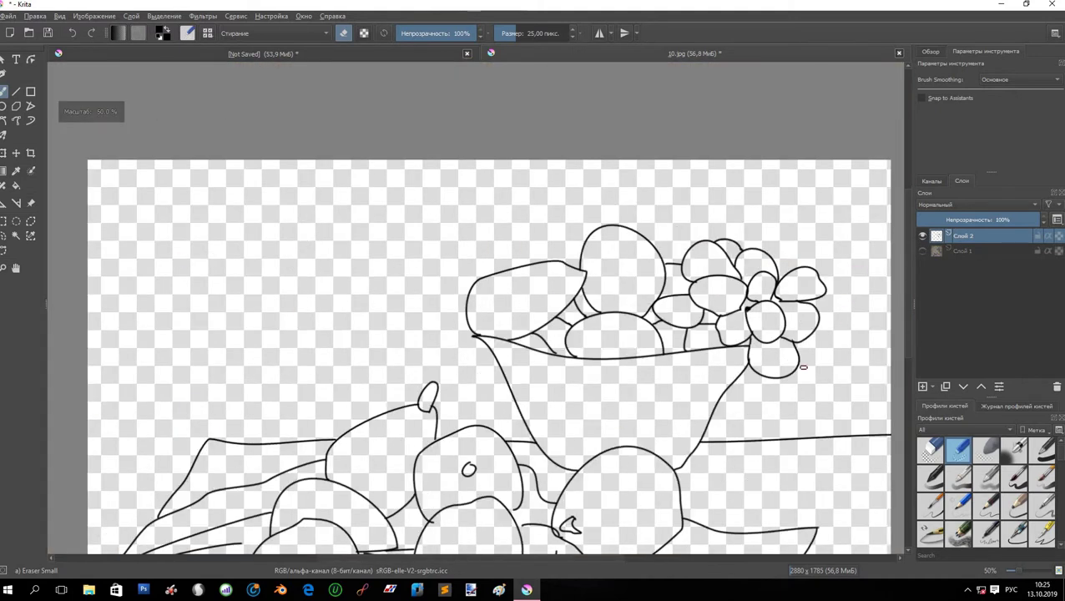
{"action": "left_click", "coordinate": [923, 251]}
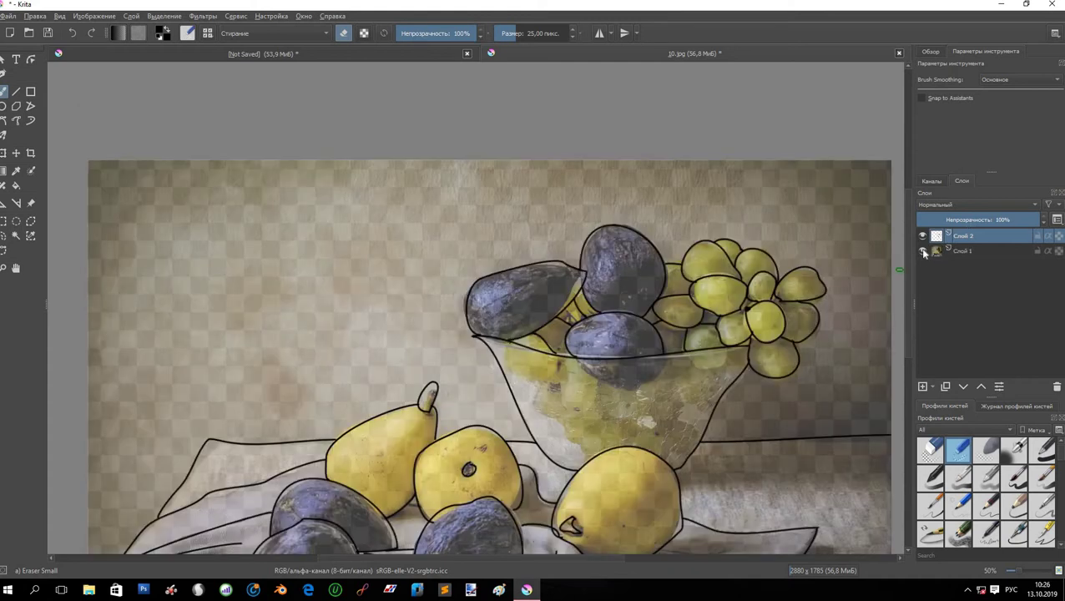
{"action": "left_click", "coordinate": [923, 251]}
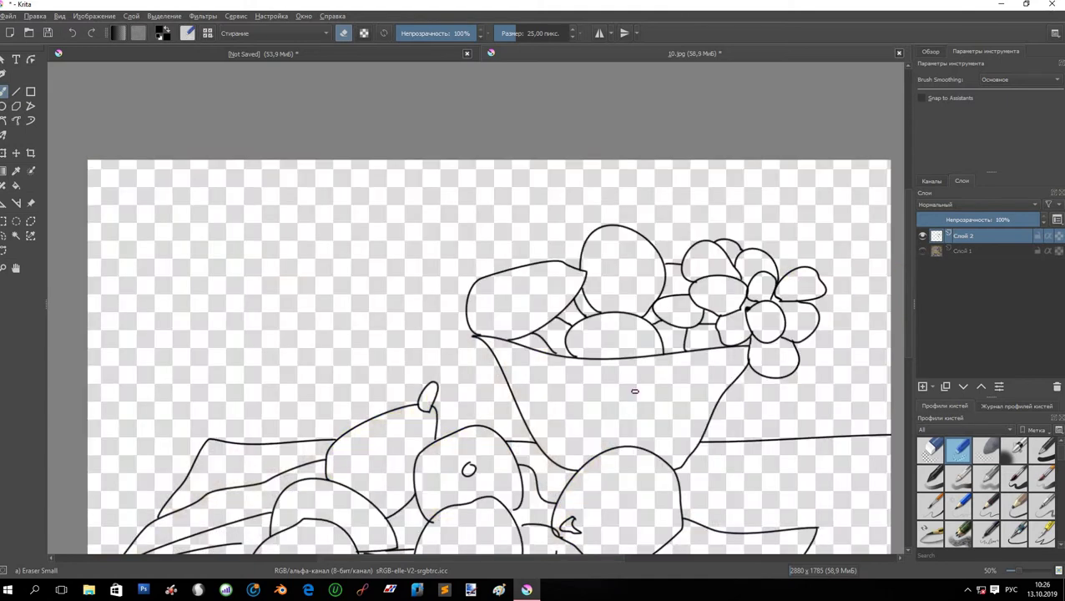
{"action": "scroll", "coordinate": [634, 390], "scroll_direction": "down", "scroll_amount": 1}
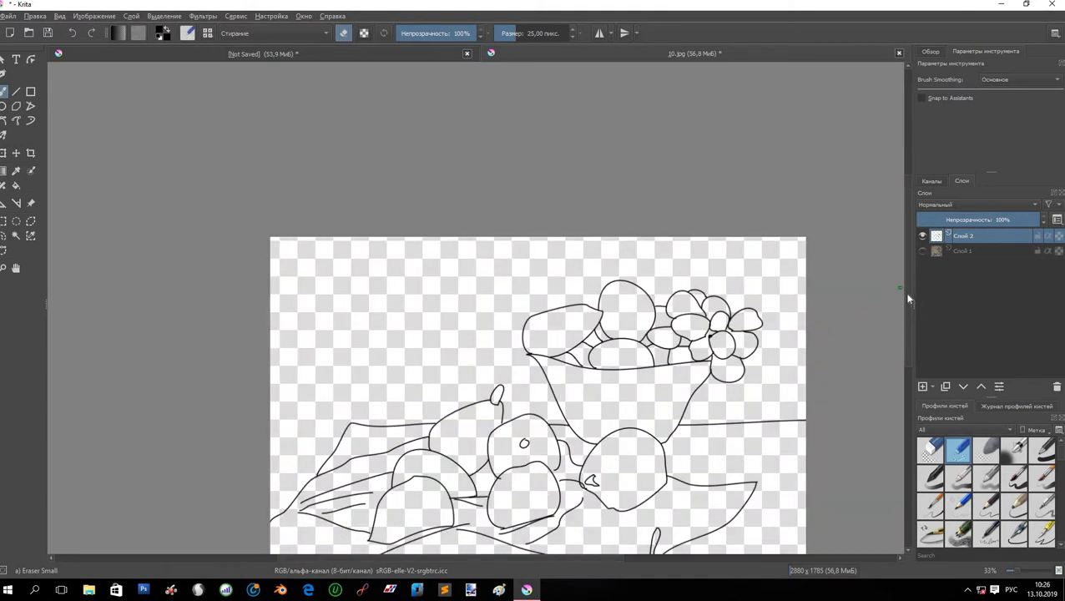
{"action": "left_click_drag", "start_coordinate": [908, 292], "coordinate": [903, 334]}
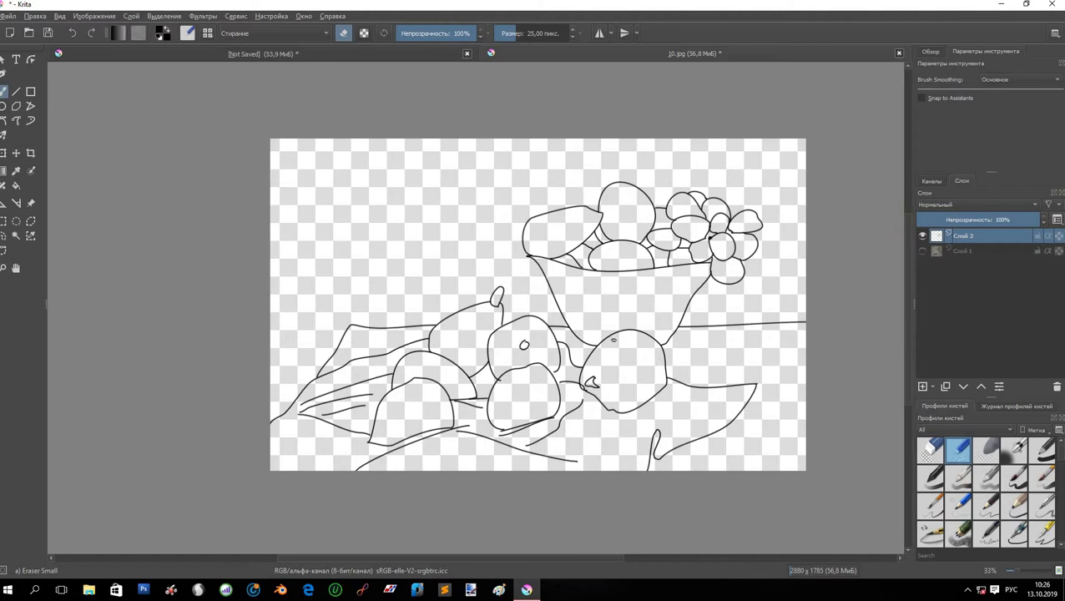
{"action": "scroll", "coordinate": [613, 339], "scroll_direction": "up", "scroll_amount": 1}
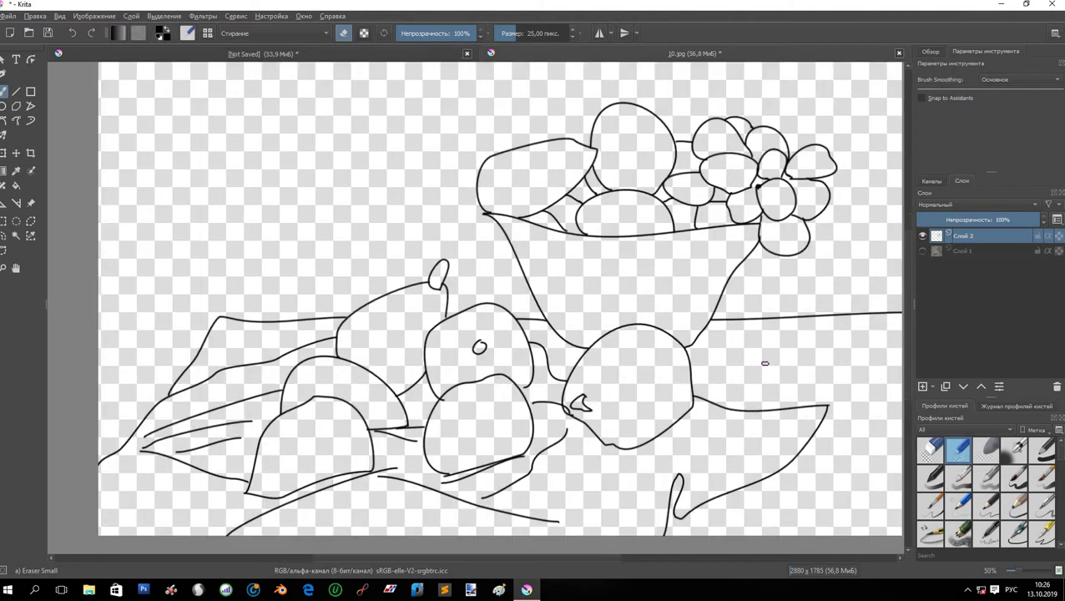
{"action": "scroll", "coordinate": [760, 364], "scroll_direction": "down", "scroll_amount": 1}
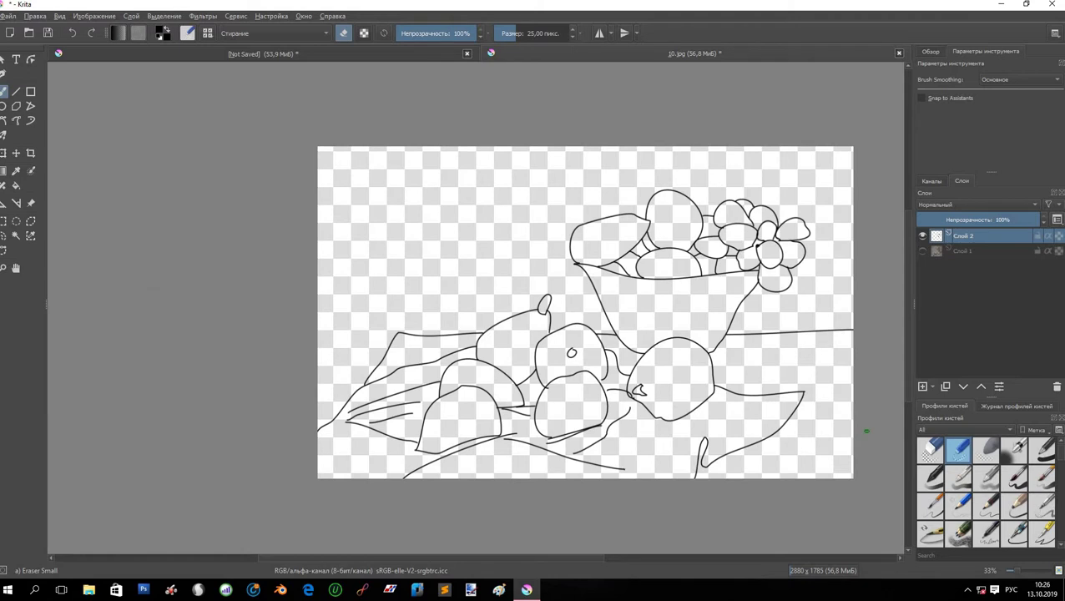
- Choose the Contiguous Selection tool and make Basic-1 the active brush preset
{"action": "left_click", "coordinate": [14, 237]}
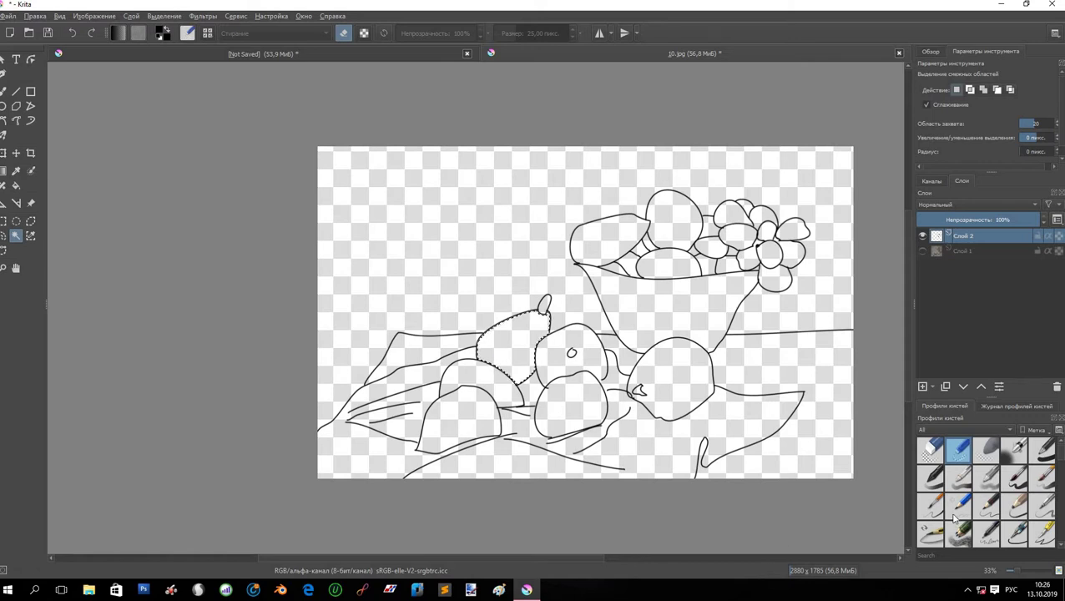
{"action": "scroll", "coordinate": [955, 517], "scroll_direction": "down", "scroll_amount": 3}
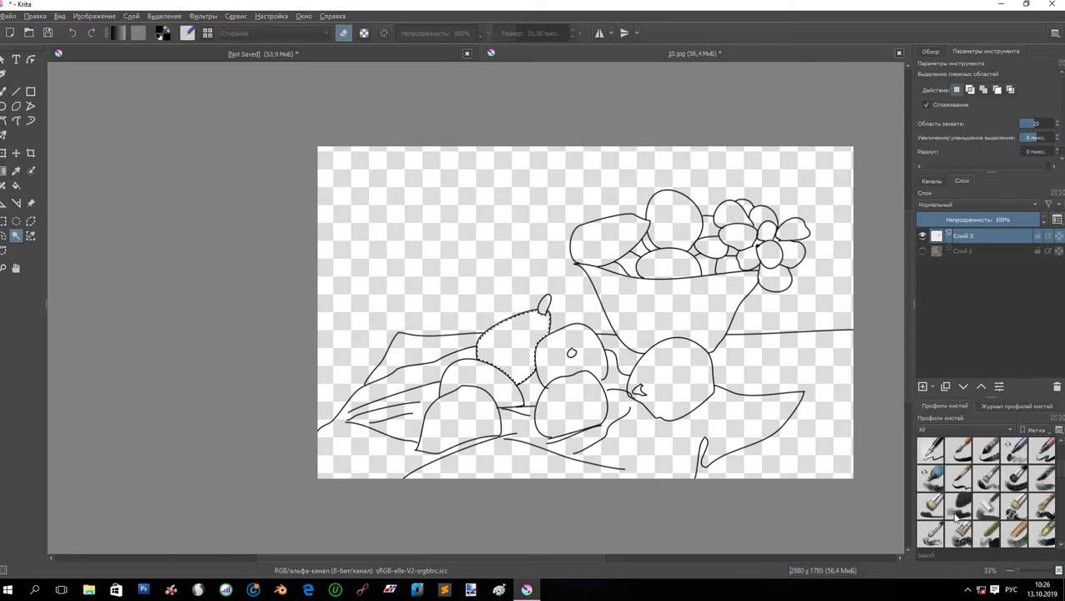
{"action": "scroll", "coordinate": [955, 517], "scroll_direction": "down", "scroll_amount": 3}
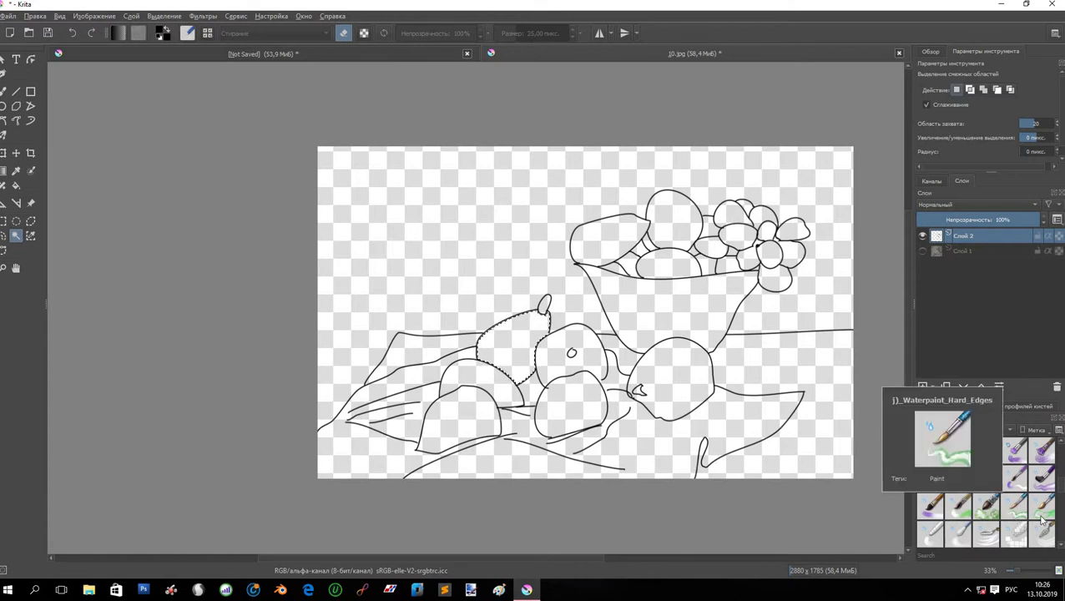
{"action": "left_click", "coordinate": [1042, 515]}
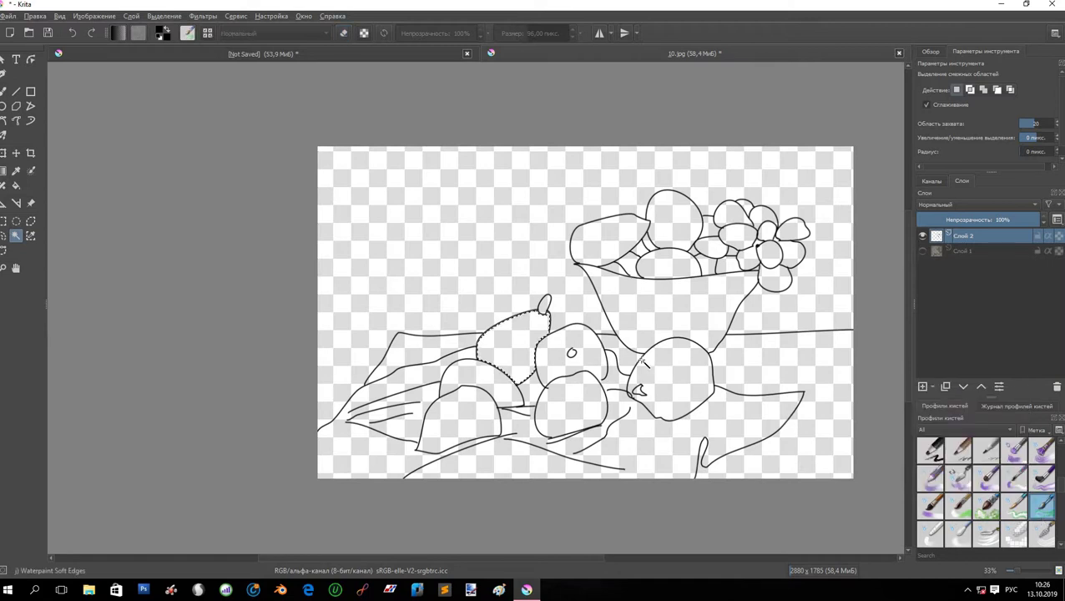
{"action": "scroll", "coordinate": [985, 489], "scroll_direction": "down", "scroll_amount": 3}
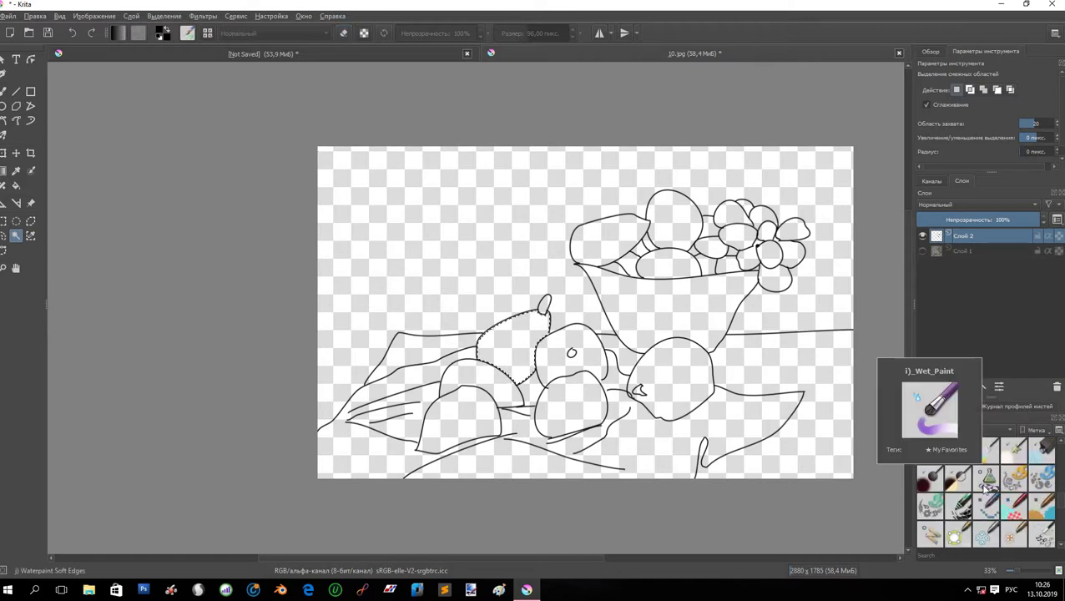
{"action": "scroll", "coordinate": [984, 489], "scroll_direction": "down", "scroll_amount": 3}
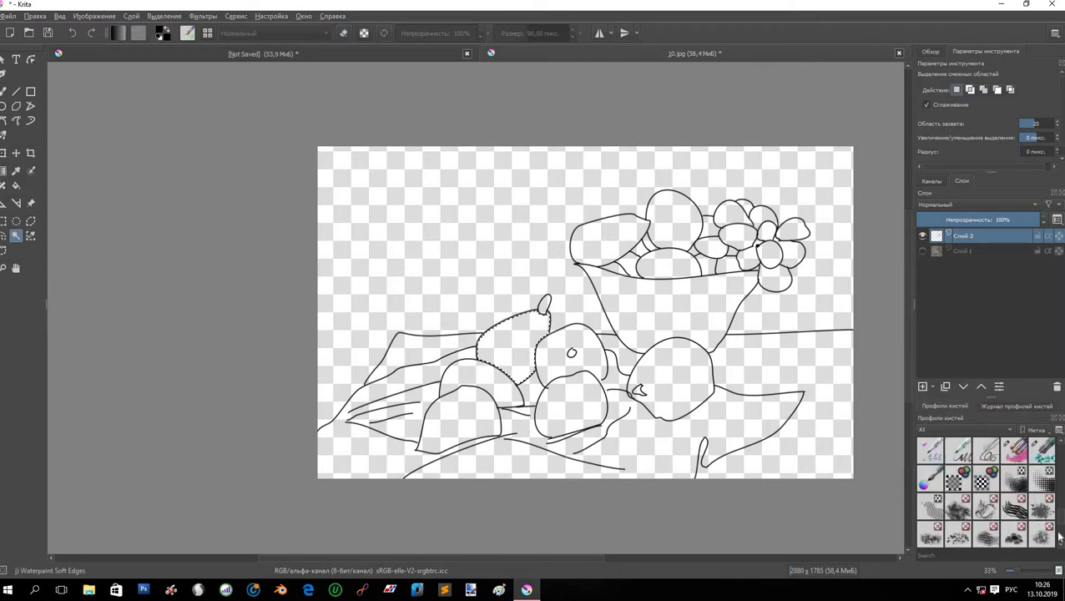
{"action": "scroll", "coordinate": [1007, 509], "scroll_direction": "up", "scroll_amount": 5}
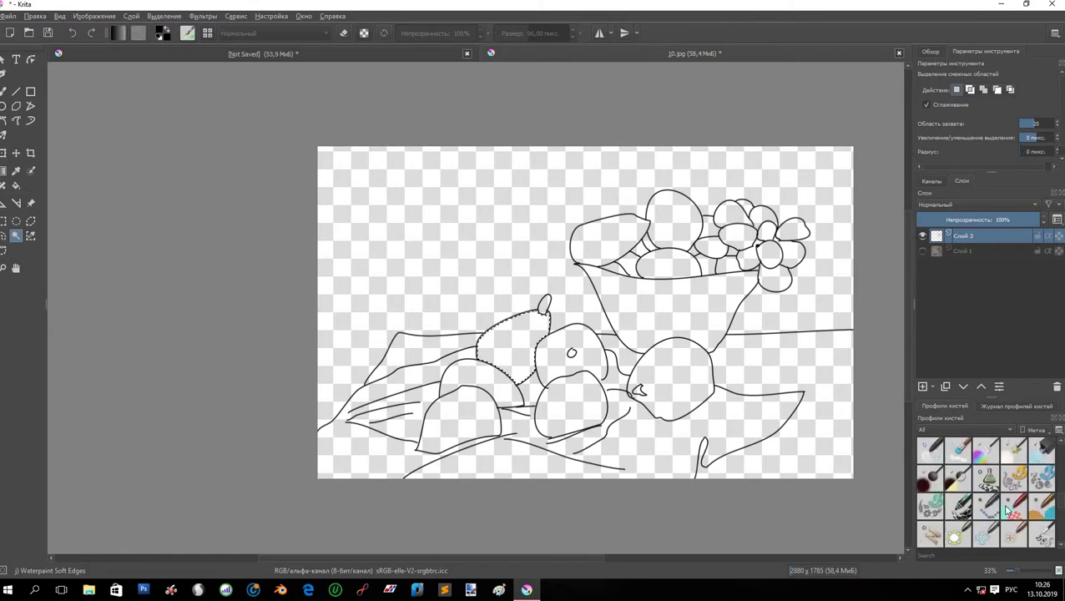
{"action": "scroll", "coordinate": [1006, 509], "scroll_direction": "up", "scroll_amount": 3}
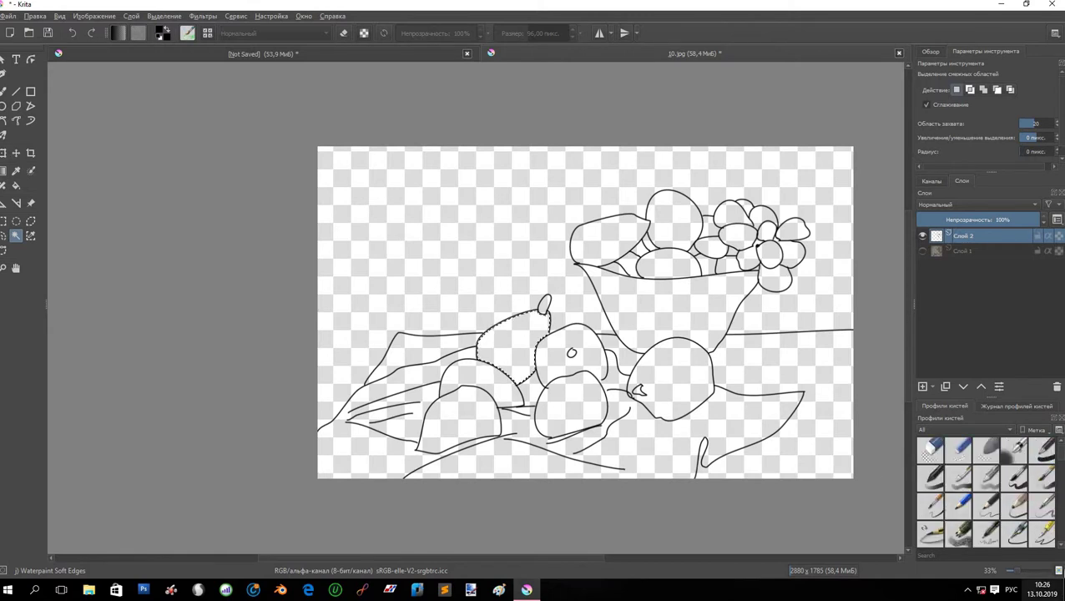
{"action": "left_click", "coordinate": [1045, 451]}
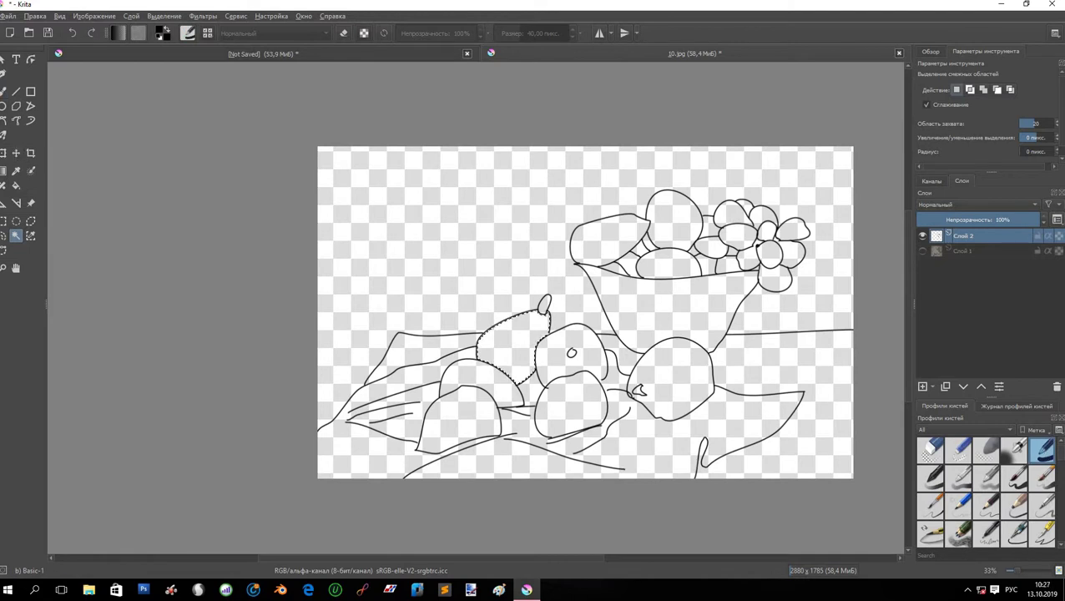
- Flood-fill the selected tall pear with pale yellow
{"action": "left_click", "coordinate": [16, 186]}
{"action": "right_click", "coordinate": [361, 289]}
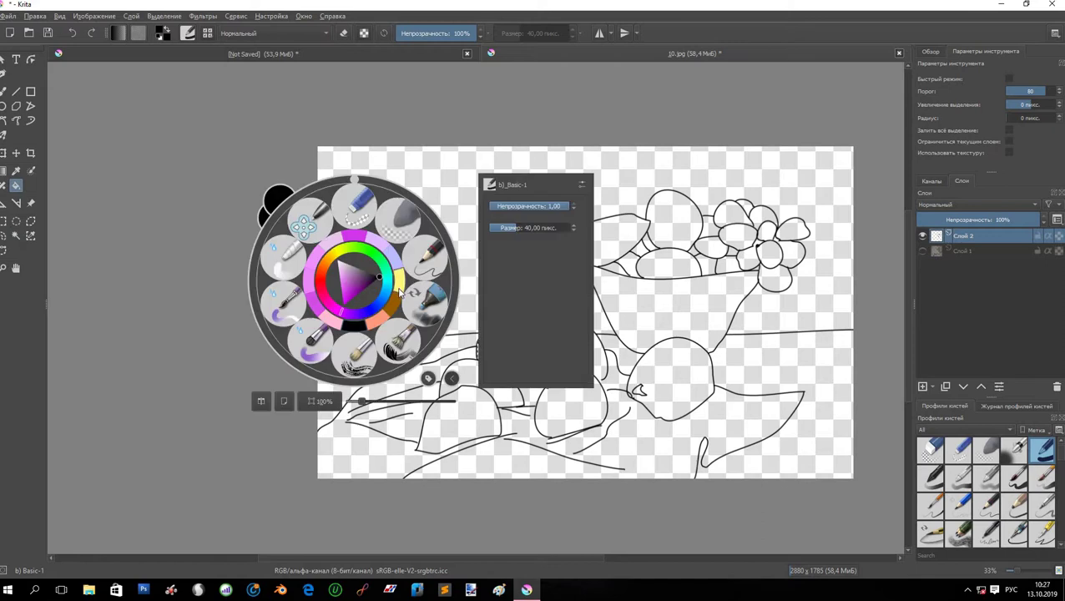
{"action": "left_click", "coordinate": [527, 357]}
{"action": "left_click", "coordinate": [512, 345]}
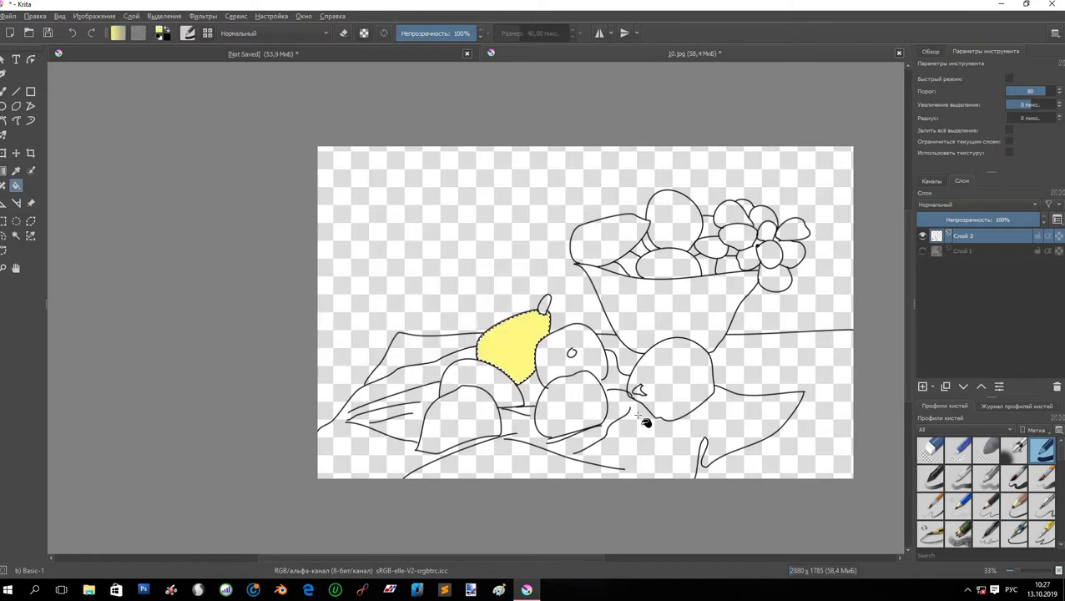
- Dab darker olive-yellow Texture Large Splat speckles across the yellow pear
{"action": "scroll", "coordinate": [981, 501], "scroll_direction": "down", "scroll_amount": 3}
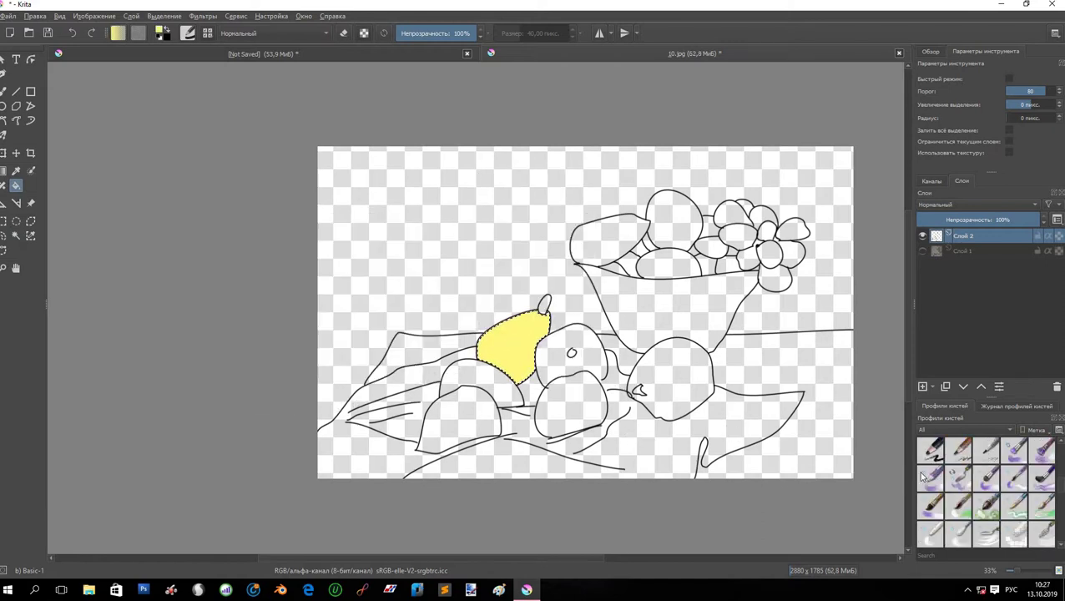
{"action": "scroll", "coordinate": [981, 517], "scroll_direction": "down", "scroll_amount": 2}
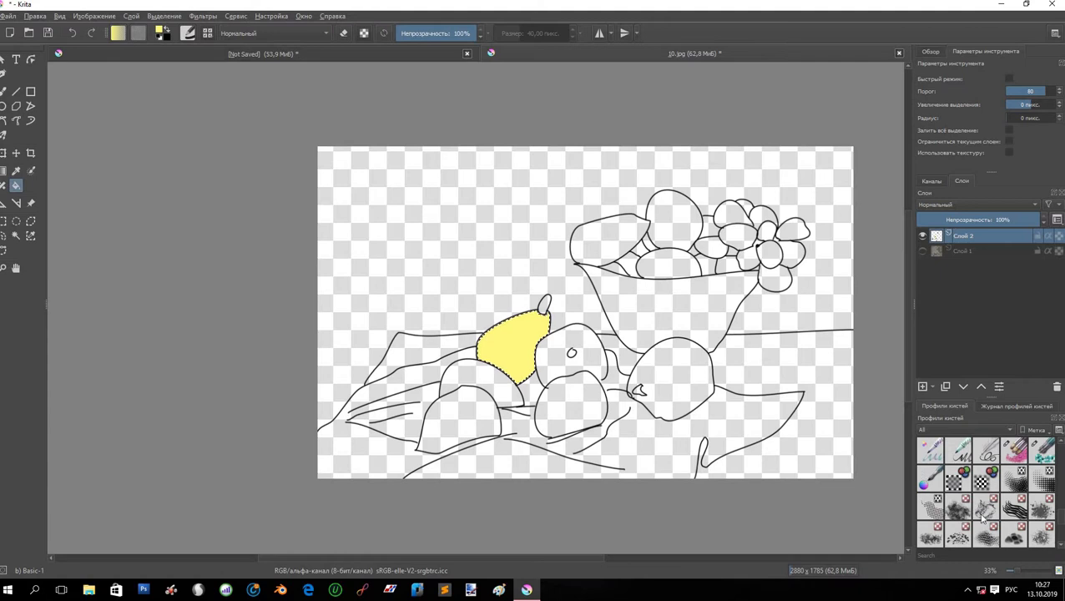
{"action": "left_click", "coordinate": [1043, 507]}
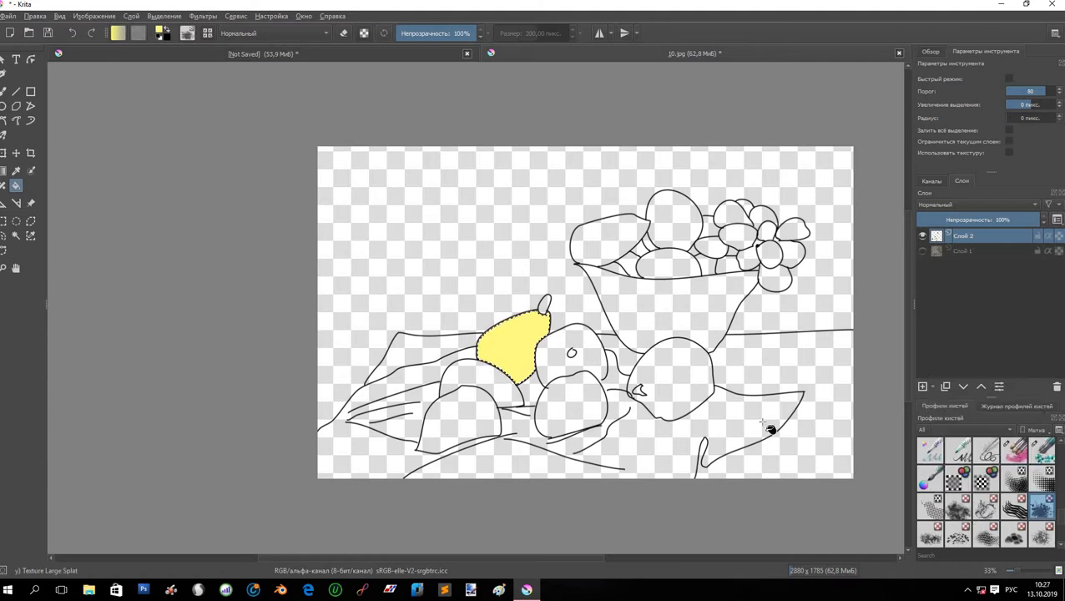
{"action": "right_click", "coordinate": [473, 334]}
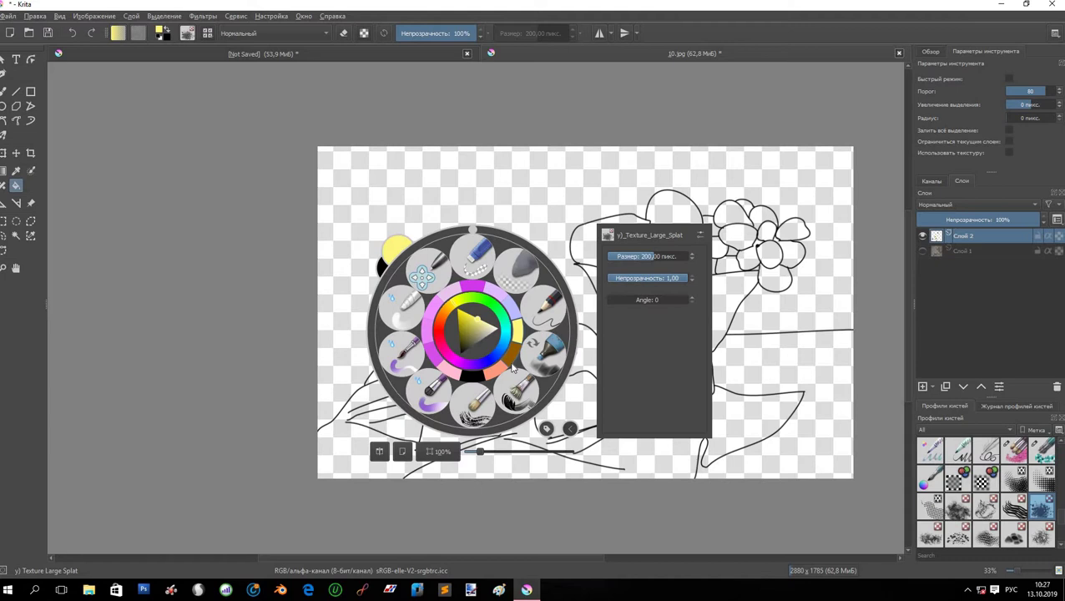
{"action": "mouse_move", "coordinate": [474, 329]}
{"action": "left_mouse_down"}
{"action": "mouse_move", "coordinate": [453, 318]}
{"action": "mouse_move", "coordinate": [477, 318]}
{"action": "left_mouse_up"}
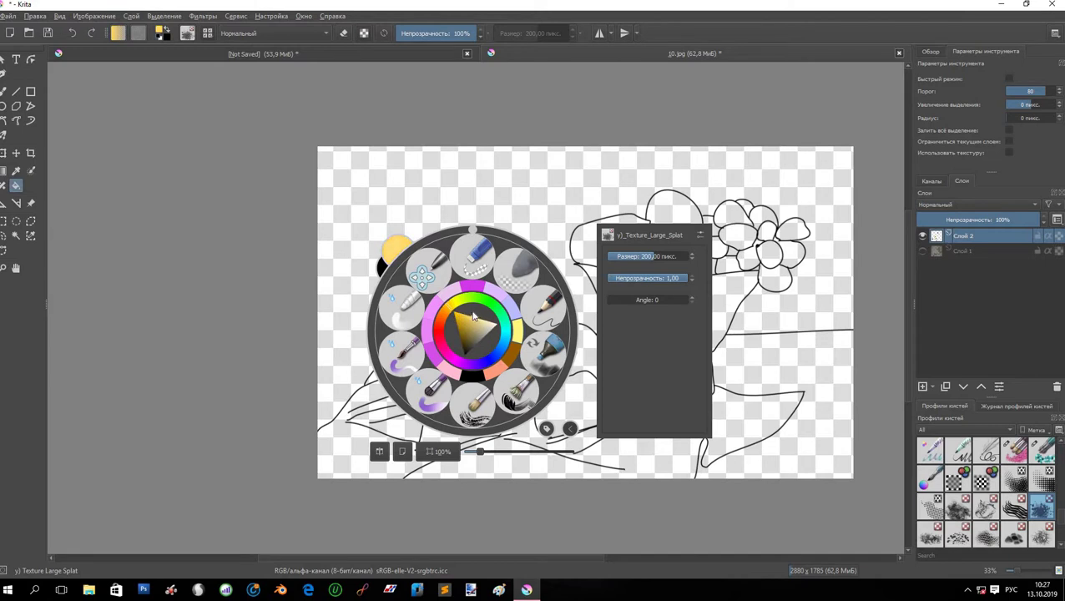
{"action": "left_click", "coordinate": [420, 190]}
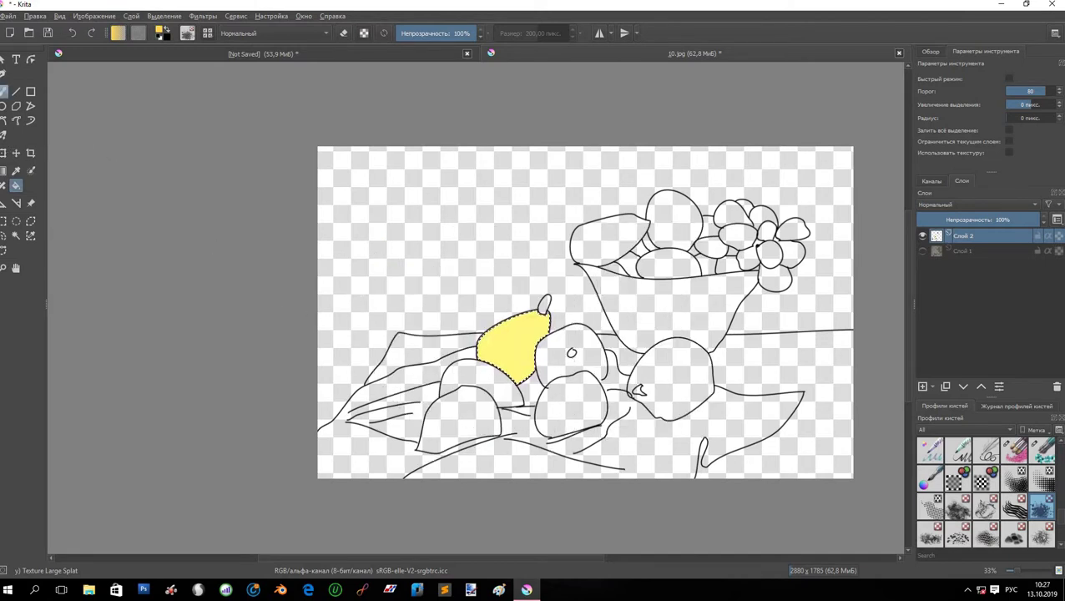
{"action": "left_click", "coordinate": [4, 91]}
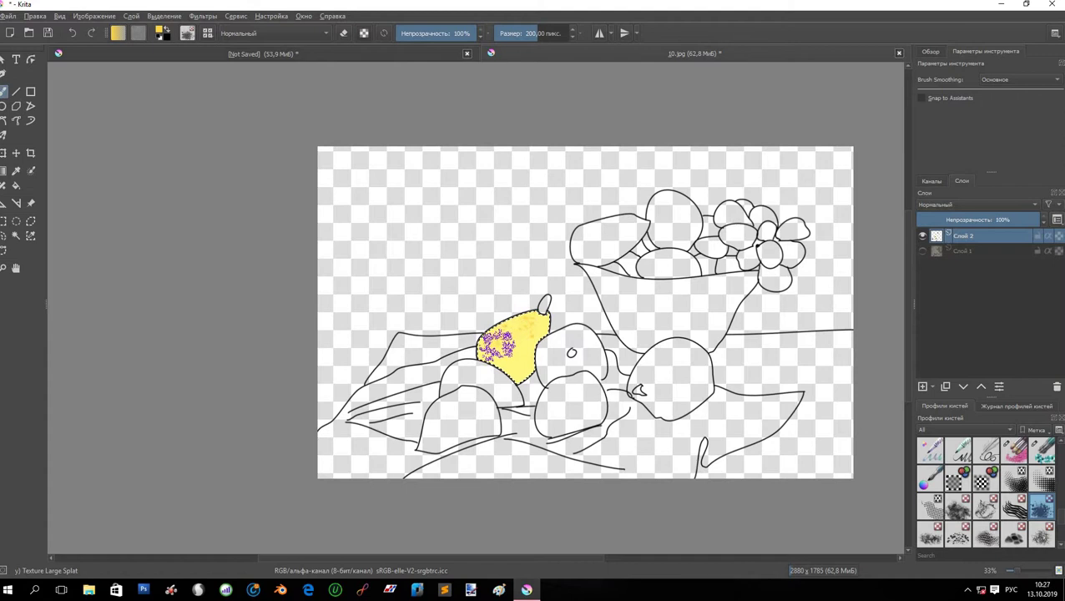
{"action": "left_click_drag", "start_coordinate": [484, 346], "coordinate": [513, 360]}
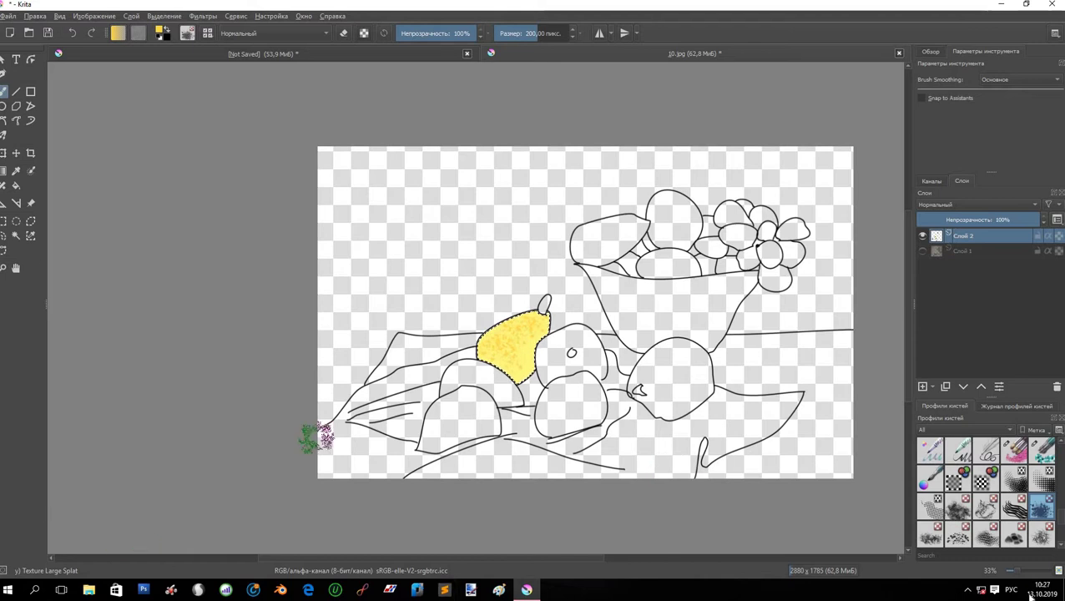
{"action": "left_click", "coordinate": [16, 236]}
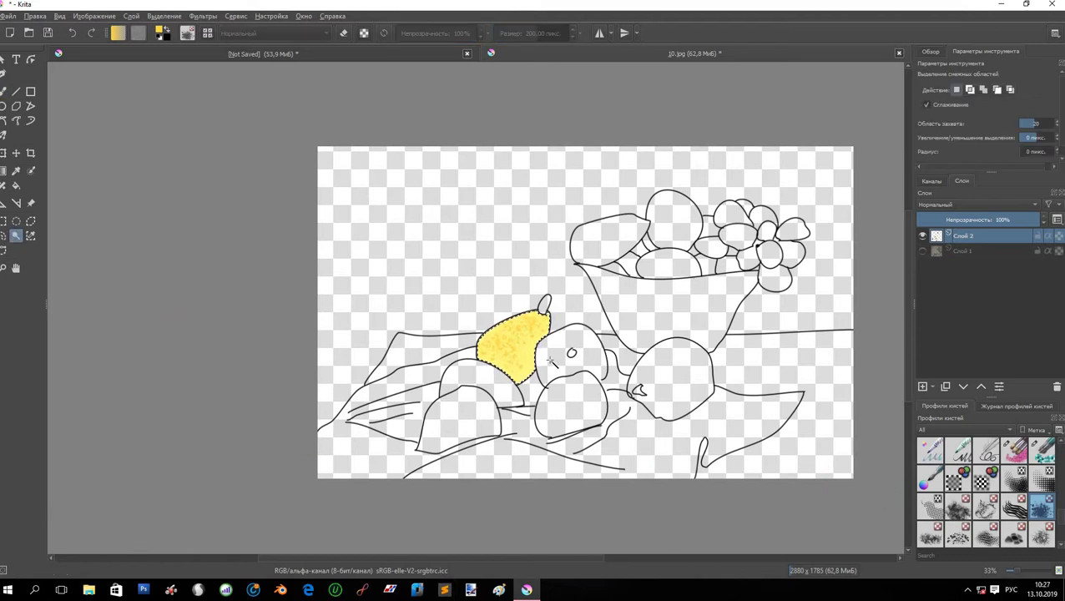
- Clear the selection and set up a black Pencil-2 freehand brush at 10 px
{"action": "left_click", "coordinate": [551, 361]}
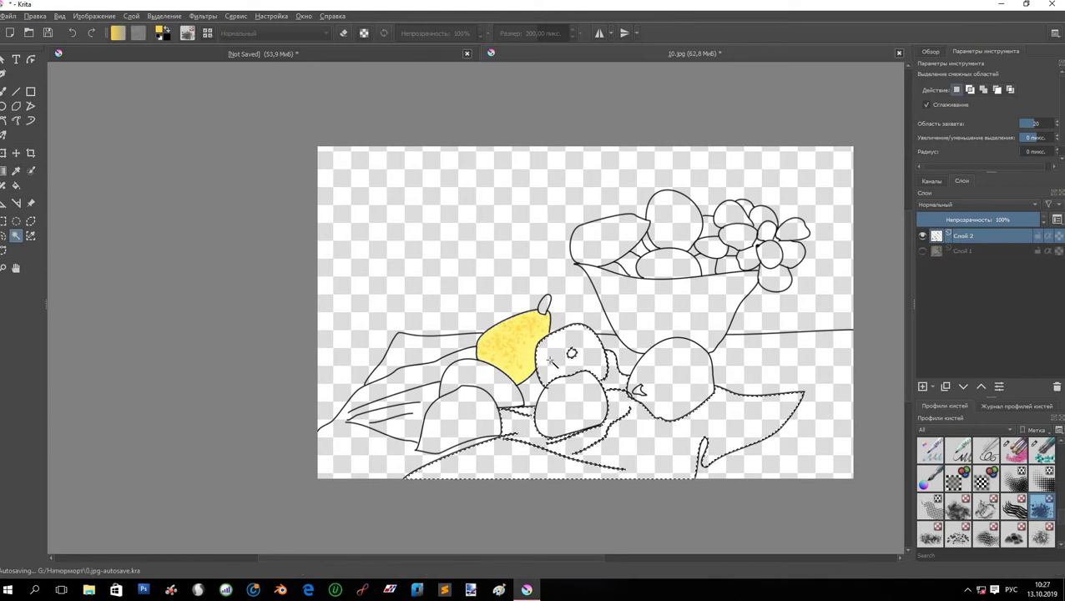
{"action": "key", "text": "ctrl+shift+a"}
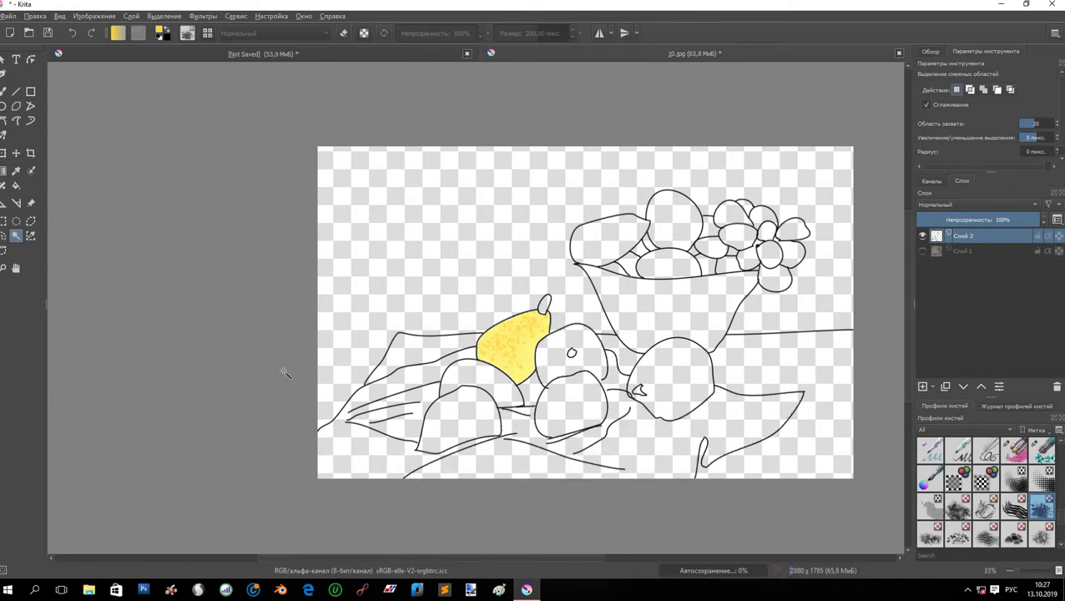
{"action": "left_click", "coordinate": [3, 92]}
{"action": "right_click", "coordinate": [547, 292]}
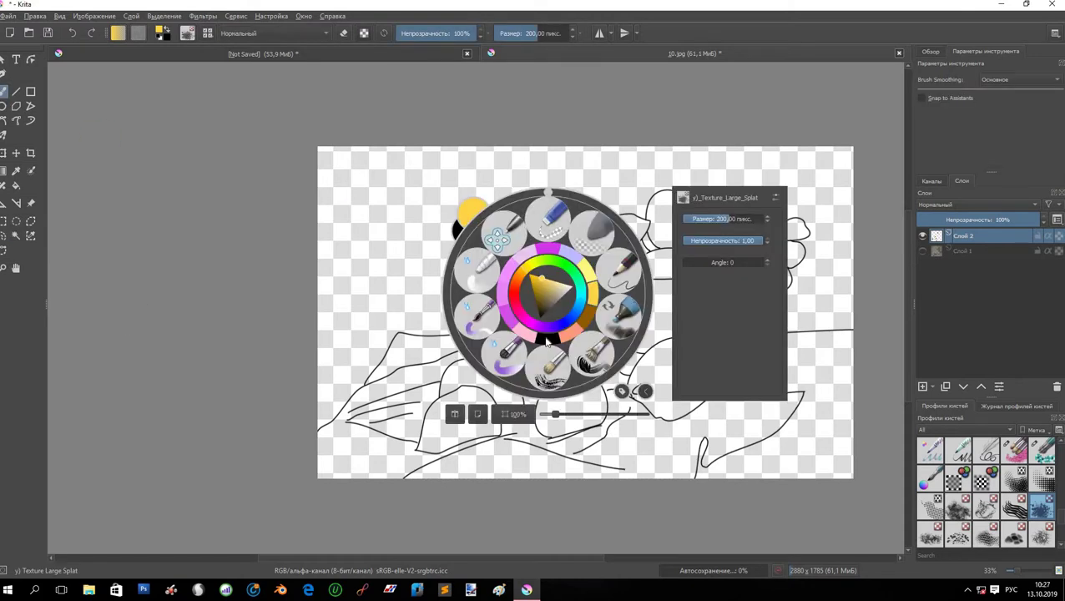
{"action": "left_click", "coordinate": [547, 342]}
{"action": "right_click", "coordinate": [466, 288]}
{"action": "left_click", "coordinate": [532, 276]}
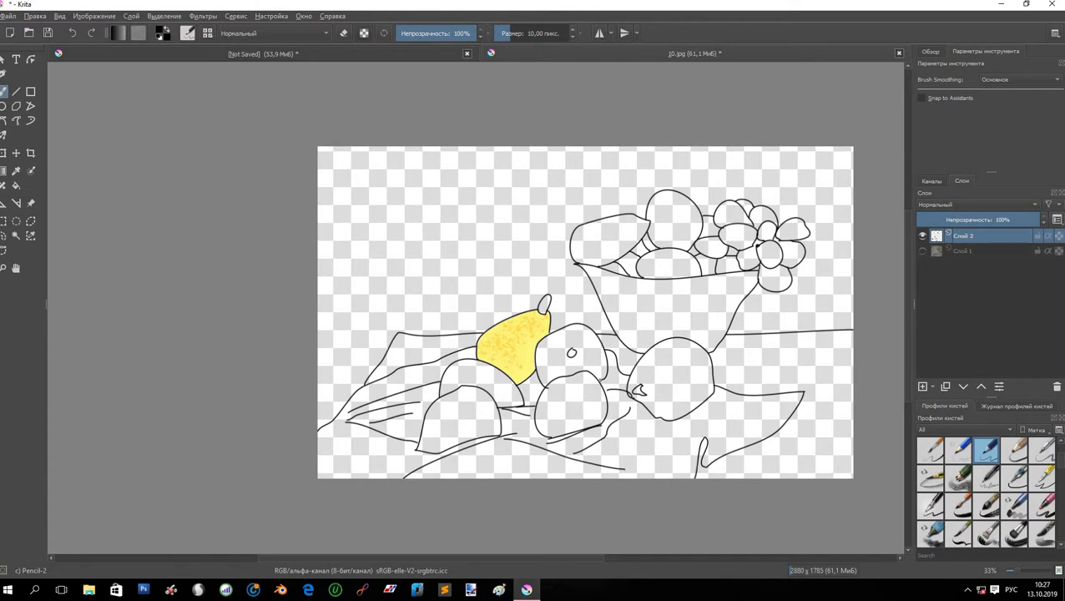
{"action": "scroll", "coordinate": [603, 380], "scroll_direction": "up", "scroll_amount": 3}
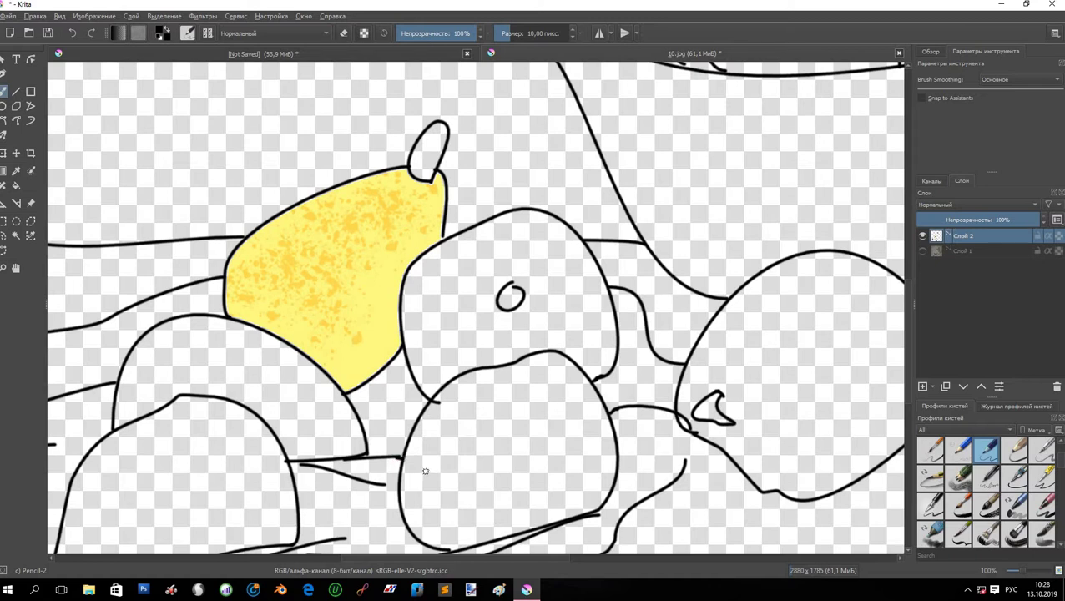
{"action": "scroll", "coordinate": [425, 471], "scroll_direction": "down", "scroll_amount": 1}
{"action": "scroll", "coordinate": [425, 471], "scroll_direction": "down", "scroll_amount": 1}
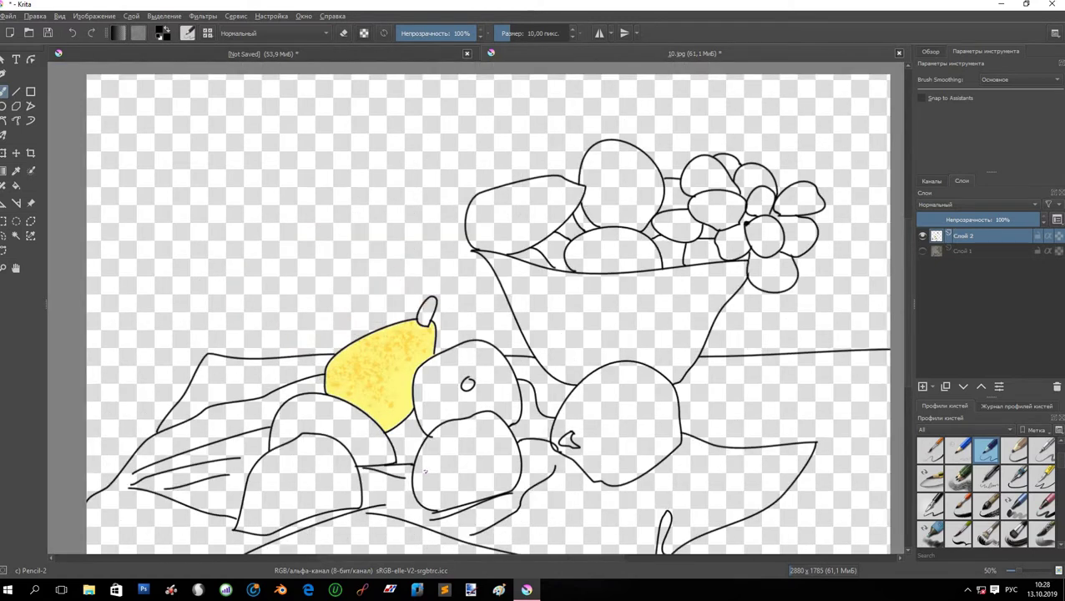
{"action": "scroll", "coordinate": [424, 471], "scroll_direction": "down", "scroll_amount": 1}
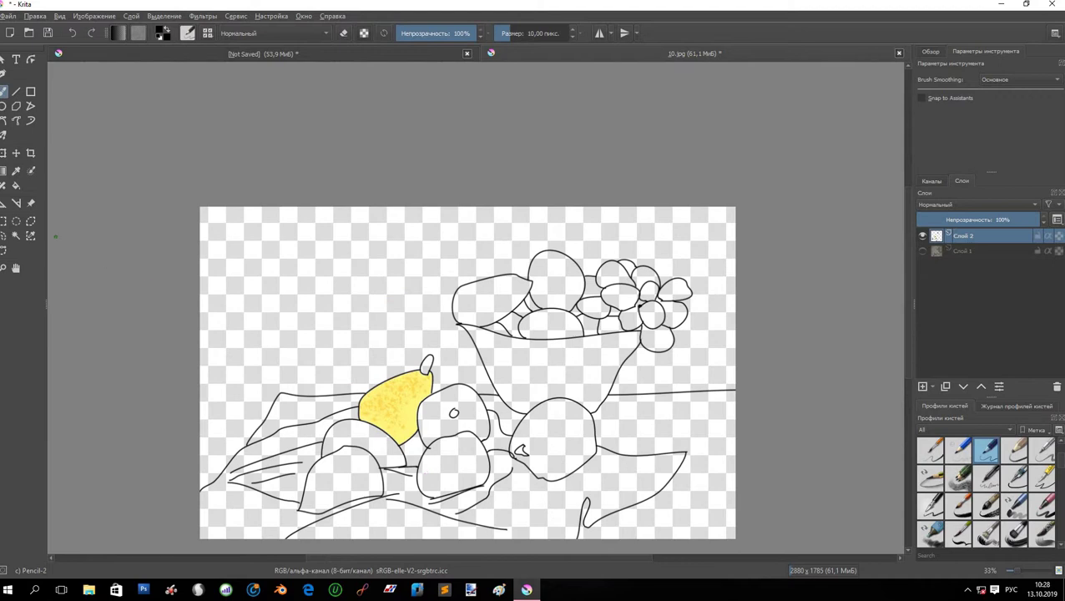
- Select the apple beside the pear and fill it with pale yellow
{"action": "left_click", "coordinate": [16, 237]}
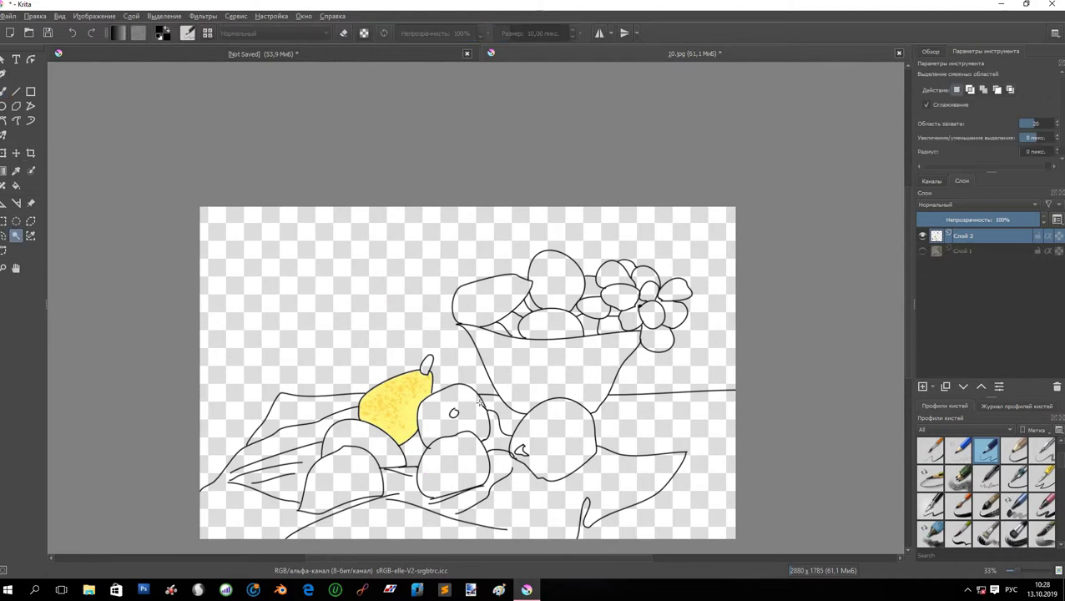
{"action": "left_click", "coordinate": [473, 410]}
{"action": "right_click", "coordinate": [105, 244]}
{"action": "left_click", "coordinate": [82, 175]}
{"action": "left_click", "coordinate": [15, 185]}
{"action": "right_click", "coordinate": [404, 390]}
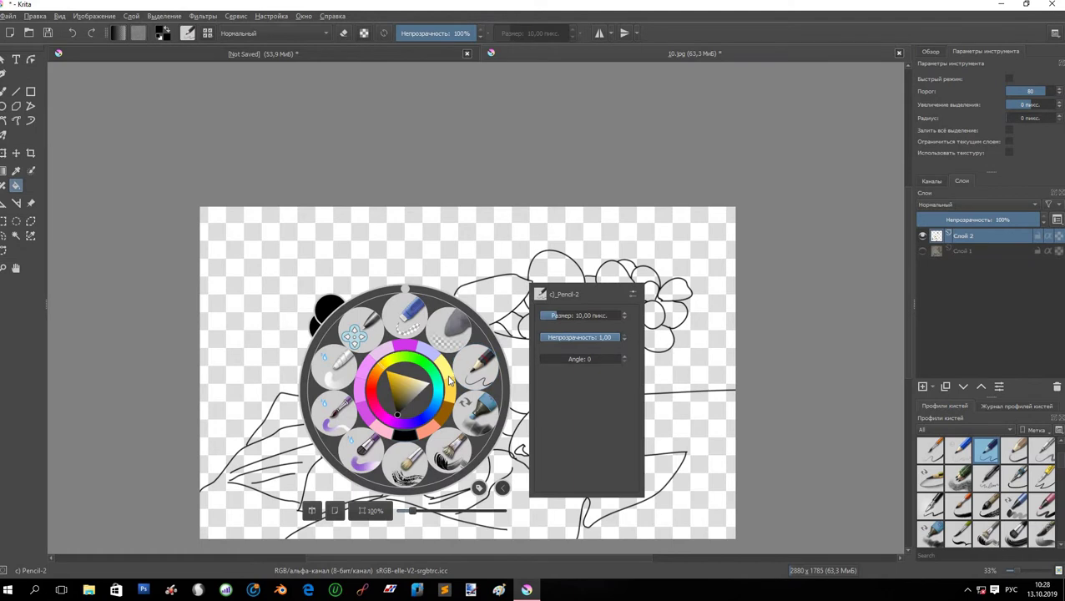
{"action": "left_click", "coordinate": [464, 397]}
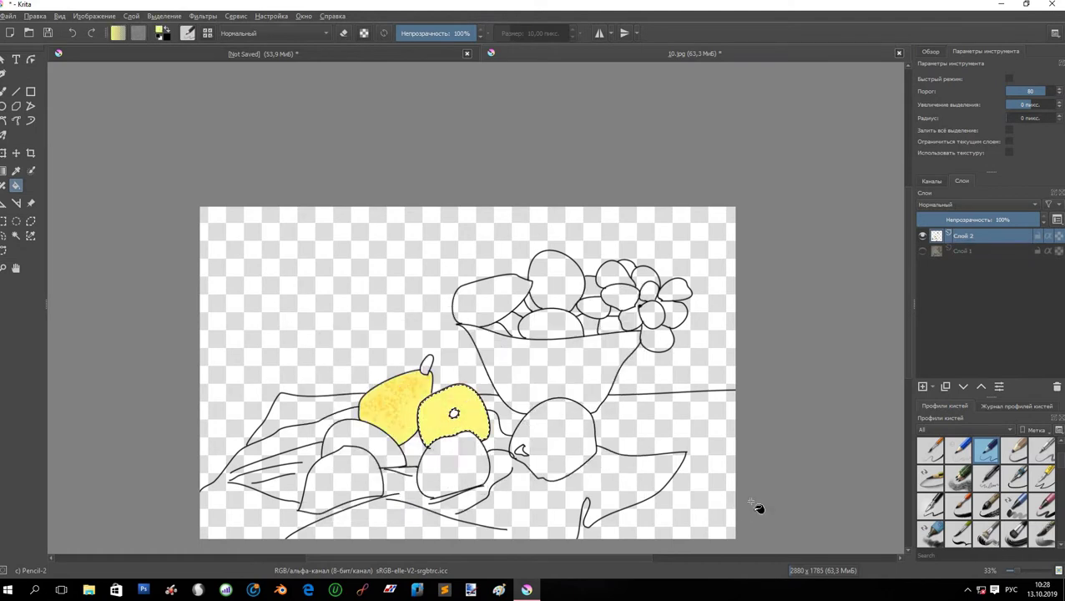
{"action": "scroll", "coordinate": [1001, 504], "scroll_direction": "down", "scroll_amount": 5}
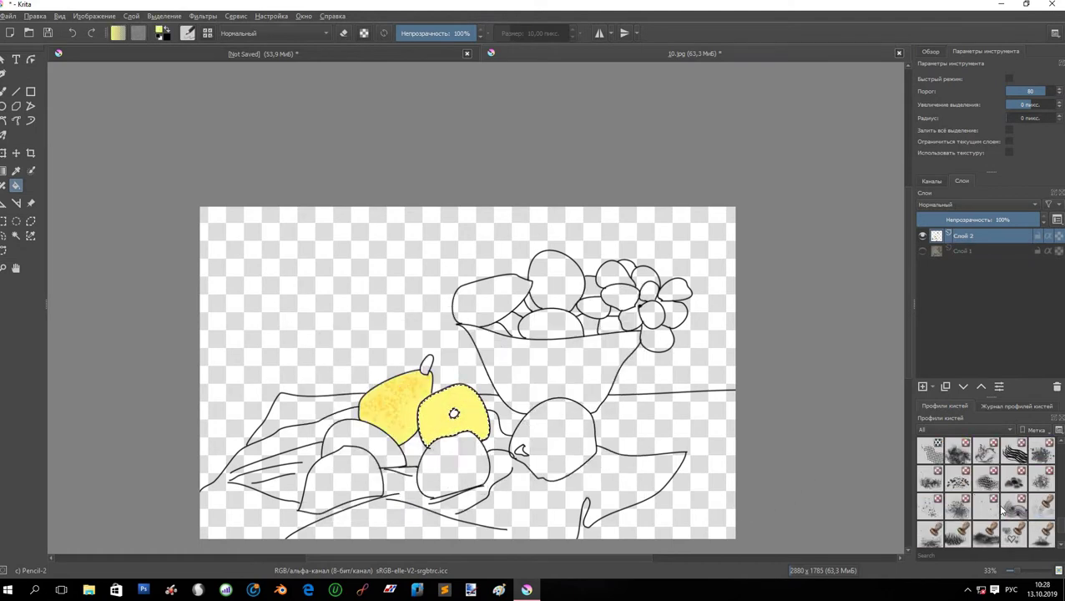
{"action": "scroll", "coordinate": [1002, 510], "scroll_direction": "down", "scroll_amount": 2}
- Dab darker golden Texture Large Splat speckles over the pale yellow apple
{"action": "scroll", "coordinate": [1002, 509], "scroll_direction": "up", "scroll_amount": 3}
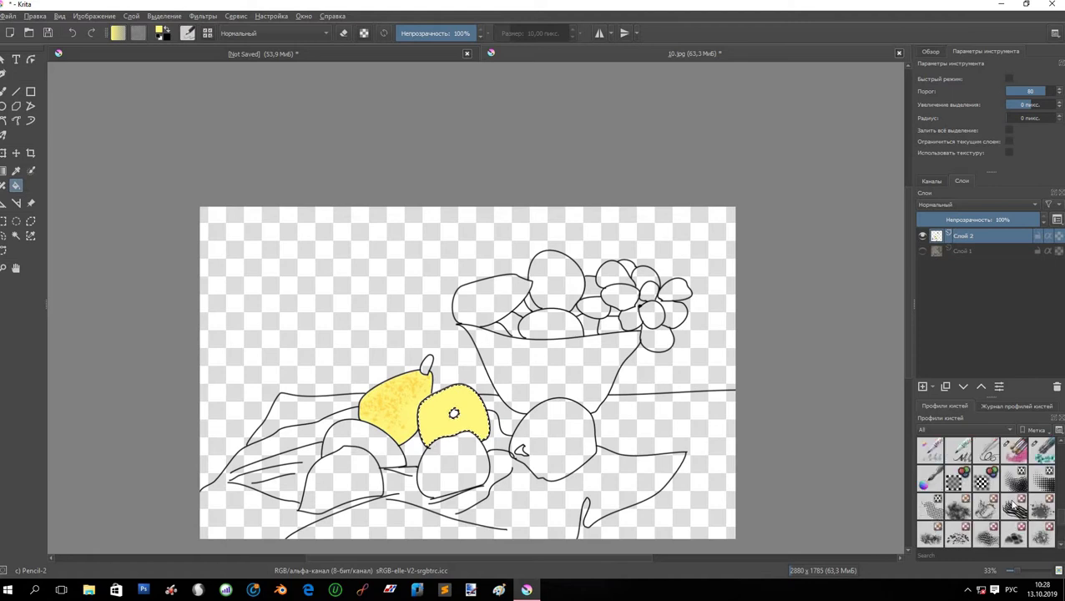
{"action": "left_click", "coordinate": [1037, 507]}
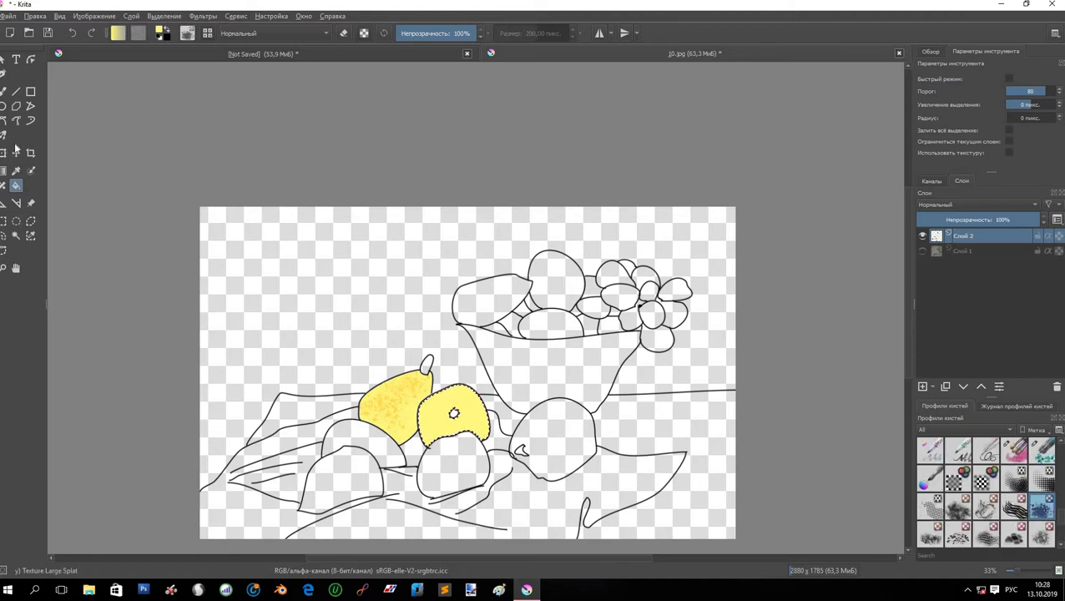
{"action": "left_click", "coordinate": [4, 91]}
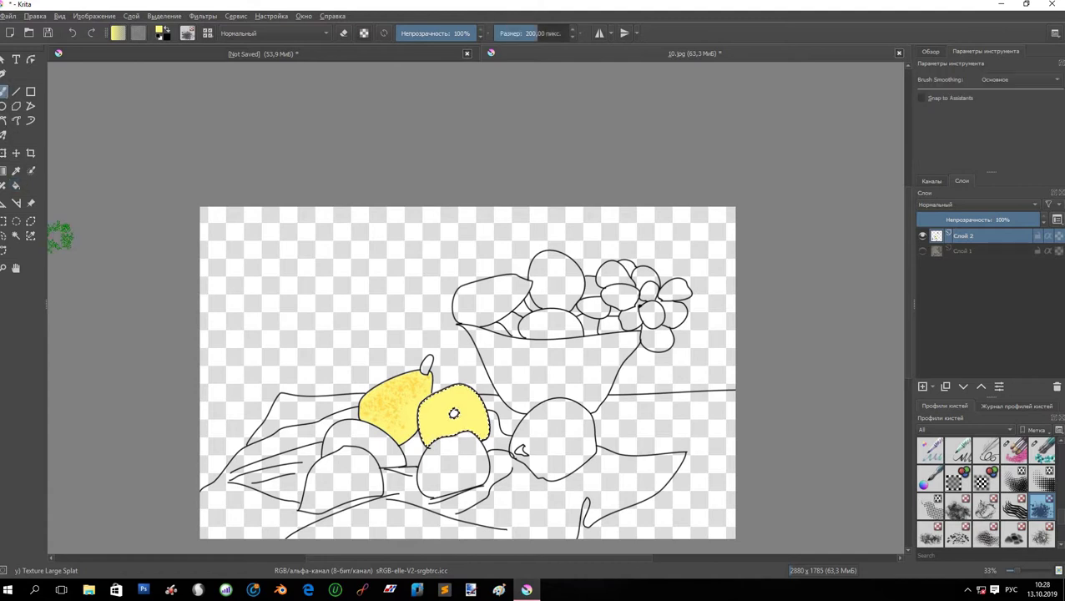
{"action": "right_click", "coordinate": [338, 326]}
{"action": "left_click", "coordinate": [404, 379]}
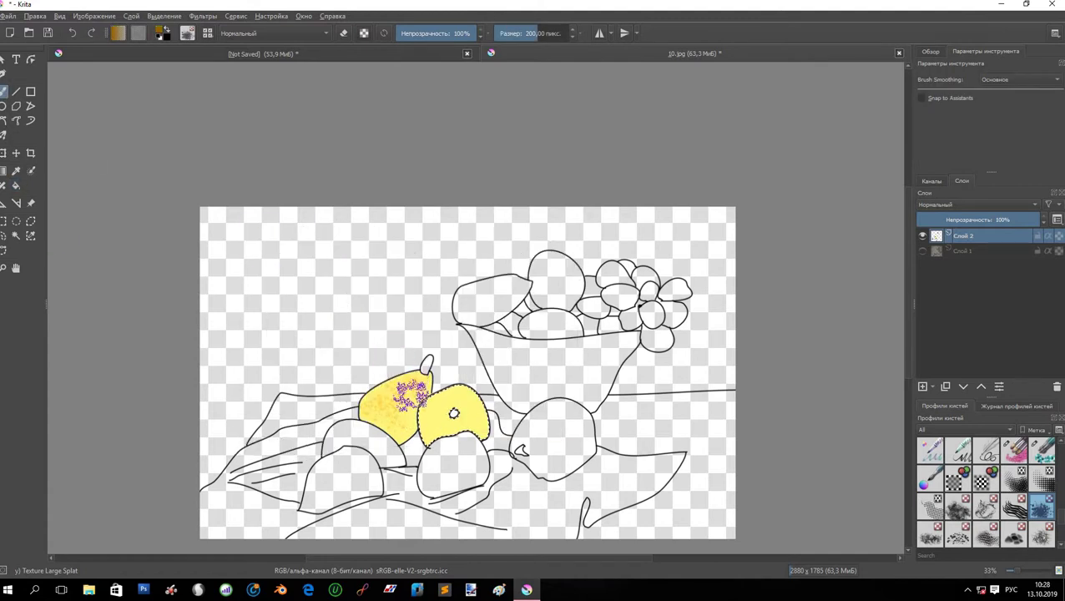
{"action": "left_click_drag", "start_coordinate": [430, 408], "coordinate": [459, 397]}
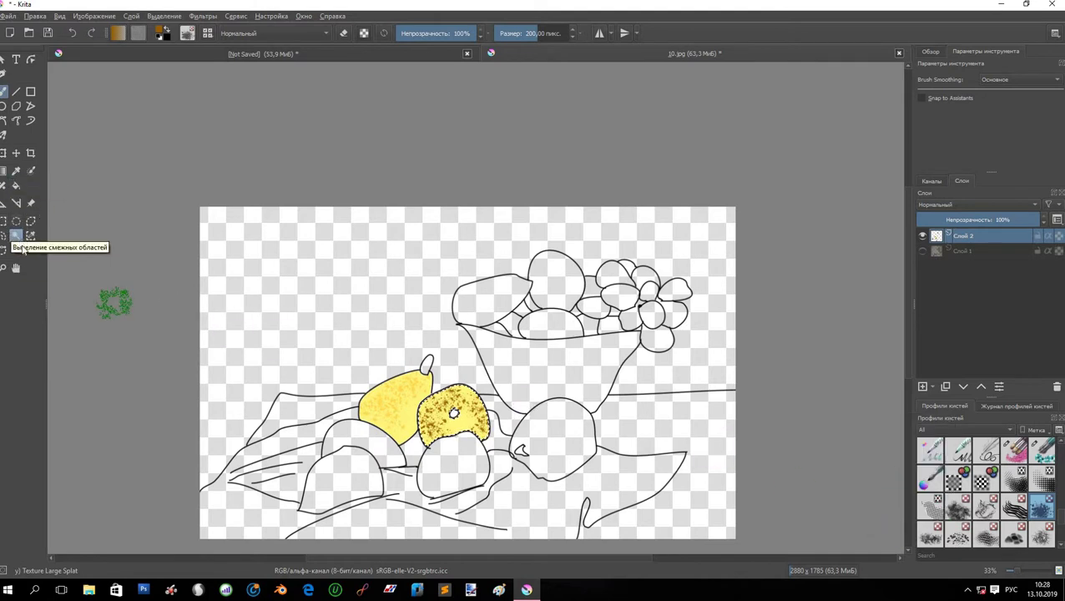
- Select the round fruit right of the apple and fill it golden yellow
{"action": "left_click", "coordinate": [16, 236]}
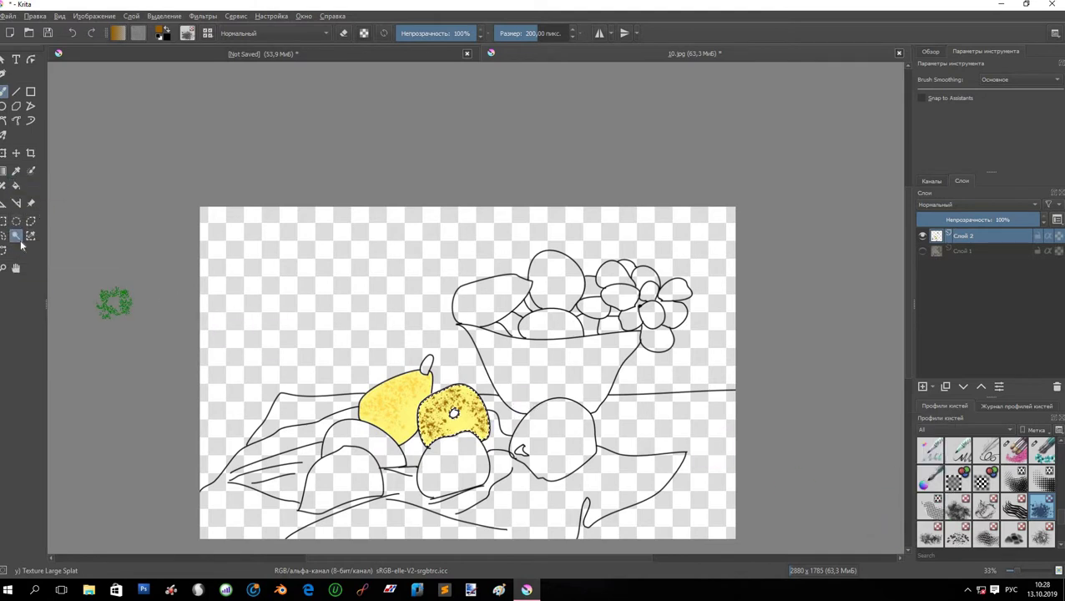
{"action": "left_click", "coordinate": [565, 432]}
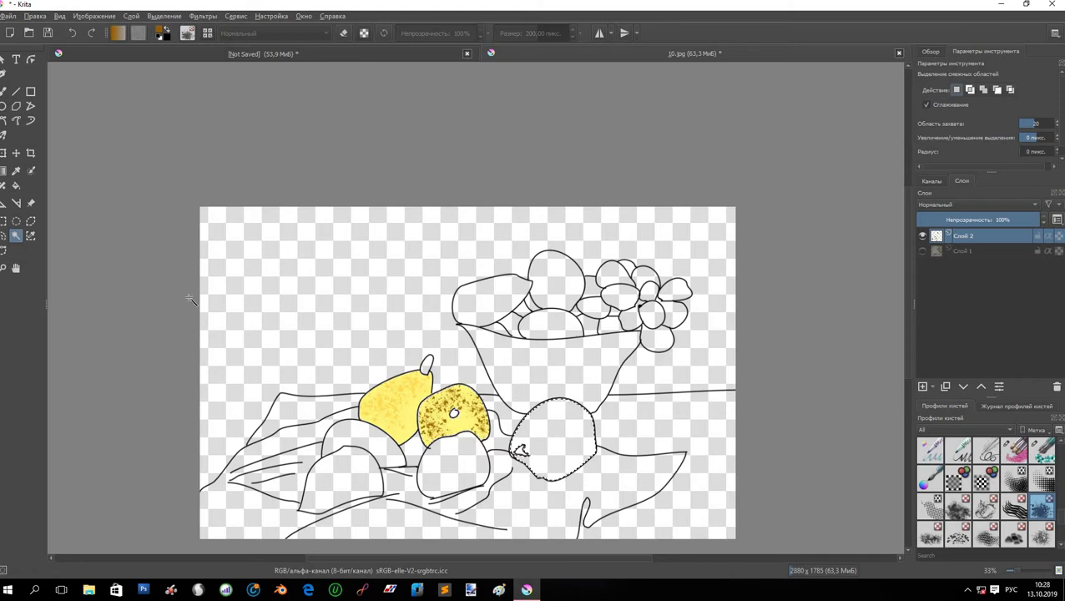
{"action": "left_click", "coordinate": [16, 185]}
{"action": "right_click", "coordinate": [354, 343]}
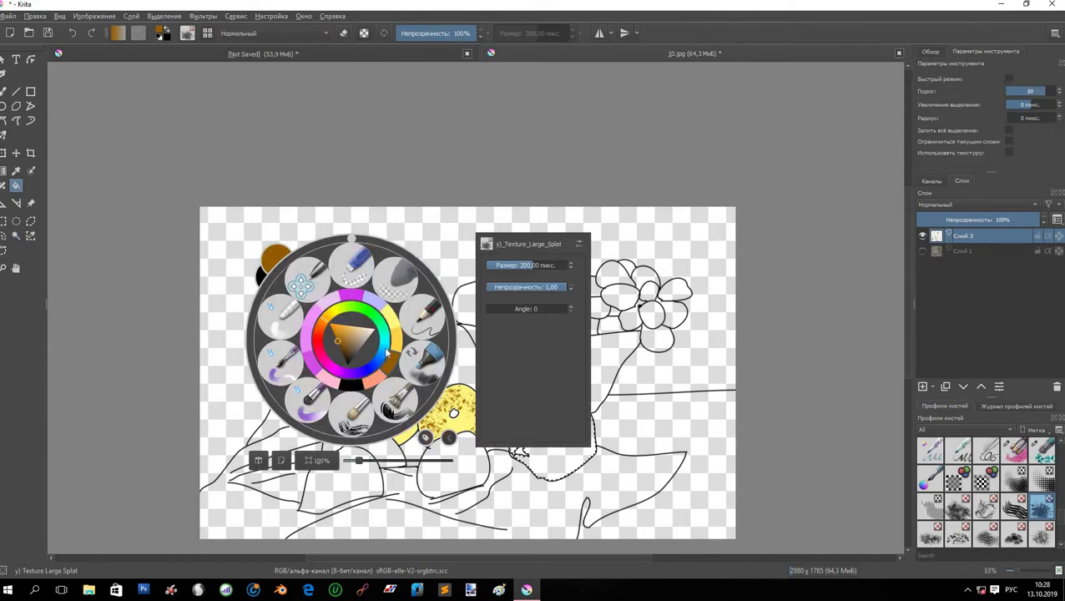
{"action": "left_click", "coordinate": [395, 330]}
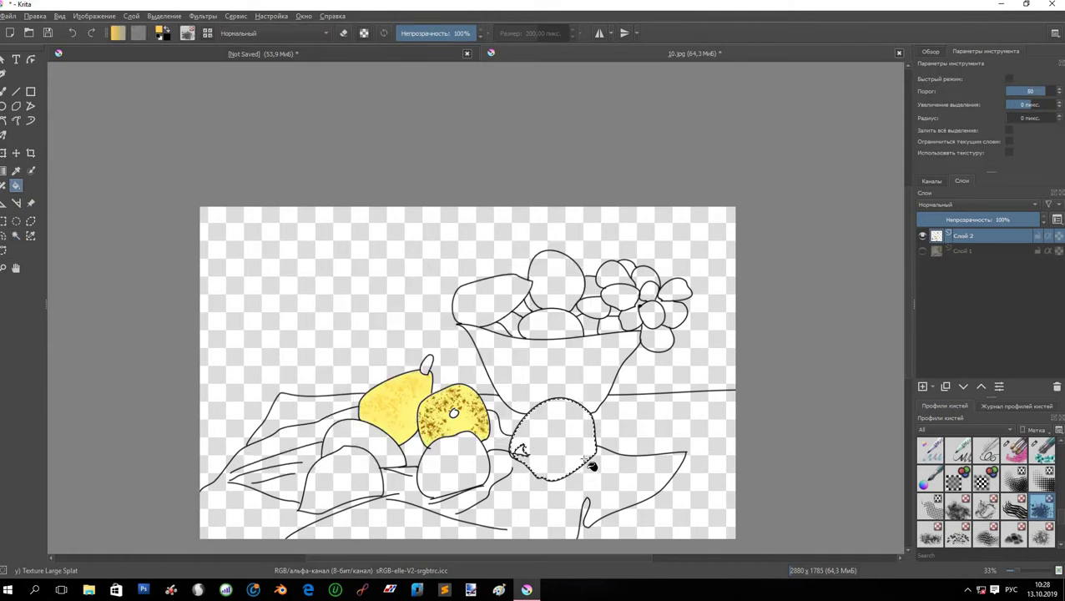
{"action": "left_click", "coordinate": [567, 442]}
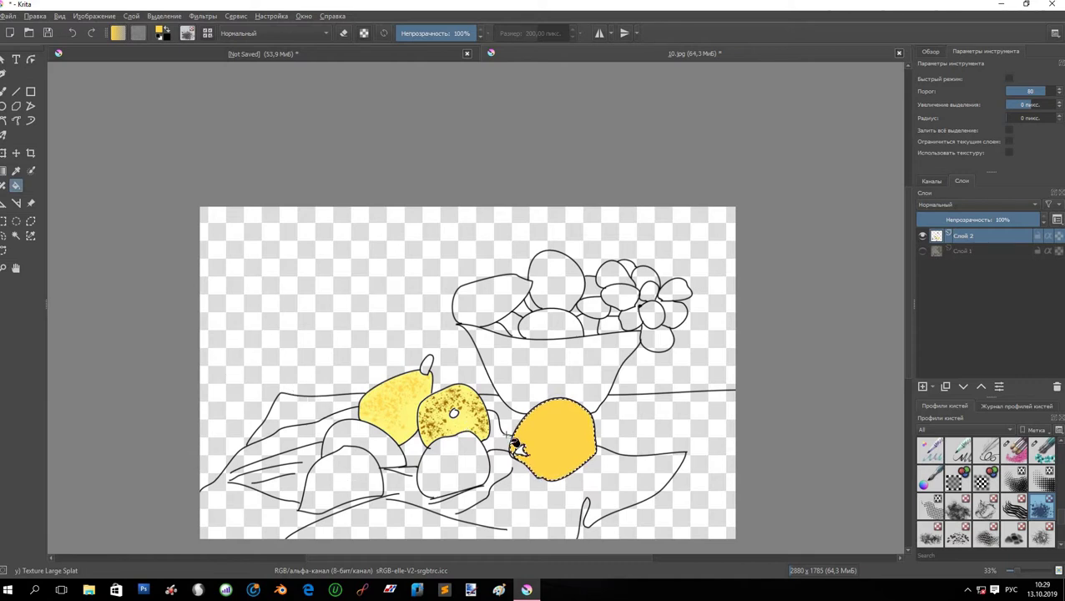
- Speckle the golden fruit with darker texture using the splat brush
{"action": "right_click", "coordinate": [386, 431]}
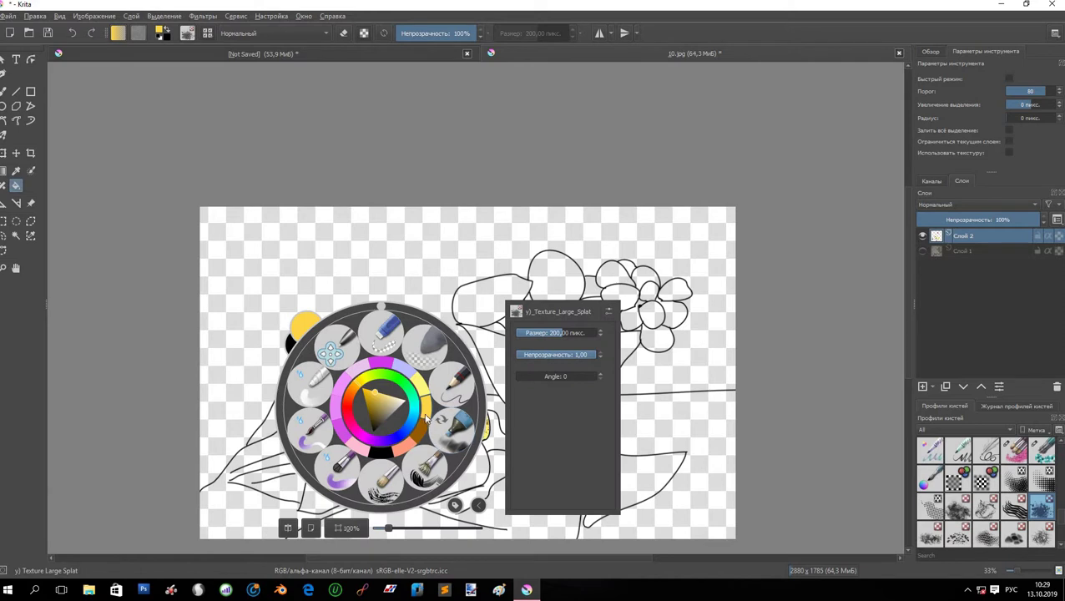
{"action": "left_click", "coordinate": [428, 430]}
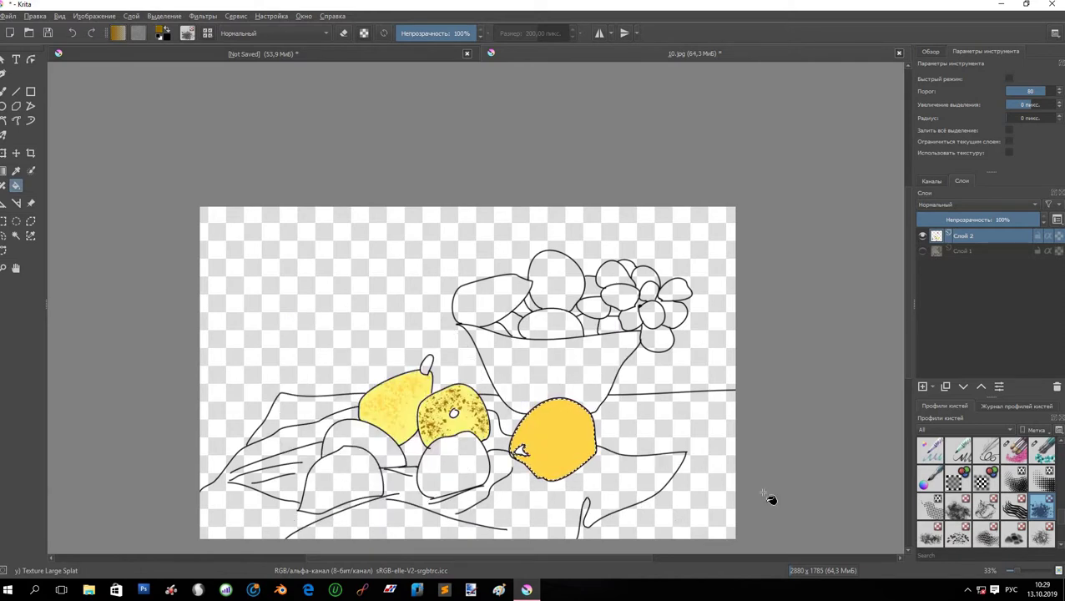
{"action": "left_click", "coordinate": [4, 91]}
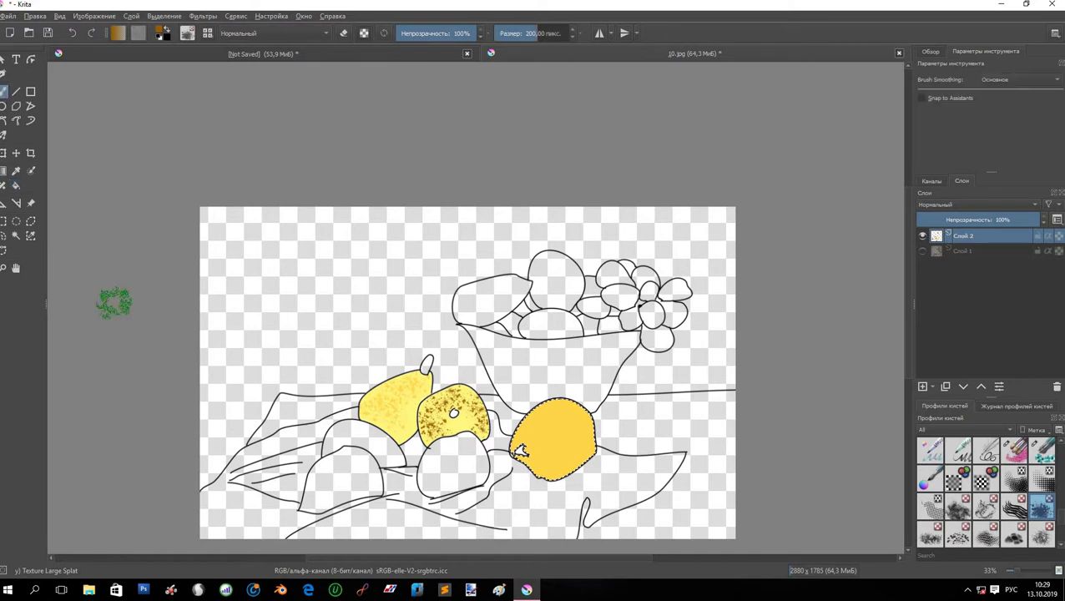
{"action": "mouse_move", "coordinate": [536, 436]}
{"action": "left_mouse_down"}
{"action": "mouse_move", "coordinate": [606, 428]}
{"action": "mouse_move", "coordinate": [582, 428]}
{"action": "mouse_move", "coordinate": [595, 409]}
{"action": "mouse_move", "coordinate": [594, 474]}
{"action": "mouse_move", "coordinate": [547, 440]}
{"action": "mouse_move", "coordinate": [606, 452]}
{"action": "mouse_move", "coordinate": [551, 465]}
{"action": "mouse_move", "coordinate": [572, 436]}
{"action": "mouse_move", "coordinate": [550, 440]}
{"action": "left_mouse_up"}
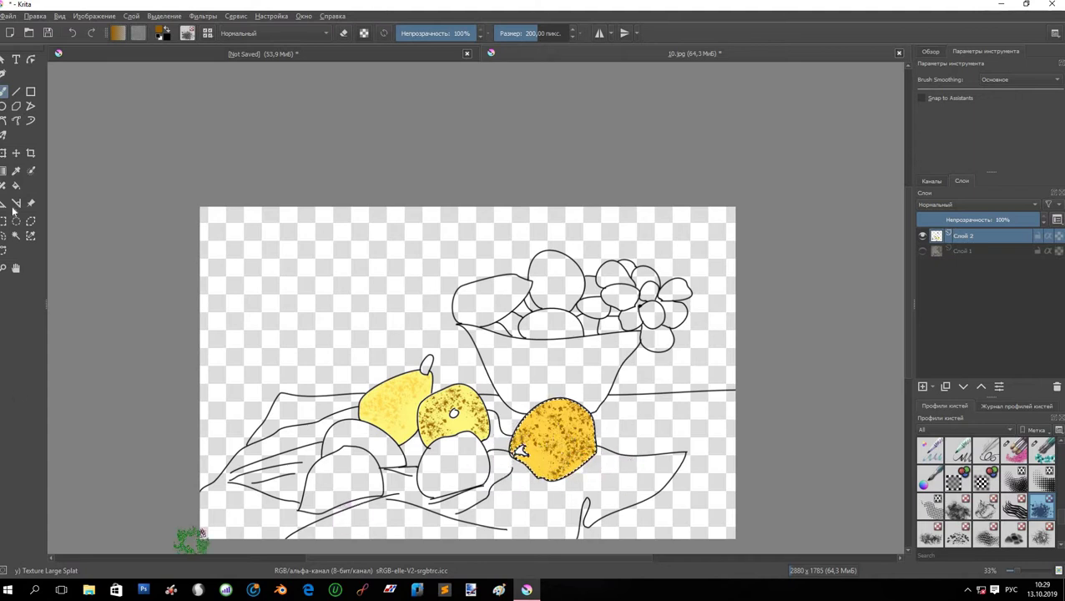
- Switch to Pencil-2, then wand-select the pear stem and fill it brown
{"action": "left_click", "coordinate": [16, 236]}
{"action": "left_click", "coordinate": [16, 186]}
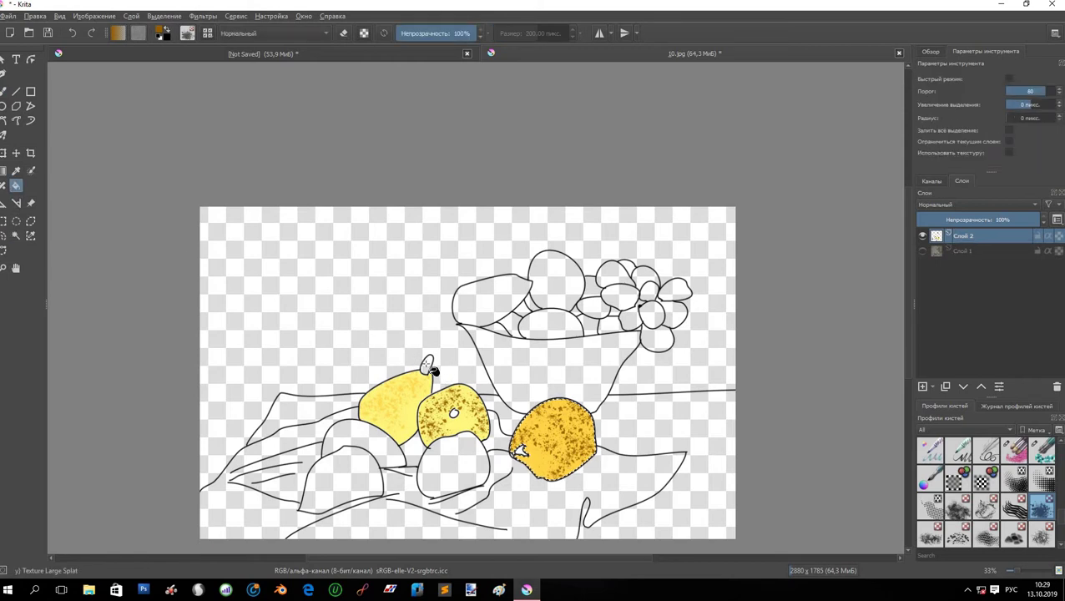
{"action": "right_click", "coordinate": [464, 356]}
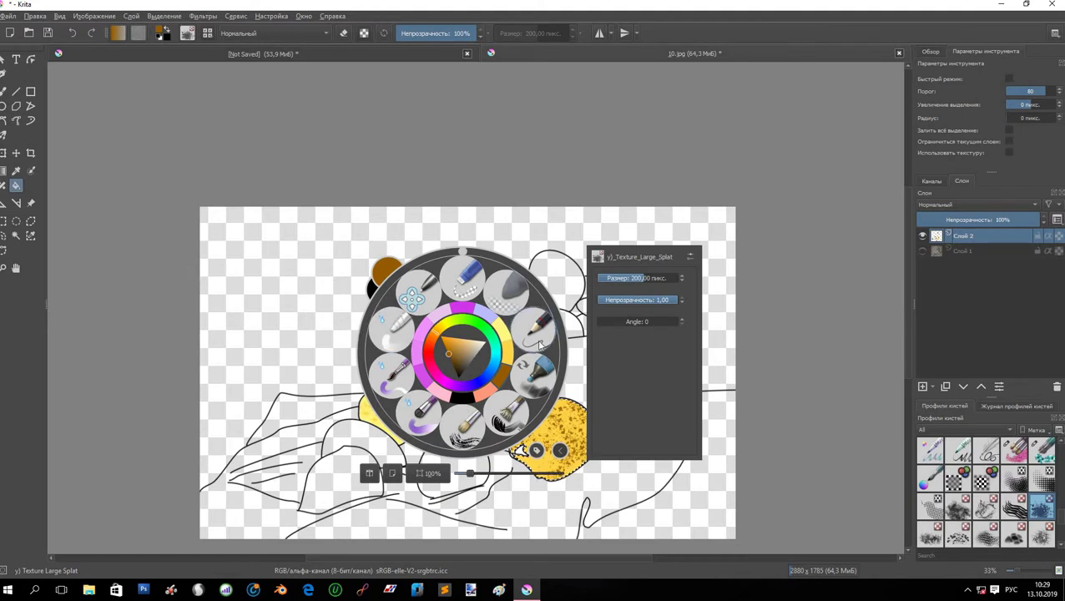
{"action": "left_click", "coordinate": [537, 325]}
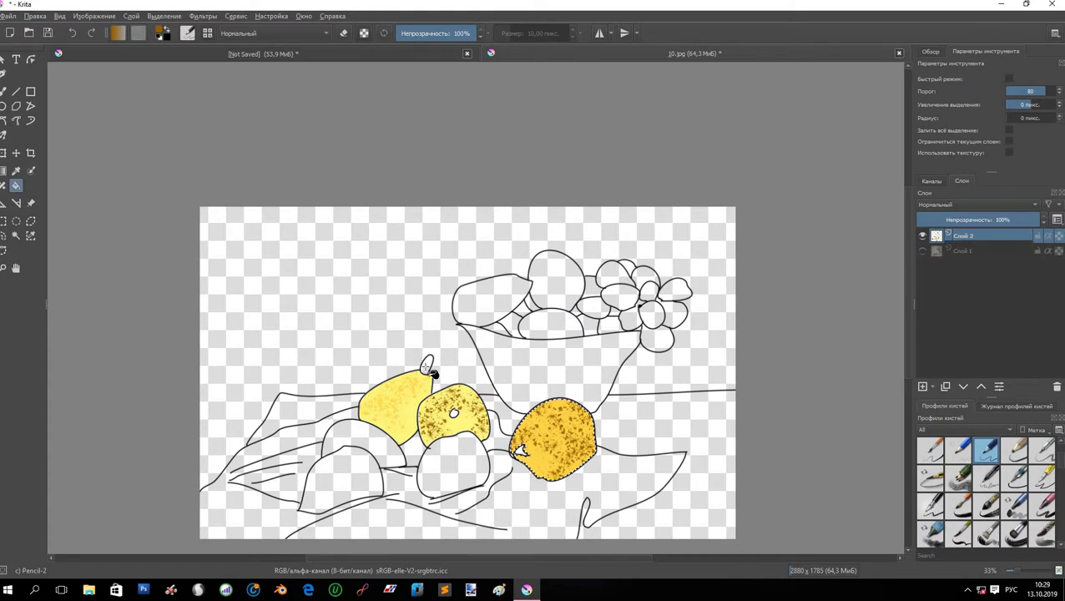
{"action": "left_click", "coordinate": [16, 236]}
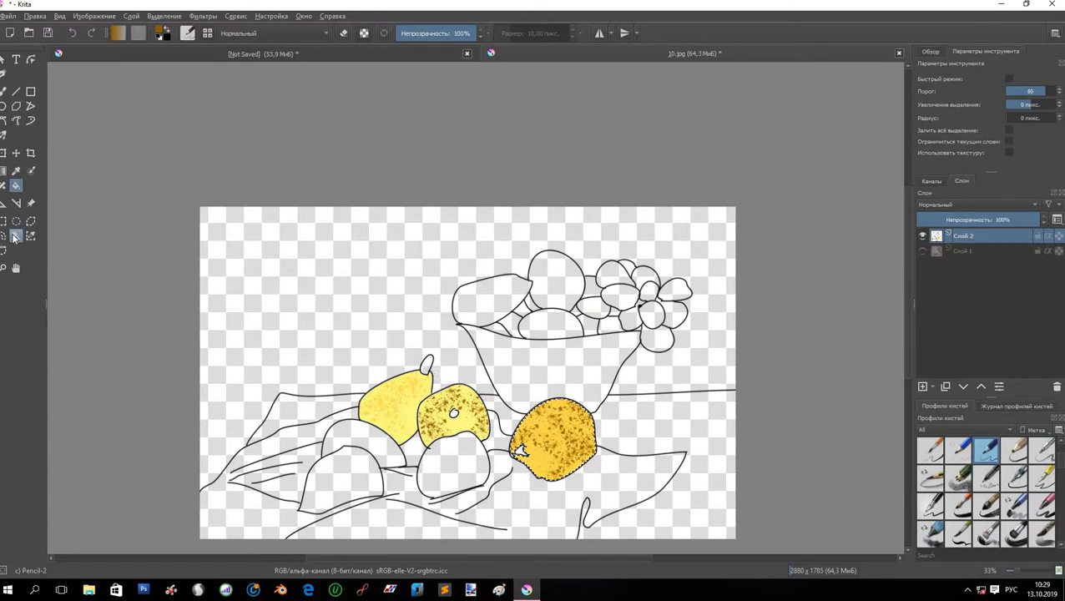
{"action": "left_click", "coordinate": [427, 364]}
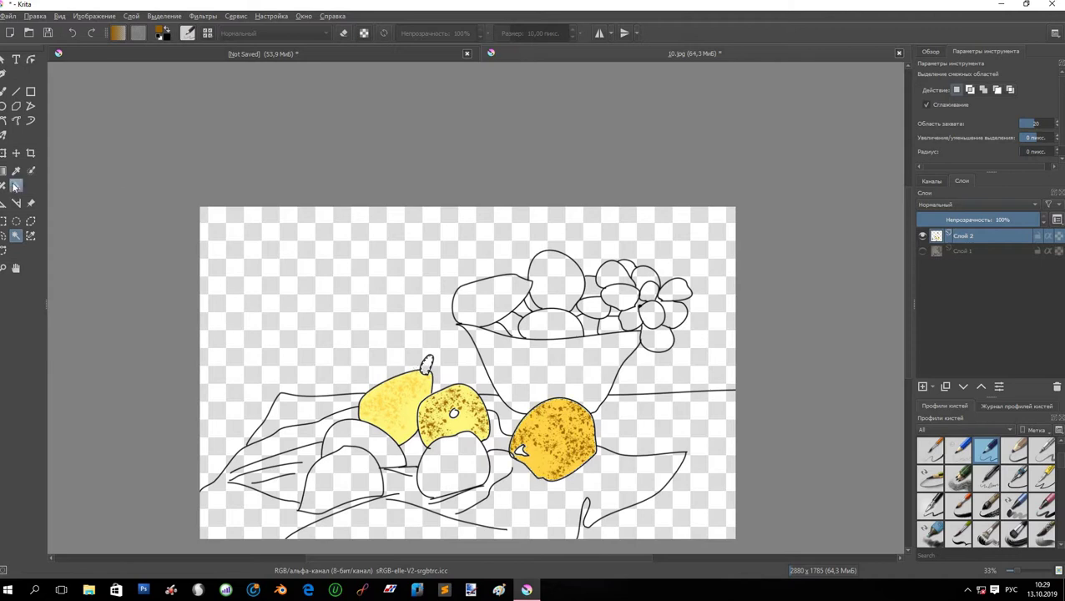
{"action": "left_click", "coordinate": [16, 185]}
{"action": "left_click", "coordinate": [428, 364]}
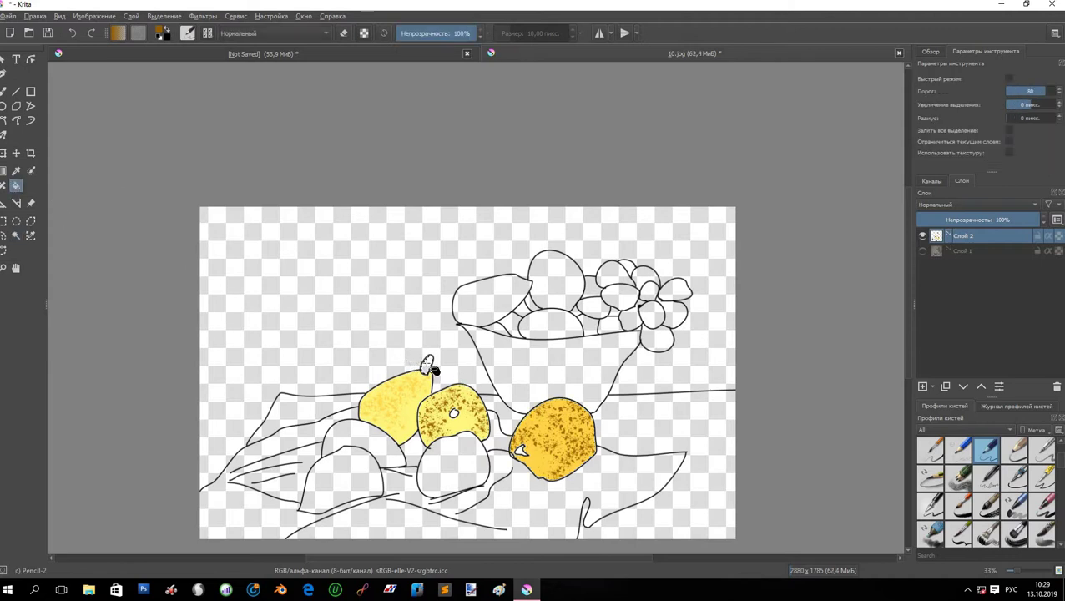
- Select the small white spot in the middle fruit and the transparent background
{"action": "left_click", "coordinate": [16, 236]}
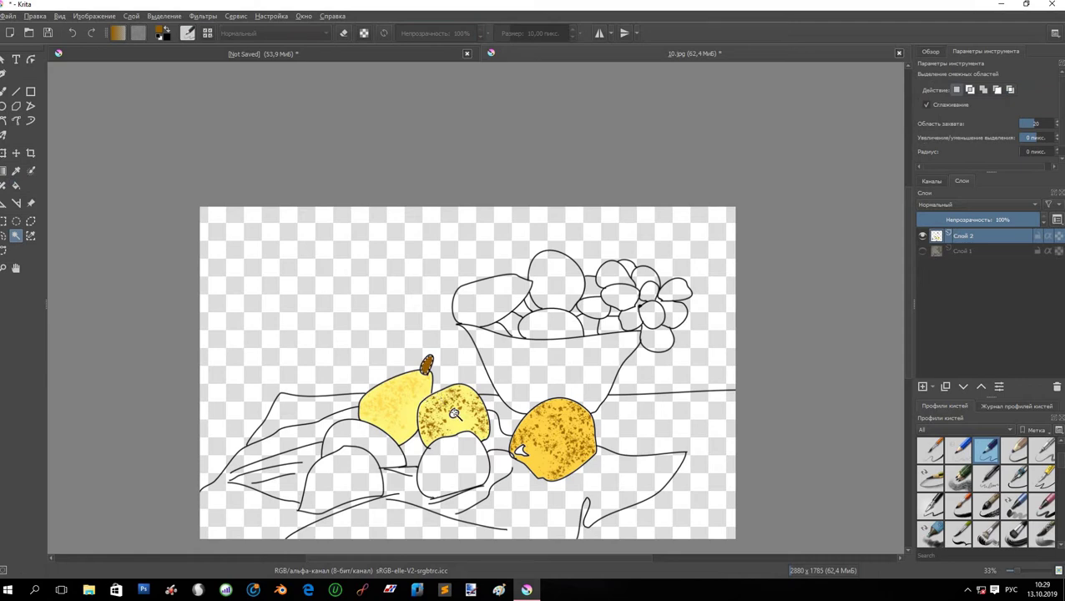
{"action": "left_click", "coordinate": [453, 413]}
{"action": "right_click", "coordinate": [419, 401]}
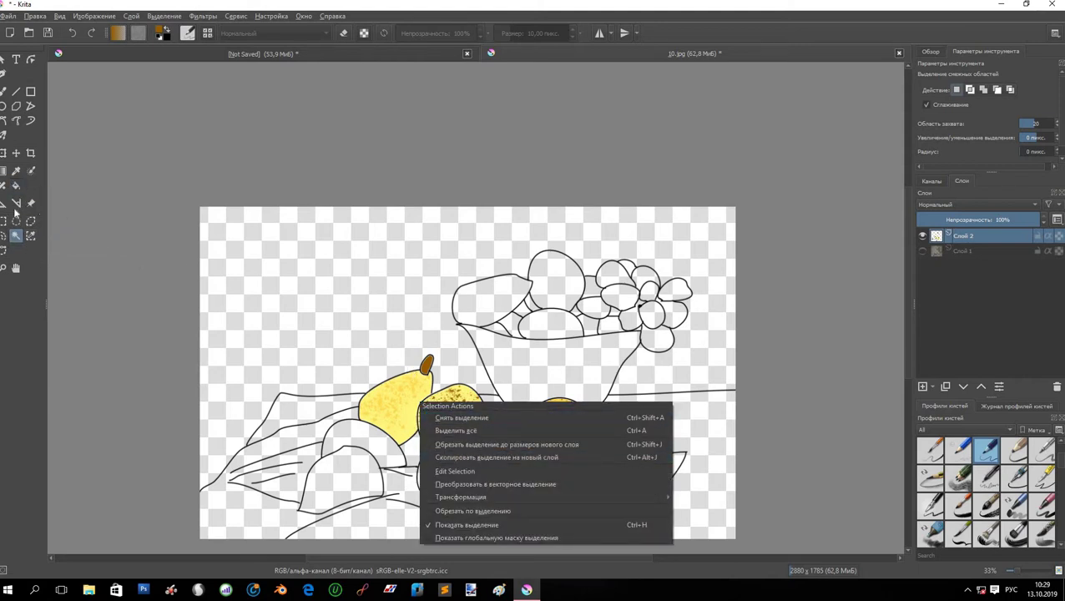
{"action": "left_click", "coordinate": [269, 353]}
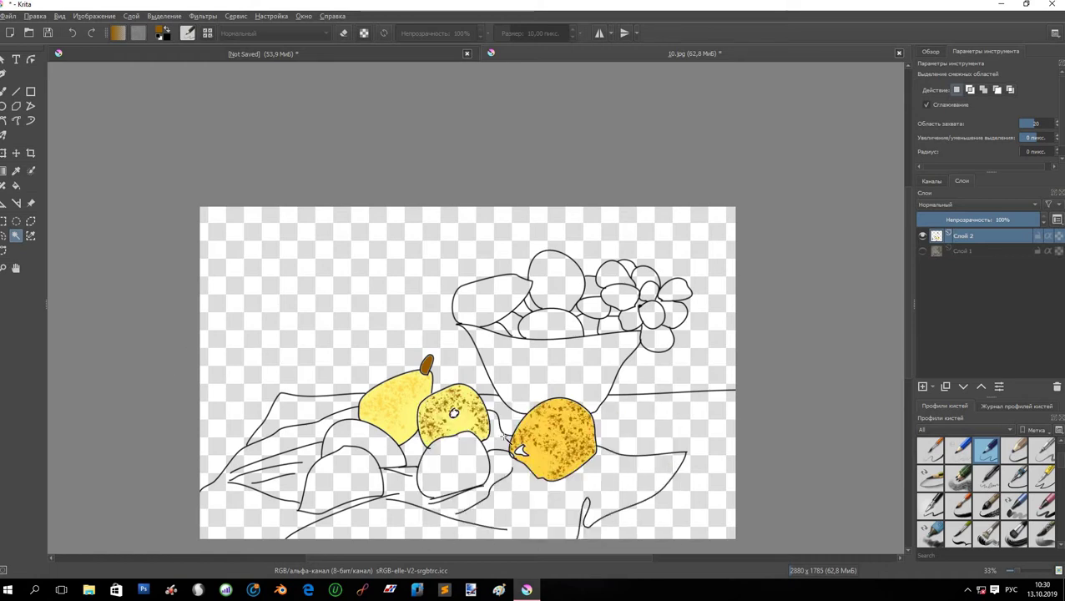
- Fill the middle fruit's spot and the quince's notch brown, deselect, then wand-select the lower-left fruit
{"action": "left_click", "coordinate": [16, 185]}
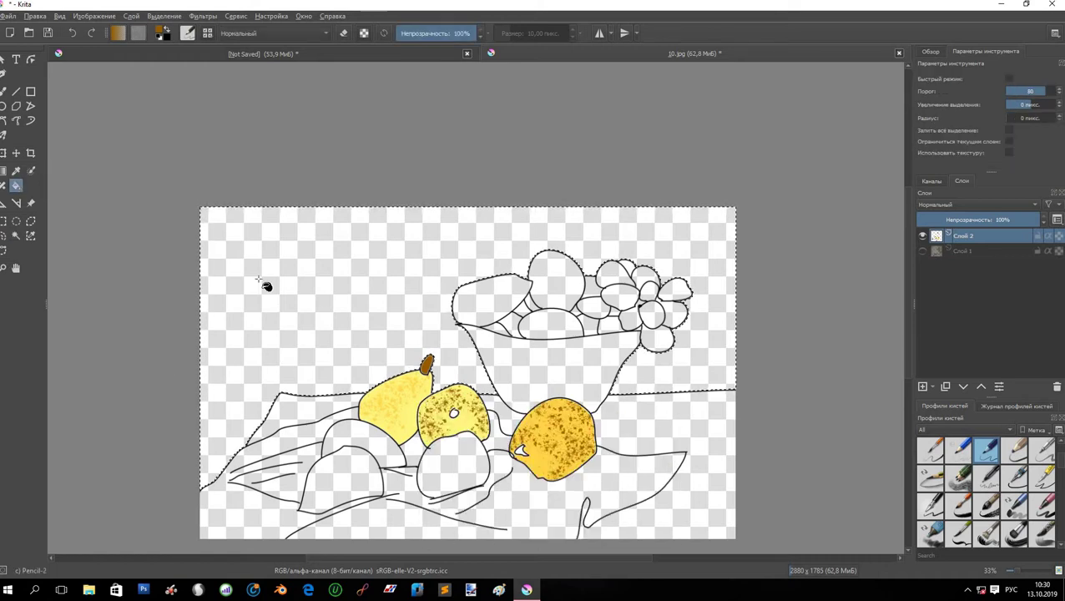
{"action": "right_click", "coordinate": [380, 363]}
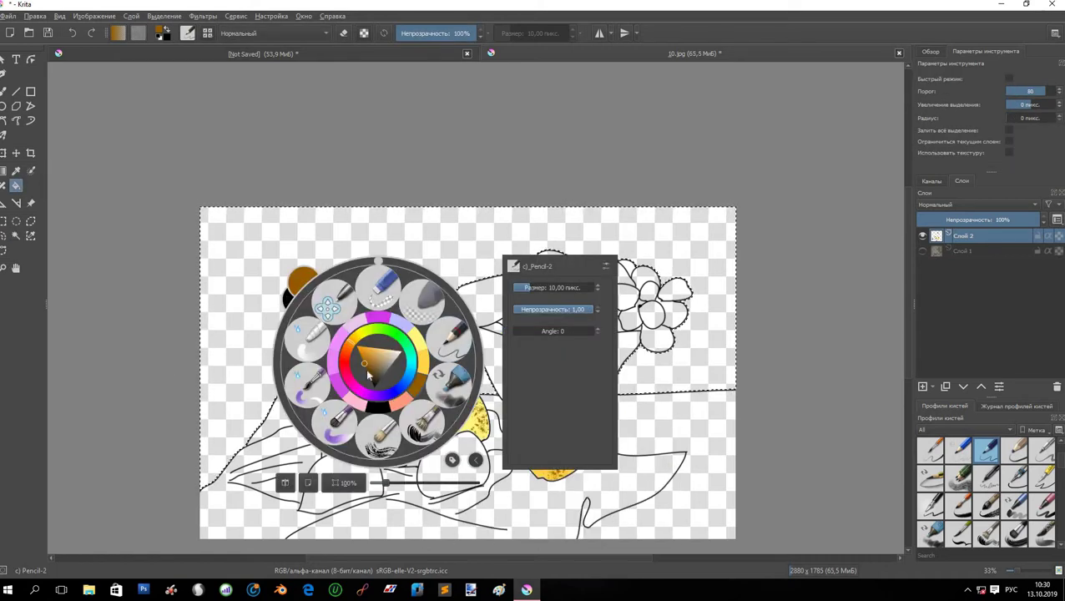
{"action": "left_click", "coordinate": [427, 244]}
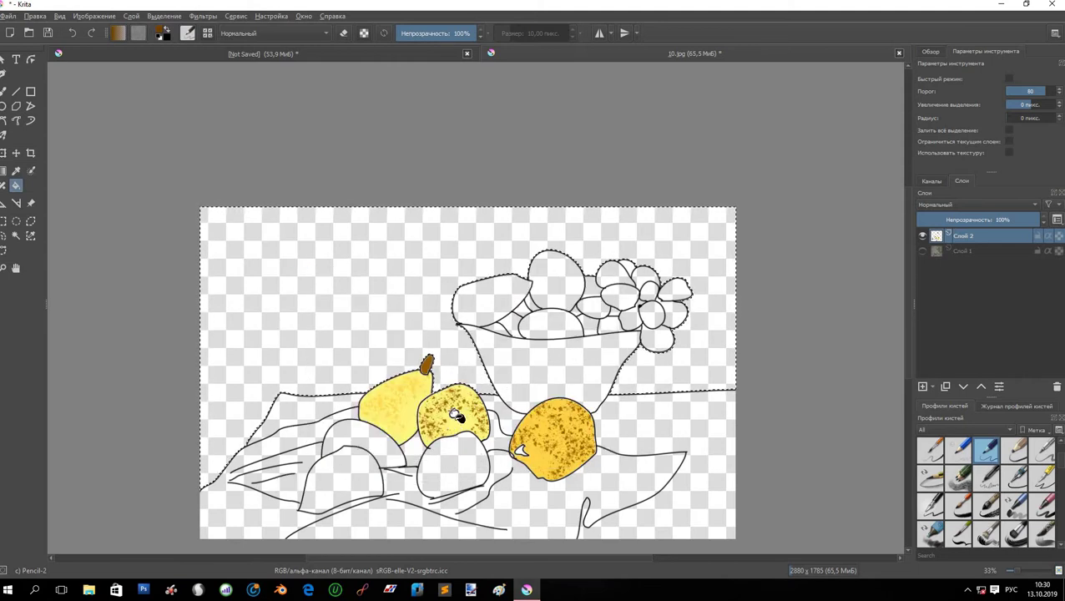
{"action": "left_click", "coordinate": [16, 235]}
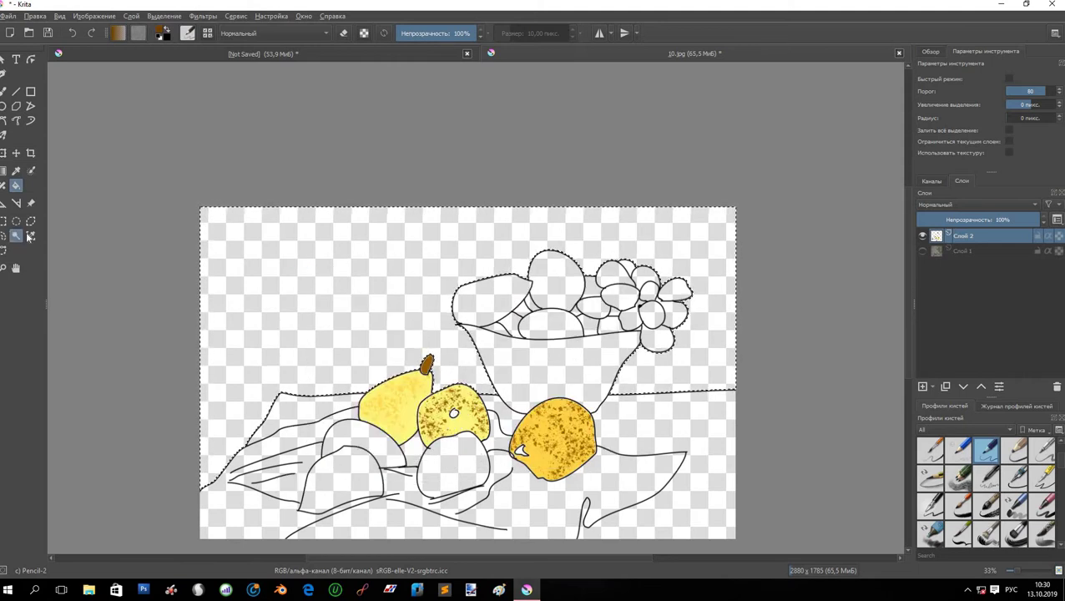
{"action": "key", "text": "ctrl+shift+a"}
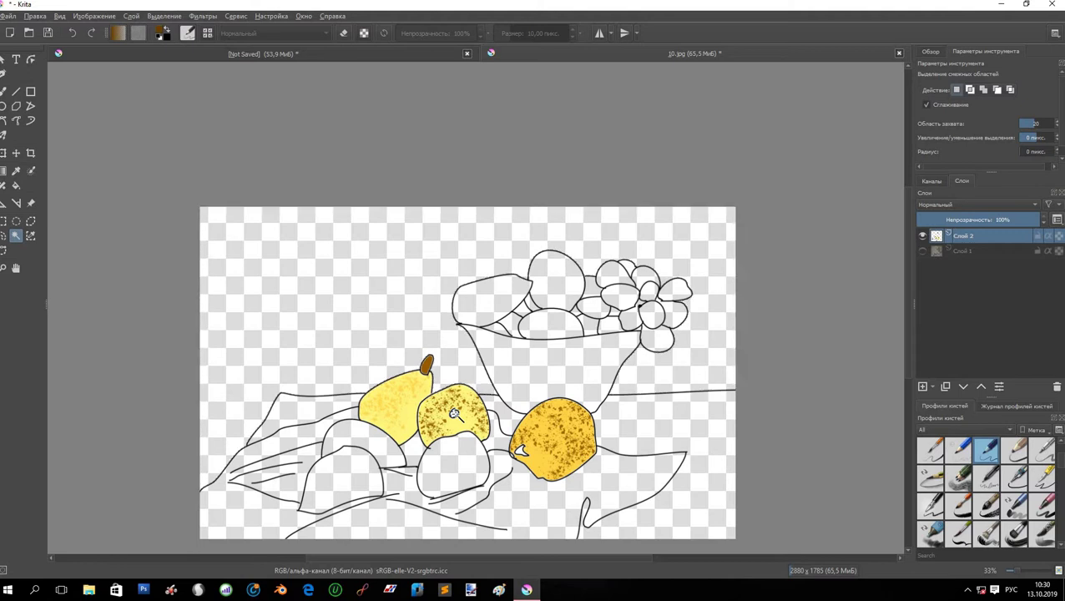
{"action": "left_click", "coordinate": [16, 185]}
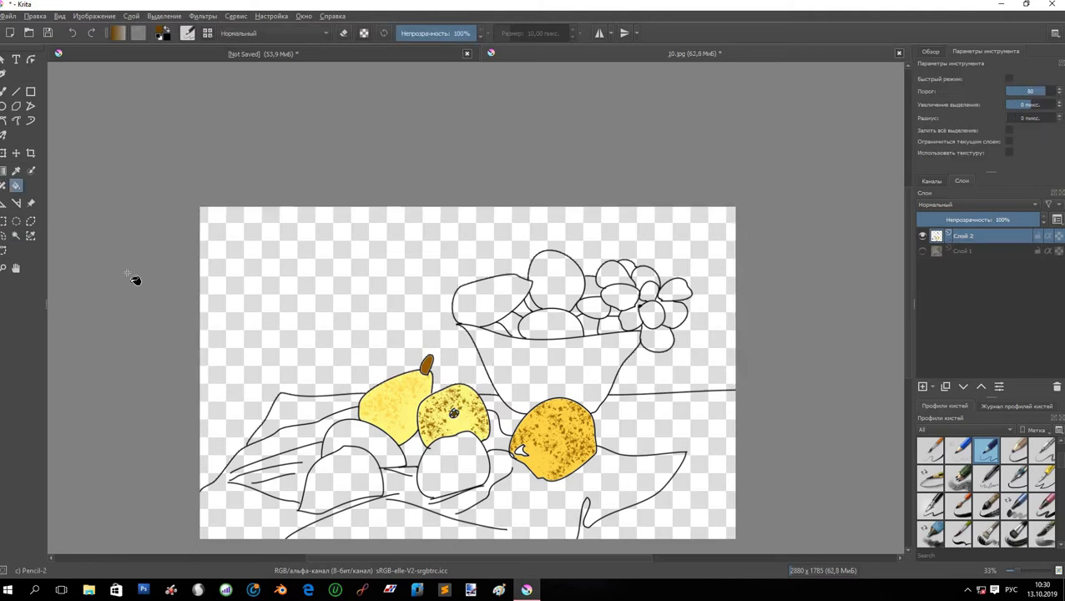
{"action": "left_click", "coordinate": [15, 236]}
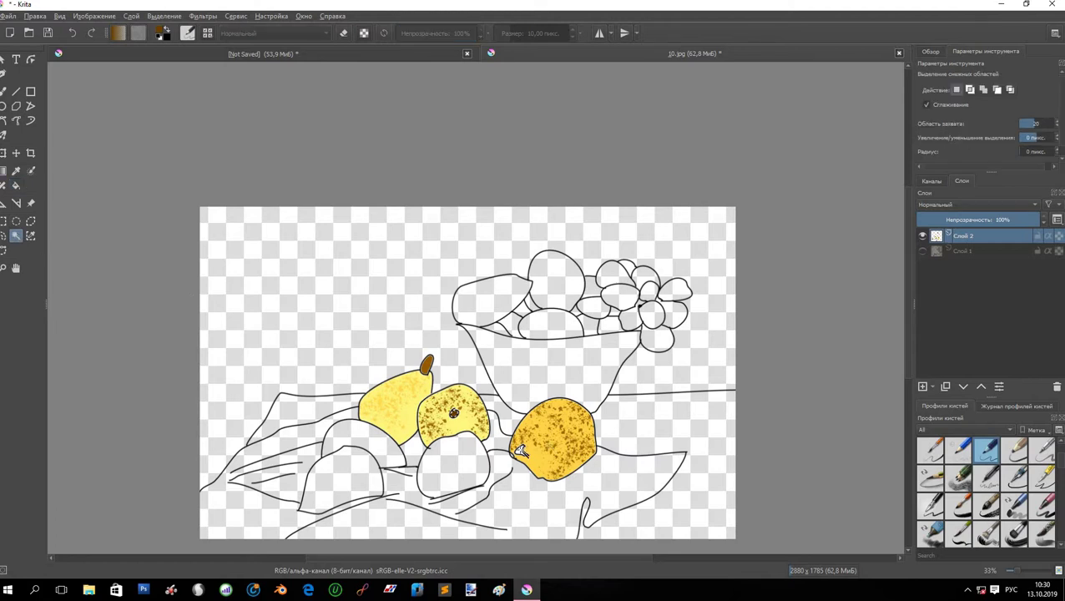
{"action": "left_click", "coordinate": [15, 186]}
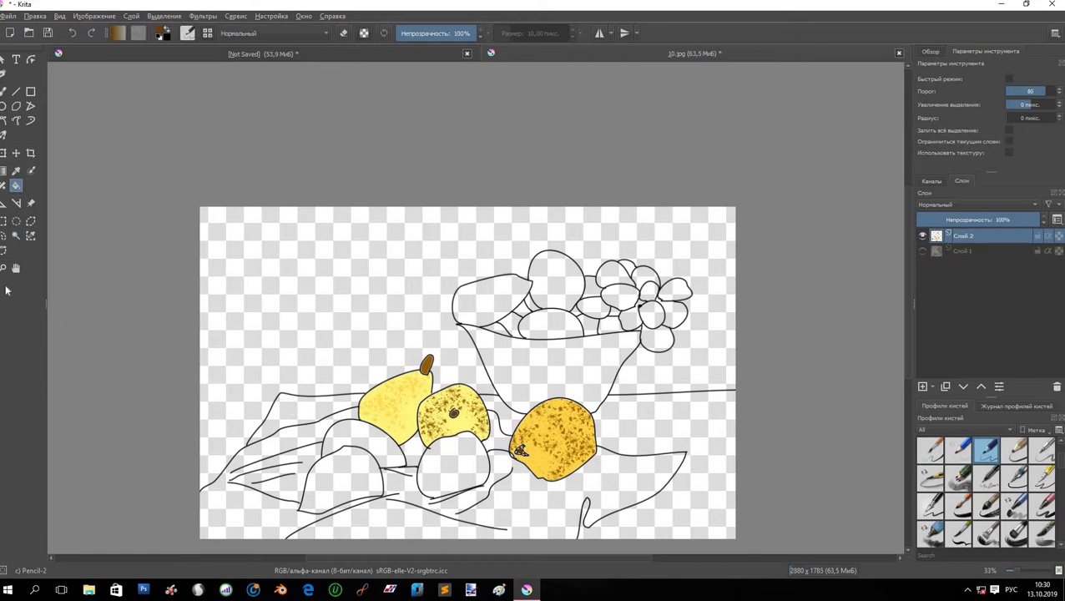
{"action": "left_click", "coordinate": [16, 235]}
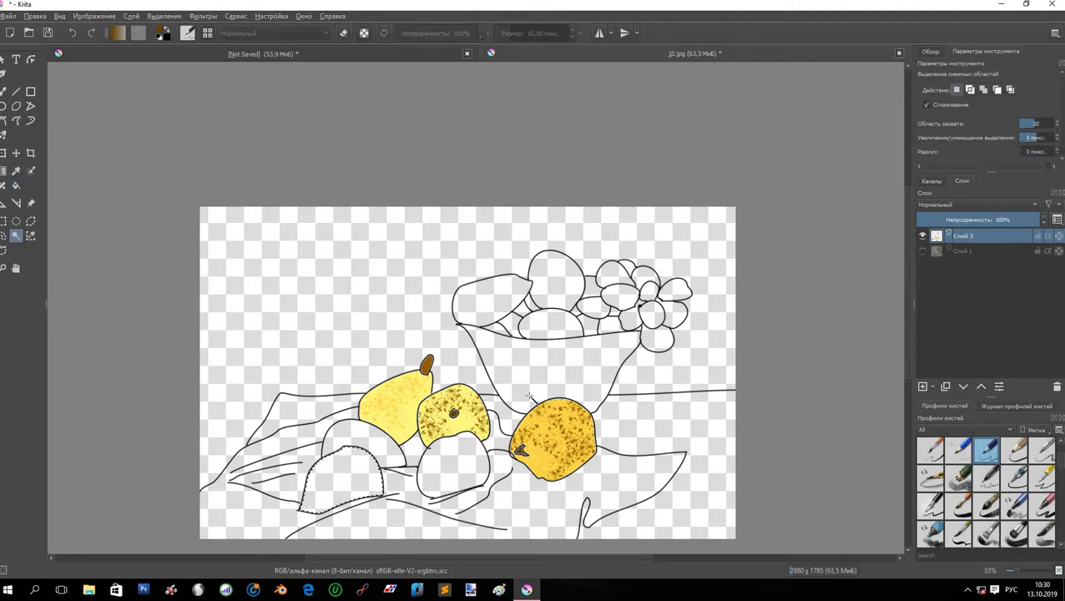
- Pick a dark purple and flood-fill the selected lower-left fruit with it
{"action": "scroll", "coordinate": [983, 516], "scroll_direction": "down", "scroll_amount": 3}
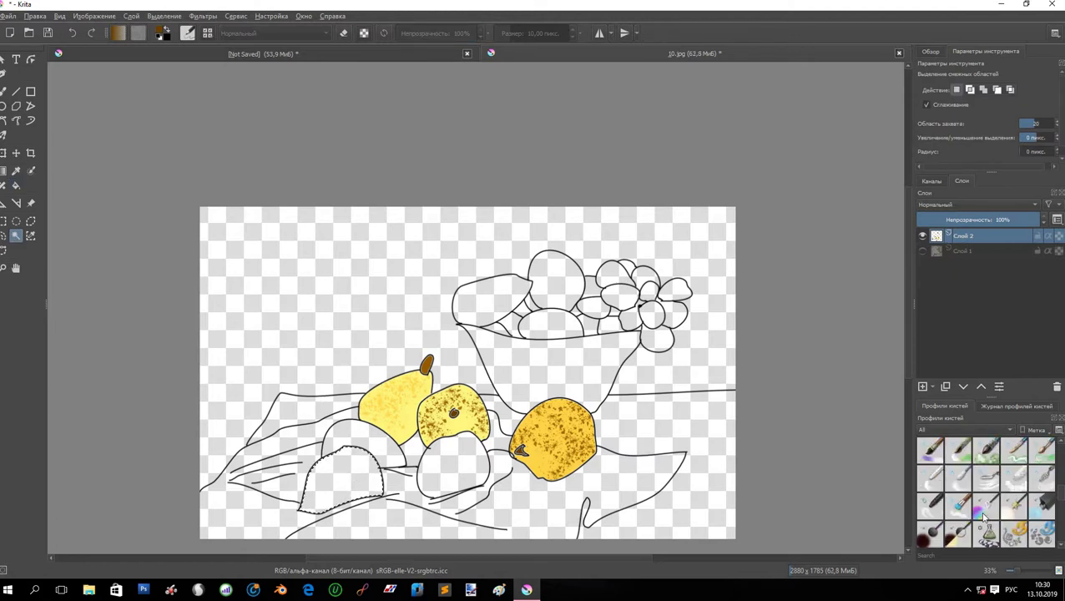
{"action": "scroll", "coordinate": [983, 516], "scroll_direction": "down", "scroll_amount": 3}
{"action": "scroll", "coordinate": [985, 515], "scroll_direction": "down", "scroll_amount": 3}
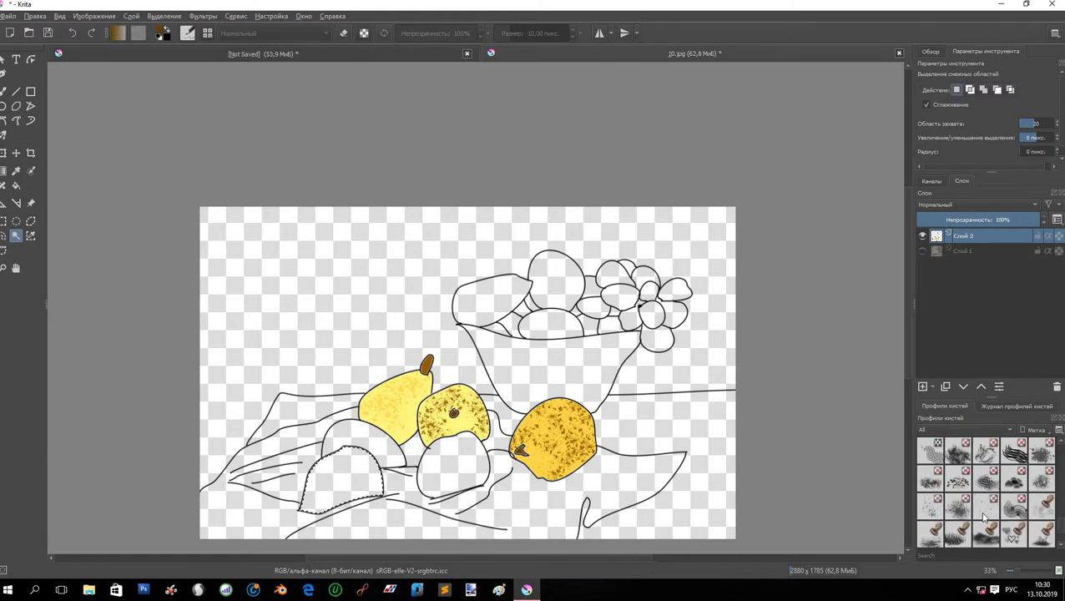
{"action": "scroll", "coordinate": [983, 515], "scroll_direction": "down", "scroll_amount": 3}
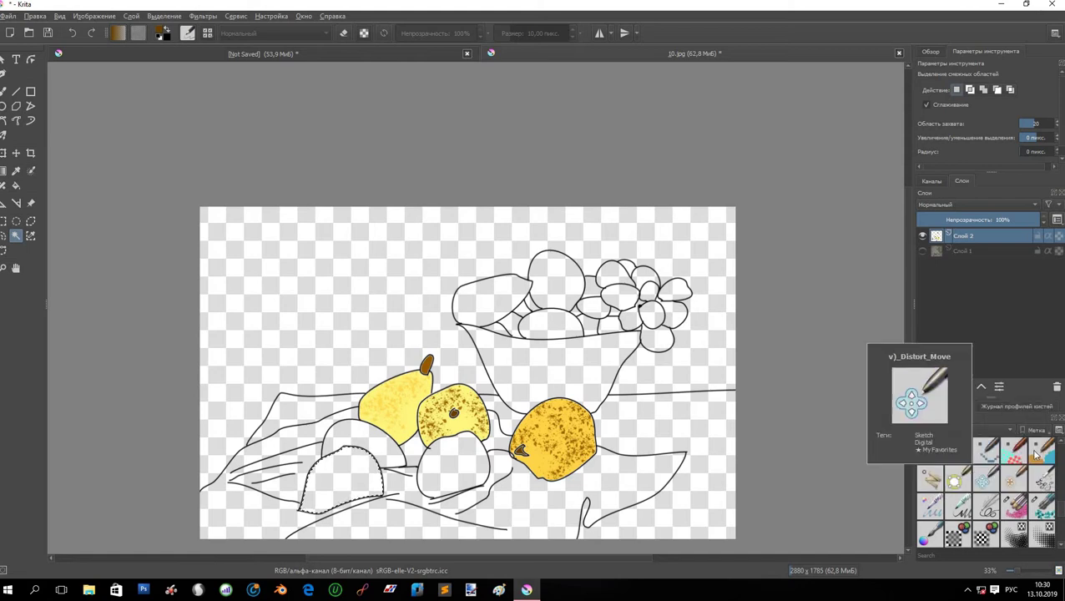
{"action": "scroll", "coordinate": [1025, 467], "scroll_direction": "up", "scroll_amount": 3}
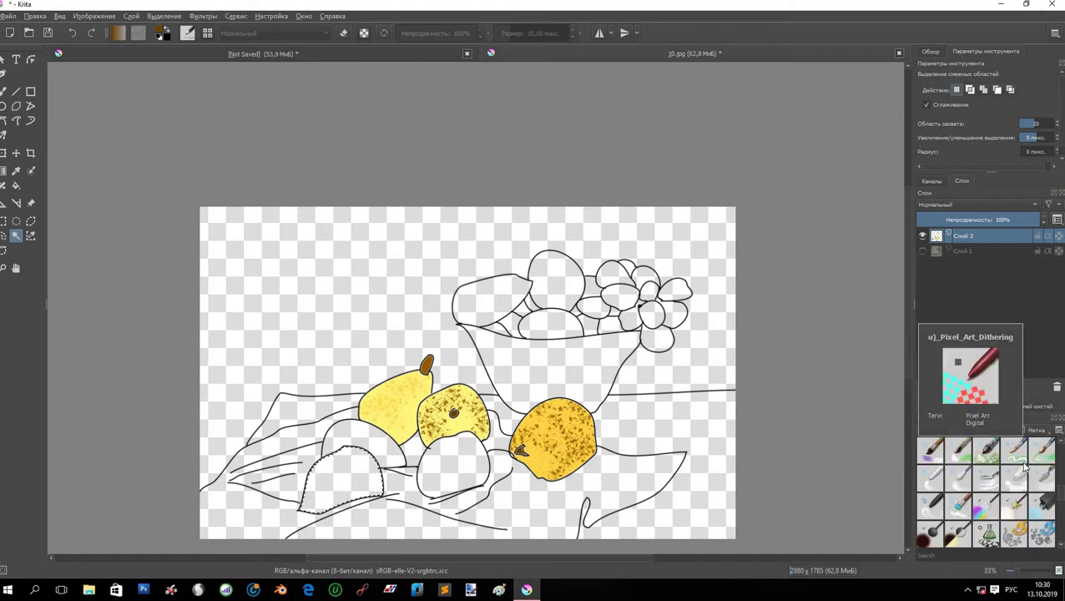
{"action": "scroll", "coordinate": [1022, 475], "scroll_direction": "down", "scroll_amount": 3}
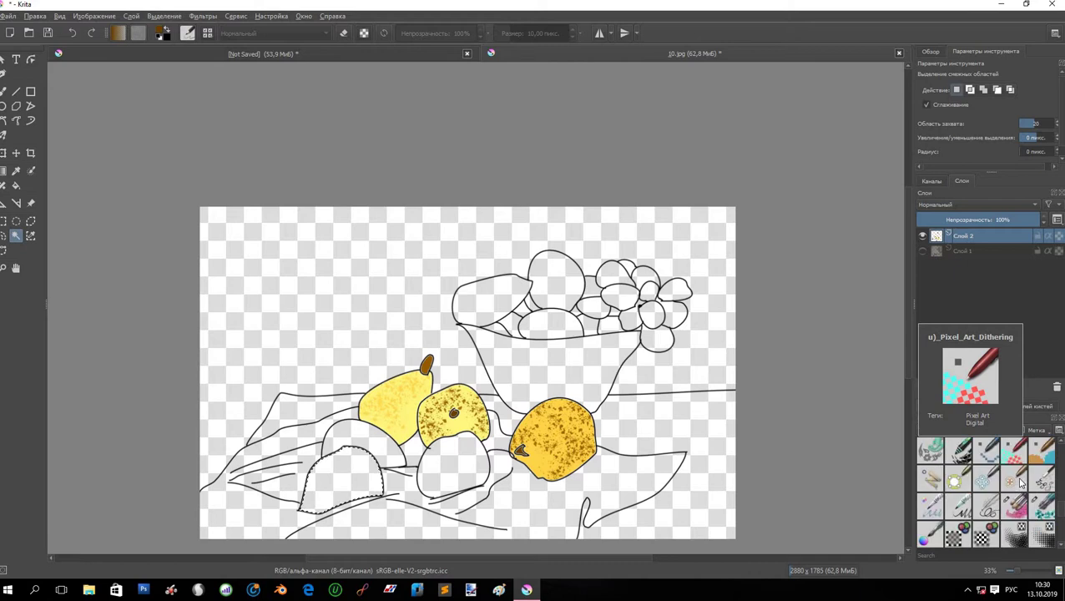
{"action": "scroll", "coordinate": [1020, 483], "scroll_direction": "down", "scroll_amount": 3}
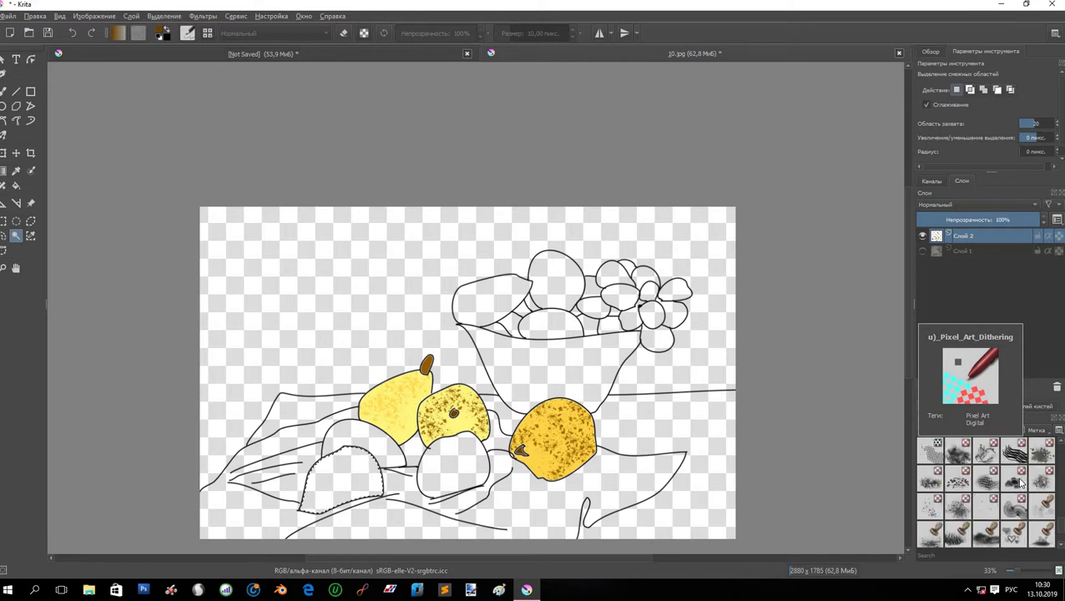
{"action": "scroll", "coordinate": [1020, 483], "scroll_direction": "up", "scroll_amount": 3}
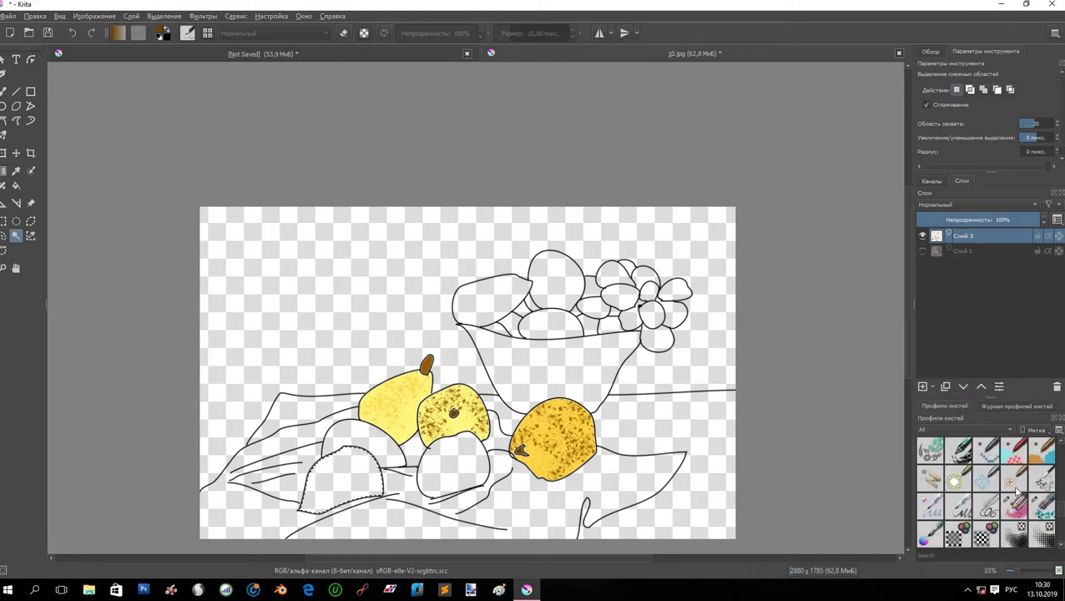
{"action": "left_click", "coordinate": [17, 187]}
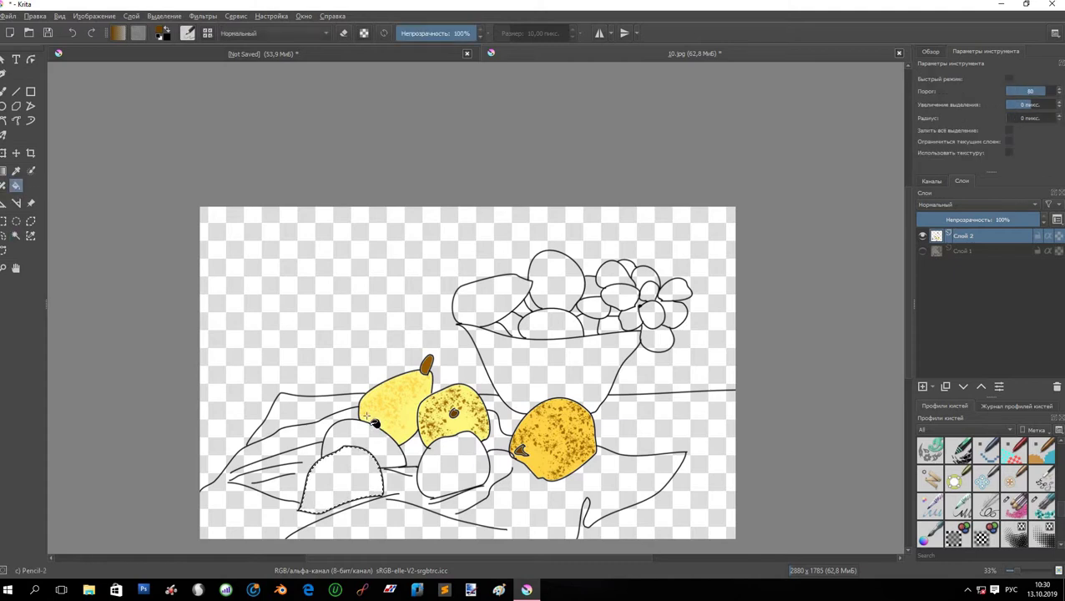
{"action": "right_click", "coordinate": [366, 413]}
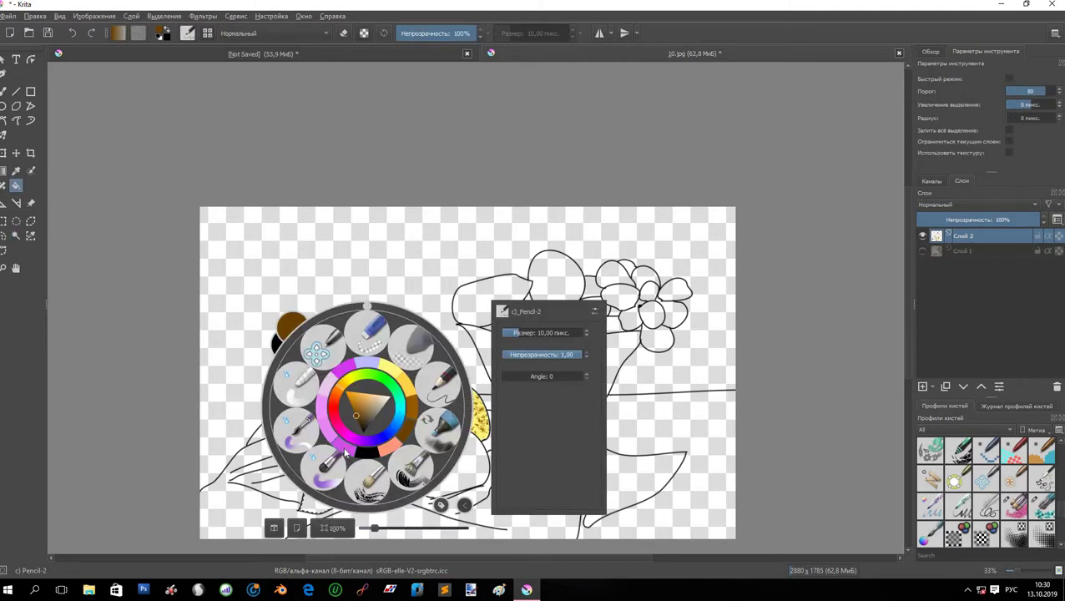
{"action": "left_click", "coordinate": [343, 451]}
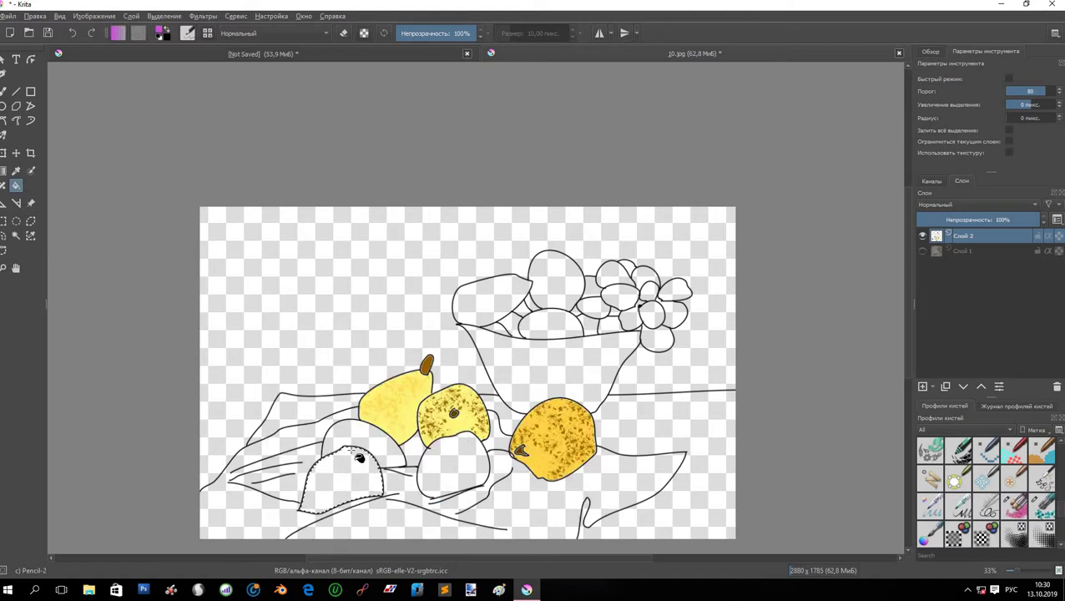
{"action": "right_click", "coordinate": [348, 422]}
{"action": "left_click", "coordinate": [354, 418]}
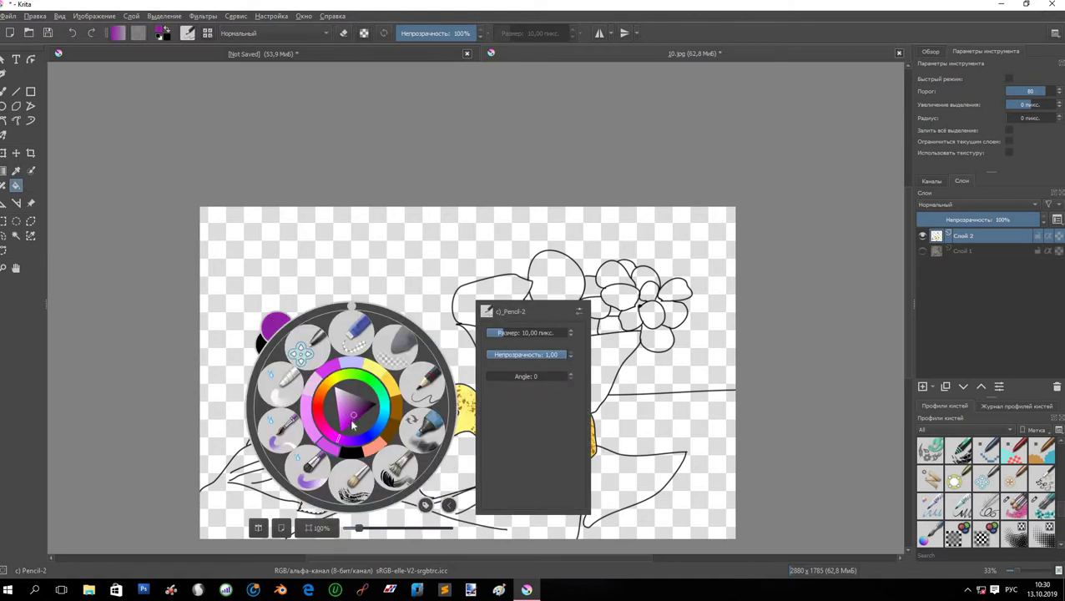
{"action": "left_click", "coordinate": [352, 424]}
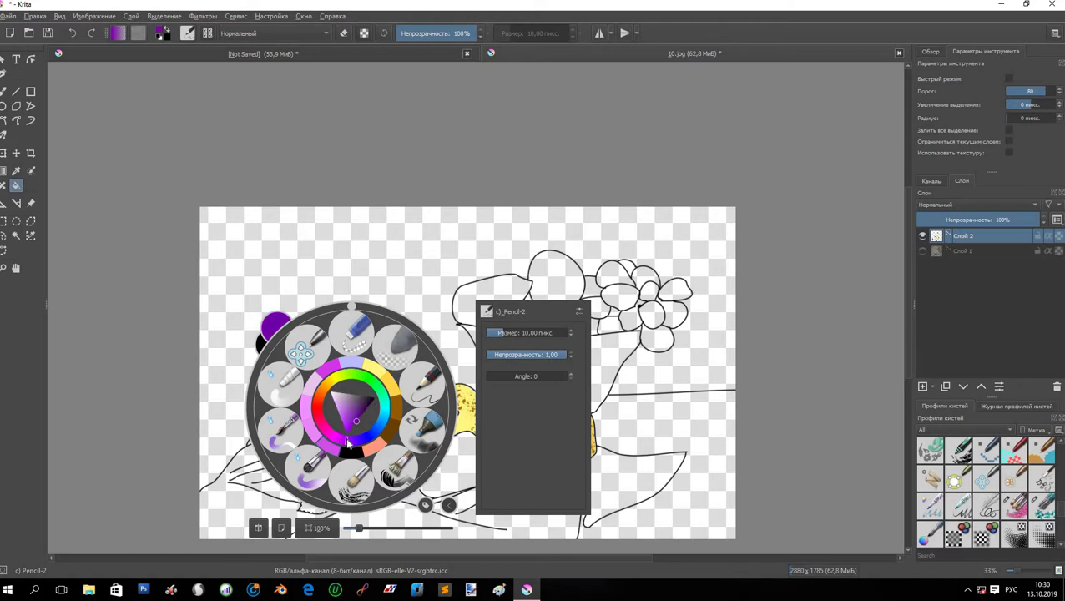
{"action": "left_click", "coordinate": [364, 270]}
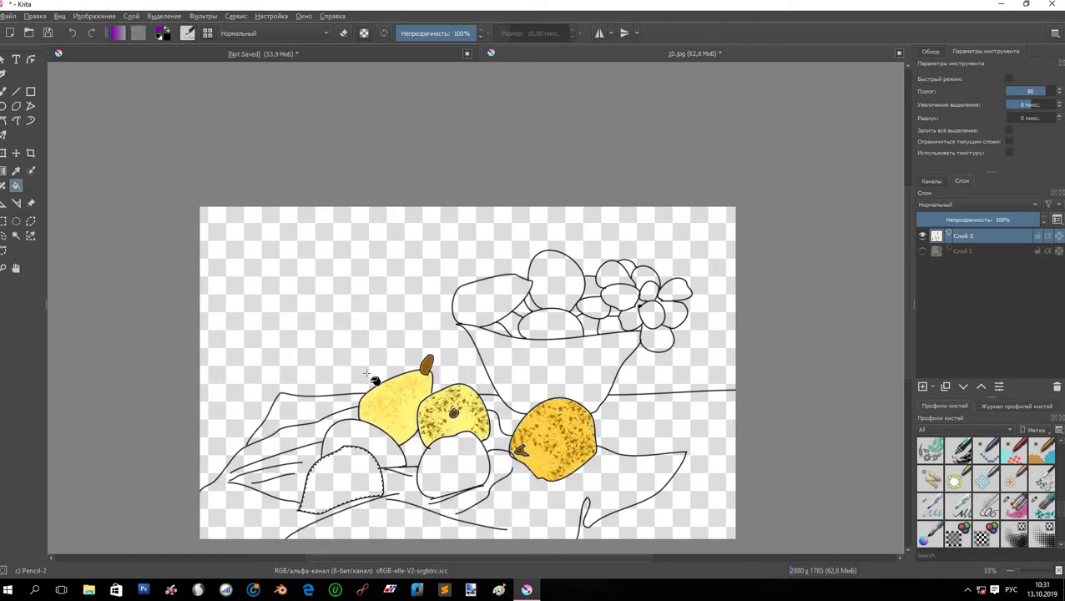
{"action": "left_click", "coordinate": [342, 493]}
- Shift the paint colour toward a bluer purple
{"action": "right_click", "coordinate": [344, 472]}
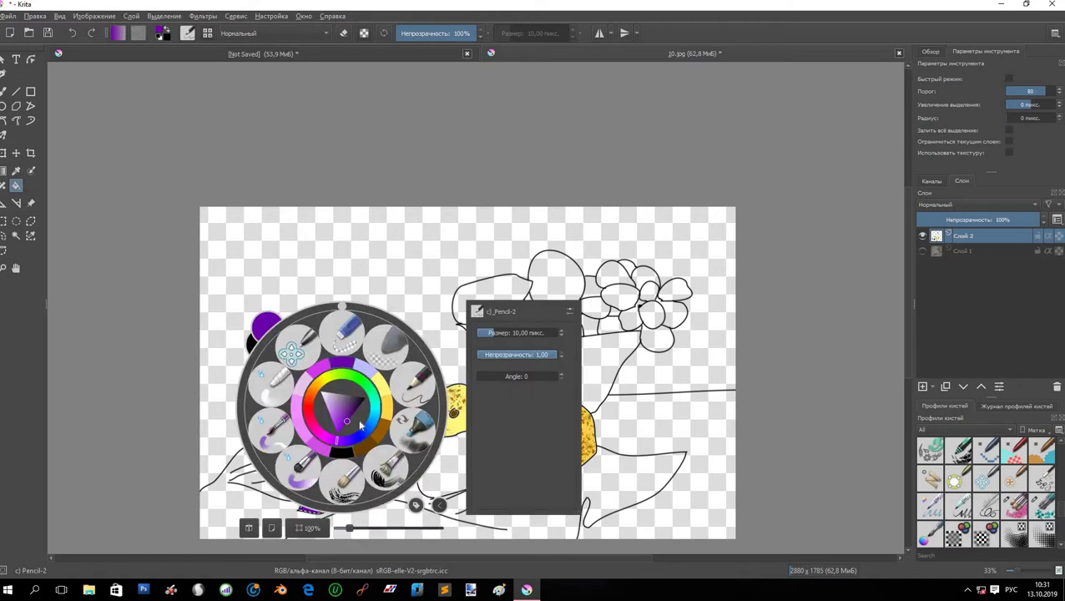
{"action": "left_click_drag", "start_coordinate": [345, 441], "coordinate": [342, 445]}
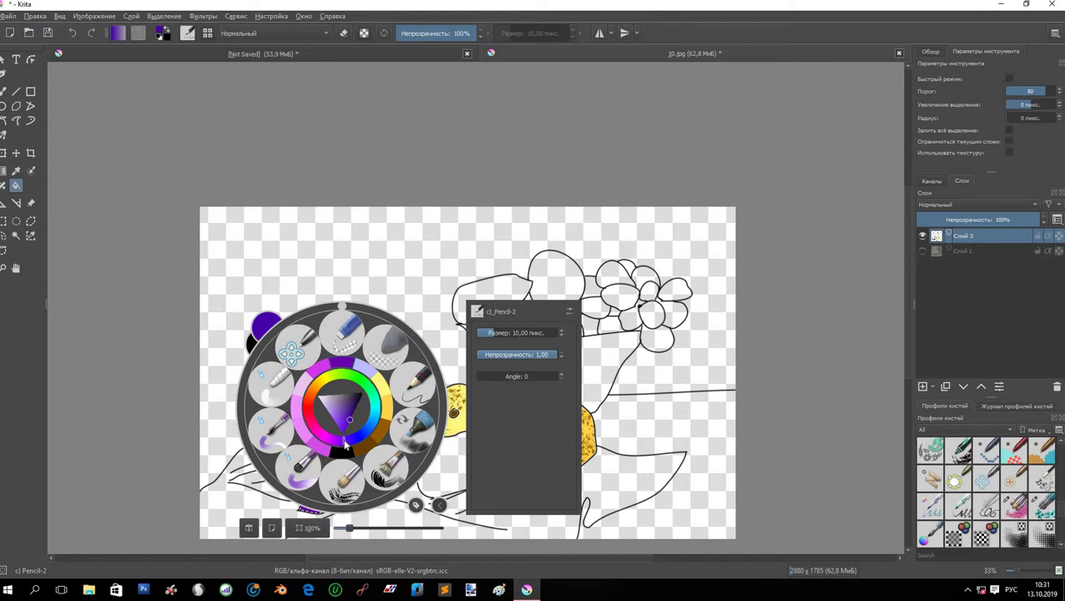
{"action": "left_click", "coordinate": [315, 262]}
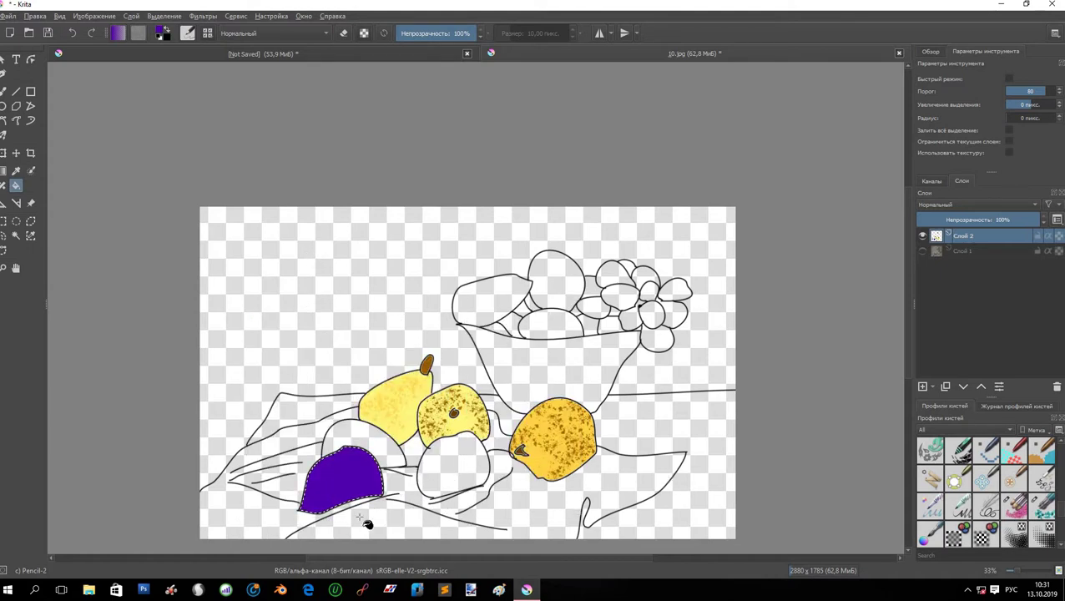
- Switch to the Texture Impressionism preset and choose a darker purple from the pop-up palette
{"action": "left_click", "coordinate": [1015, 506]}
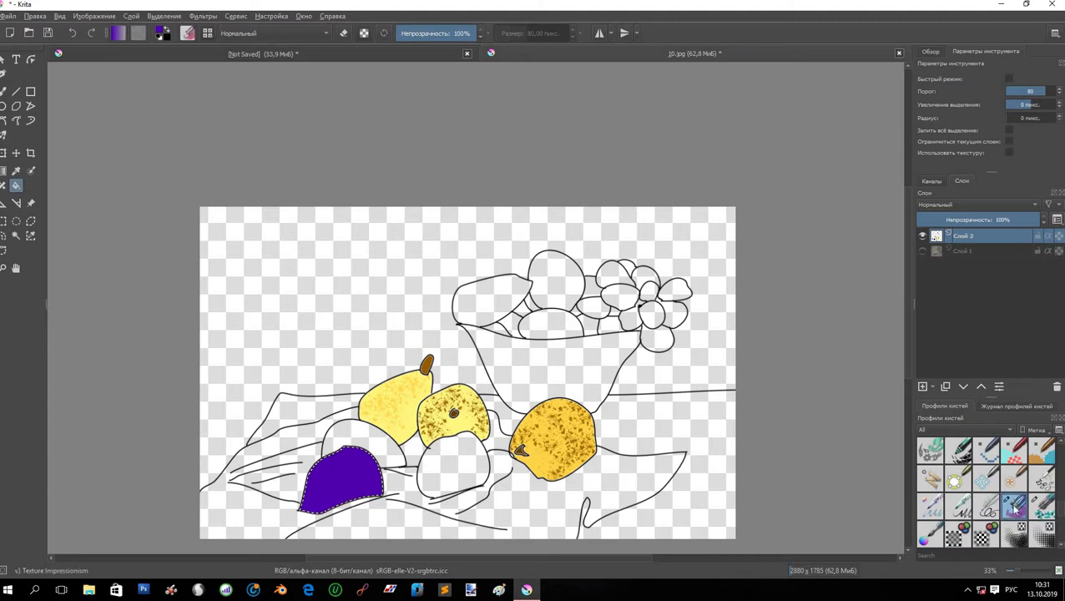
{"action": "right_click", "coordinate": [270, 409]}
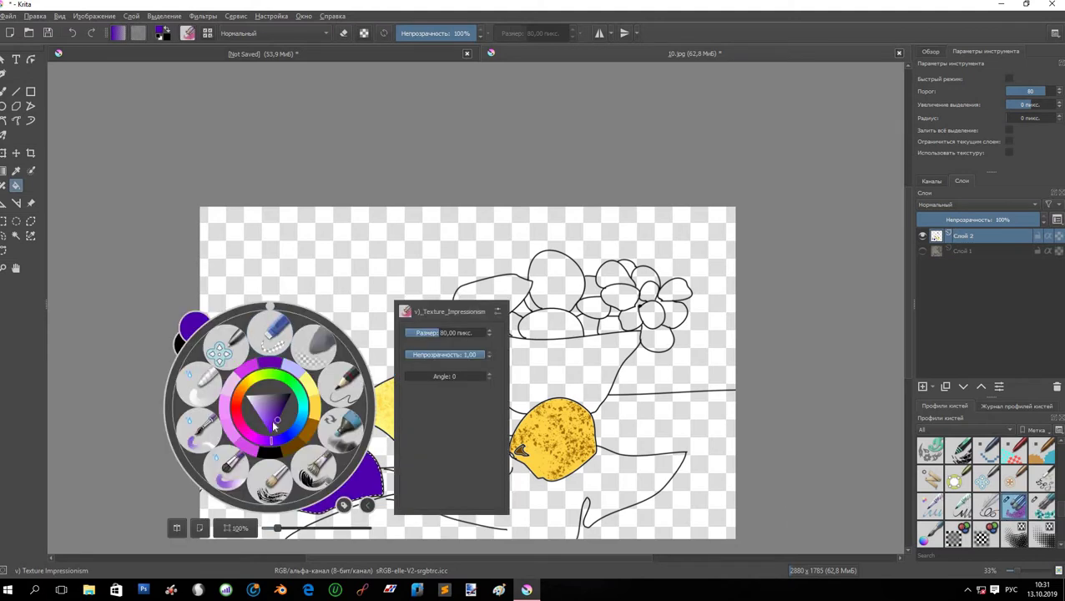
{"action": "left_click_drag", "start_coordinate": [274, 426], "coordinate": [284, 422]}
{"action": "left_click", "coordinate": [305, 261]}
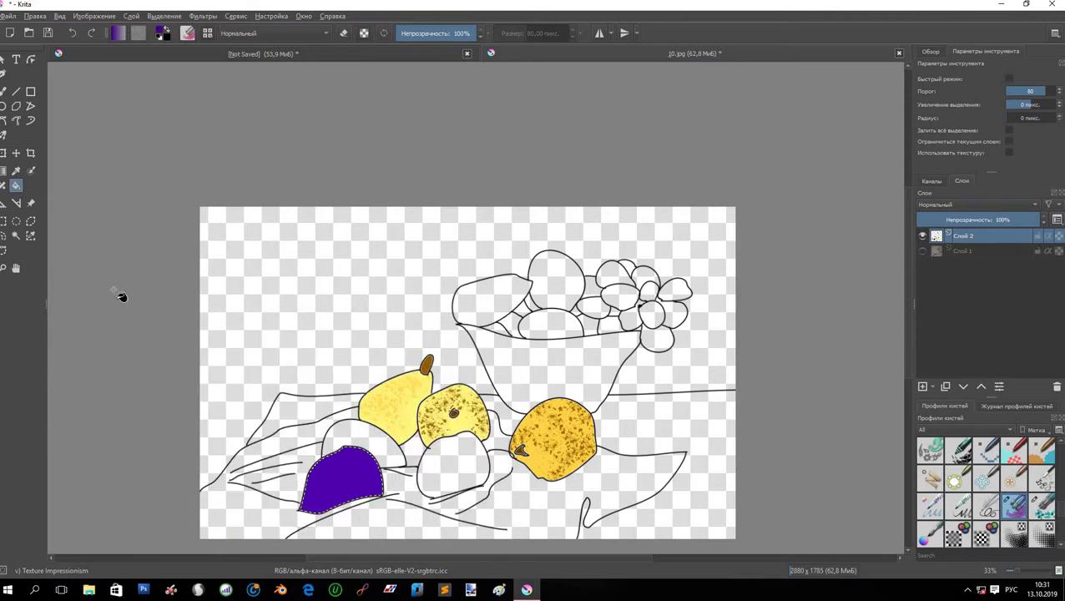
- Paint darker purple texture over the front fruit at the lower left
{"action": "left_click", "coordinate": [4, 92]}
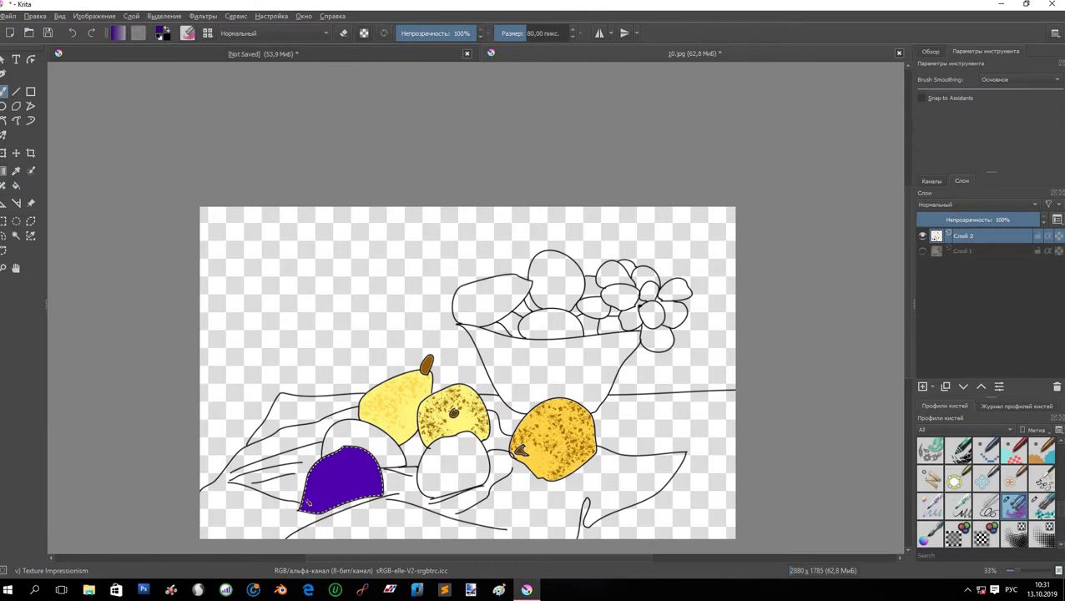
{"action": "mouse_move", "coordinate": [309, 489]}
{"action": "left_mouse_down"}
{"action": "mouse_move", "coordinate": [317, 477]}
{"action": "mouse_move", "coordinate": [298, 481]}
{"action": "left_mouse_up"}
{"action": "right_click", "coordinate": [248, 476]}
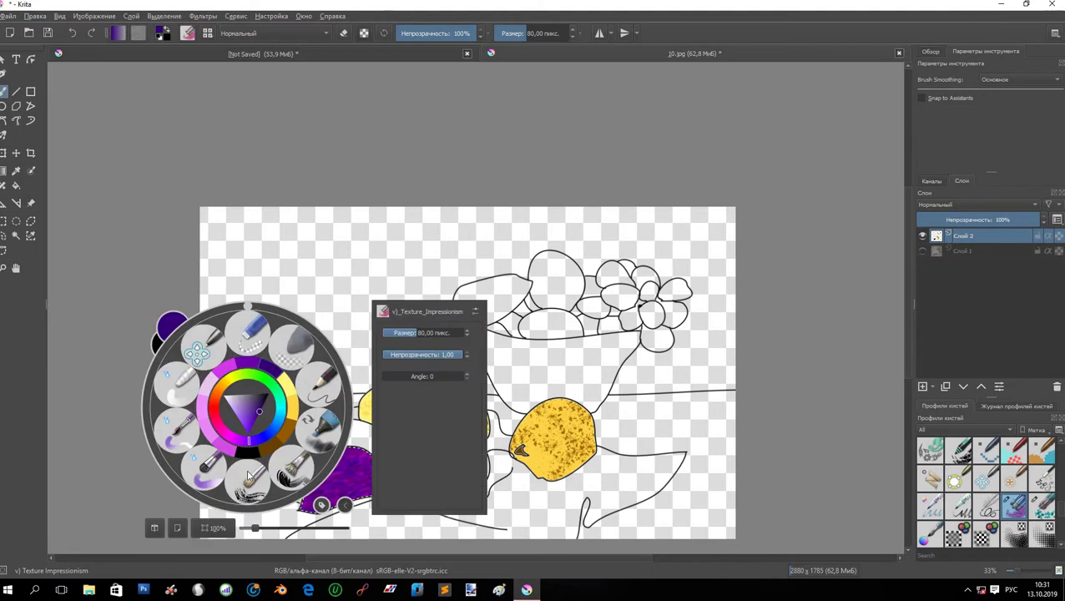
{"action": "left_click", "coordinate": [114, 473]}
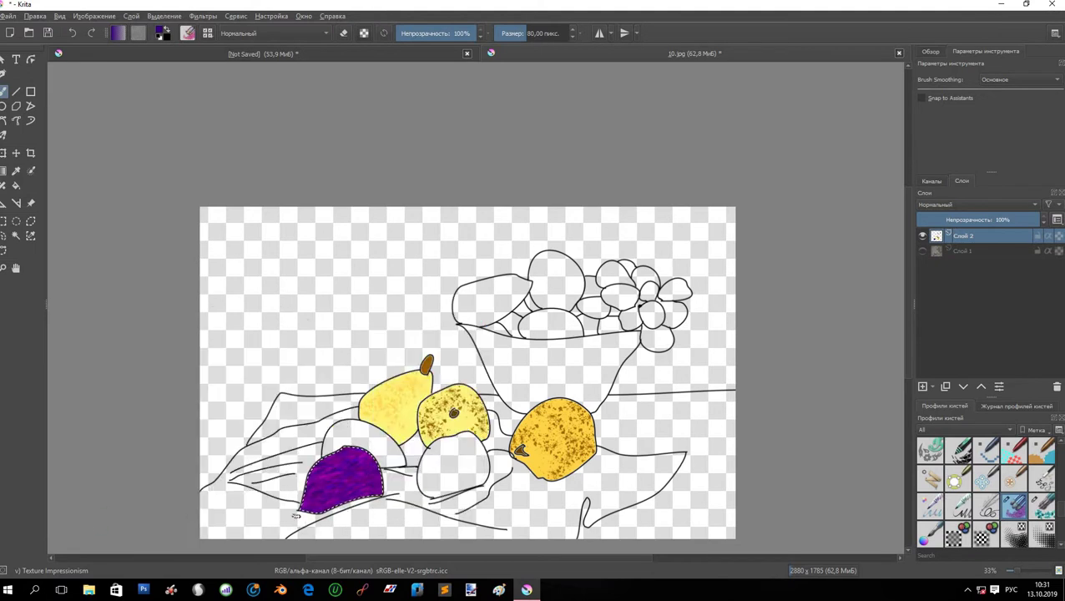
{"action": "left_click", "coordinate": [16, 236]}
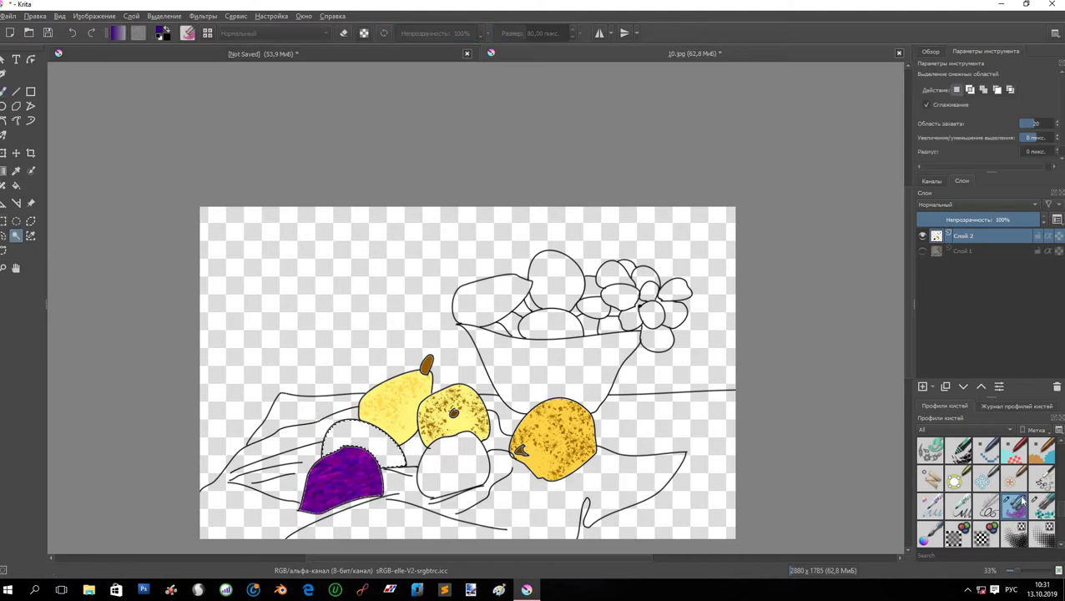
- Pick a lighter purple in the pop-up palette for the fruit behind the front fig
{"action": "right_click", "coordinate": [433, 482]}
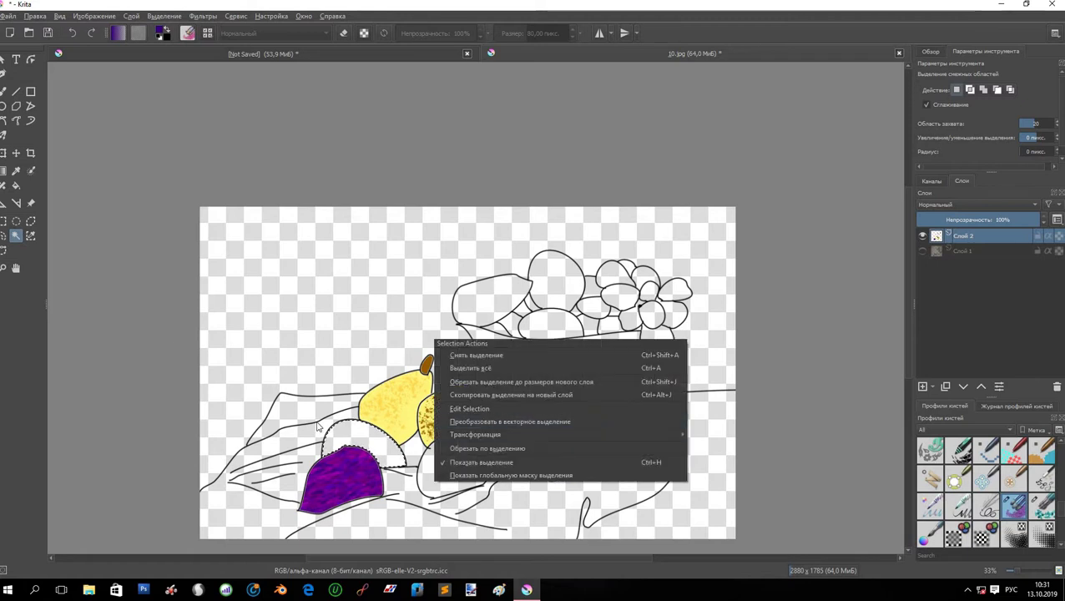
{"action": "left_click", "coordinate": [38, 322]}
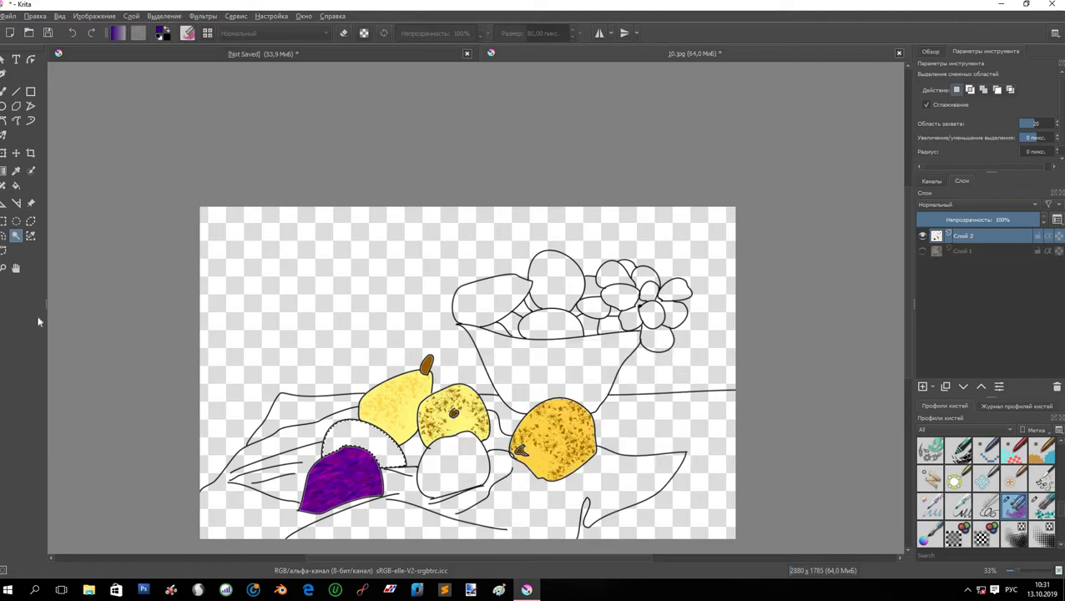
{"action": "left_click", "coordinate": [16, 186]}
{"action": "right_click", "coordinate": [278, 362]}
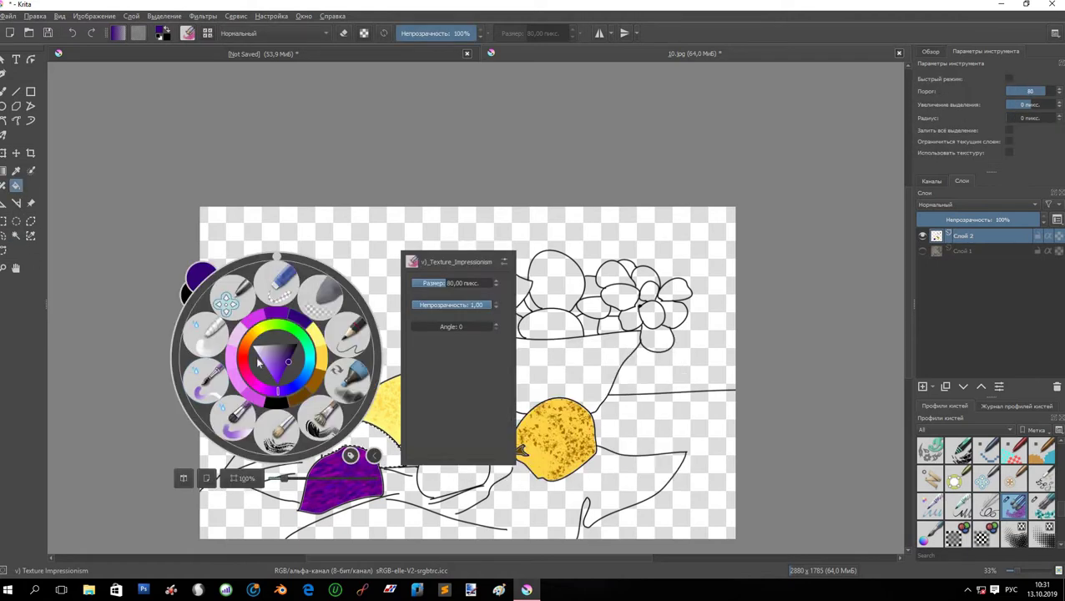
{"action": "left_click", "coordinate": [283, 368]}
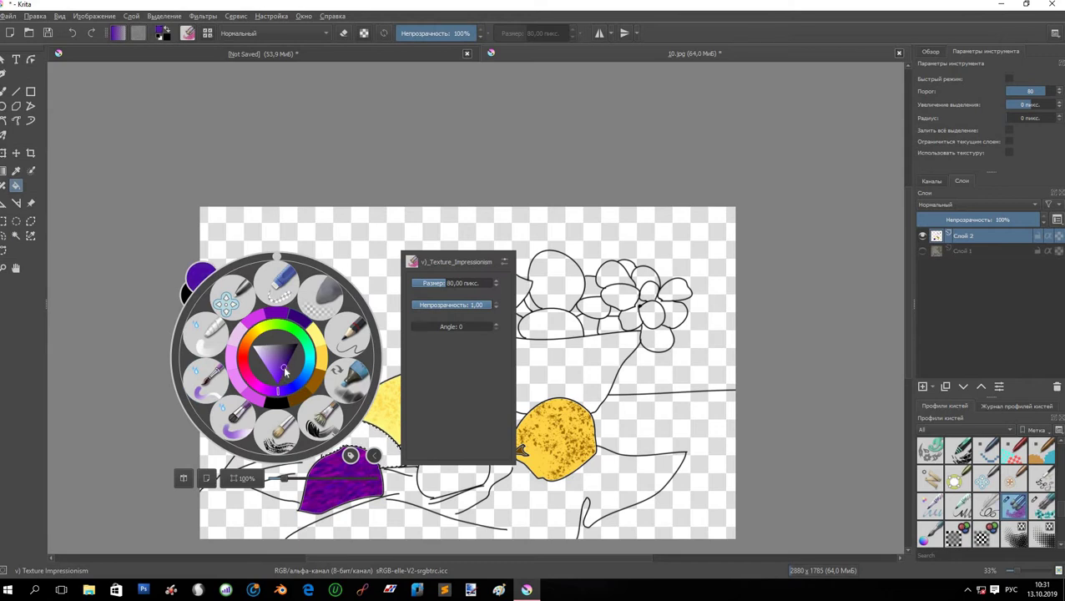
{"action": "left_click_drag", "start_coordinate": [285, 392], "coordinate": [284, 390]}
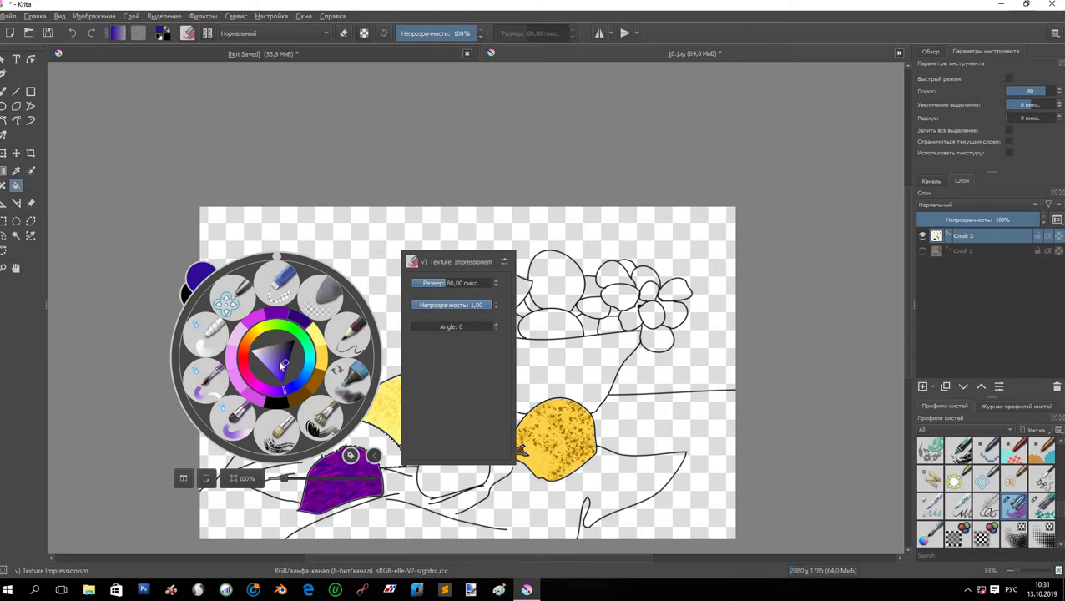
{"action": "left_click_drag", "start_coordinate": [285, 366], "coordinate": [283, 364]}
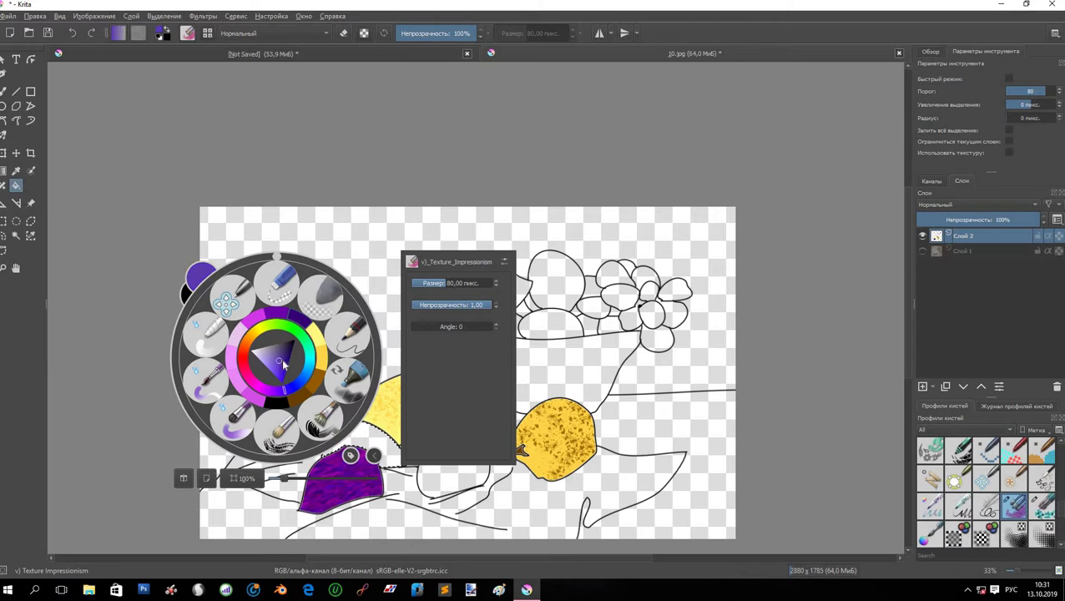
{"action": "left_click", "coordinate": [351, 244]}
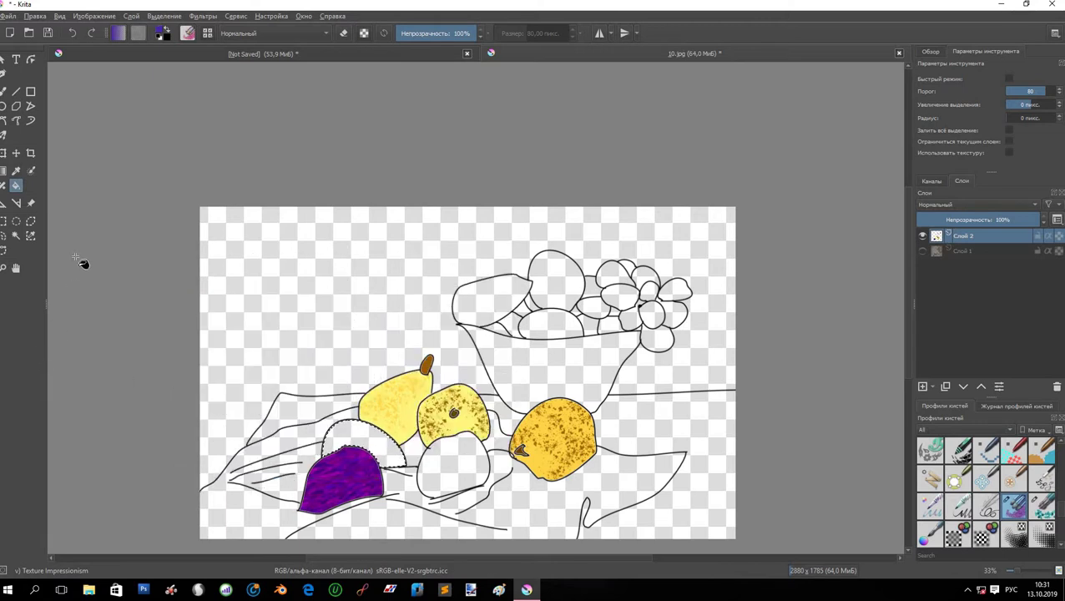
{"action": "left_click", "coordinate": [3, 92]}
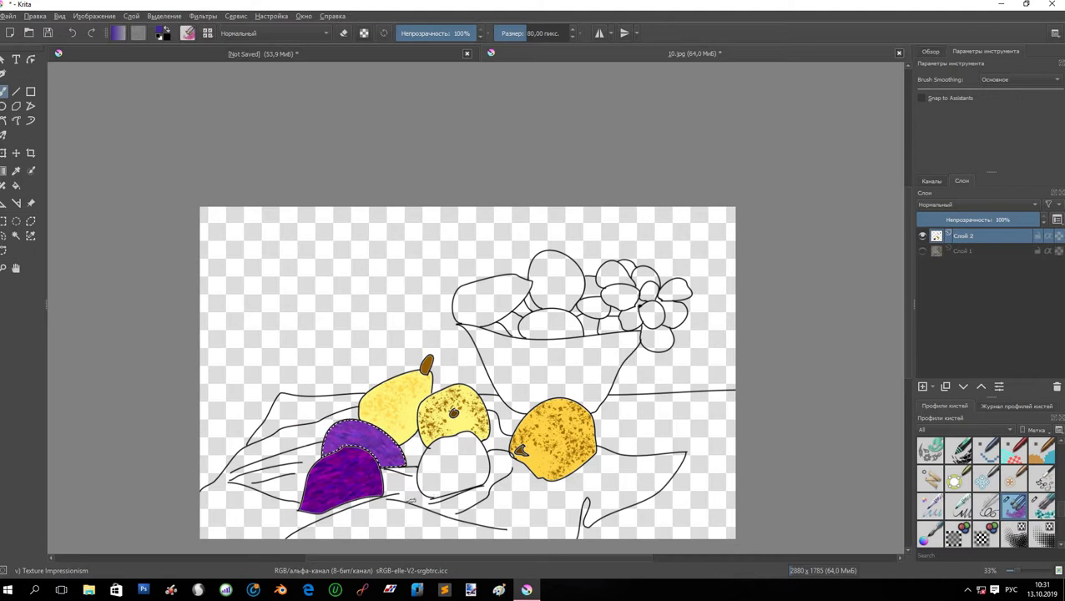
- Magic-wand select the white fruit beside the pear
{"action": "left_click", "coordinate": [16, 236]}
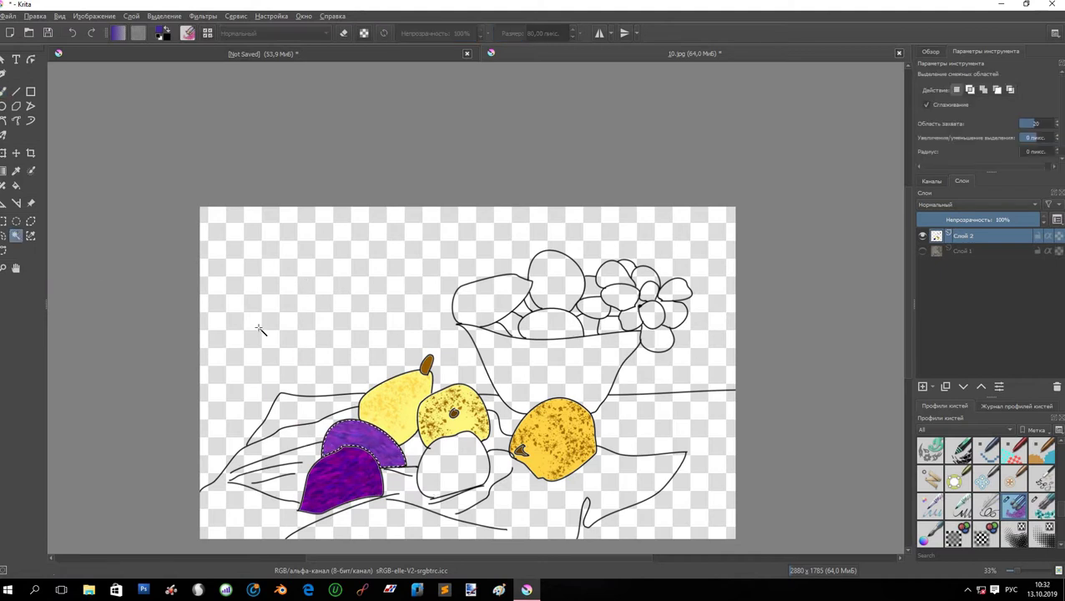
{"action": "left_click", "coordinate": [454, 464]}
{"action": "left_click", "coordinate": [5, 94]}
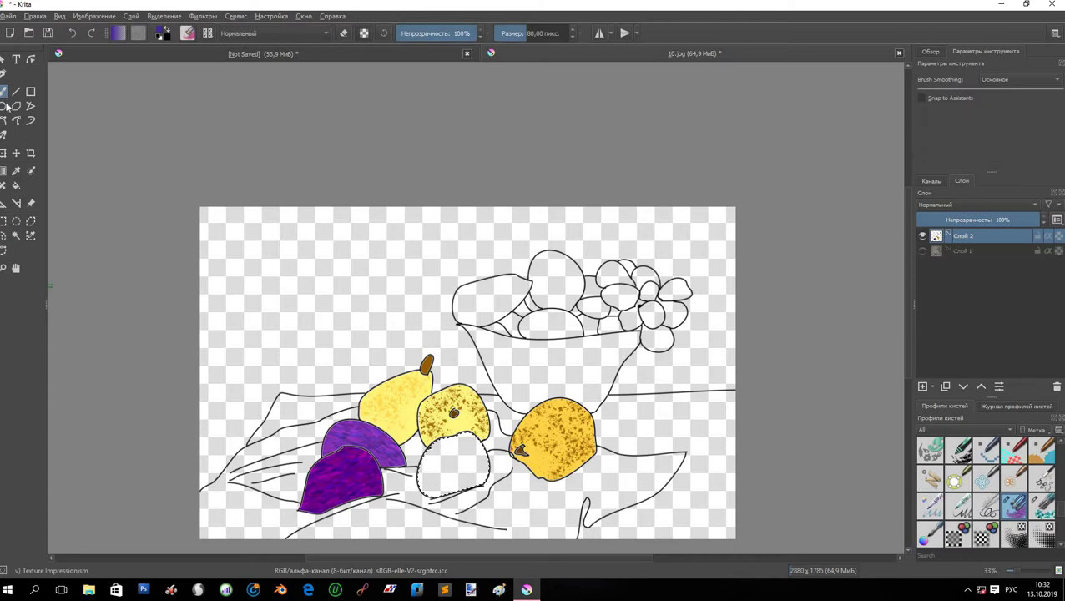
- Pick a dark violet and paint it over the selected middle fruit
{"action": "right_click", "coordinate": [453, 471]}
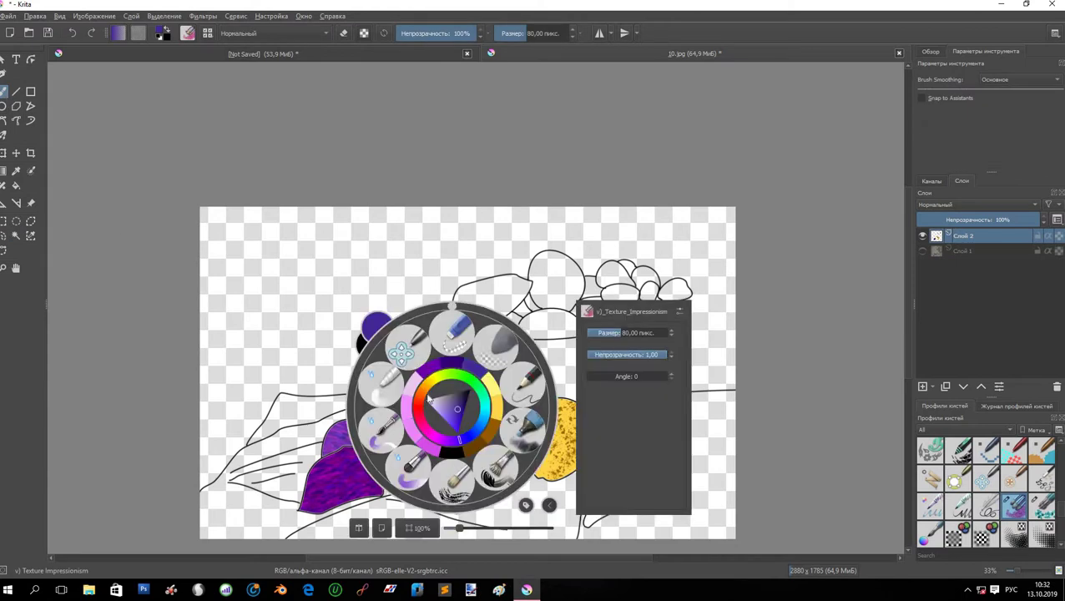
{"action": "left_click", "coordinate": [456, 448]}
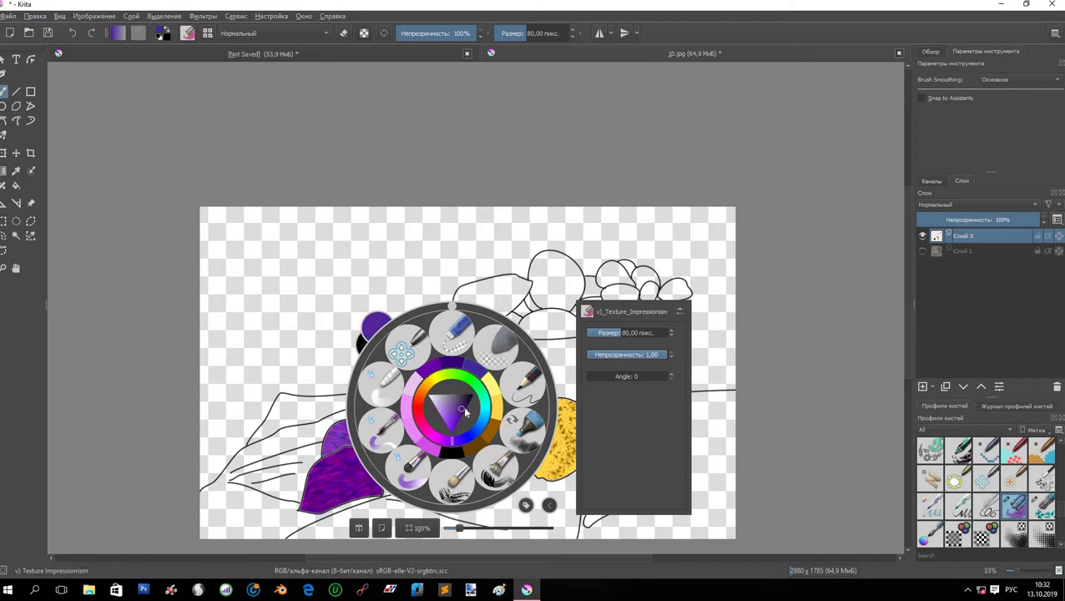
{"action": "left_click_drag", "start_coordinate": [457, 414], "coordinate": [466, 406]}
{"action": "left_click", "coordinate": [407, 262]}
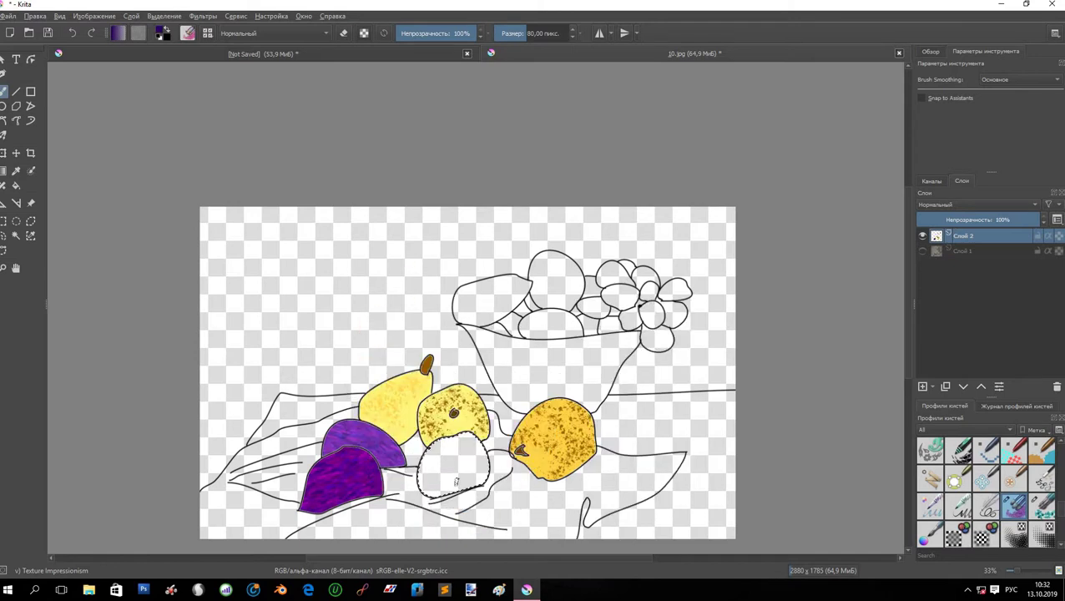
{"action": "left_click_drag", "start_coordinate": [444, 495], "coordinate": [390, 487]}
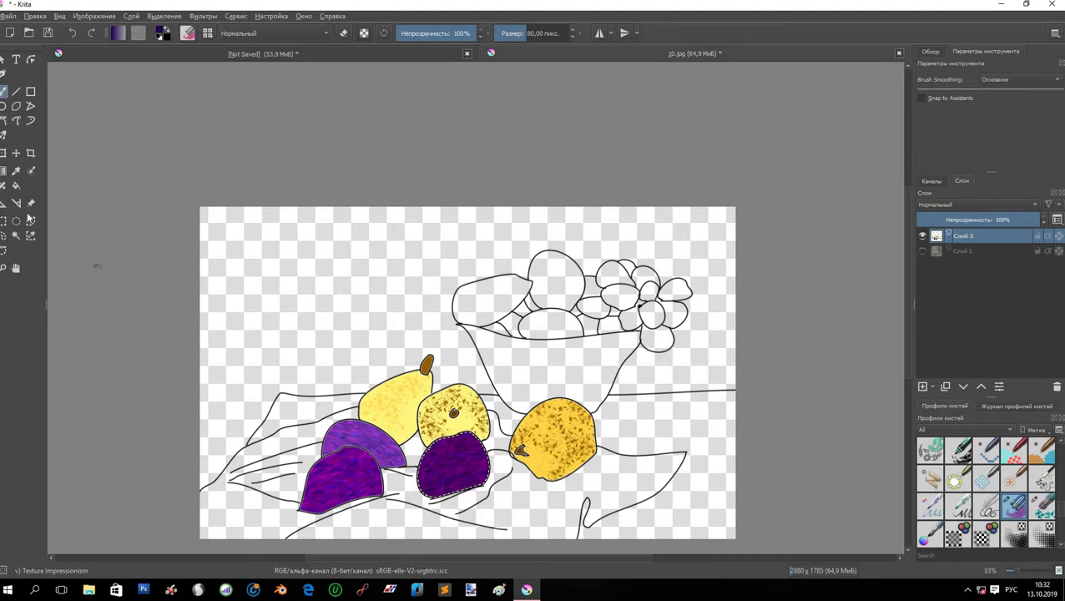
{"action": "left_click", "coordinate": [15, 236]}
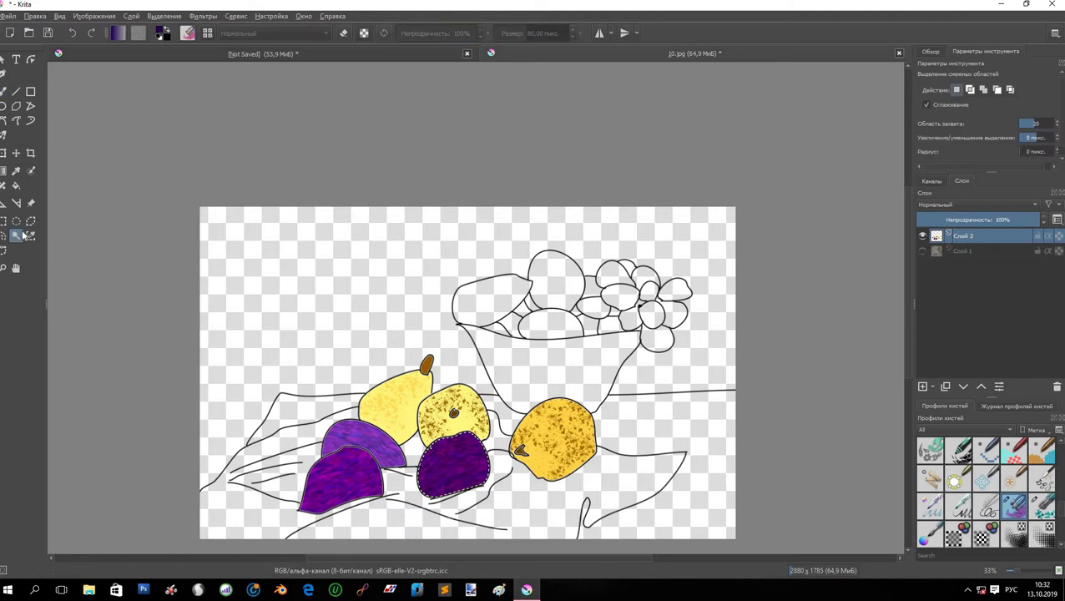
- Magic-wand select the leftmost fruit shape in the bowl
{"action": "left_click", "coordinate": [476, 313]}
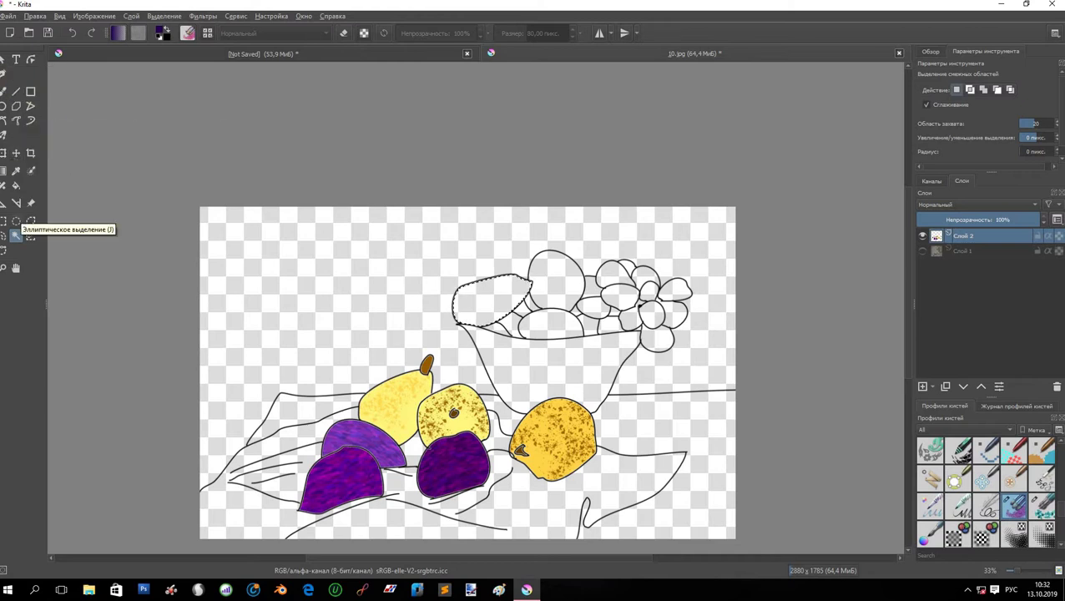
{"action": "left_click", "coordinate": [15, 187]}
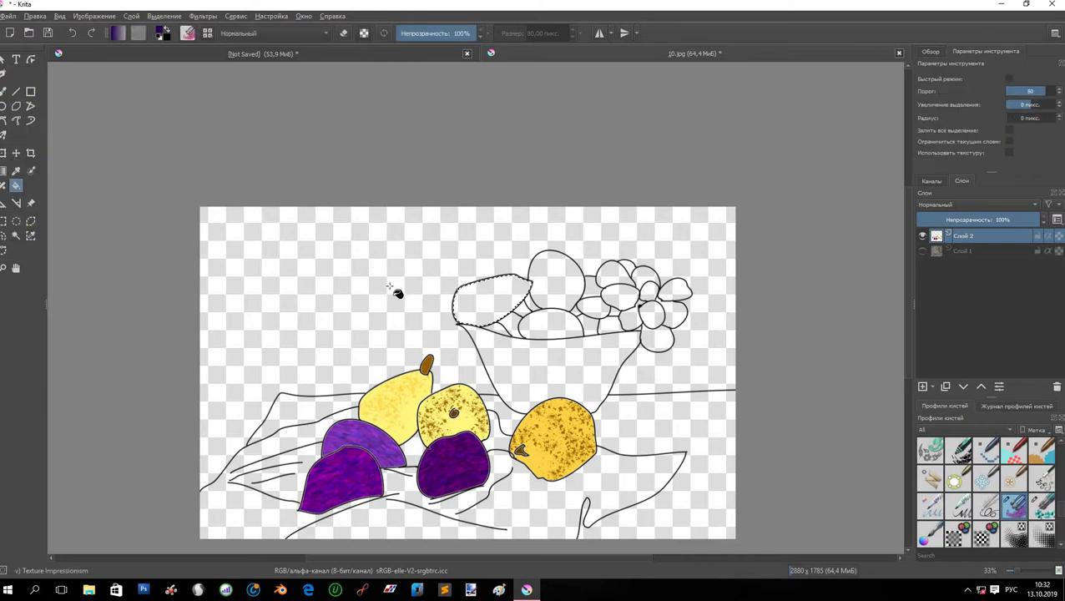
{"action": "right_click", "coordinate": [445, 338]}
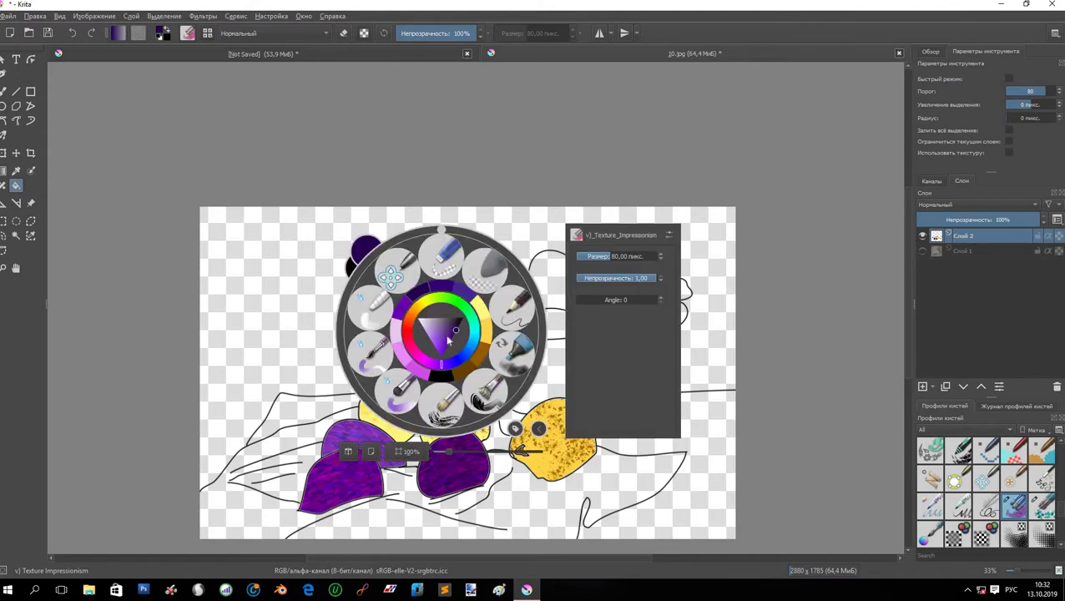
{"action": "left_click", "coordinate": [199, 306]}
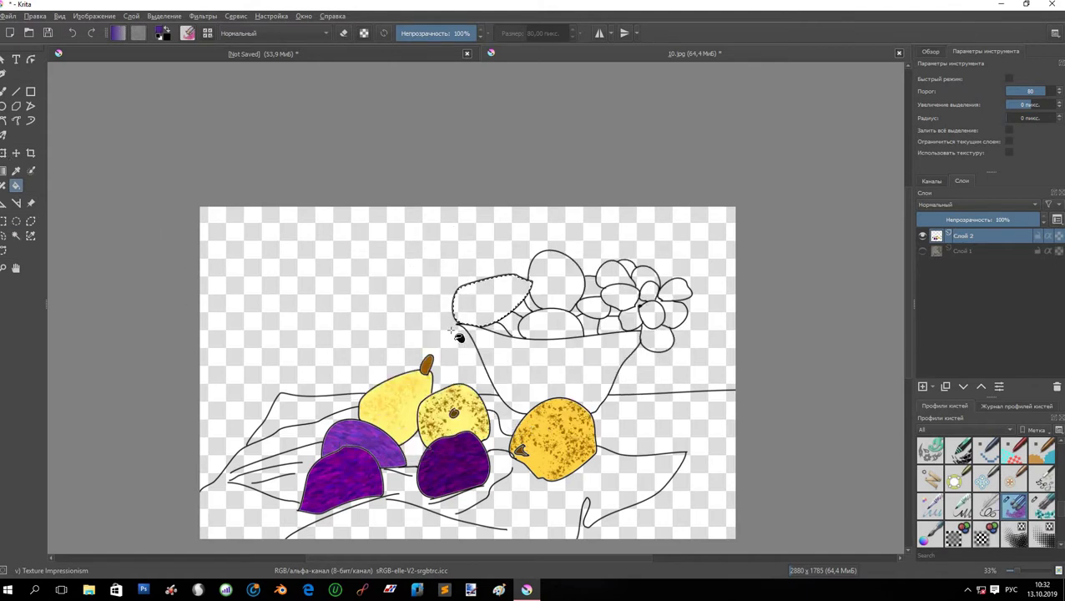
- Paint the leftmost fruit with the Texture Pointillism preset, then select the round white fruit
{"action": "left_click", "coordinate": [1042, 505]}
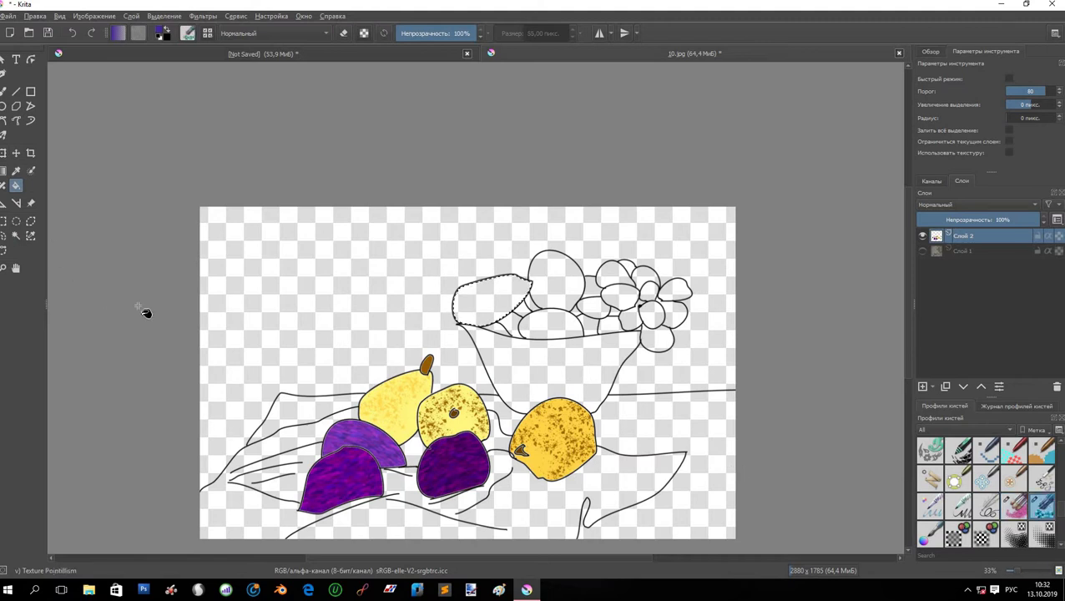
{"action": "left_click", "coordinate": [4, 90]}
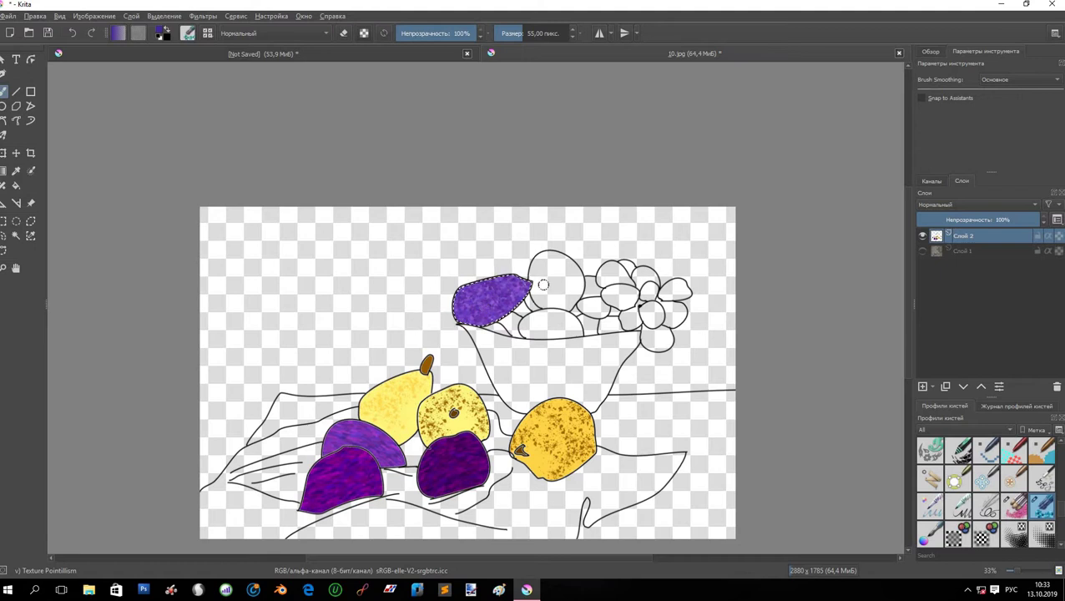
{"action": "left_click", "coordinate": [15, 237]}
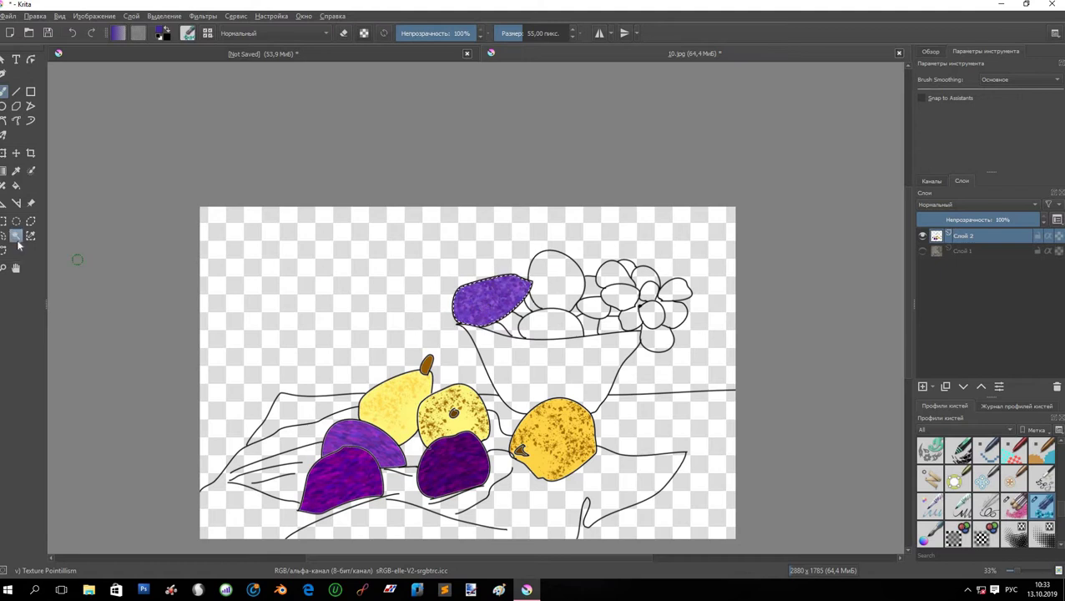
{"action": "left_click", "coordinate": [546, 282]}
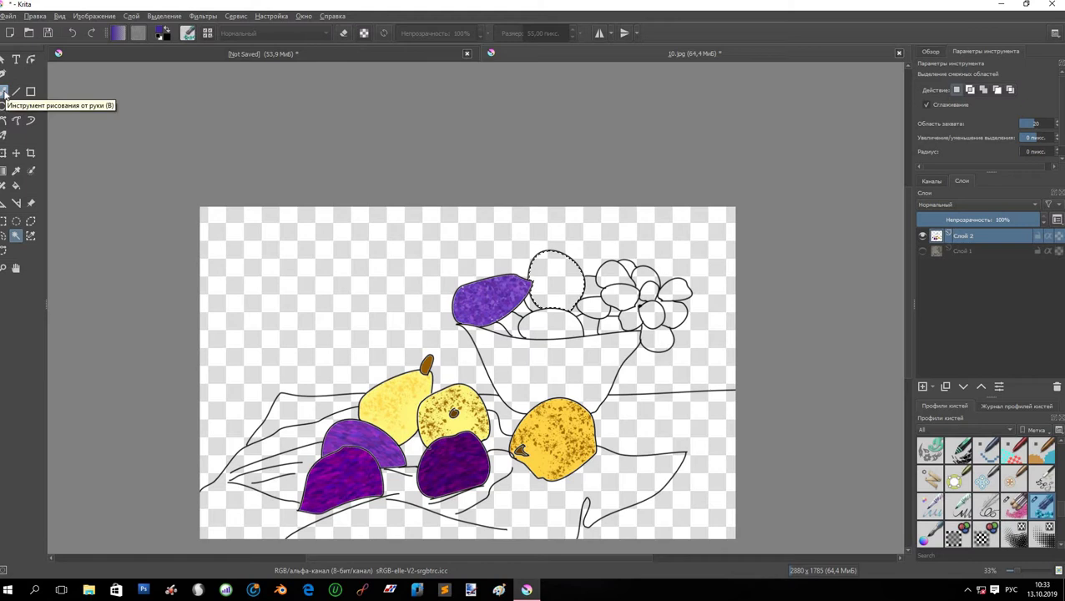
- Darken the paint to deep navy-violet and dab pointillism texture over the round bowl fruit
{"action": "left_click", "coordinate": [4, 93]}
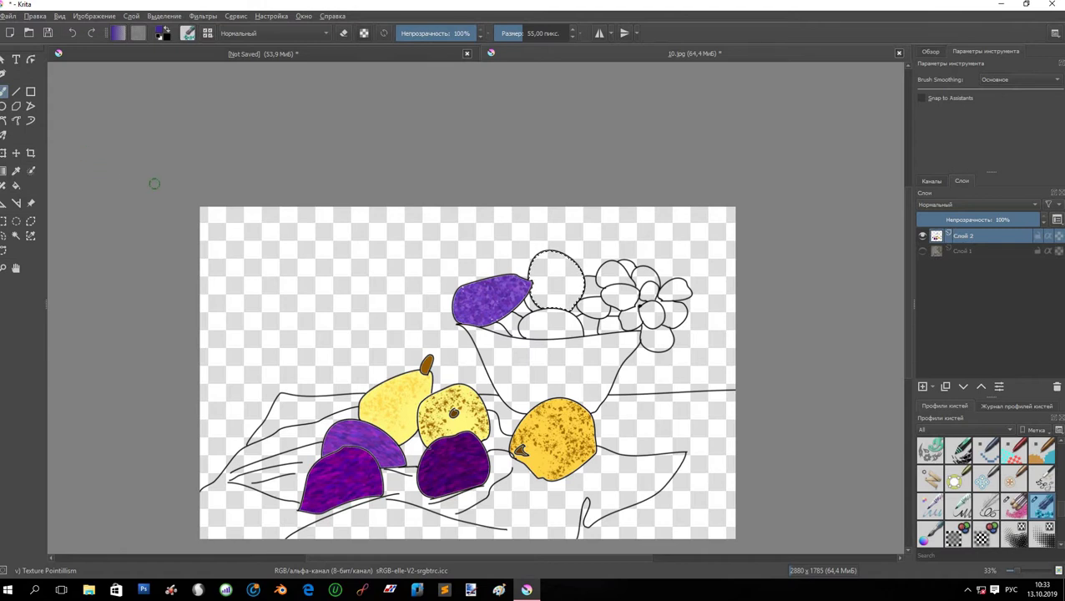
{"action": "right_click", "coordinate": [204, 183]}
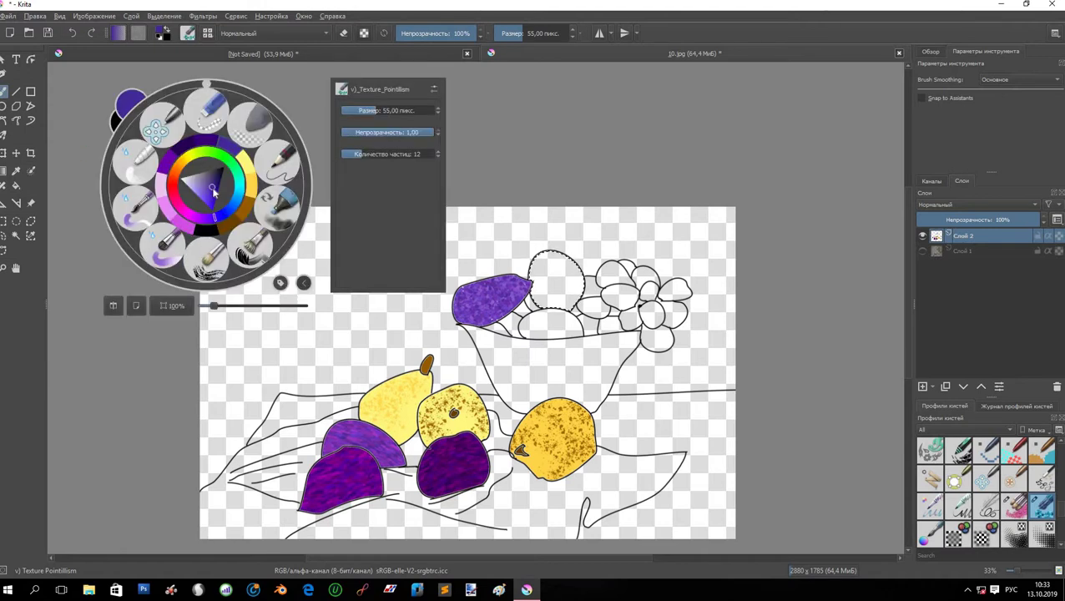
{"action": "left_click", "coordinate": [218, 194]}
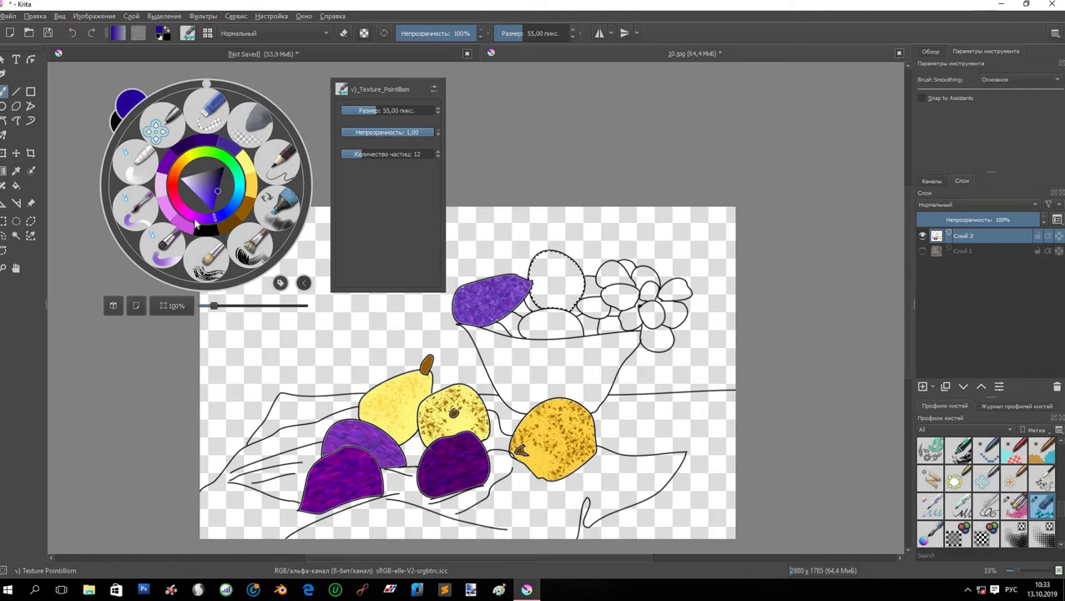
{"action": "right_click", "coordinate": [230, 147]}
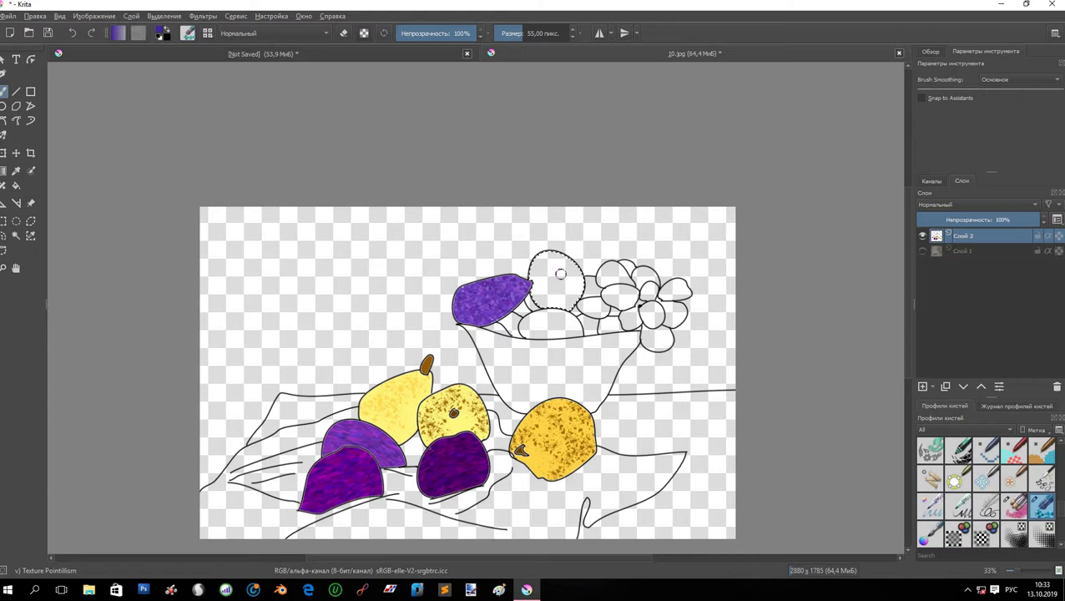
{"action": "right_click", "coordinate": [365, 227]}
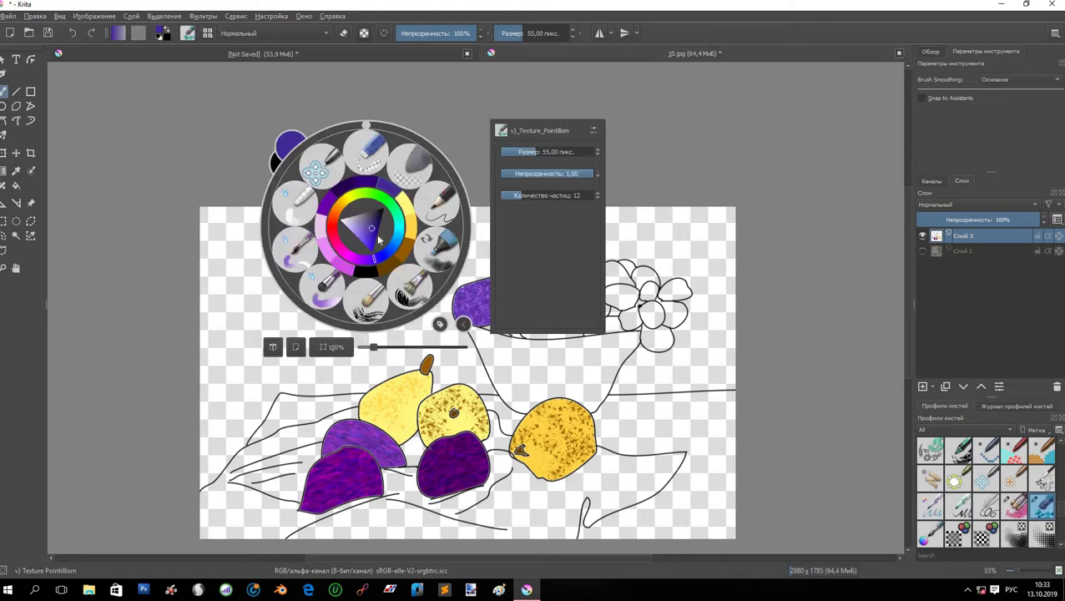
{"action": "left_click_drag", "start_coordinate": [376, 230], "coordinate": [379, 221]}
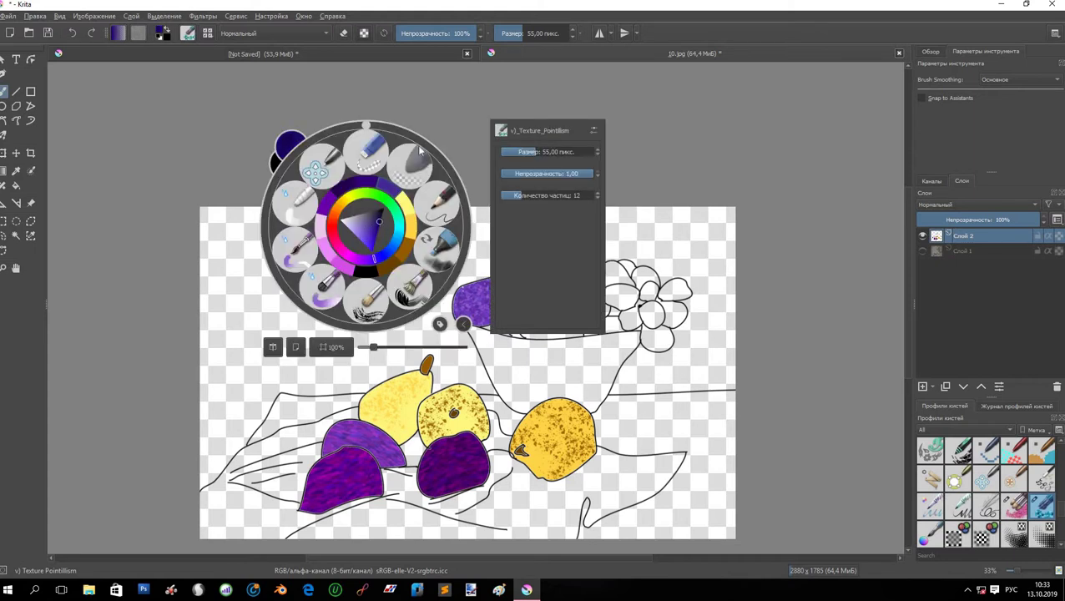
{"action": "right_click", "coordinate": [364, 226]}
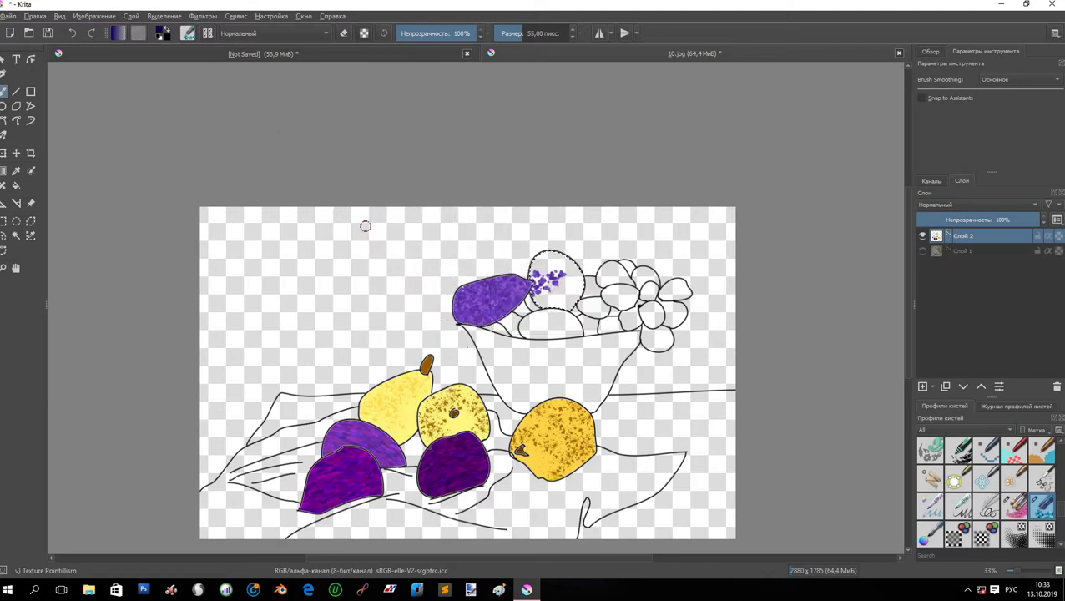
{"action": "right_click", "coordinate": [499, 251]}
{"action": "right_click", "coordinate": [490, 248]}
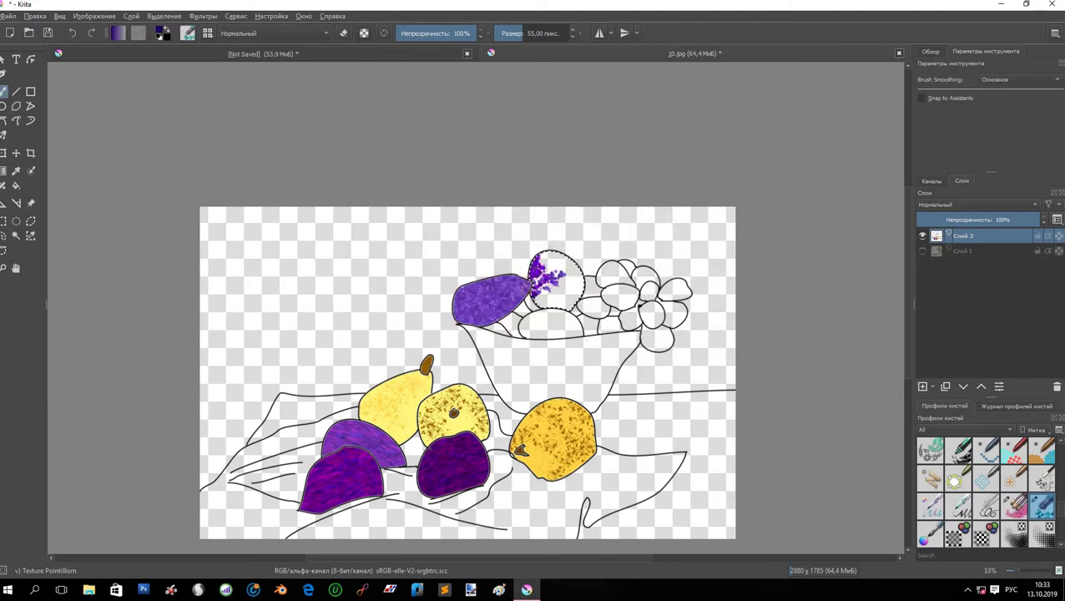
{"action": "left_click_drag", "start_coordinate": [556, 280], "coordinate": [557, 279]}
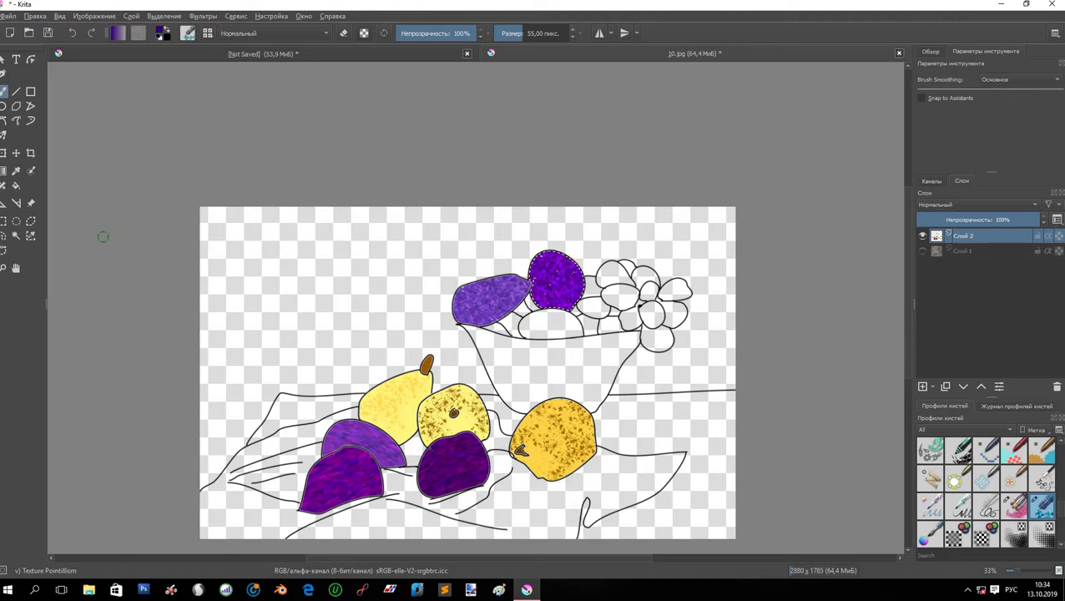
- Undo five times to strip the purple paint from both bowl fruits
{"action": "left_click", "coordinate": [16, 235]}
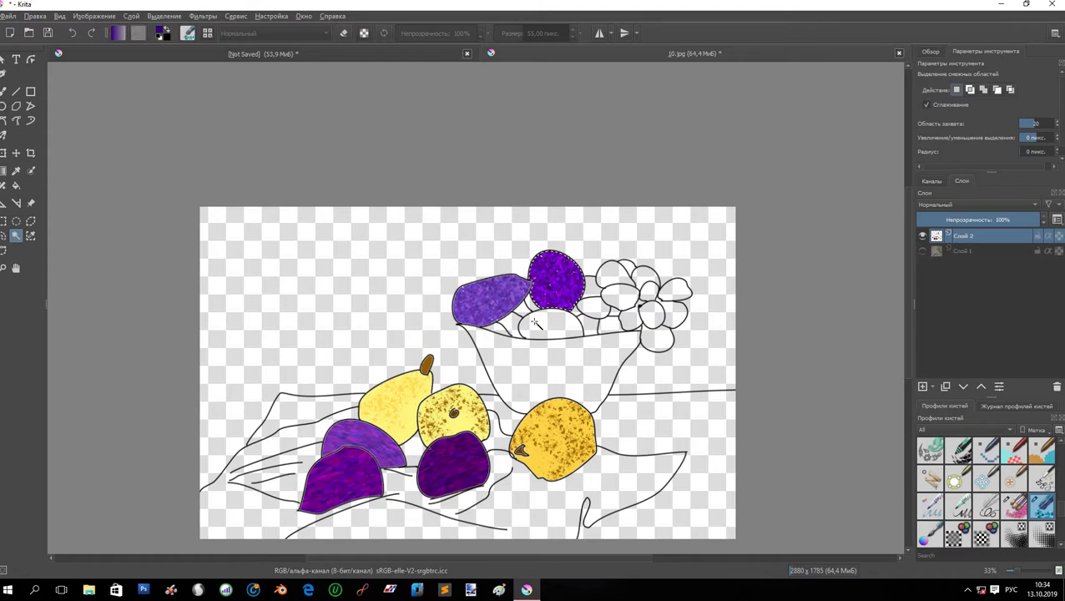
{"action": "right_click", "coordinate": [317, 260]}
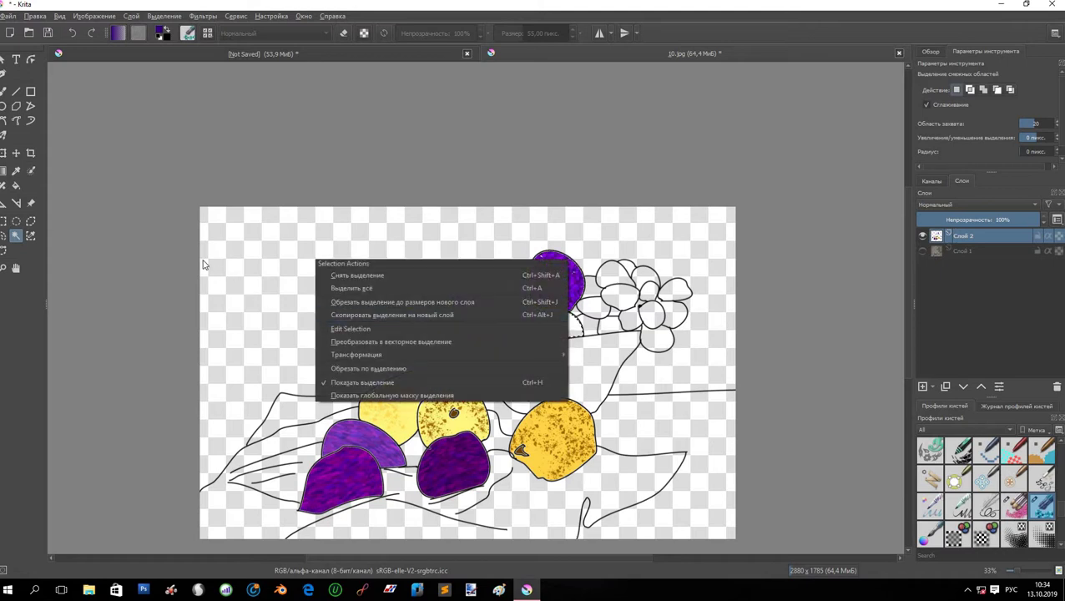
{"action": "left_click", "coordinate": [350, 240]}
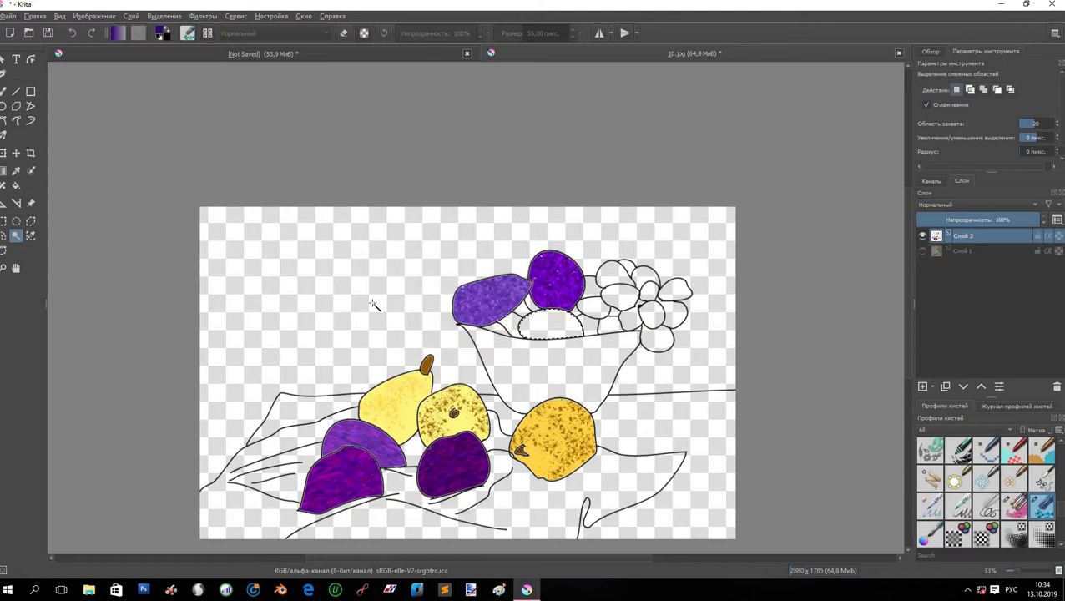
{"action": "left_click", "coordinate": [405, 332]}
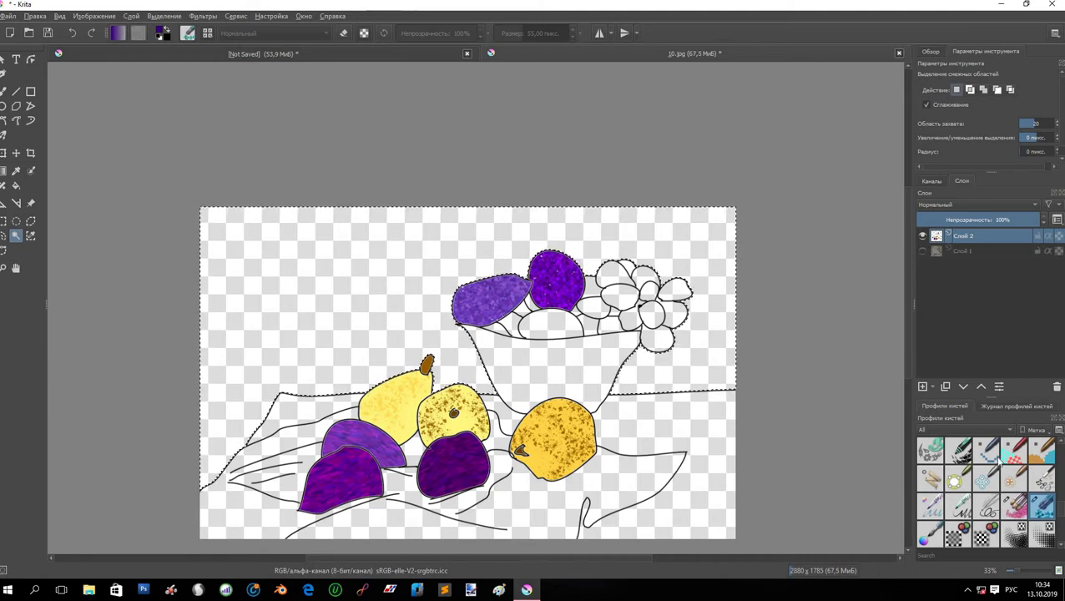
{"action": "left_click", "coordinate": [74, 33]}
{"action": "left_click", "coordinate": [74, 33]}
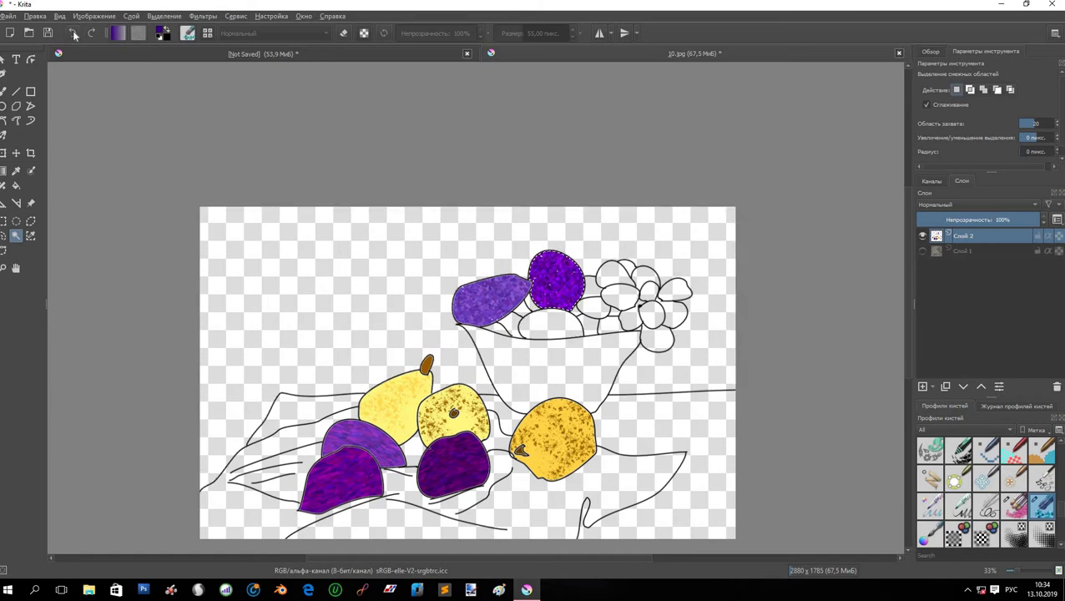
{"action": "left_click", "coordinate": [73, 33]}
{"action": "left_click", "coordinate": [74, 33]}
{"action": "left_click", "coordinate": [73, 33]}
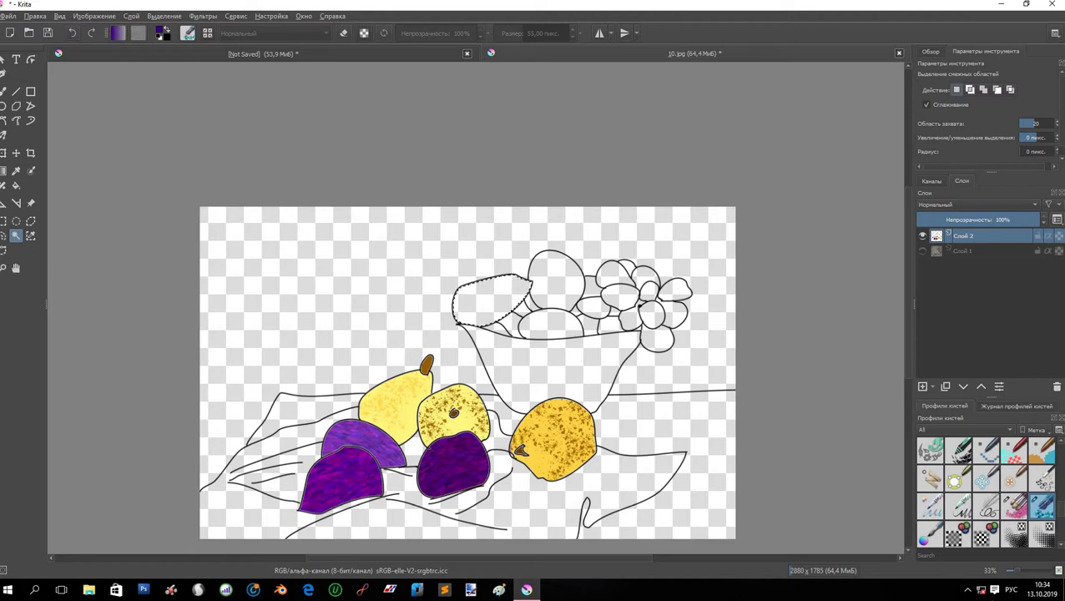
{"action": "scroll", "coordinate": [1022, 511], "scroll_direction": "down", "scroll_amount": 3}
- Switch to the Texture Wood Fiber preset and reselect the left bowl fruit
{"action": "left_click", "coordinate": [1020, 509]}
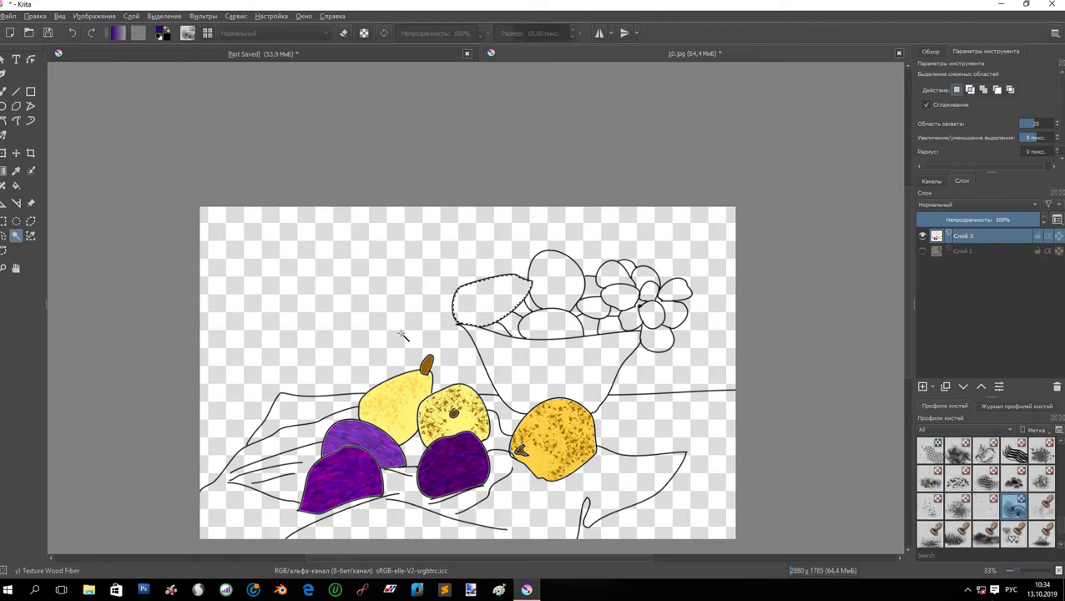
{"action": "right_click", "coordinate": [147, 277]}
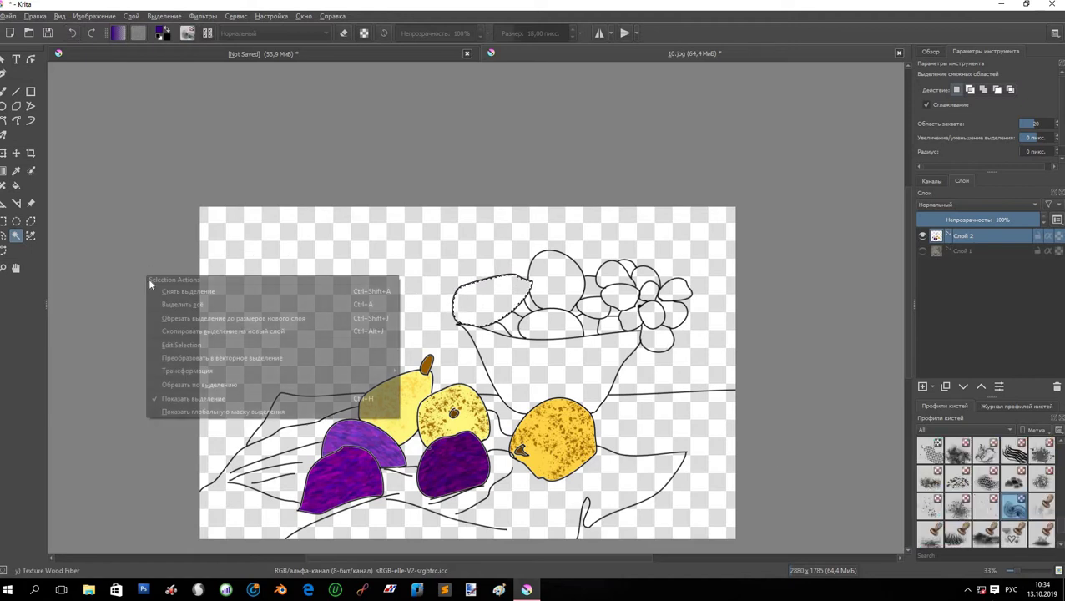
{"action": "left_click", "coordinate": [118, 232]}
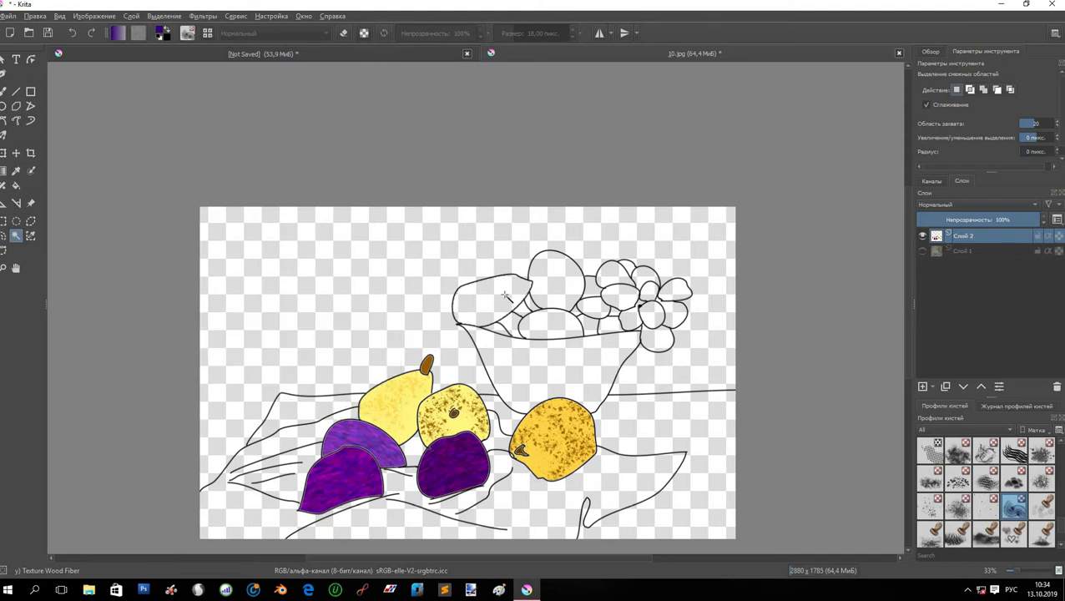
{"action": "left_click", "coordinate": [504, 294]}
{"action": "left_click", "coordinate": [15, 186]}
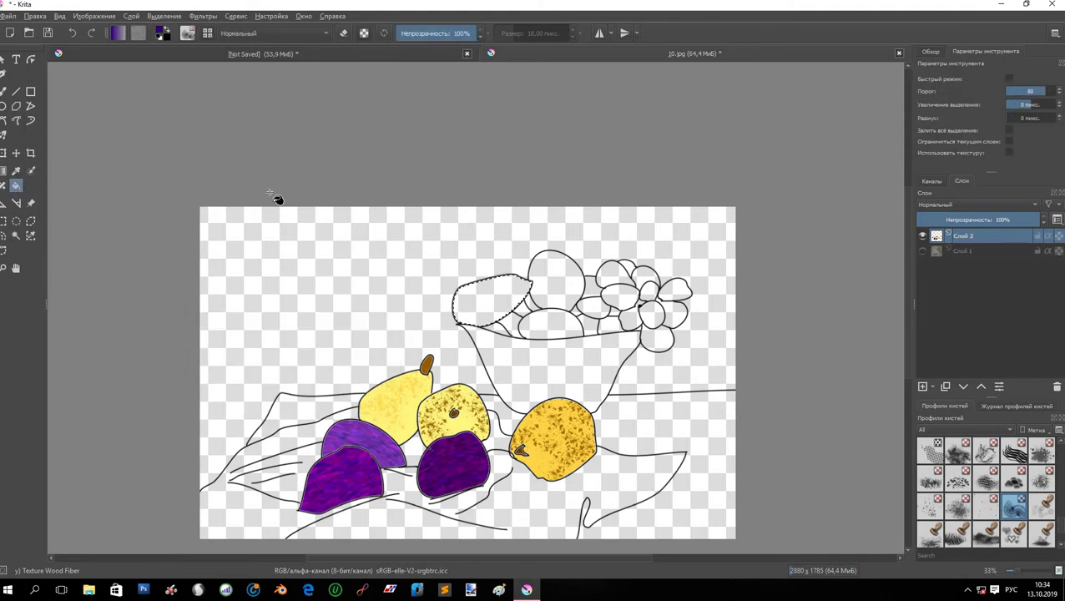
{"action": "right_click", "coordinate": [446, 288]}
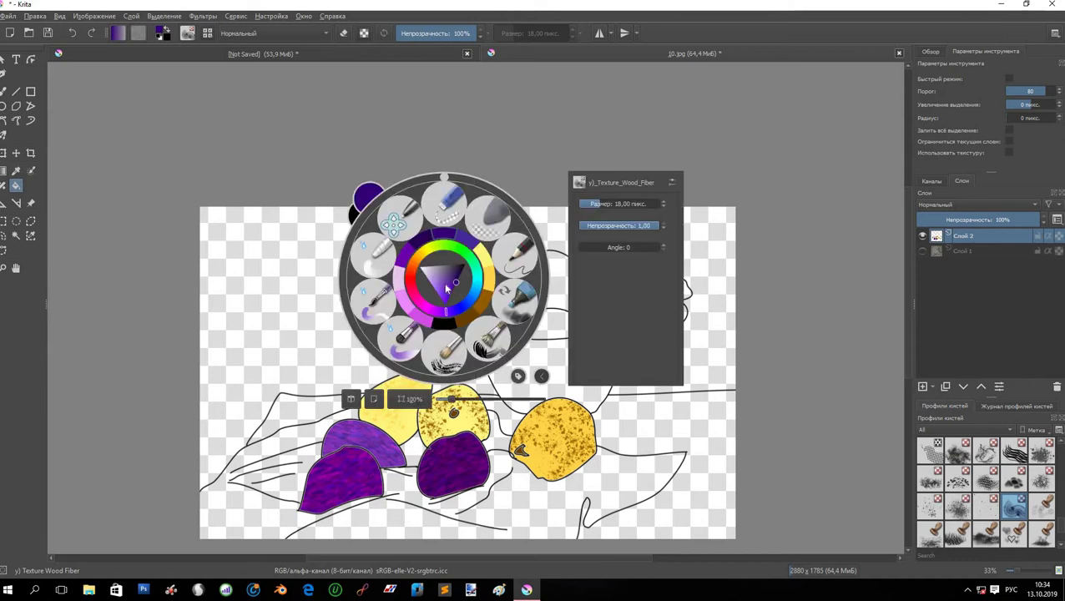
{"action": "left_click", "coordinate": [368, 135]}
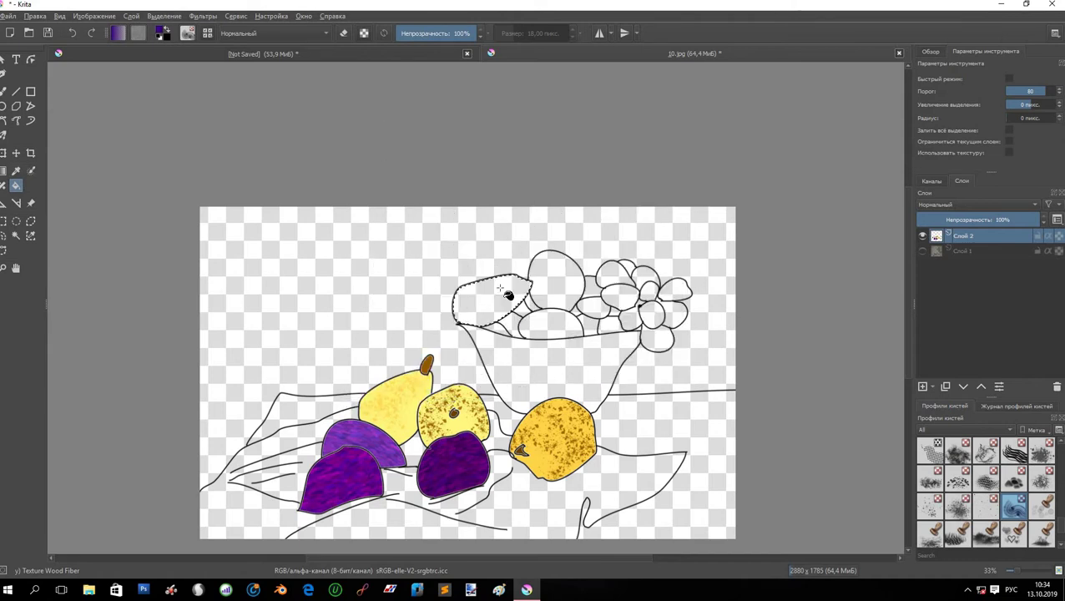
- Fill the selected leaf-shaped fruit with streaky dark purple wood-fiber strokes
{"action": "left_click", "coordinate": [4, 92]}
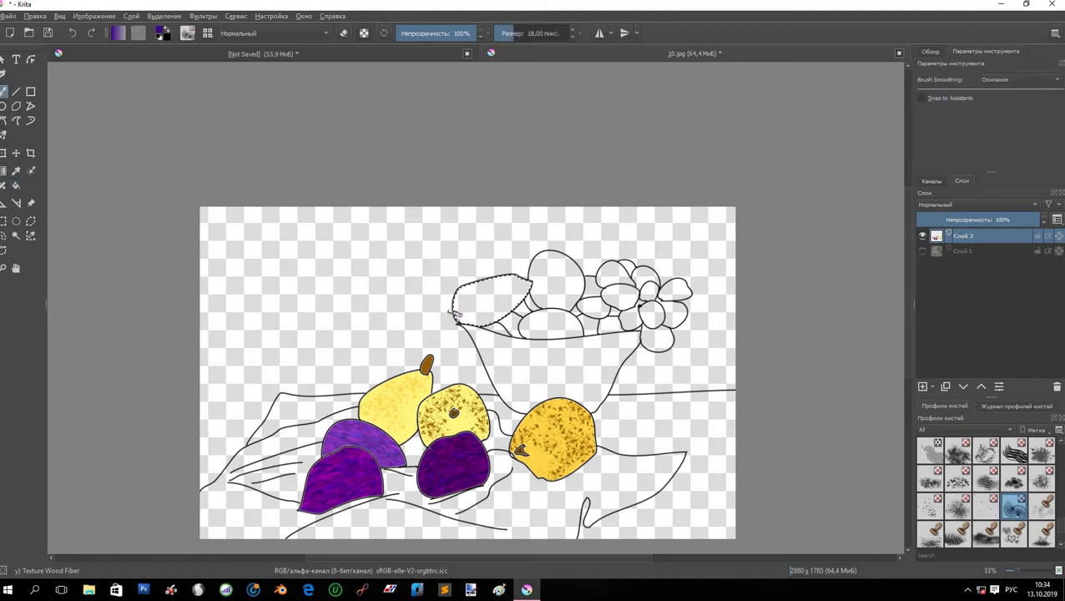
{"action": "left_click_drag", "start_coordinate": [523, 272], "coordinate": [442, 313]}
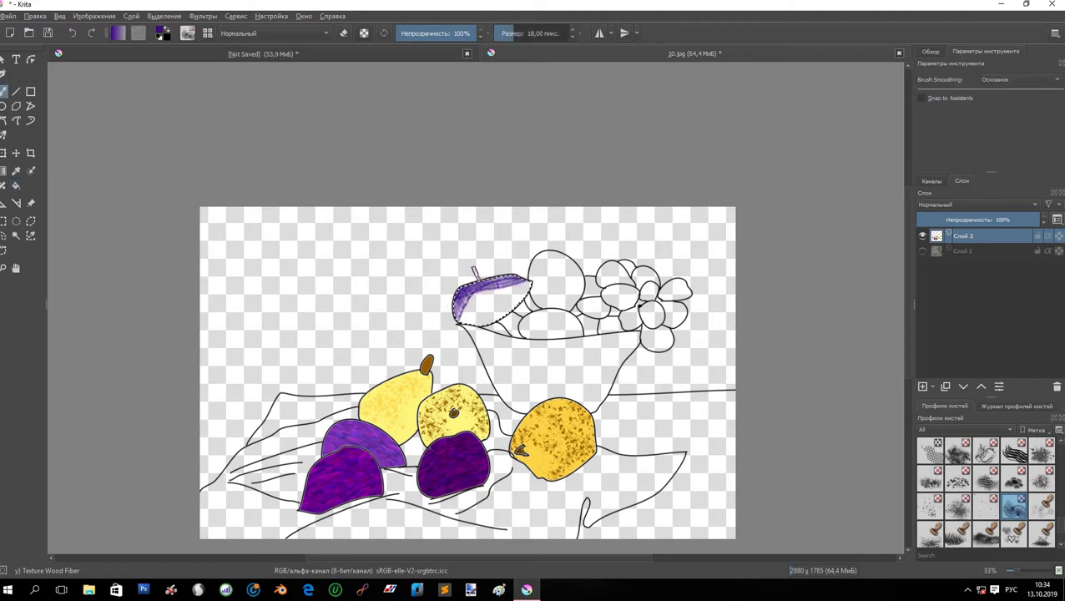
{"action": "left_click_drag", "start_coordinate": [538, 265], "coordinate": [439, 305]}
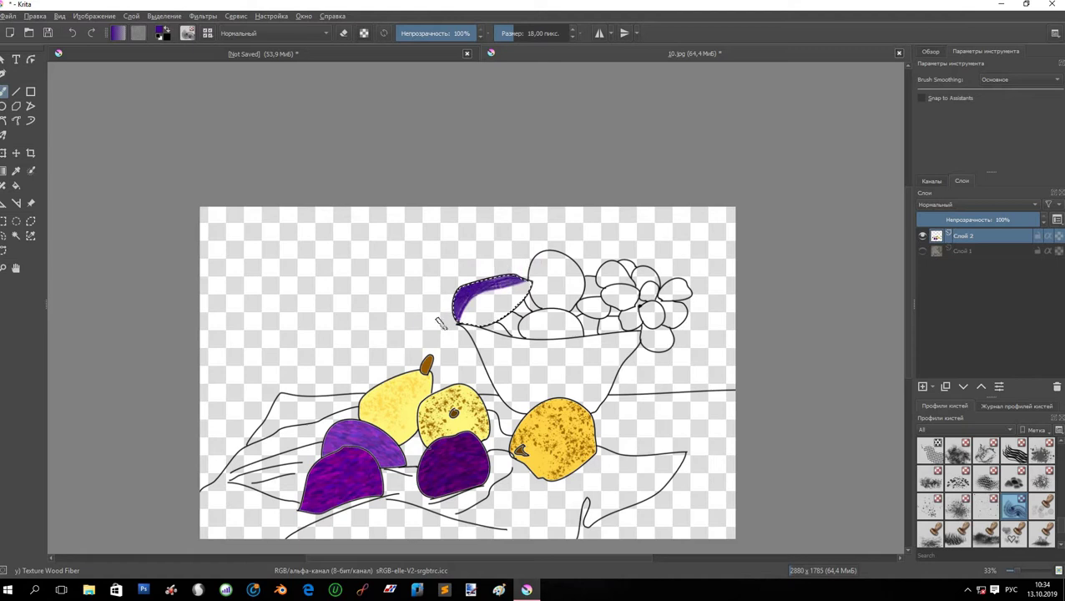
{"action": "left_click_drag", "start_coordinate": [533, 275], "coordinate": [440, 332]}
{"action": "left_click_drag", "start_coordinate": [554, 279], "coordinate": [451, 326]}
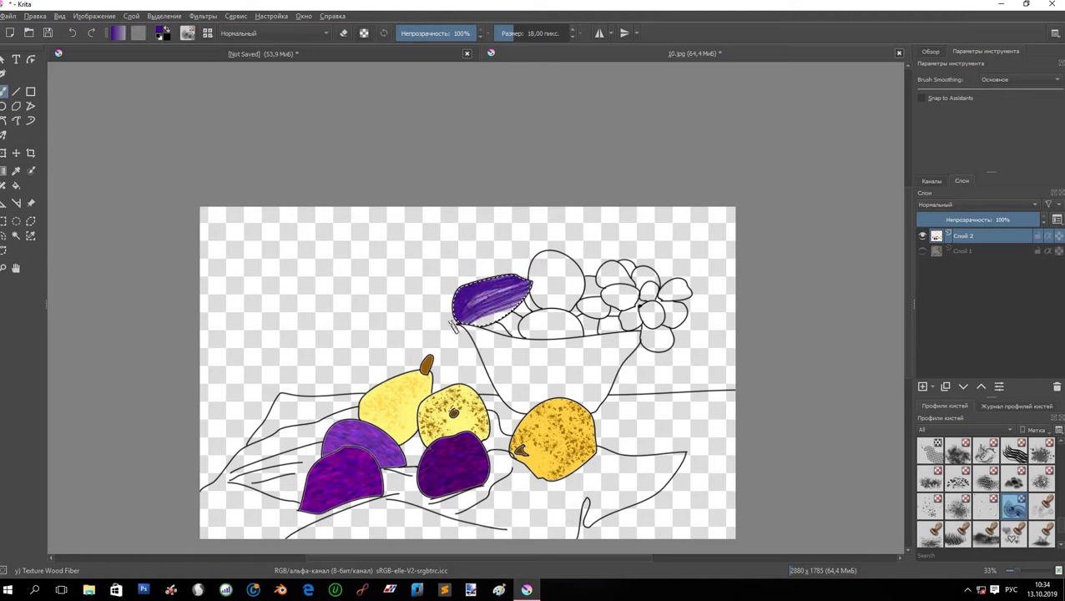
{"action": "left_click_drag", "start_coordinate": [535, 280], "coordinate": [439, 335]}
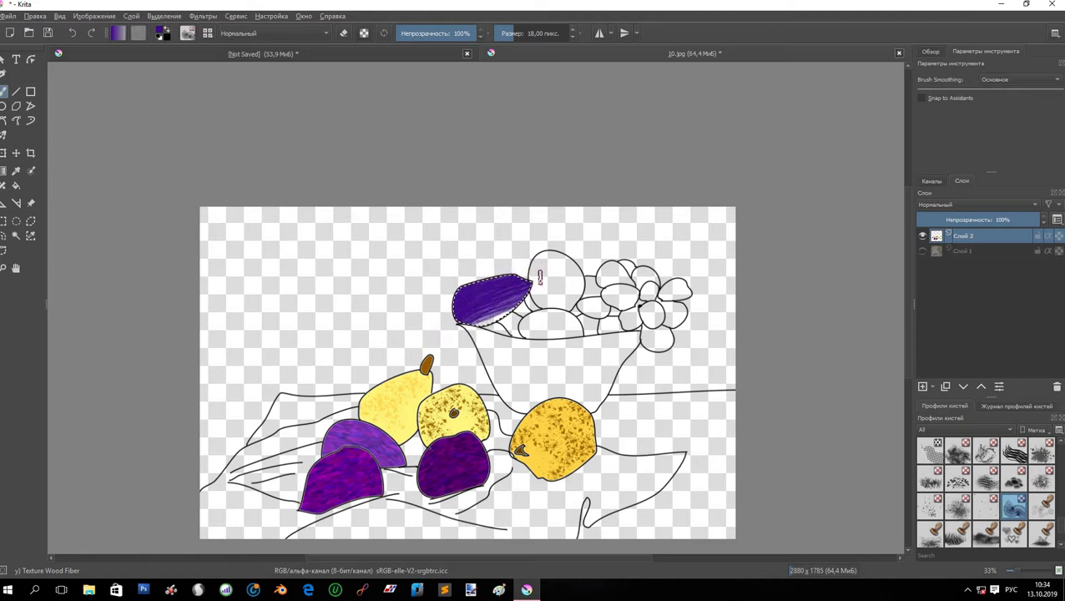
{"action": "left_click_drag", "start_coordinate": [540, 277], "coordinate": [433, 323]}
{"action": "left_click_drag", "start_coordinate": [534, 280], "coordinate": [414, 328]}
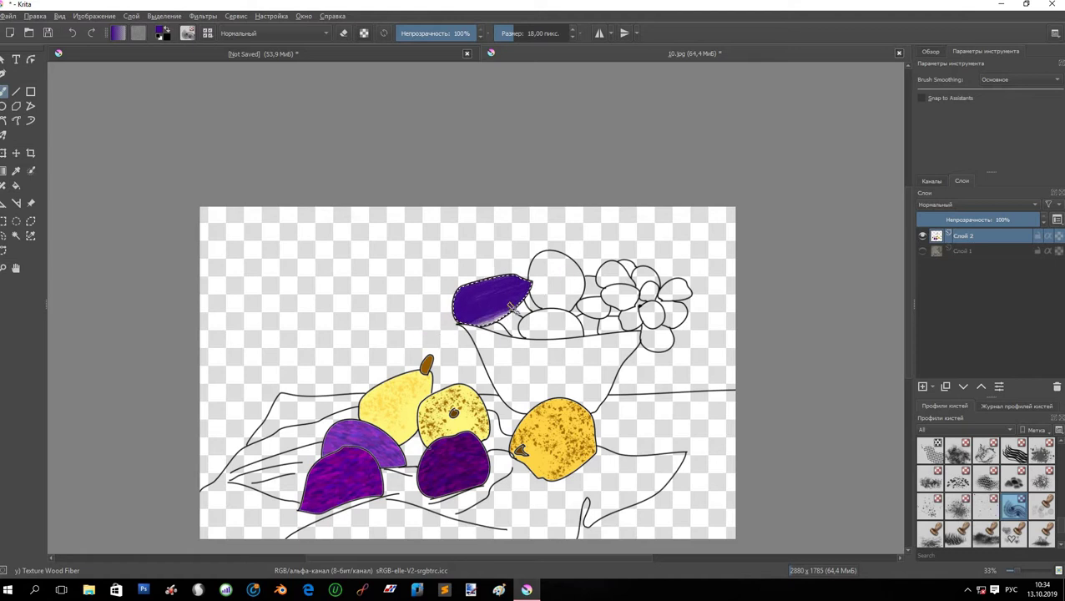
{"action": "left_click_drag", "start_coordinate": [535, 284], "coordinate": [429, 339]}
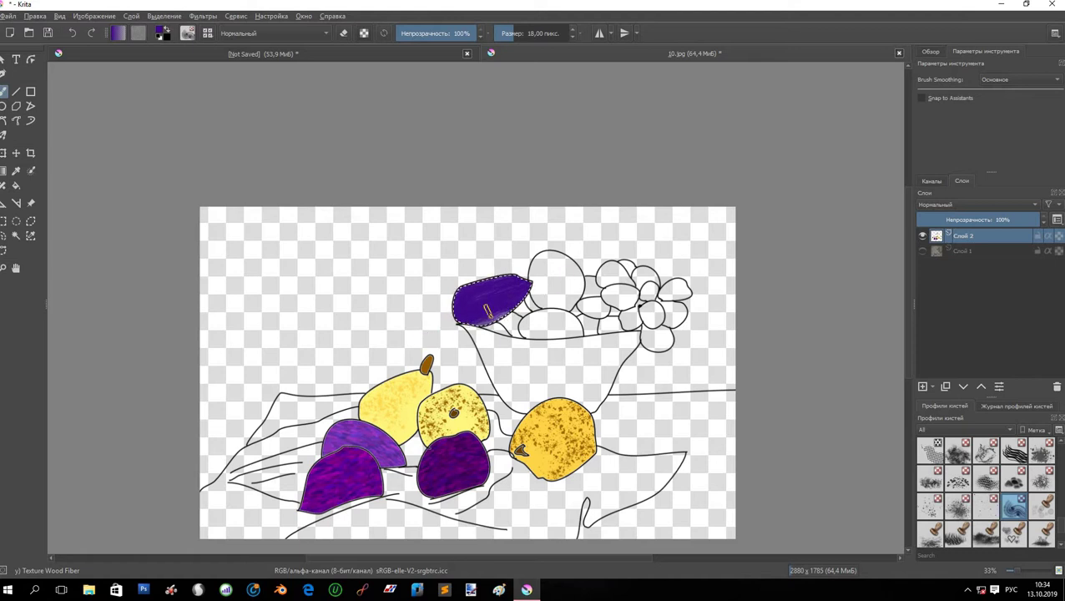
- Check the current colour in the pop-up palette without changing it
{"action": "right_click", "coordinate": [375, 277]}
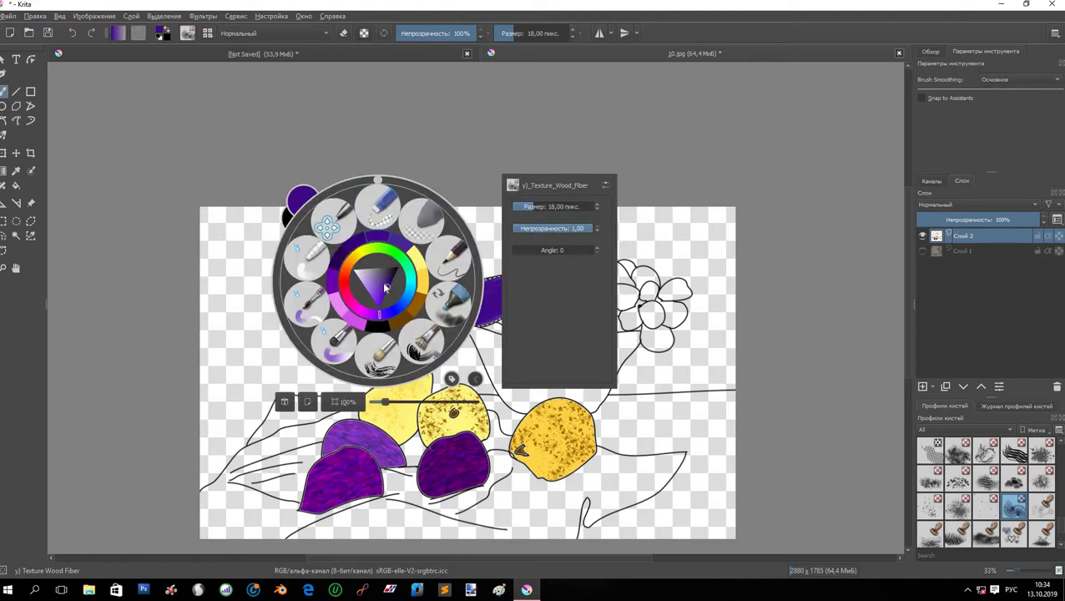
{"action": "left_click", "coordinate": [487, 150]}
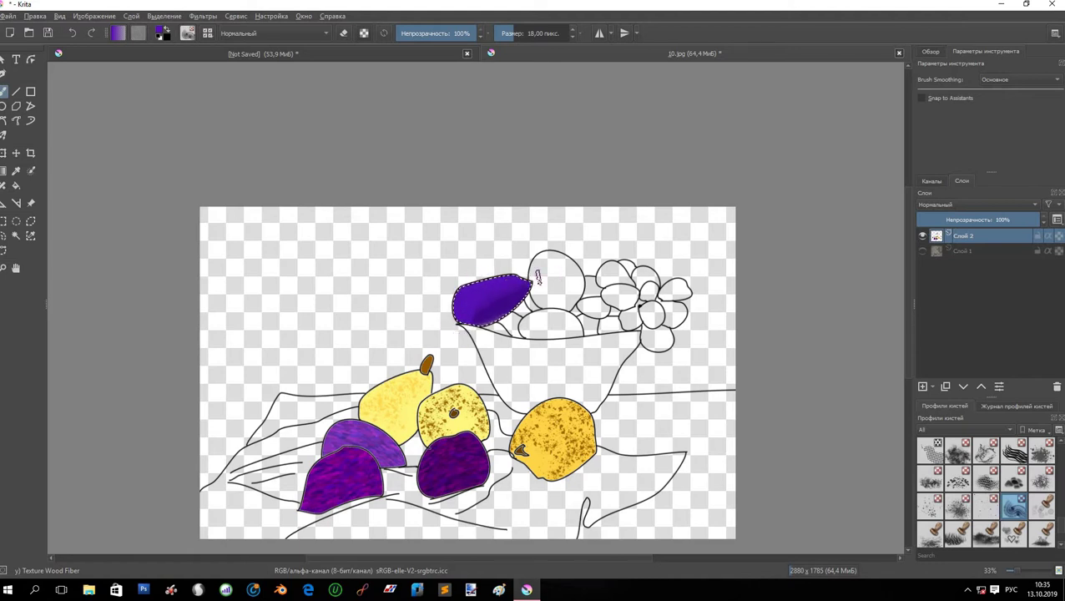
{"action": "right_click", "coordinate": [307, 275]}
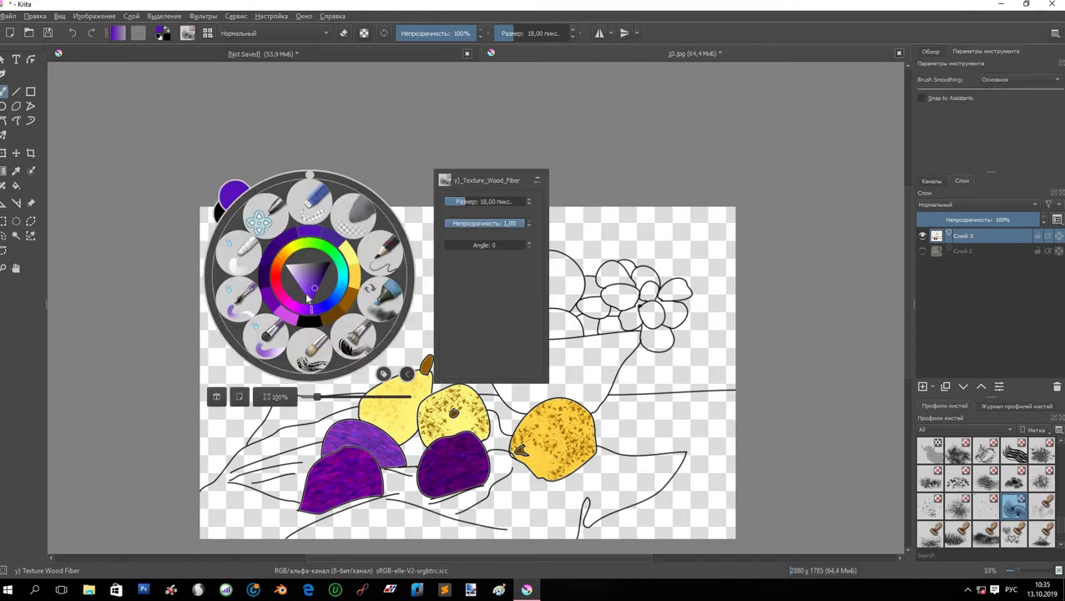
{"action": "left_click", "coordinate": [451, 264]}
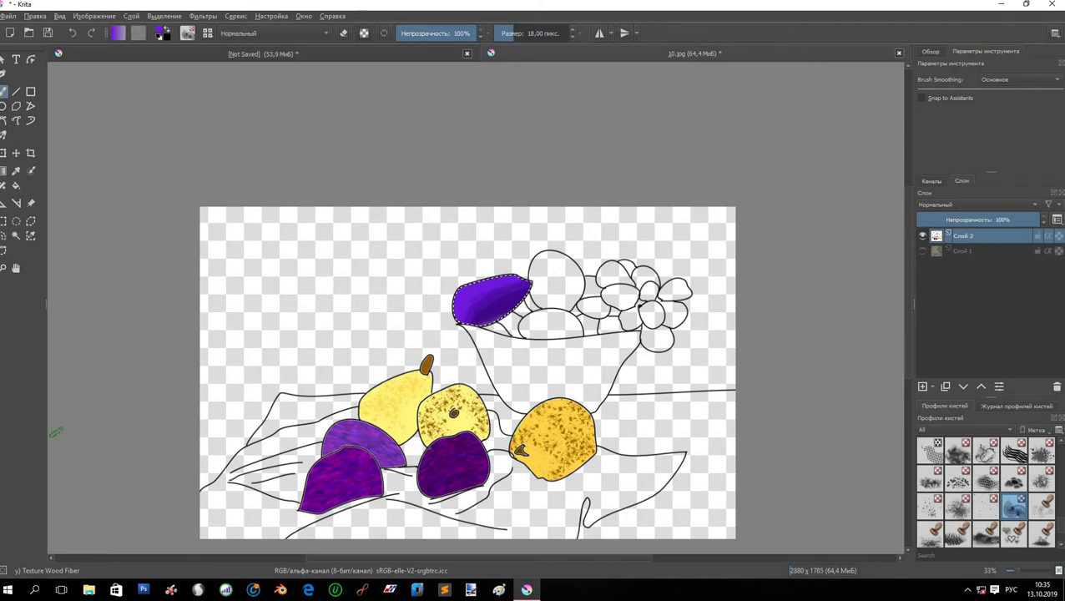
- Paint purple over the round fruit at the top of the bowl
{"action": "left_click", "coordinate": [16, 236]}
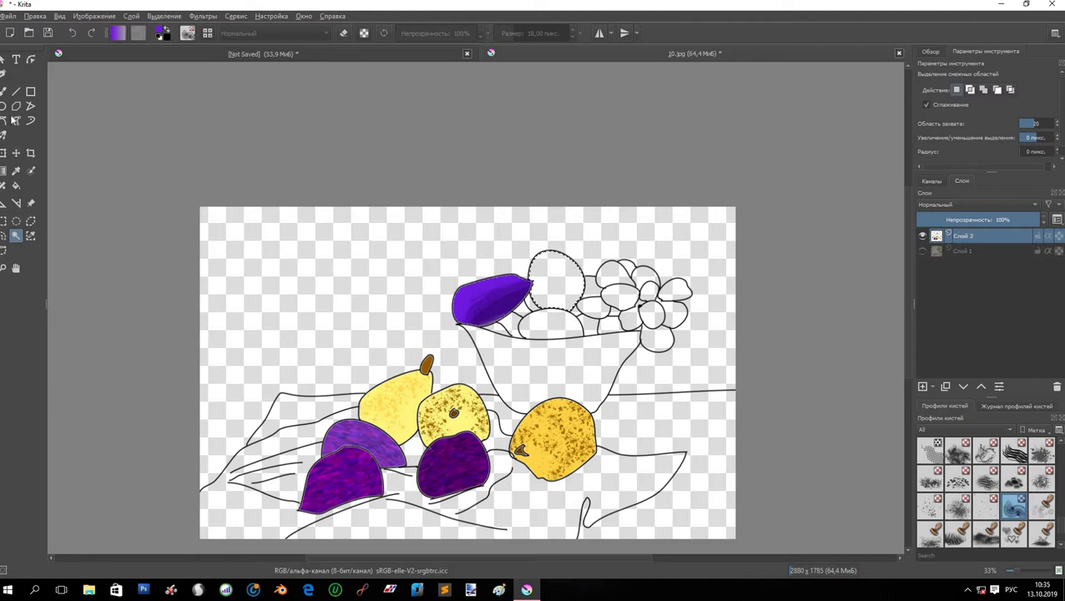
{"action": "left_click", "coordinate": [3, 91]}
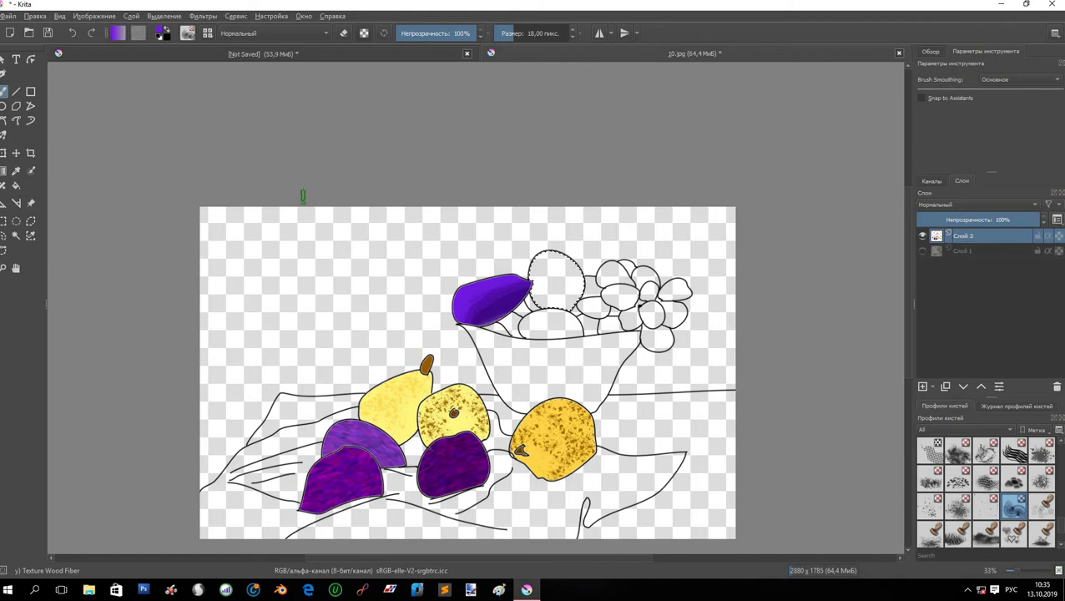
{"action": "right_click", "coordinate": [320, 260]}
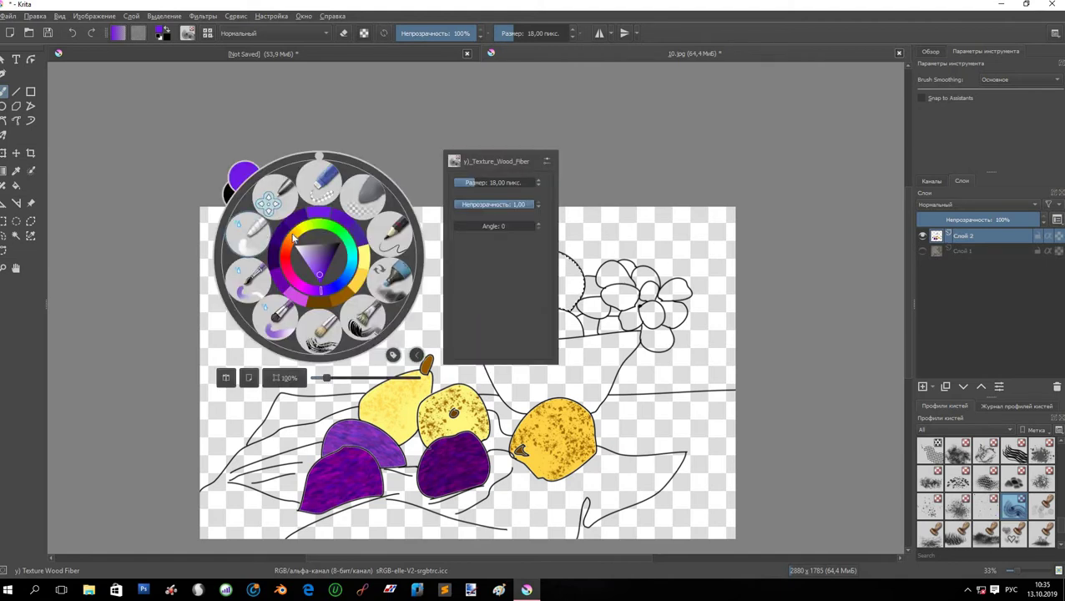
{"action": "right_click", "coordinate": [312, 247]}
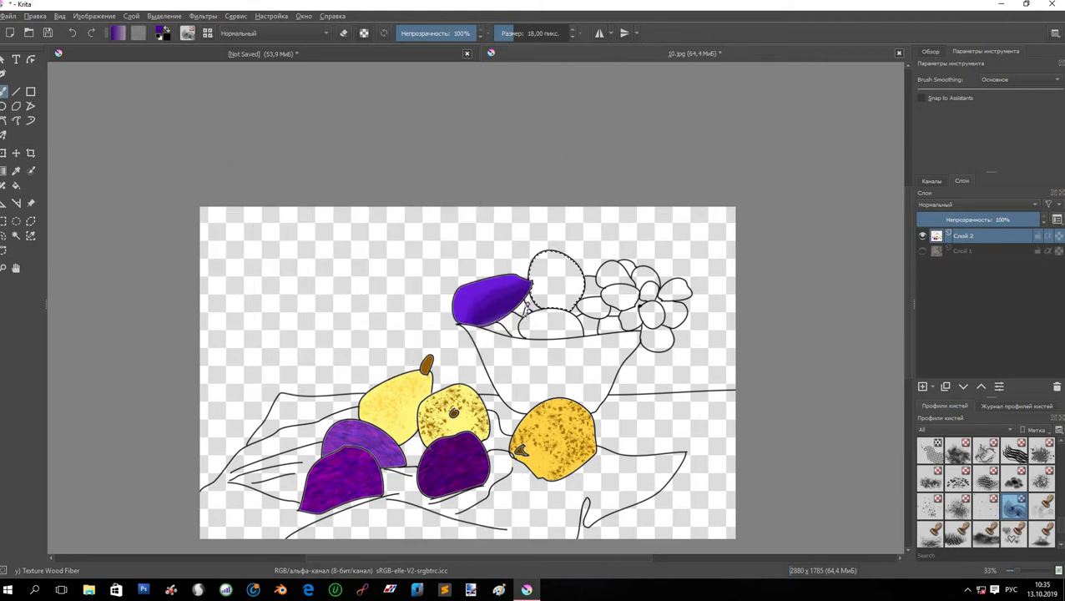
{"action": "mouse_move", "coordinate": [538, 288]}
{"action": "left_mouse_down"}
{"action": "mouse_move", "coordinate": [597, 281]}
{"action": "mouse_move", "coordinate": [601, 254]}
{"action": "left_mouse_up"}
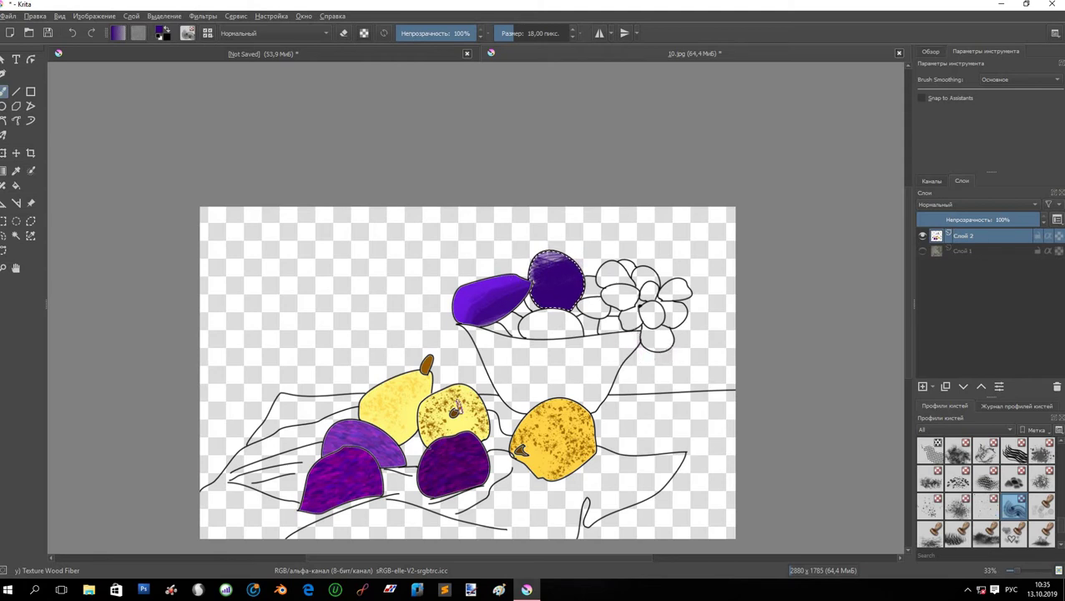
- Choose a slightly darker purple and add shading to the round fruit
{"action": "right_click", "coordinate": [446, 372]}
{"action": "left_click", "coordinate": [453, 384]}
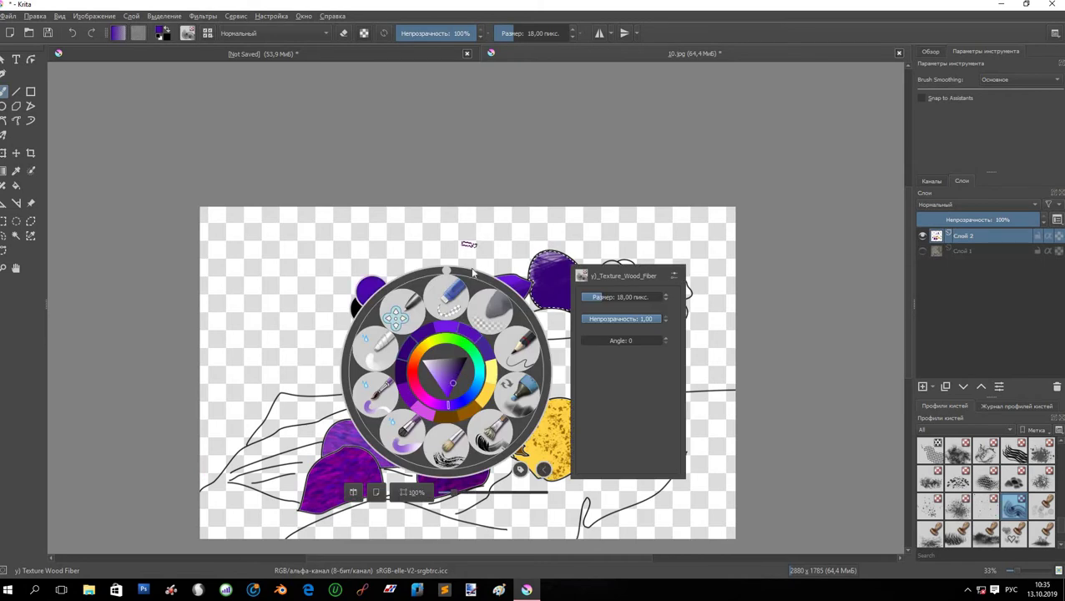
{"action": "left_click", "coordinate": [505, 260]}
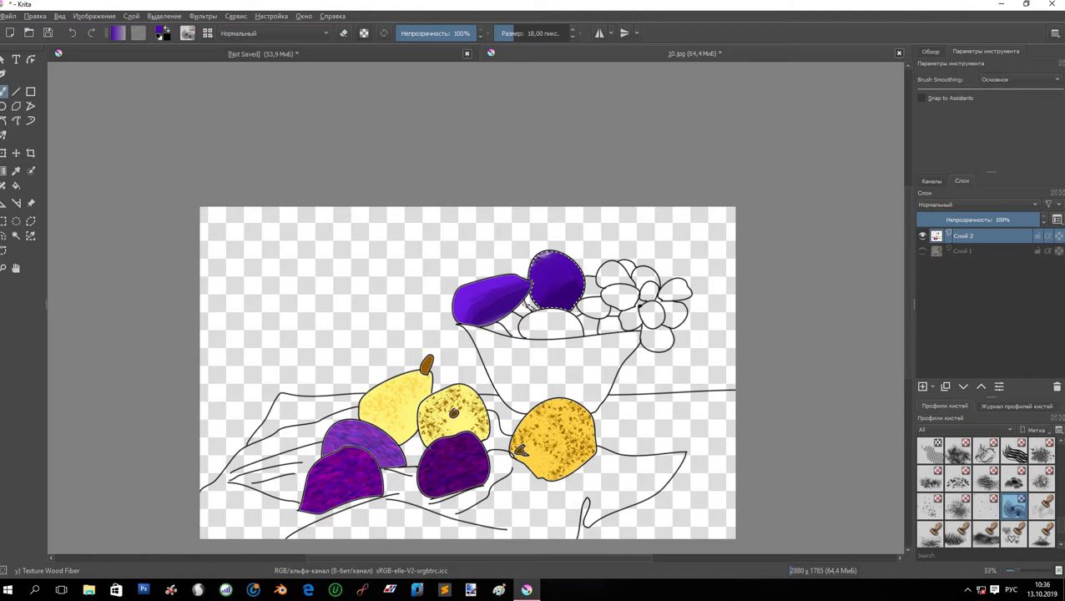
{"action": "right_click", "coordinate": [471, 264]}
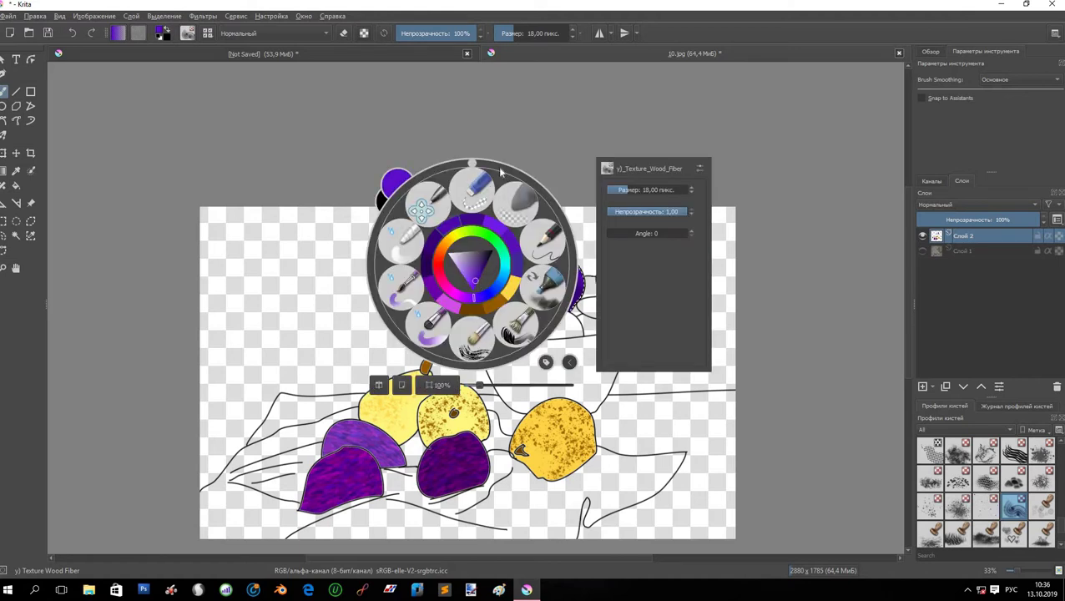
{"action": "left_click", "coordinate": [511, 125]}
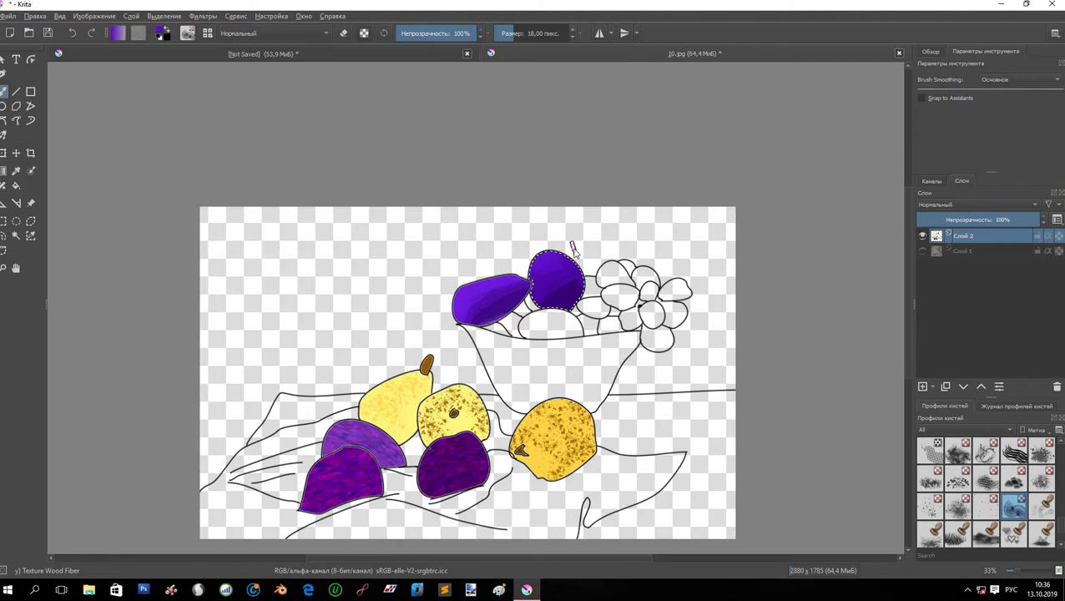
{"action": "right_click", "coordinate": [572, 247]}
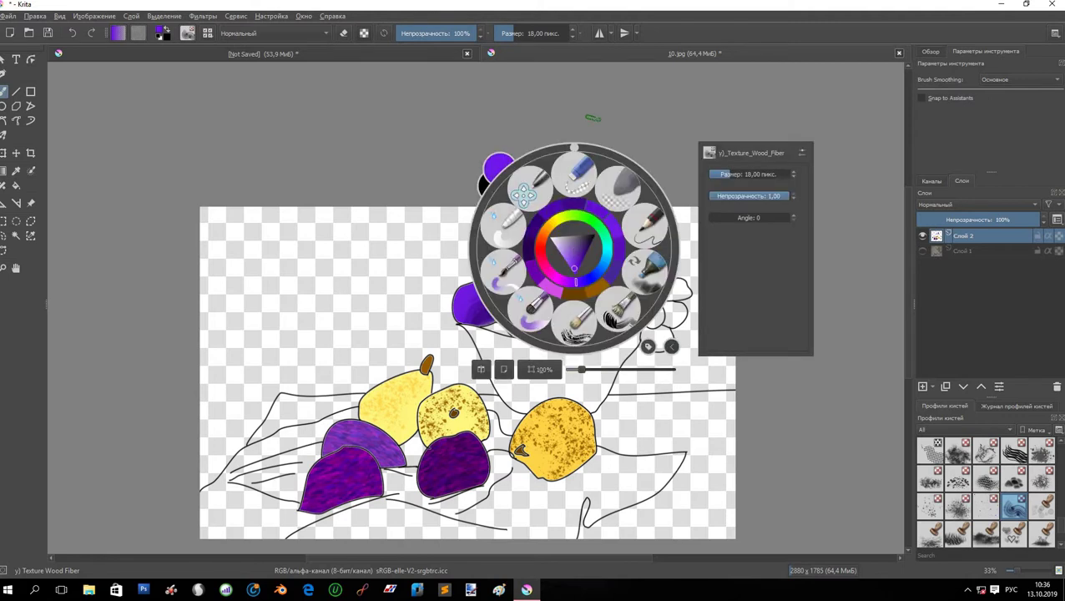
{"action": "left_click", "coordinate": [590, 119]}
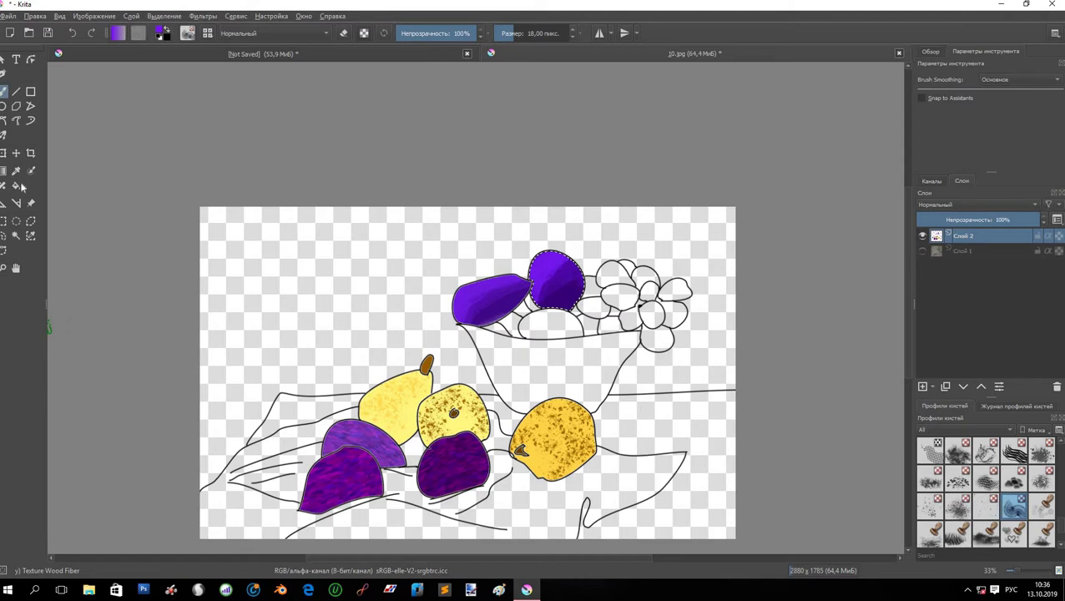
- Select the white oval fruit at the bowl's front and start painting it purple
{"action": "left_click", "coordinate": [16, 236]}
{"action": "left_click", "coordinate": [558, 325]}
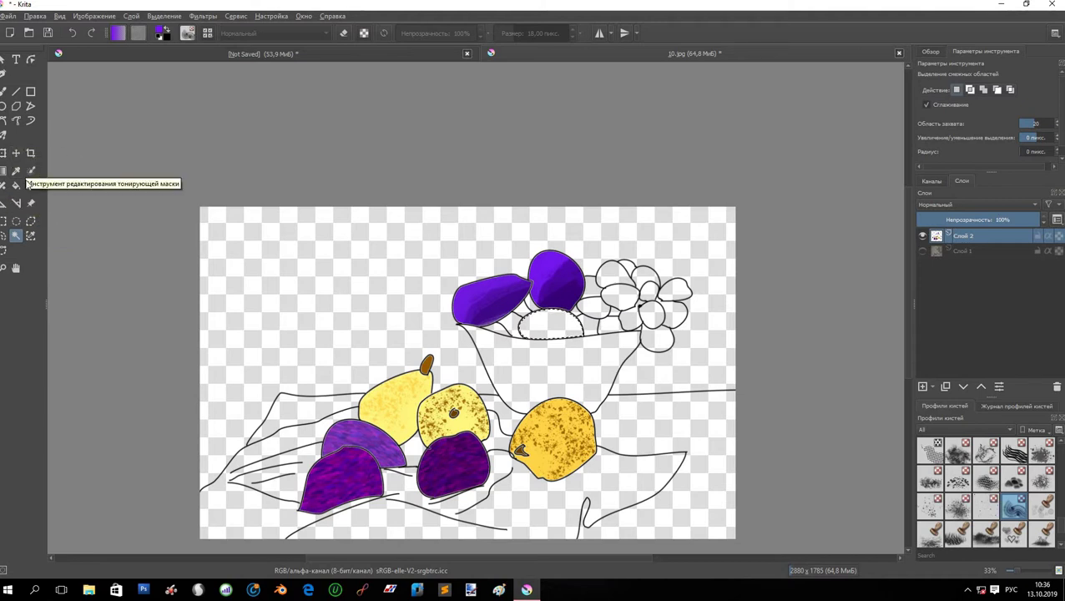
{"action": "left_click", "coordinate": [4, 91]}
{"action": "right_click", "coordinate": [528, 324]}
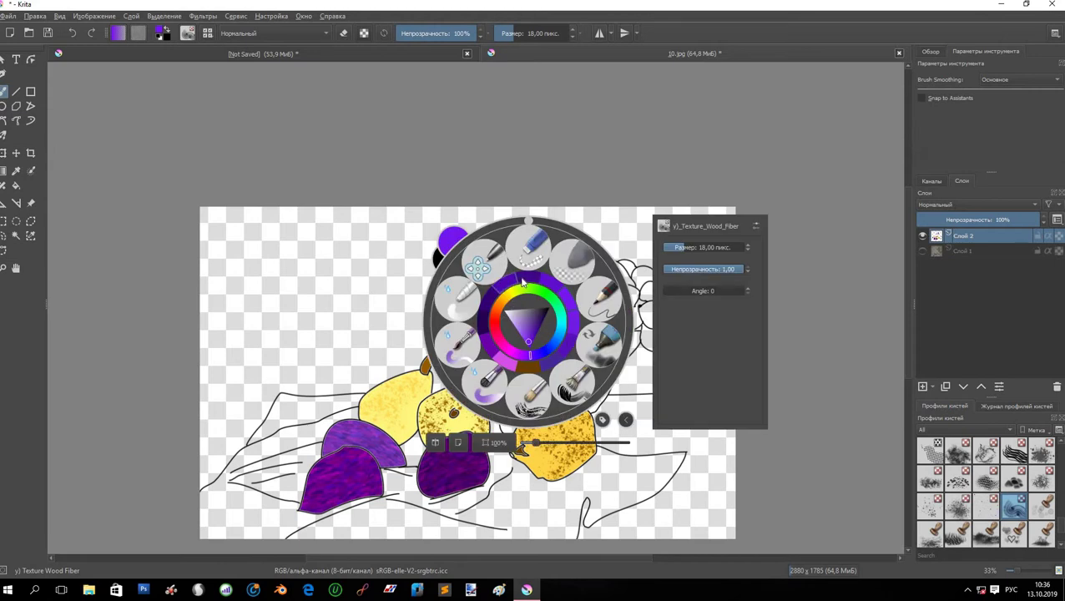
{"action": "right_click", "coordinate": [527, 323]}
{"action": "left_click_drag", "start_coordinate": [526, 329], "coordinate": [538, 333]}
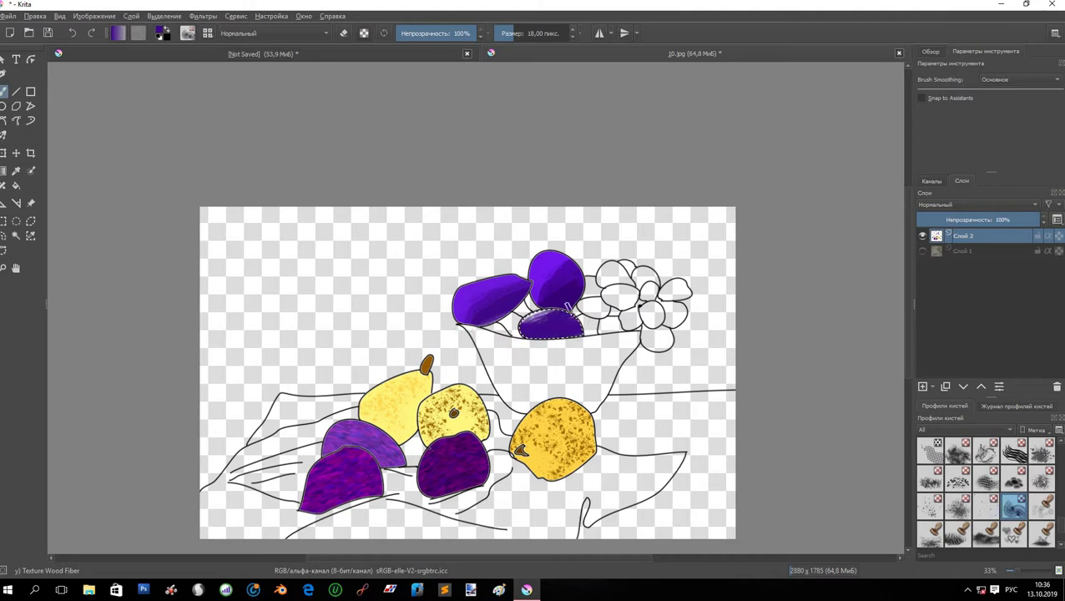
- Adjust the purple shade in the pop-up palette triangle
{"action": "right_click", "coordinate": [551, 318]}
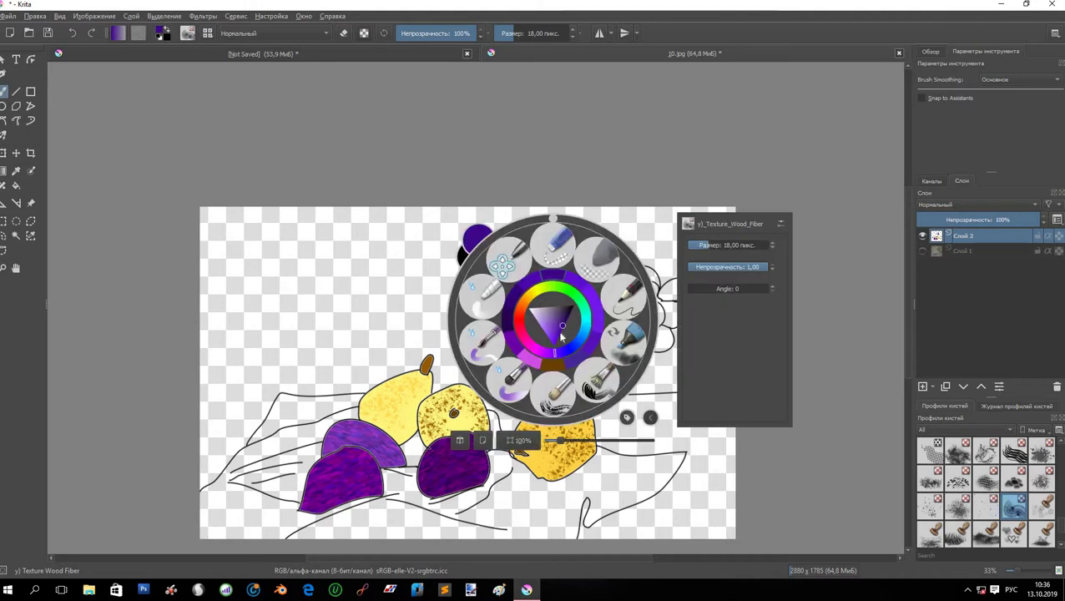
{"action": "right_click", "coordinate": [511, 327]}
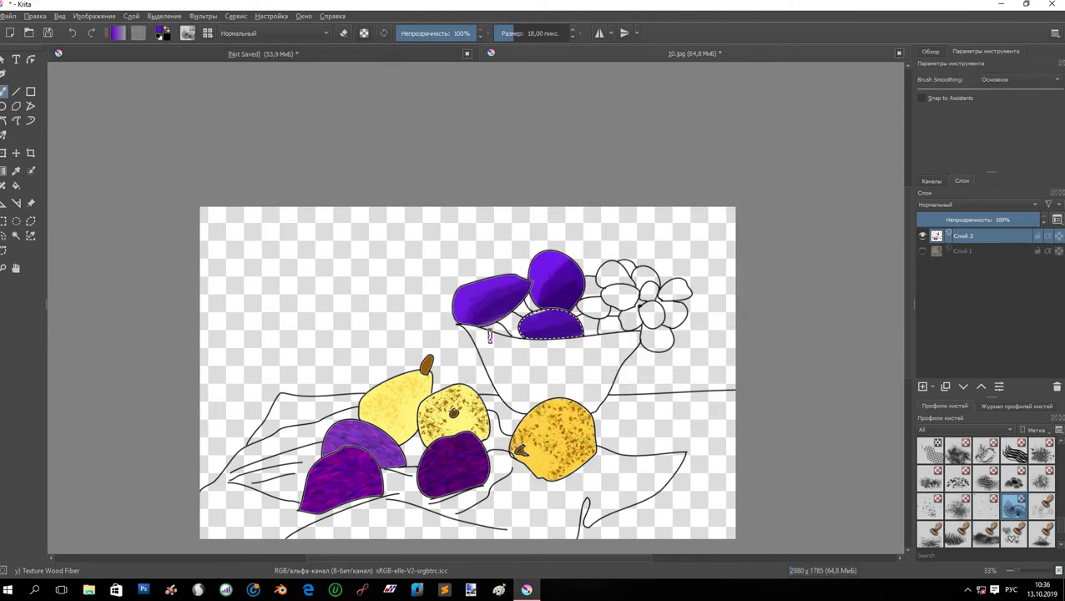
{"action": "right_click", "coordinate": [541, 317]}
{"action": "left_click", "coordinate": [542, 334]}
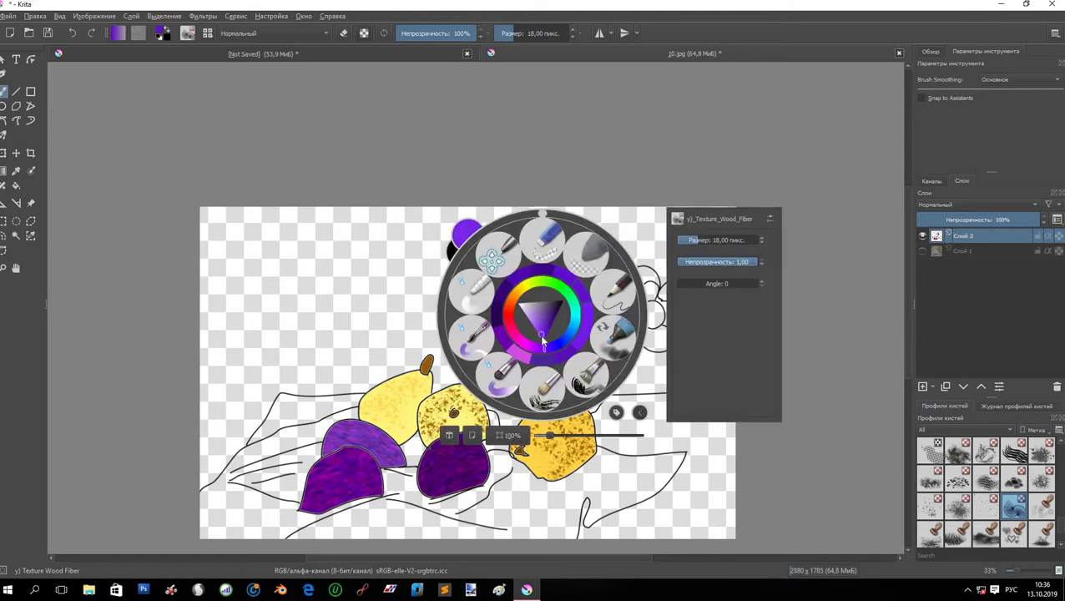
{"action": "left_click", "coordinate": [545, 184]}
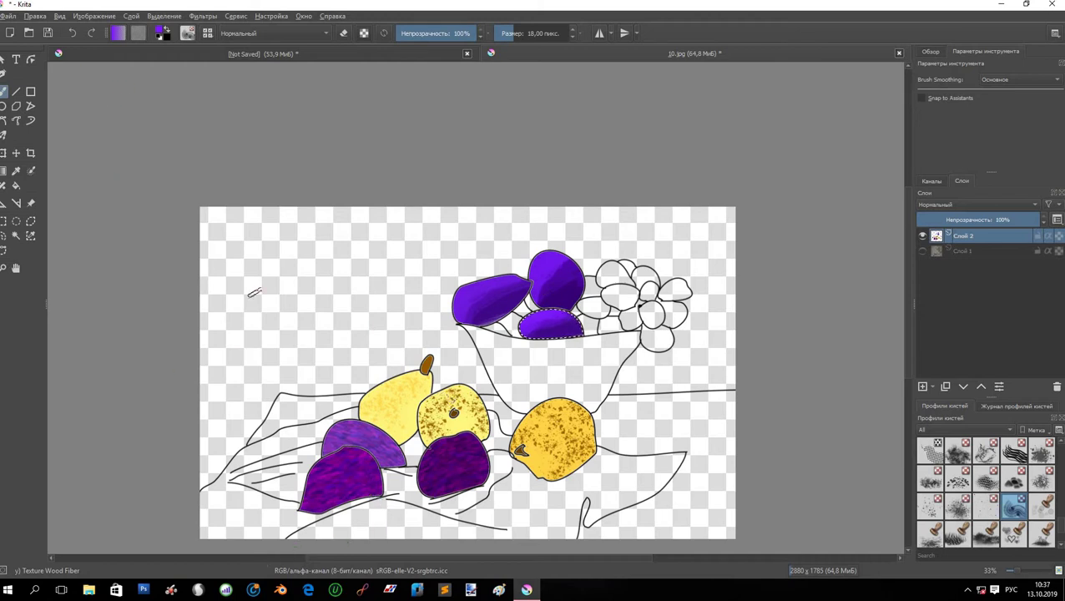
- Magic-wand through the front fruits and background to select only the lowest grape
{"action": "left_click", "coordinate": [15, 235]}
{"action": "left_click", "coordinate": [341, 469]}
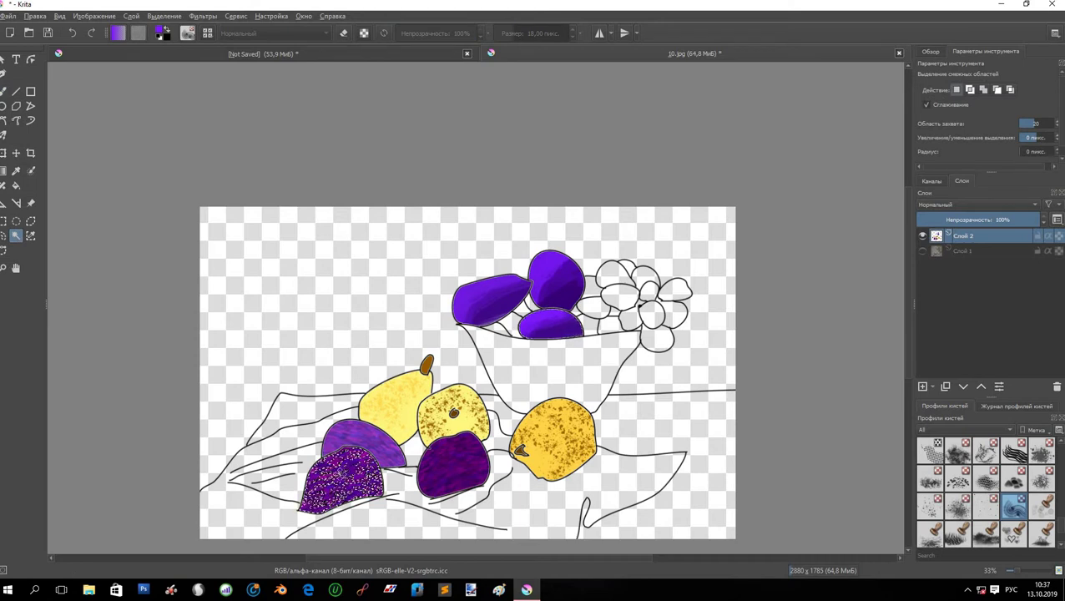
{"action": "left_click", "coordinate": [334, 377]}
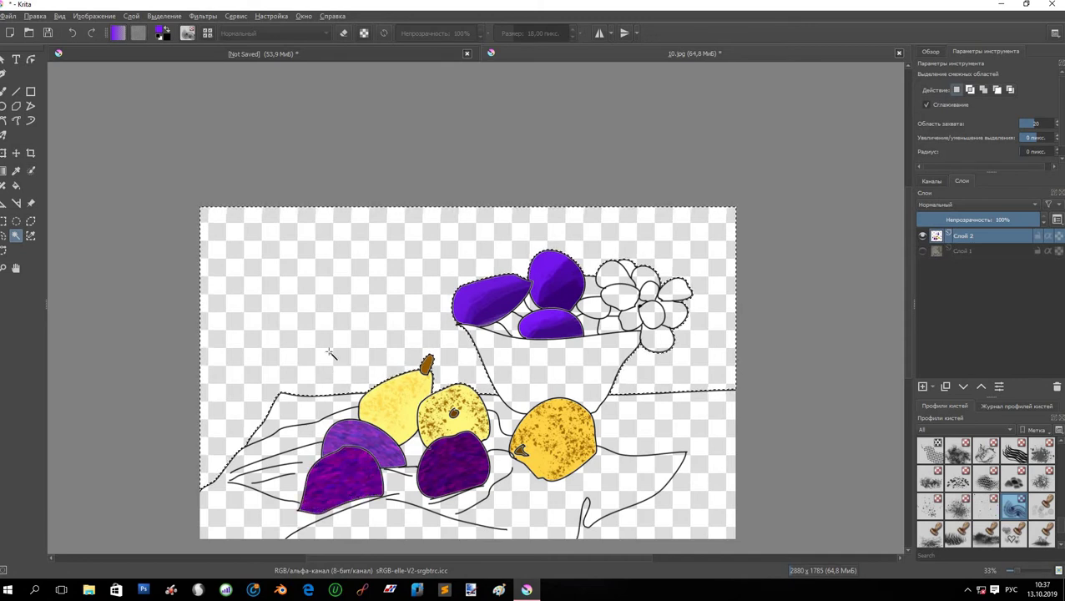
{"action": "left_click", "coordinate": [465, 494], "text": "shift"}
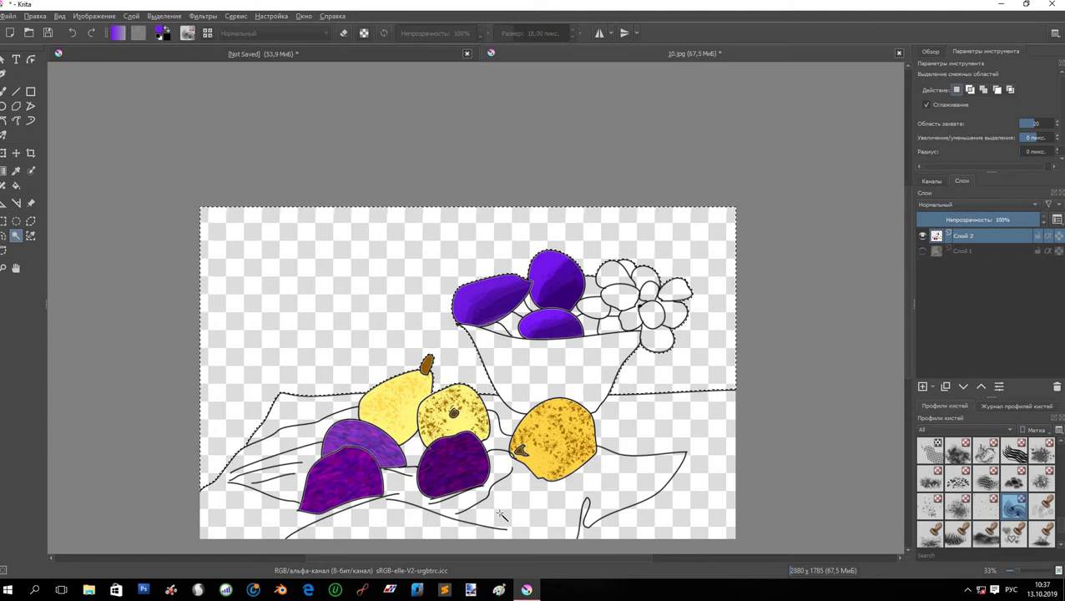
{"action": "left_click", "coordinate": [658, 335]}
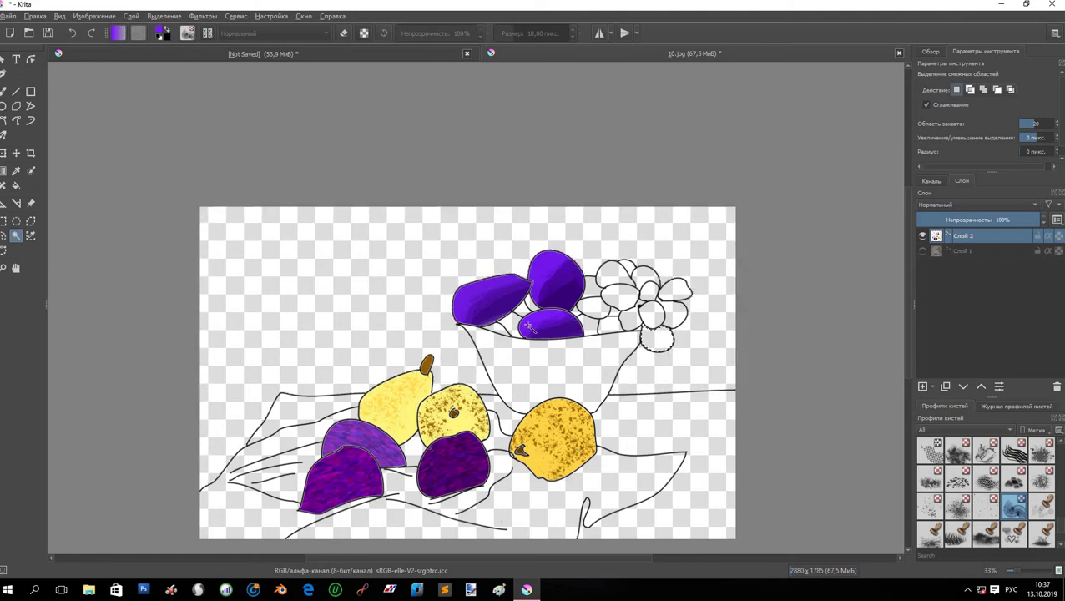
- With the Fill tool and a dark green, fill the lowest grape at the bowl's right edge
{"action": "left_click", "coordinate": [15, 185]}
{"action": "right_click", "coordinate": [334, 292]}
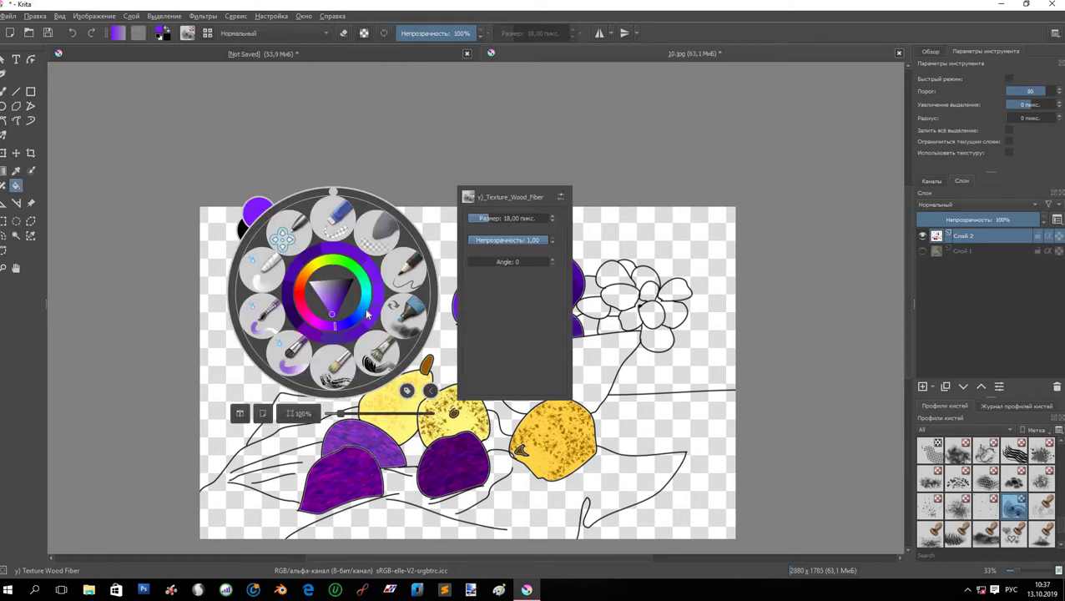
{"action": "left_click", "coordinate": [368, 288]}
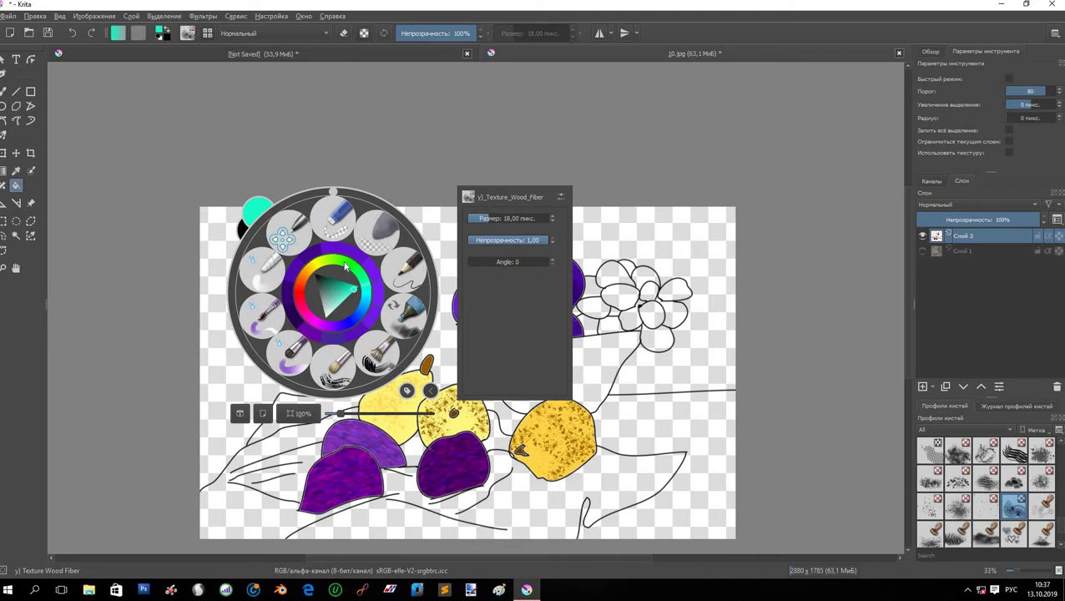
{"action": "left_click", "coordinate": [336, 294]}
{"action": "left_click_drag", "start_coordinate": [332, 286], "coordinate": [327, 281]}
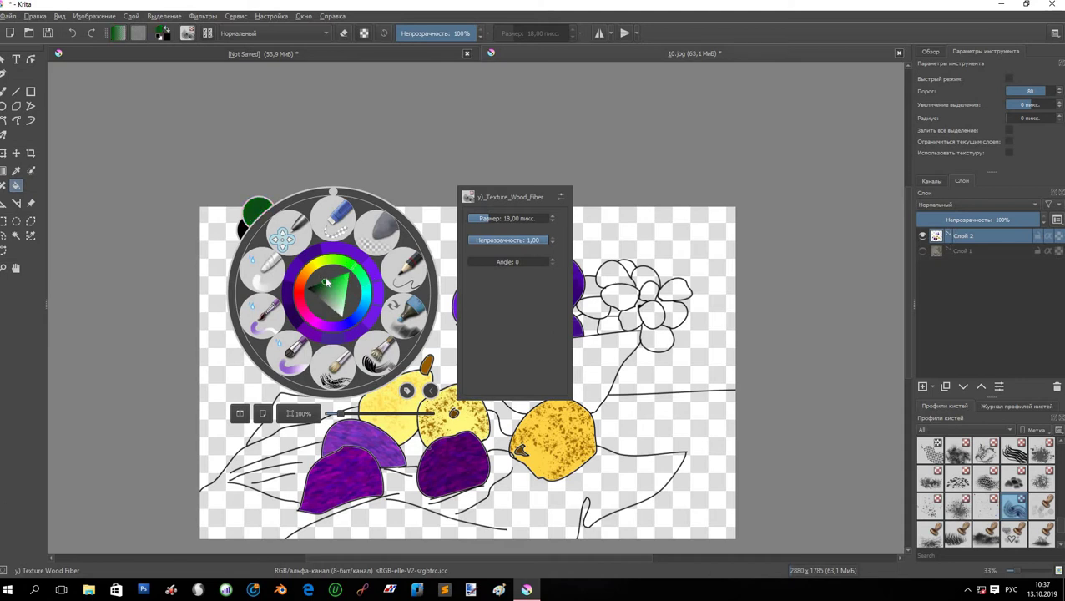
{"action": "left_click", "coordinate": [356, 118]}
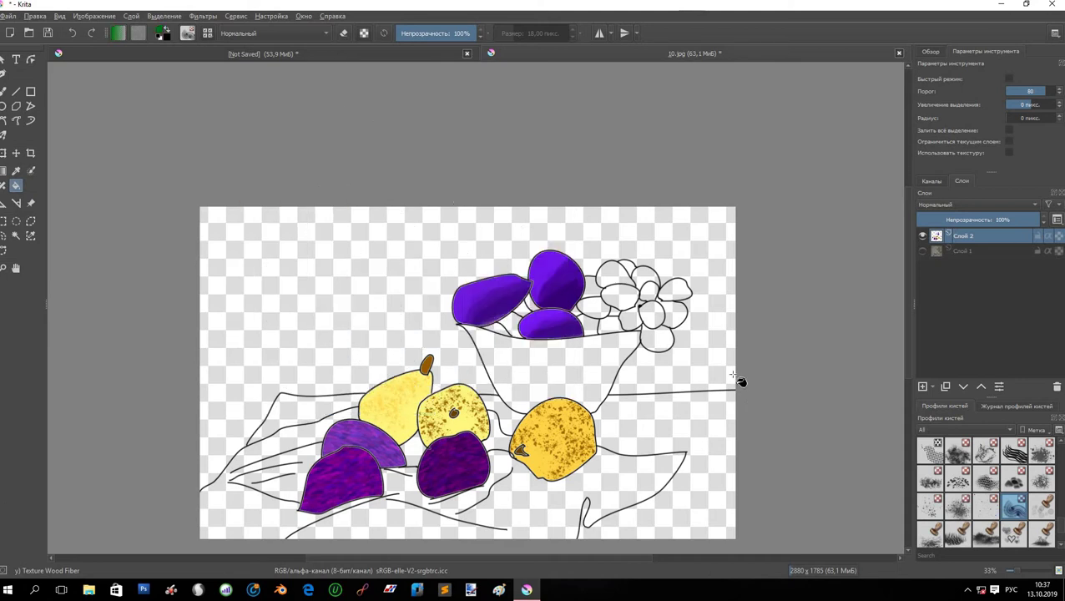
{"action": "left_click", "coordinate": [653, 338]}
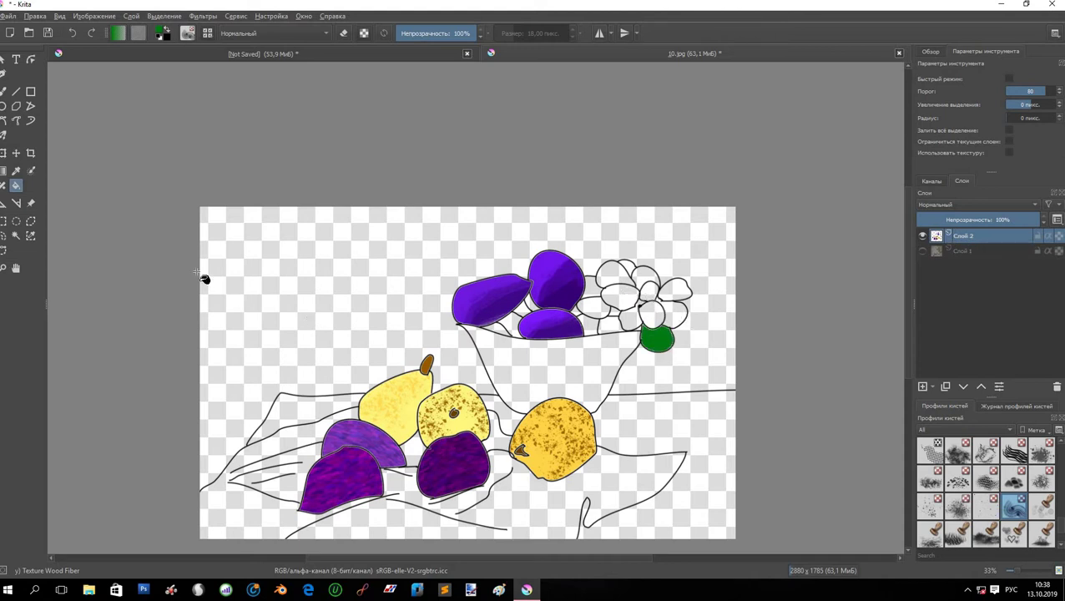
{"action": "scroll", "coordinate": [972, 500], "scroll_direction": "down", "scroll_amount": 2}
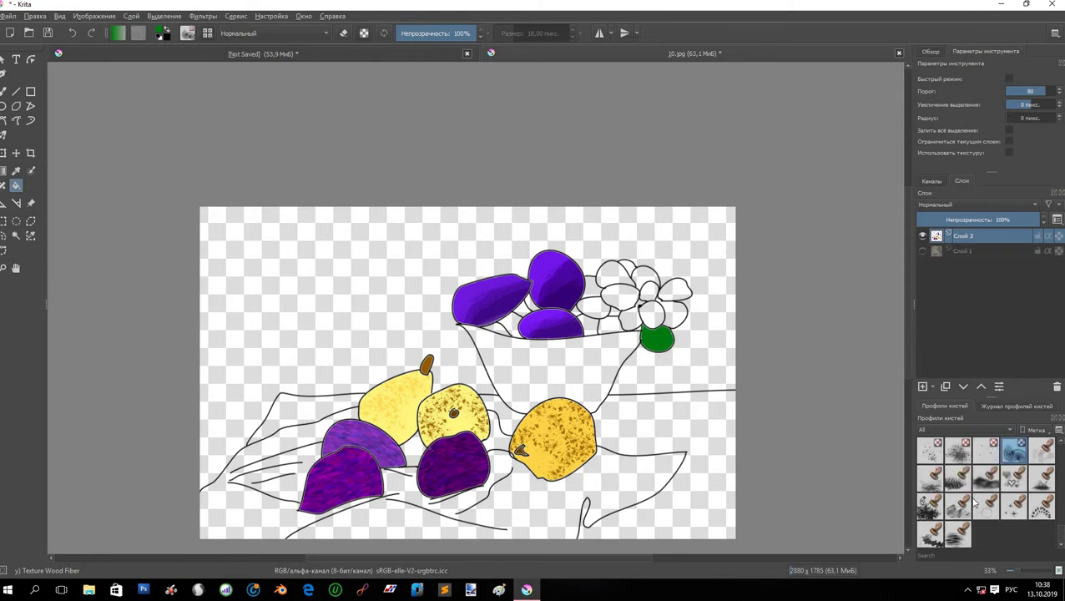
{"action": "scroll", "coordinate": [980, 494], "scroll_direction": "up", "scroll_amount": 5}
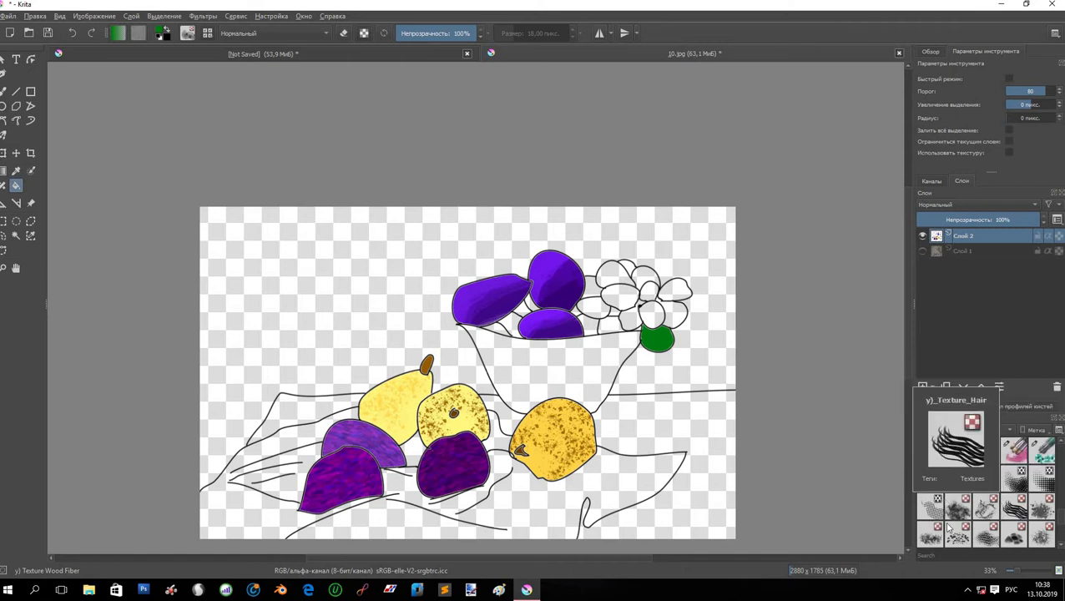
- Pick a light yellow-green from the pop-up palette's colour triangle
{"action": "right_click", "coordinate": [119, 218]}
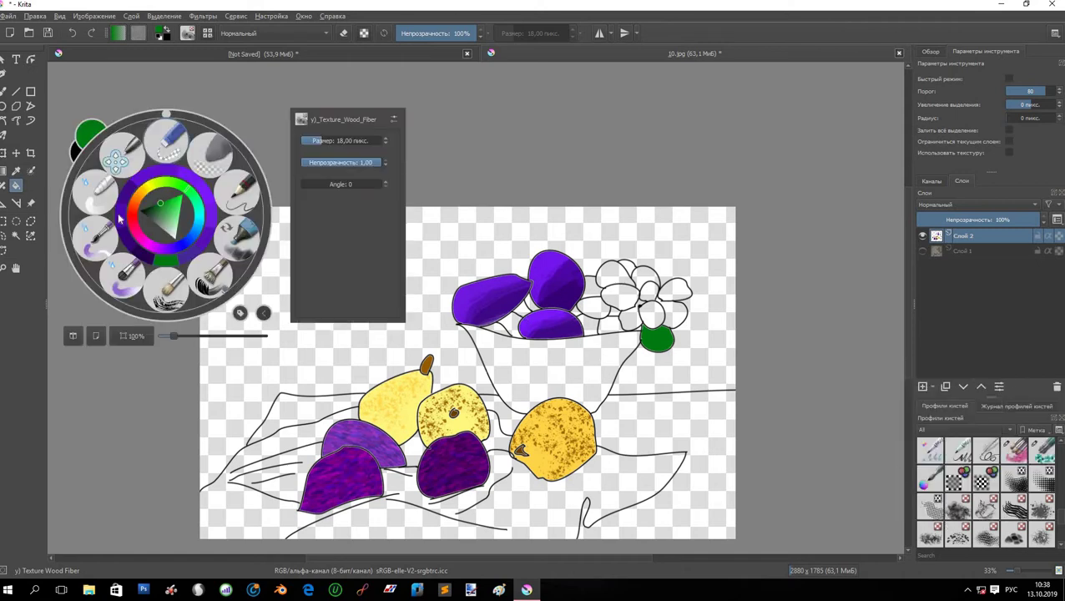
{"action": "left_click", "coordinate": [171, 201]}
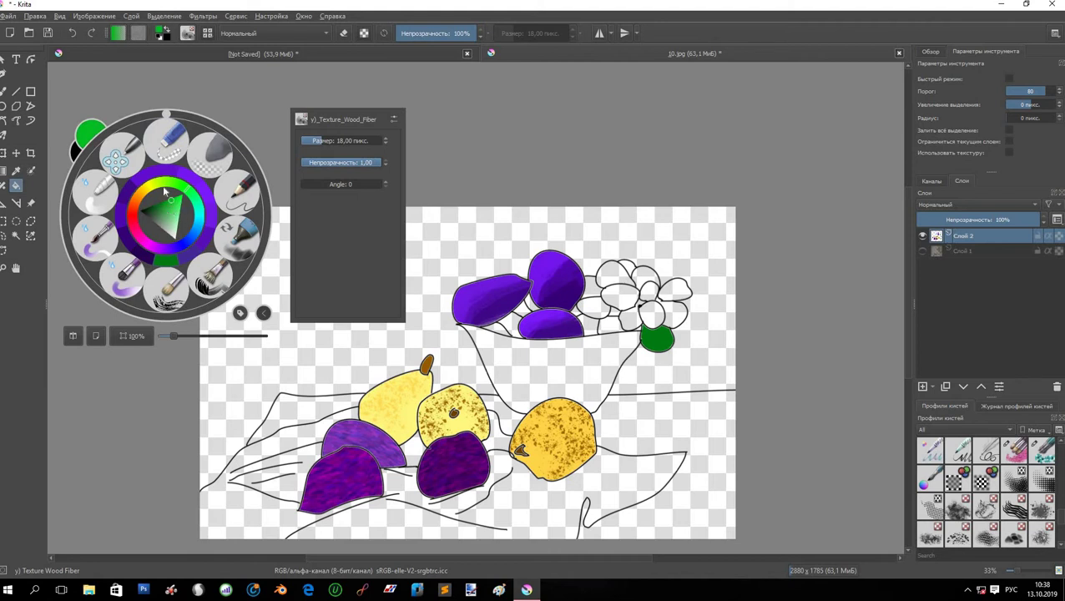
{"action": "left_click", "coordinate": [163, 194]}
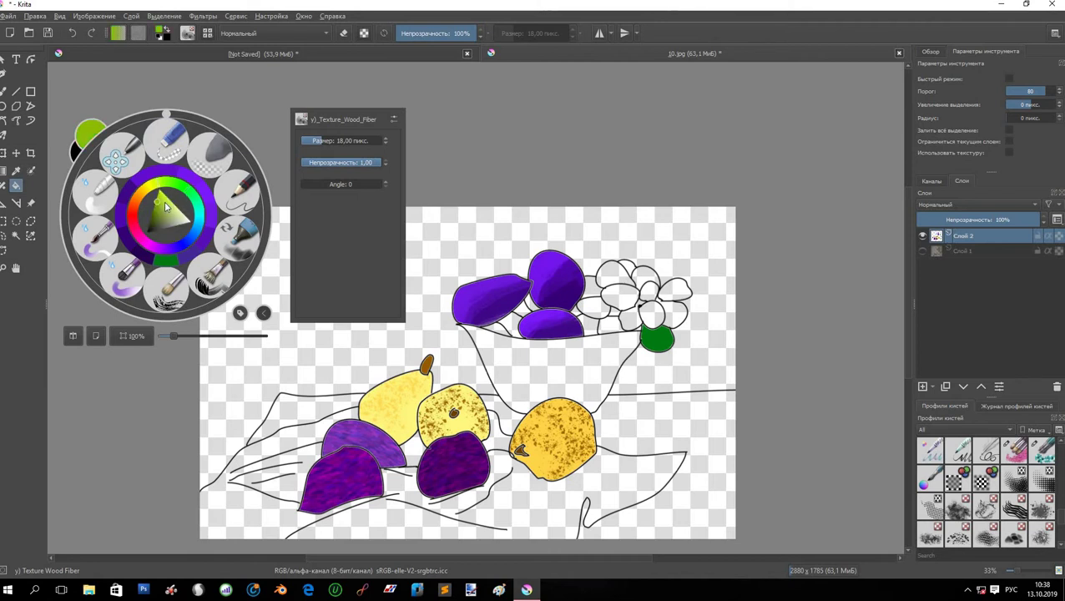
{"action": "left_click", "coordinate": [164, 199]}
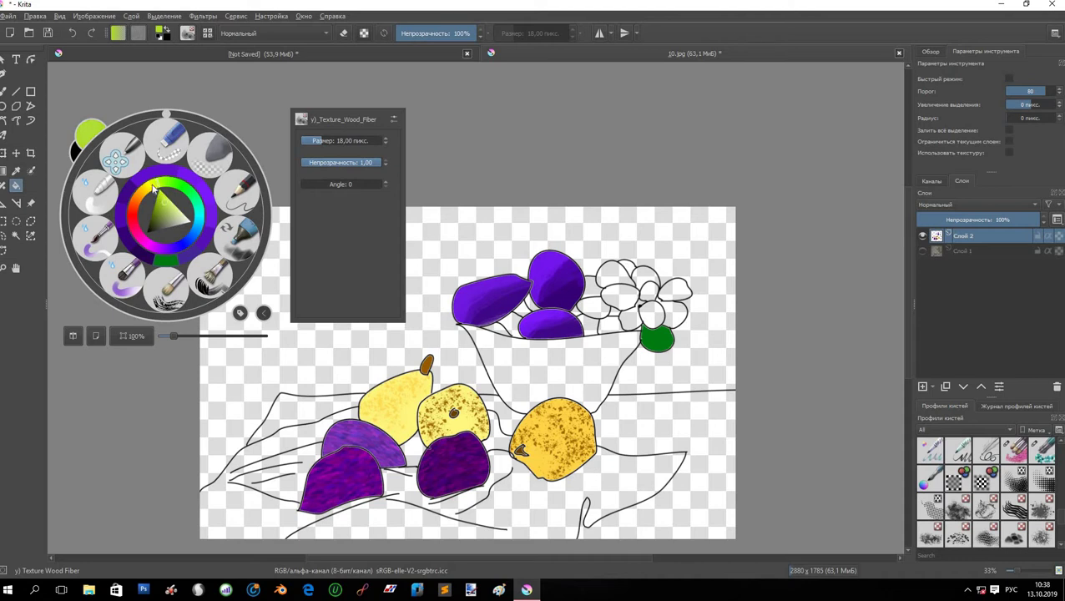
{"action": "left_click", "coordinate": [154, 190]}
{"action": "left_click", "coordinate": [655, 315]}
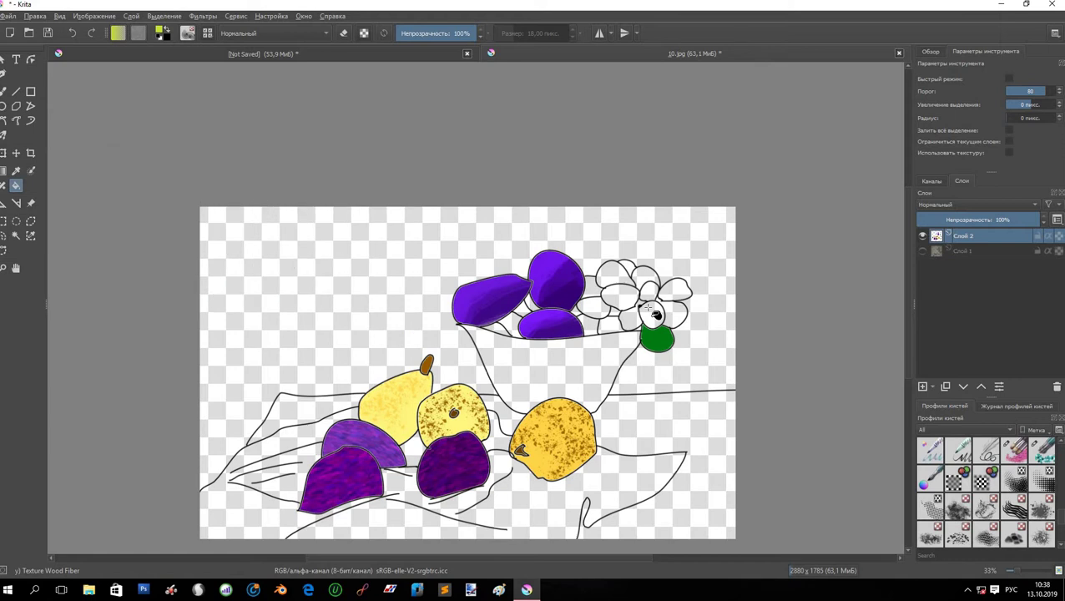
- Fill four grapes yellow-green: beside the dark one, top-left, right-hand, and another left grape
{"action": "left_click", "coordinate": [650, 311]}
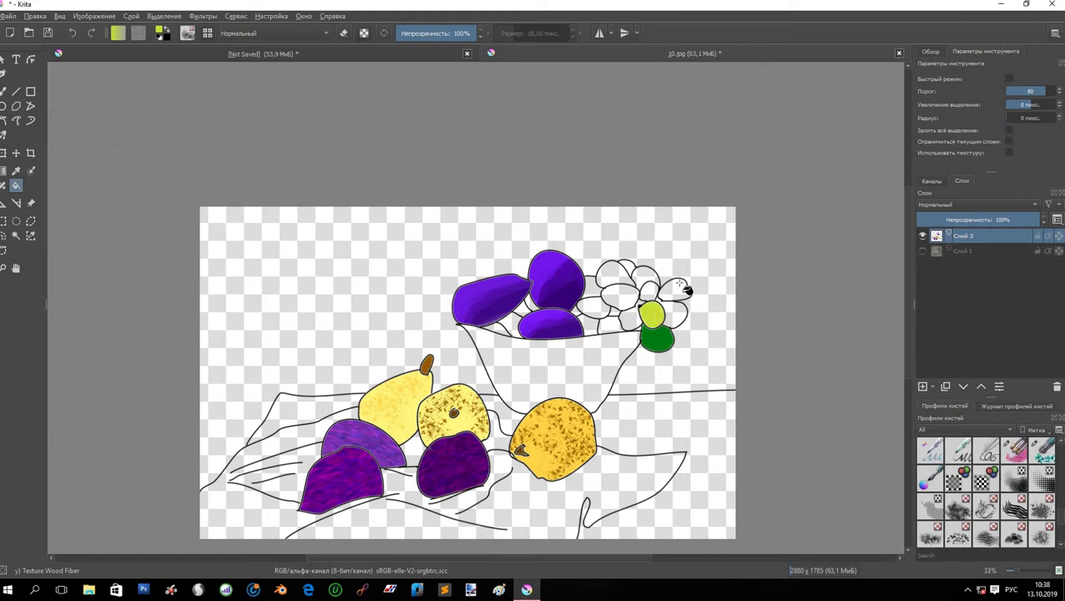
{"action": "left_click", "coordinate": [612, 274]}
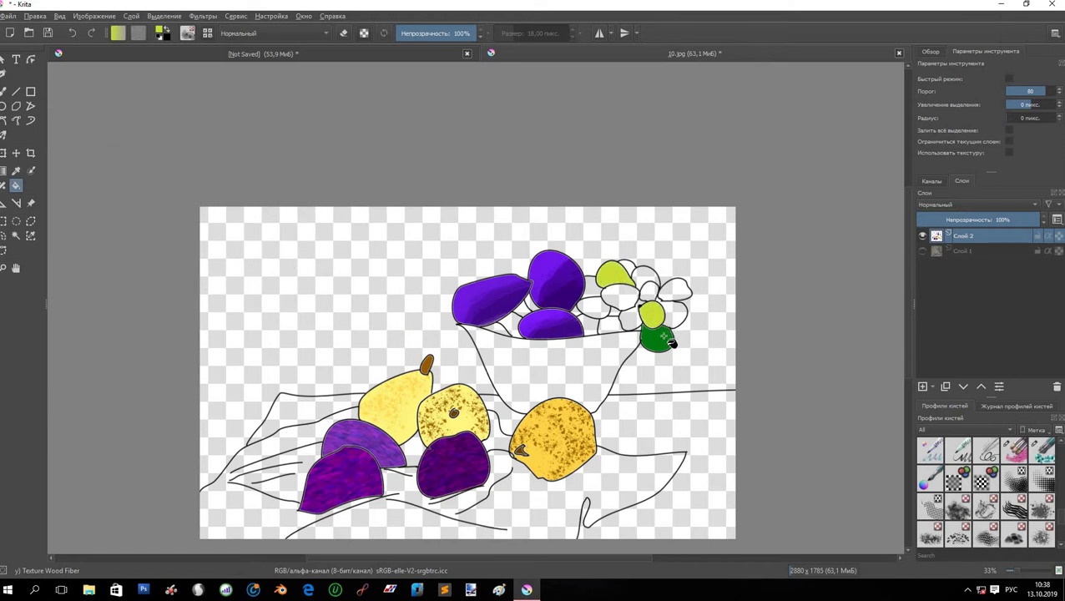
{"action": "left_click", "coordinate": [677, 295]}
{"action": "left_click", "coordinate": [605, 307]}
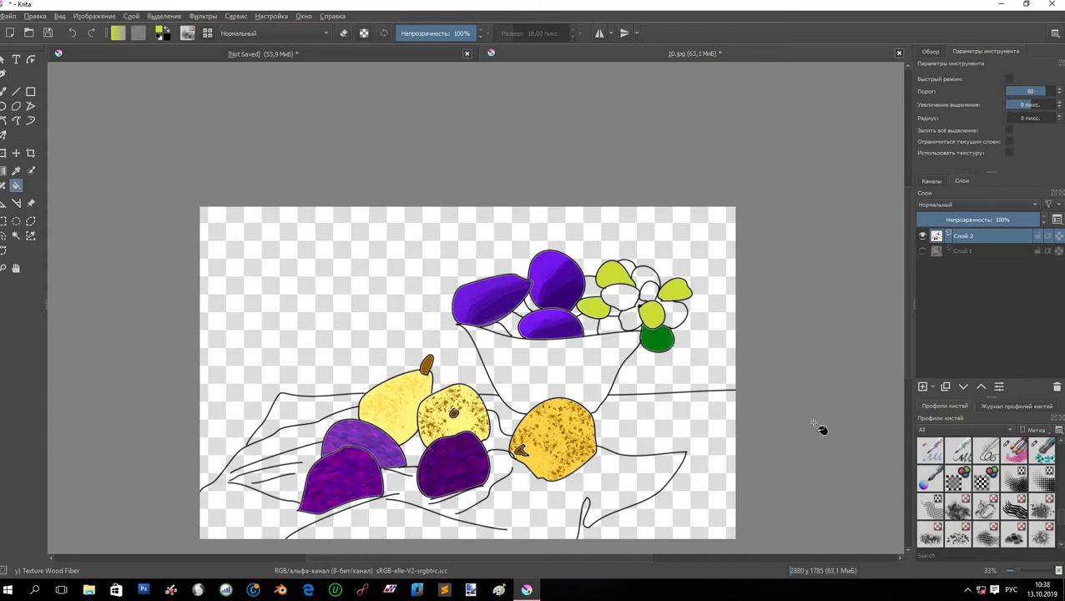
- Choose the Texture Hair preset on the Freehand Brush tool with dark green as paint colour
{"action": "left_click", "coordinate": [1014, 506]}
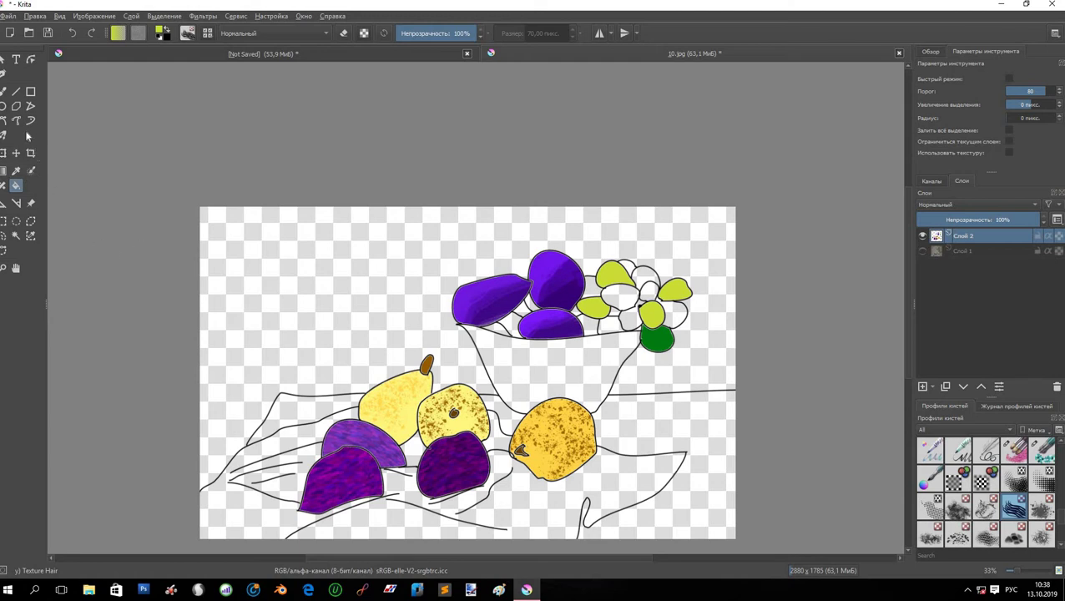
{"action": "left_click", "coordinate": [4, 92]}
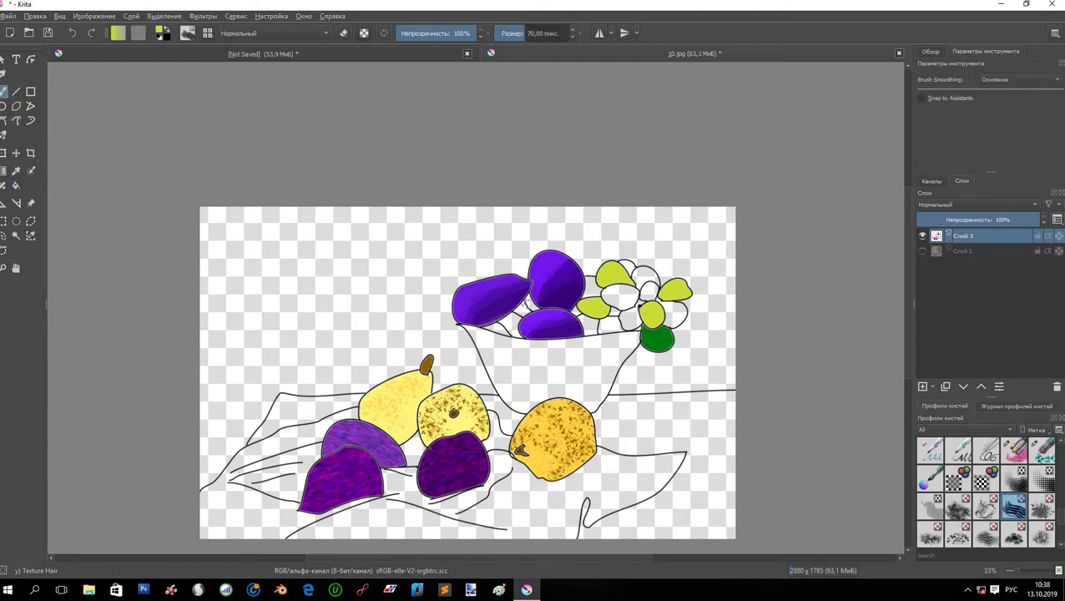
{"action": "right_click", "coordinate": [380, 286]}
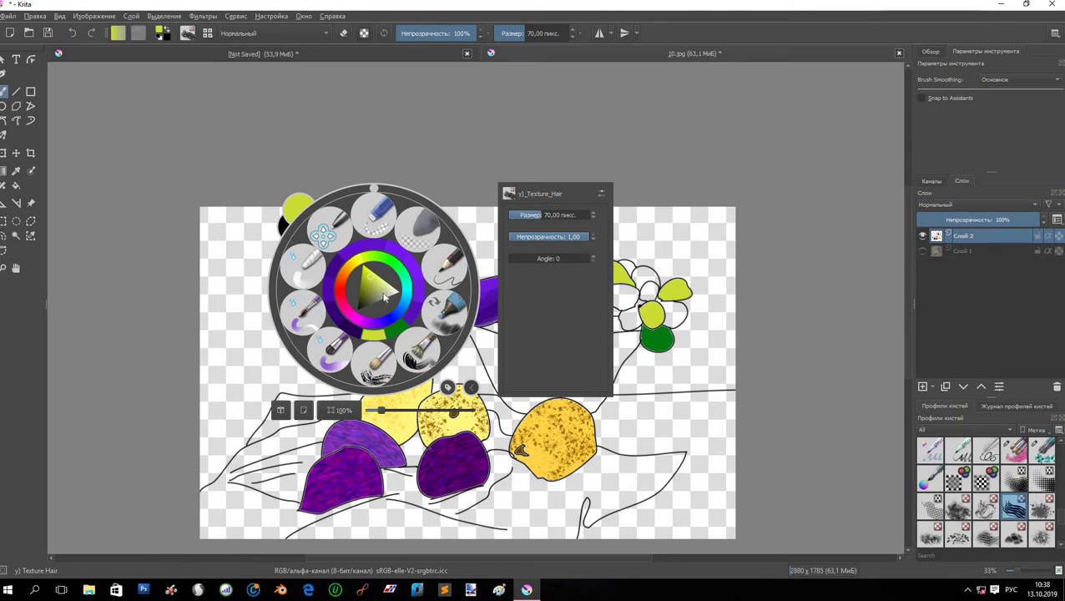
{"action": "left_click", "coordinate": [373, 334]}
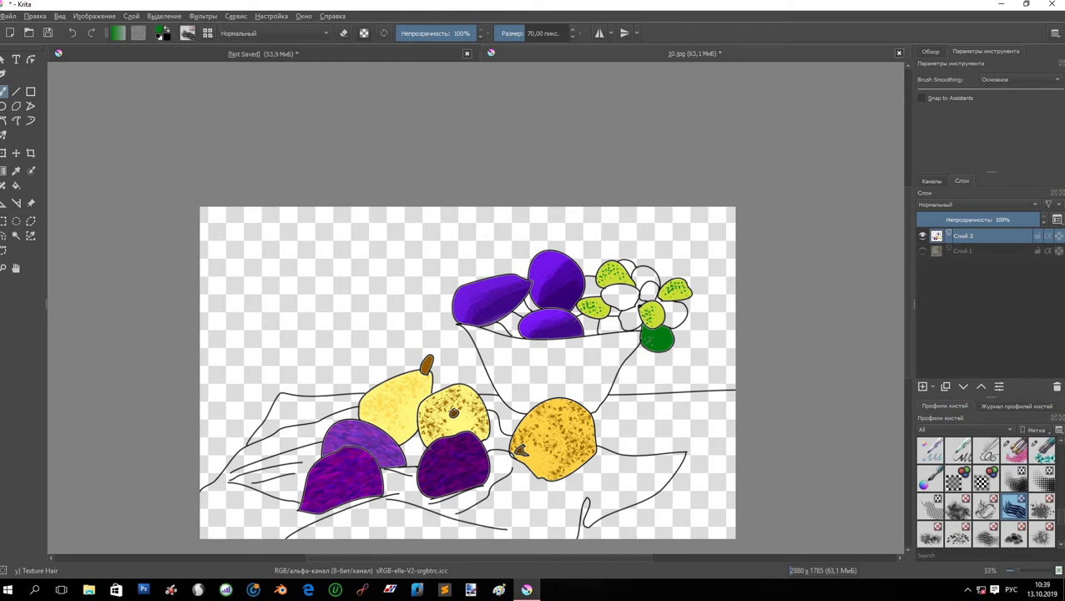
- Set the paint colour to light yellow-green from the pop-up palette, ending on the Fill tool
{"action": "right_click", "coordinate": [518, 338]}
{"action": "left_click", "coordinate": [518, 388]}
{"action": "left_click", "coordinate": [16, 236]}
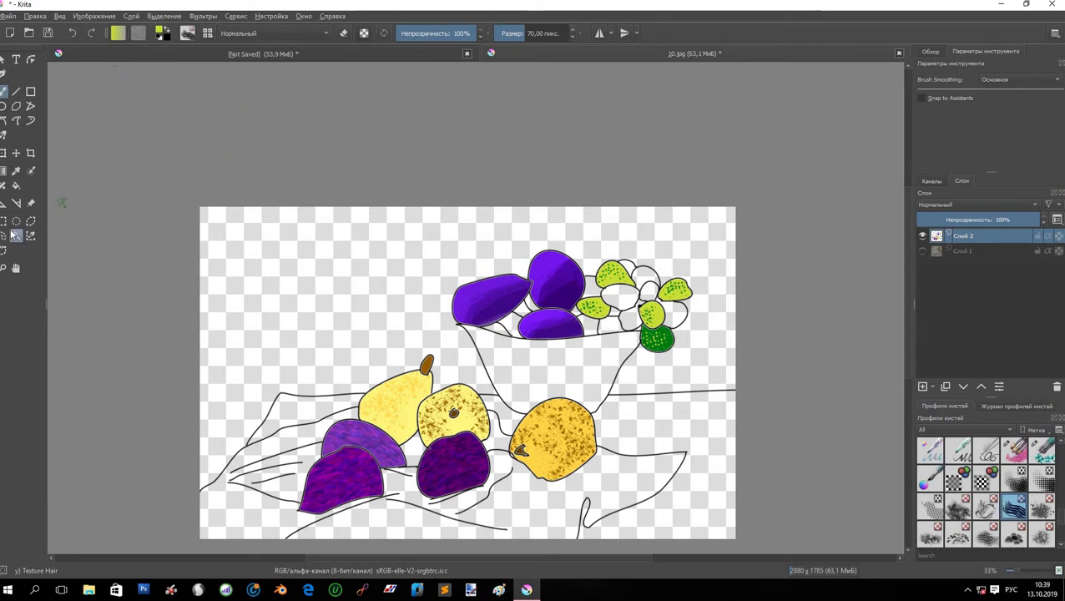
{"action": "right_click", "coordinate": [236, 269]}
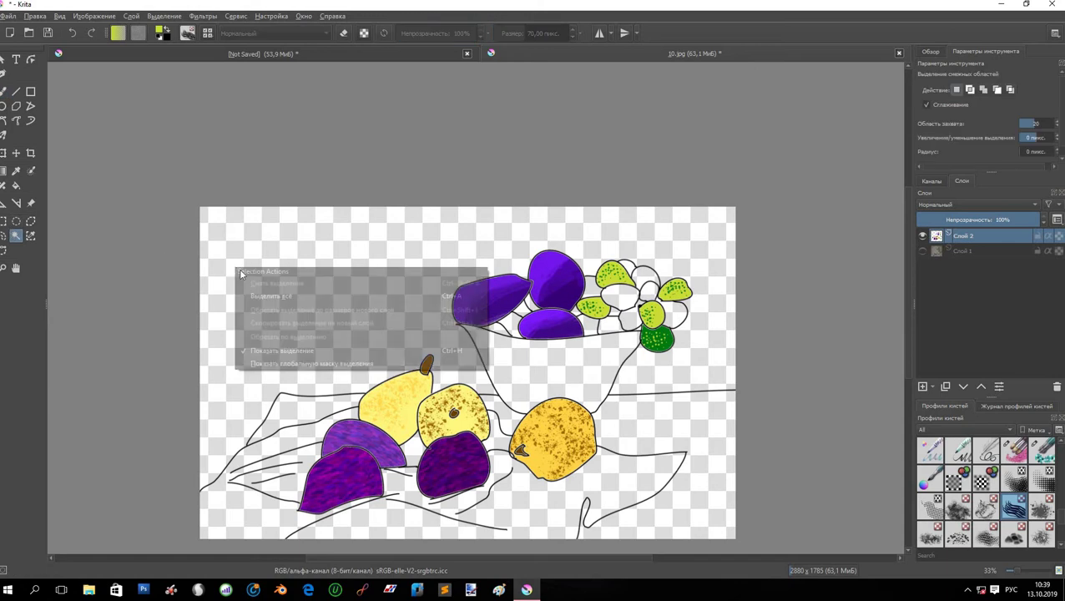
{"action": "left_click", "coordinate": [91, 228]}
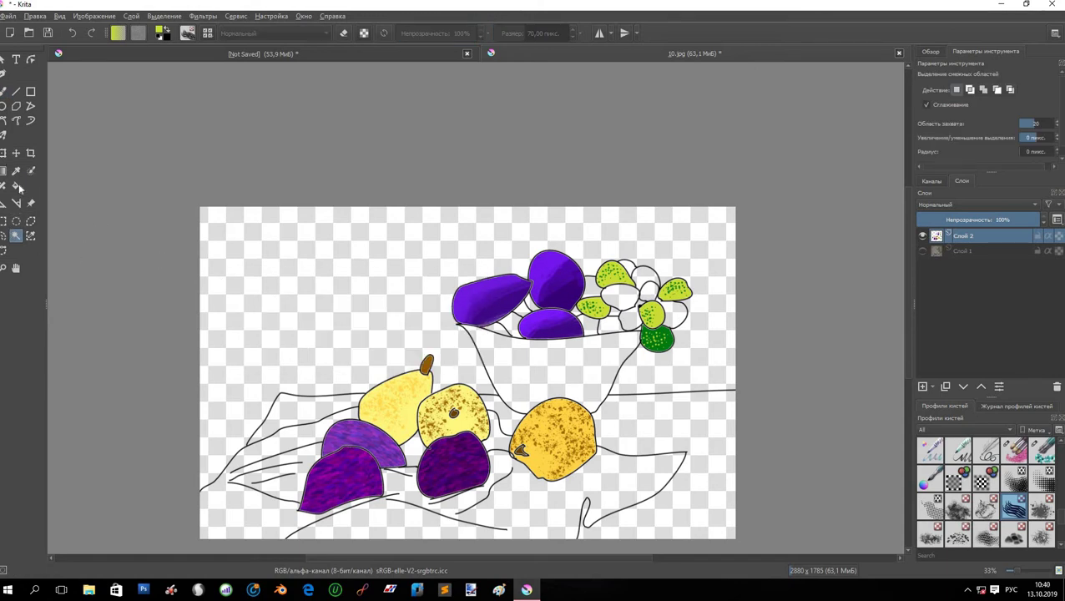
{"action": "left_click", "coordinate": [17, 186]}
- Switch to an olive green and fill white grape gaps and gaps around the plums
{"action": "right_click", "coordinate": [404, 286]}
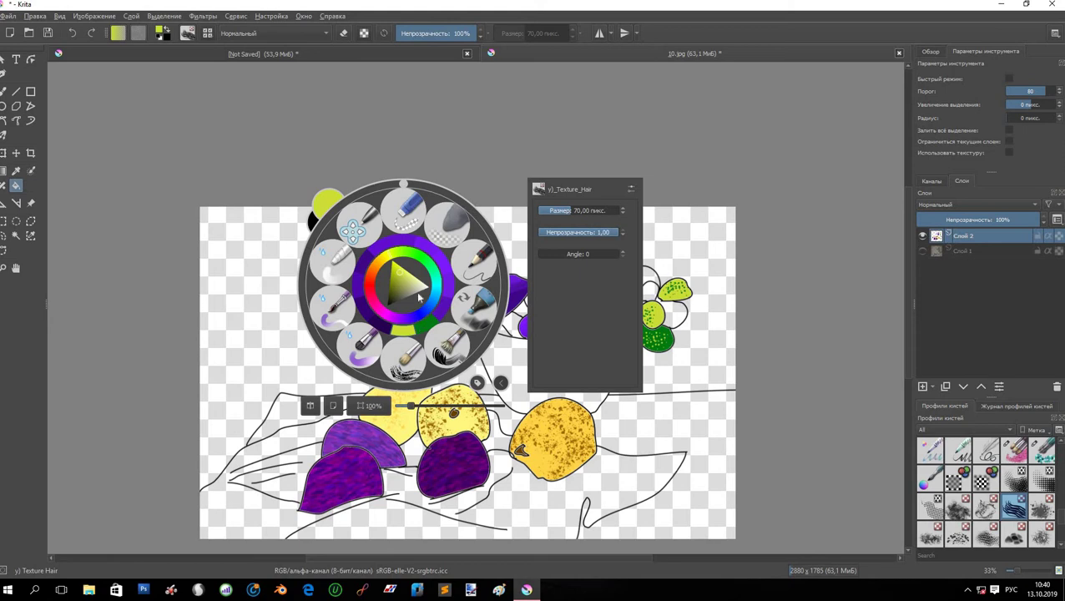
{"action": "left_click_drag", "start_coordinate": [392, 278], "coordinate": [389, 281]}
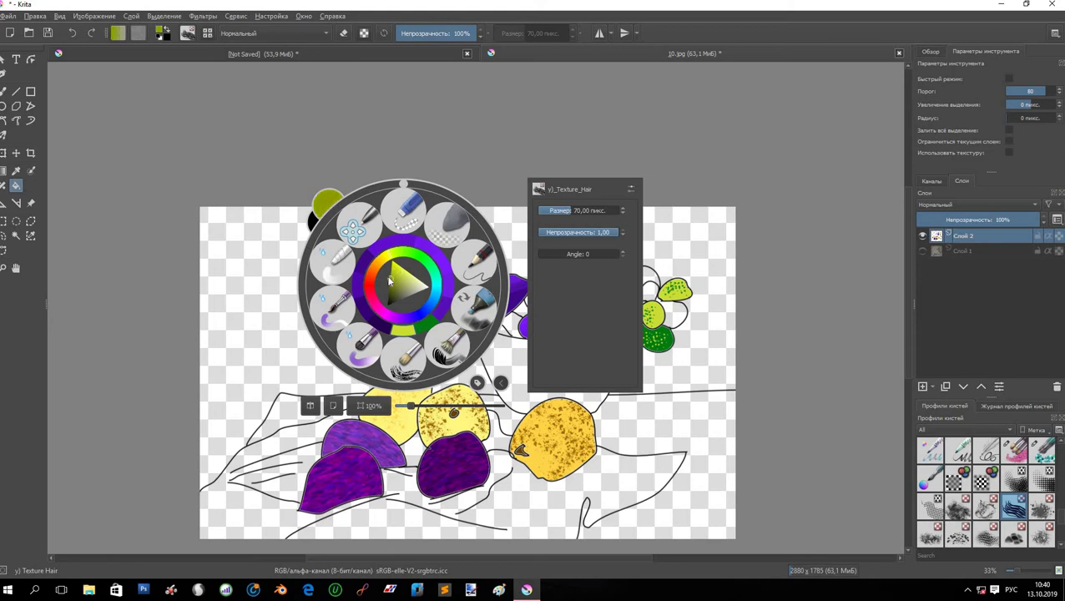
{"action": "left_click", "coordinate": [433, 127]}
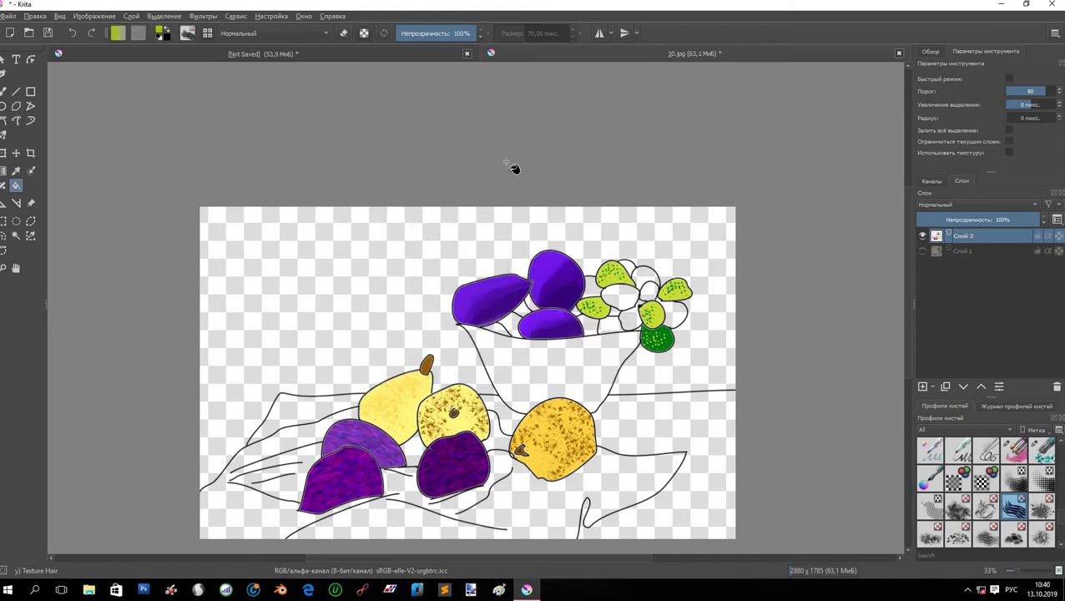
{"action": "left_click", "coordinate": [672, 315]}
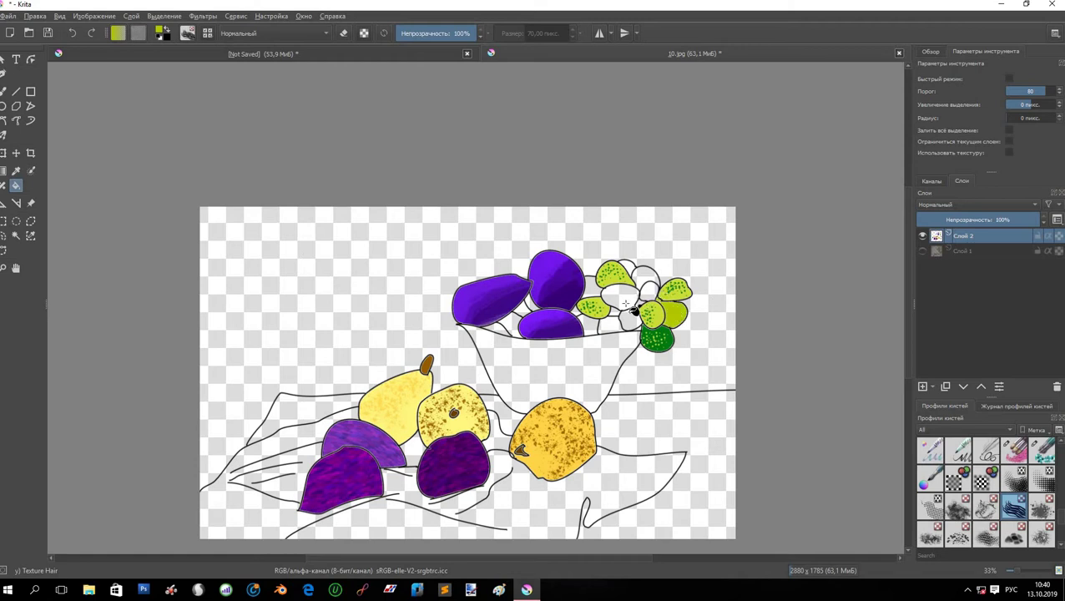
{"action": "left_click", "coordinate": [616, 305]}
{"action": "left_click", "coordinate": [588, 325]}
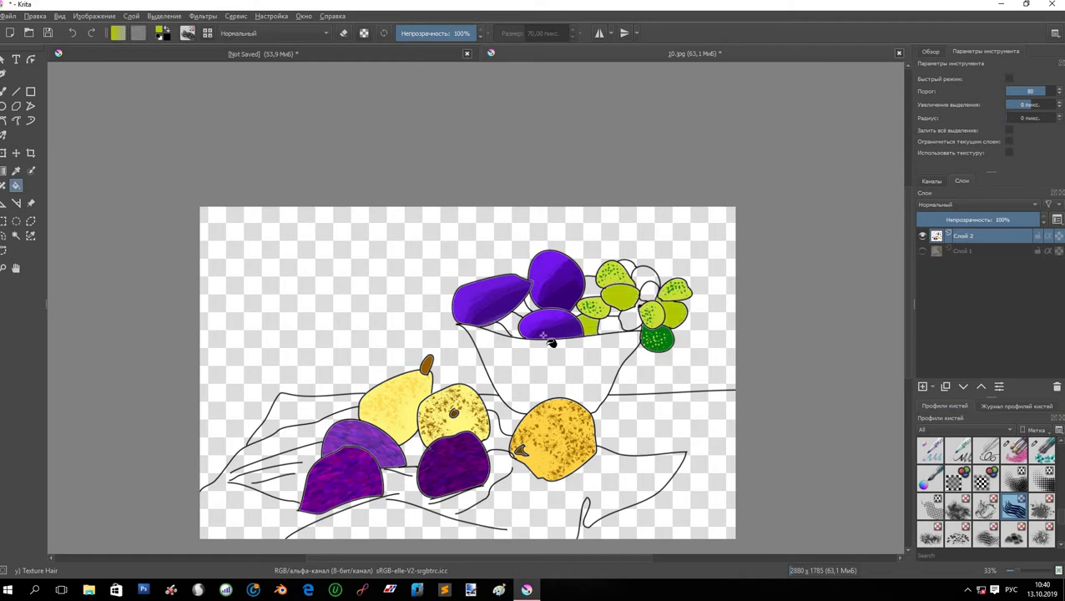
{"action": "left_click", "coordinate": [511, 325]}
- Fill the bowl-rim gap, a white grape and gaps between leaves and grapes with darker green
{"action": "right_click", "coordinate": [316, 318]}
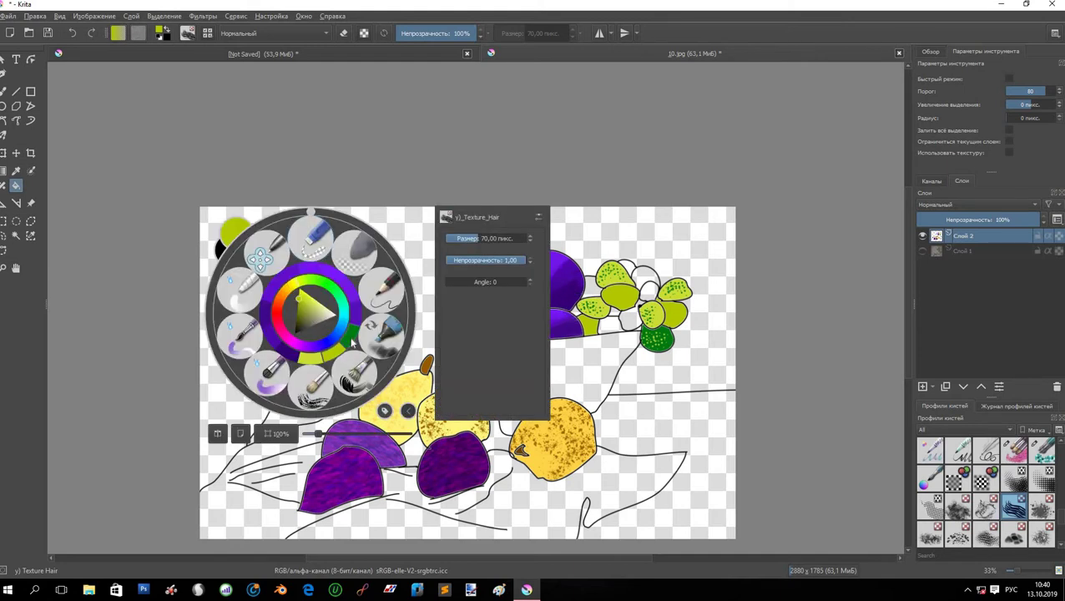
{"action": "left_click", "coordinate": [415, 345]}
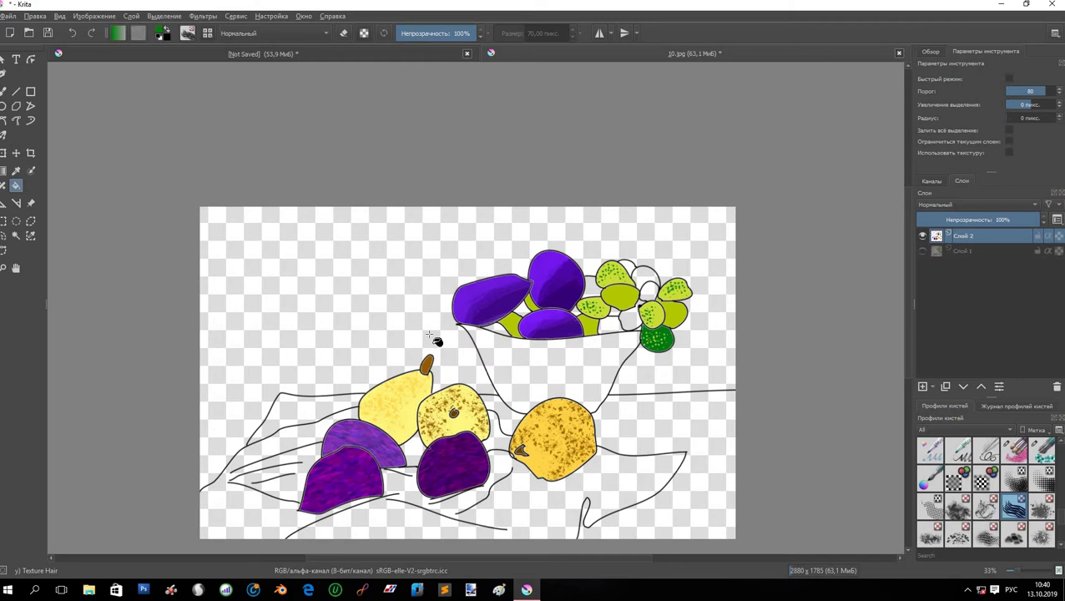
{"action": "left_click", "coordinate": [500, 333]}
{"action": "left_click", "coordinate": [643, 279]}
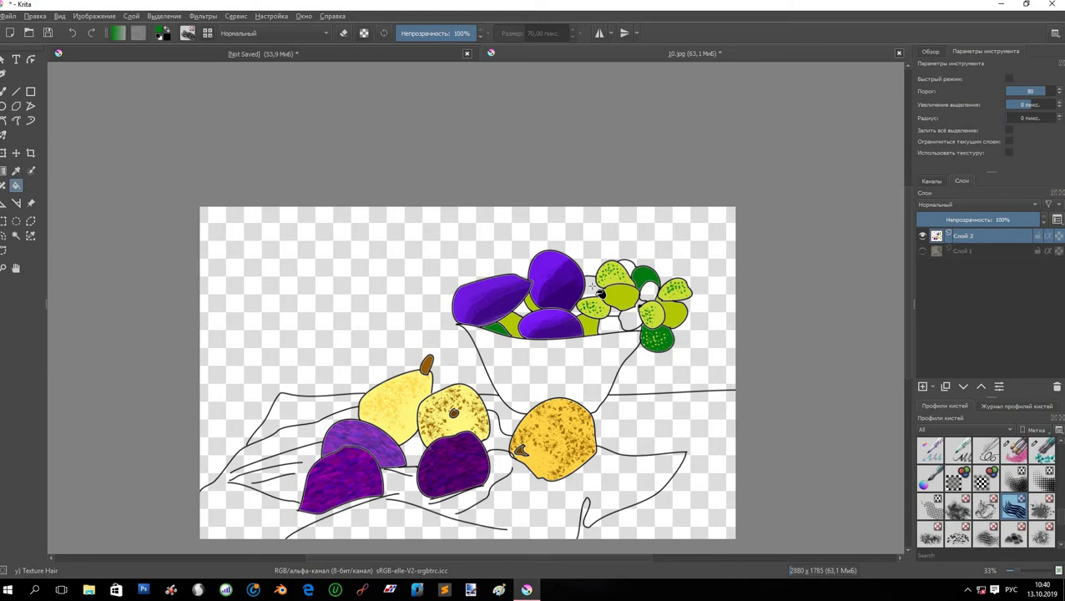
{"action": "left_click", "coordinate": [592, 287]}
{"action": "left_click", "coordinate": [612, 322]}
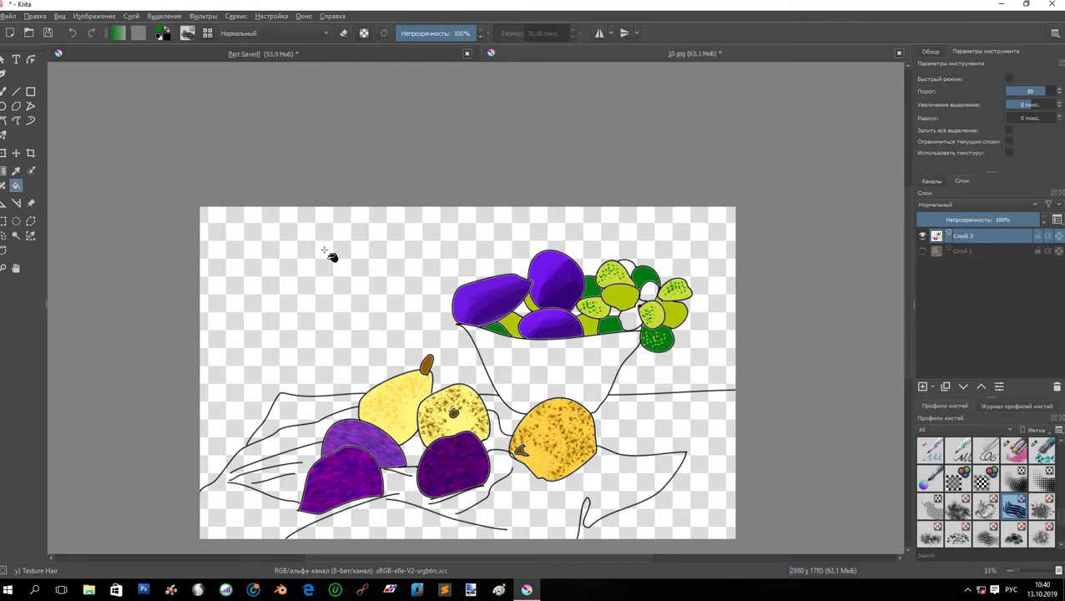
- Pick a bright yellow-green and fill the remaining small gaps among grapes and plums
{"action": "right_click", "coordinate": [163, 314]}
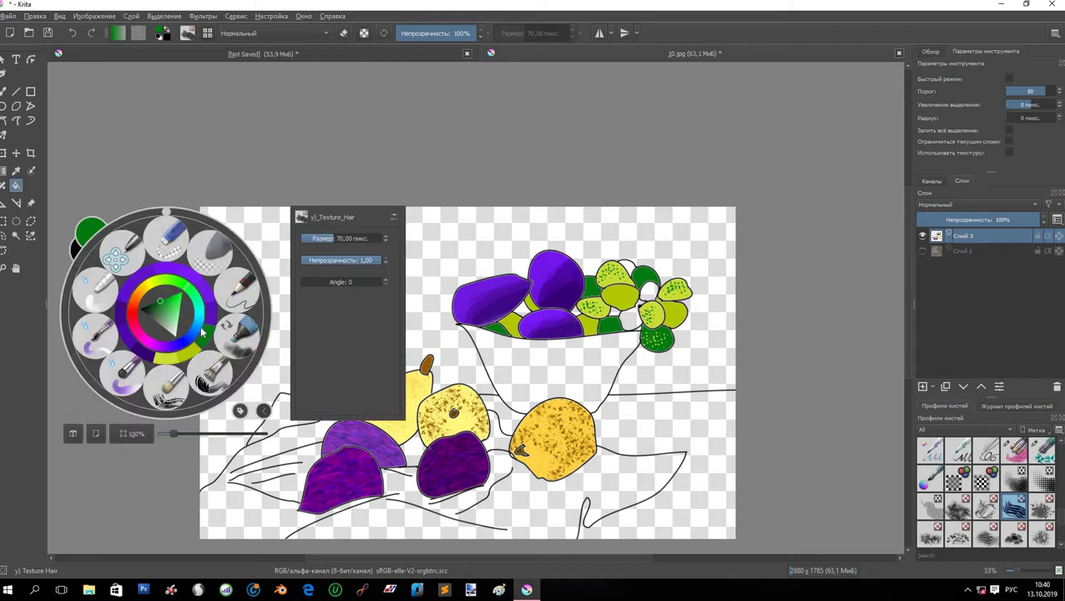
{"action": "left_click", "coordinate": [152, 286]}
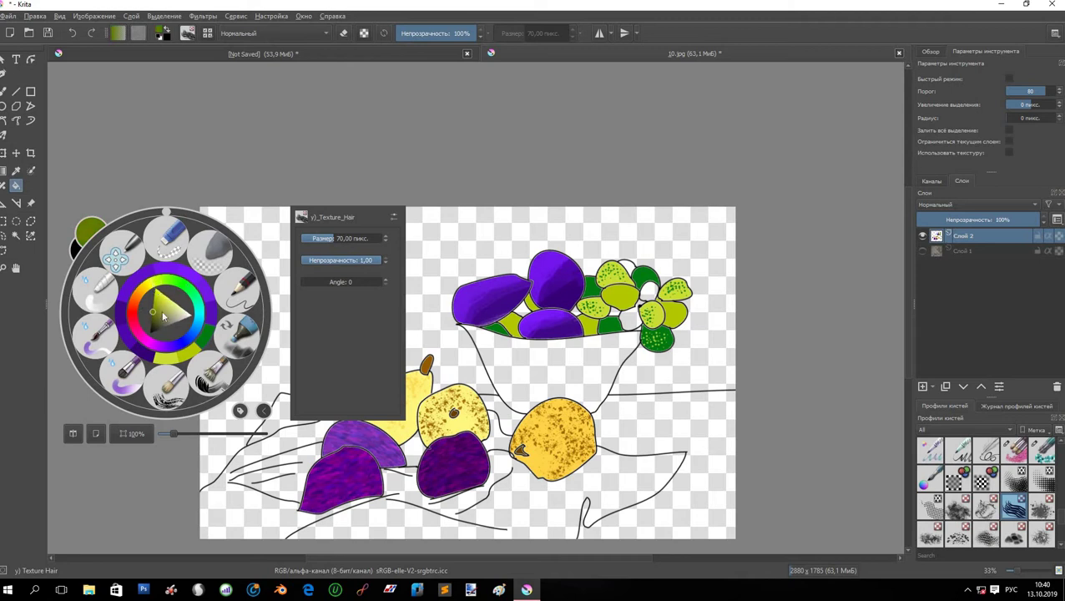
{"action": "left_click", "coordinate": [158, 309]}
{"action": "left_click", "coordinate": [158, 296]}
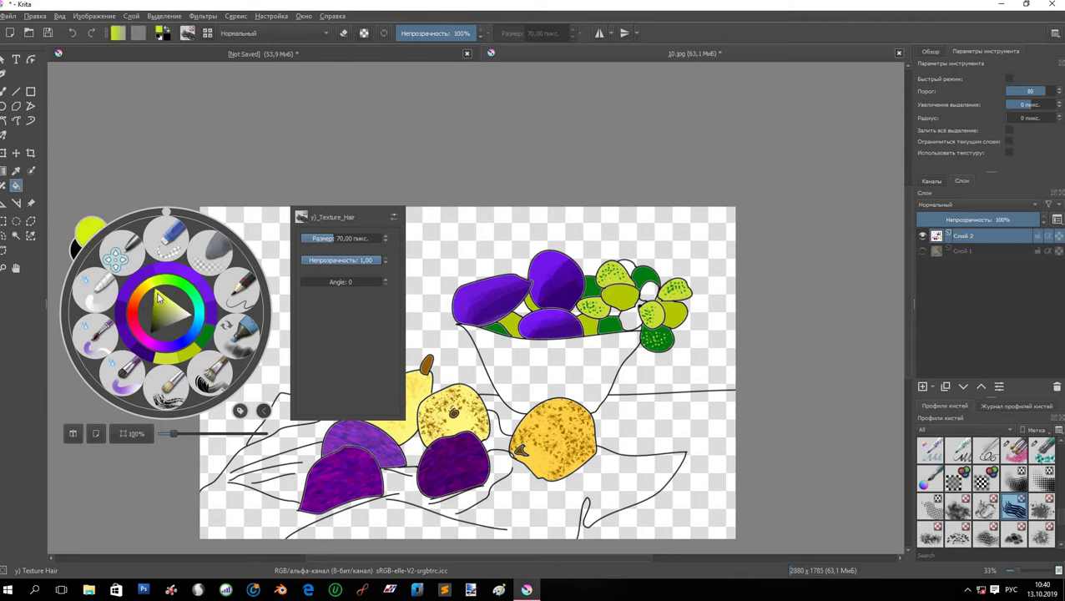
{"action": "left_click", "coordinate": [636, 324]}
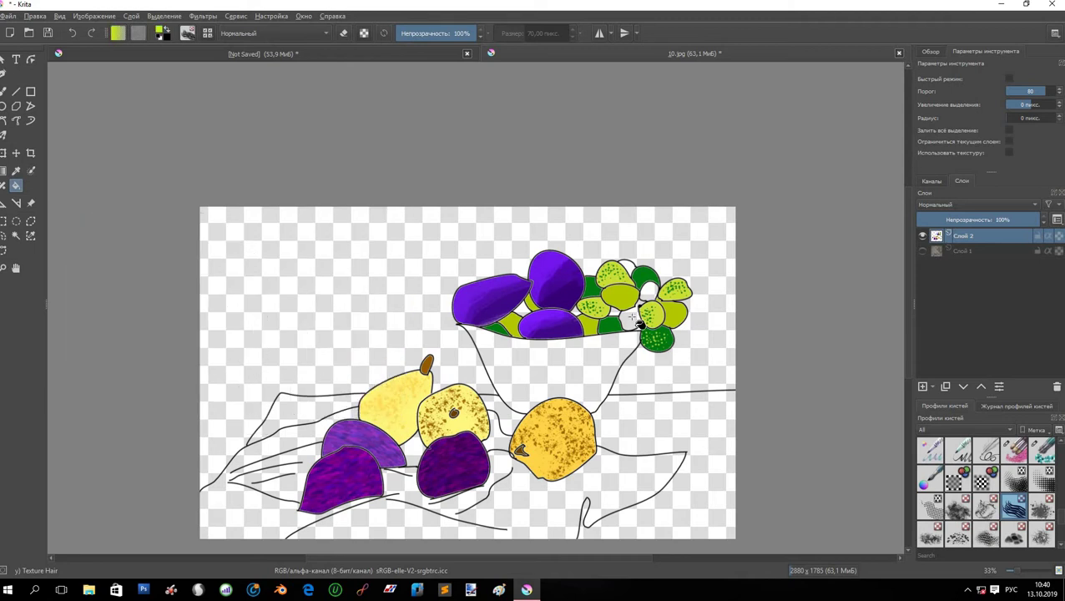
{"action": "left_click", "coordinate": [619, 318]}
{"action": "left_click", "coordinate": [524, 310]}
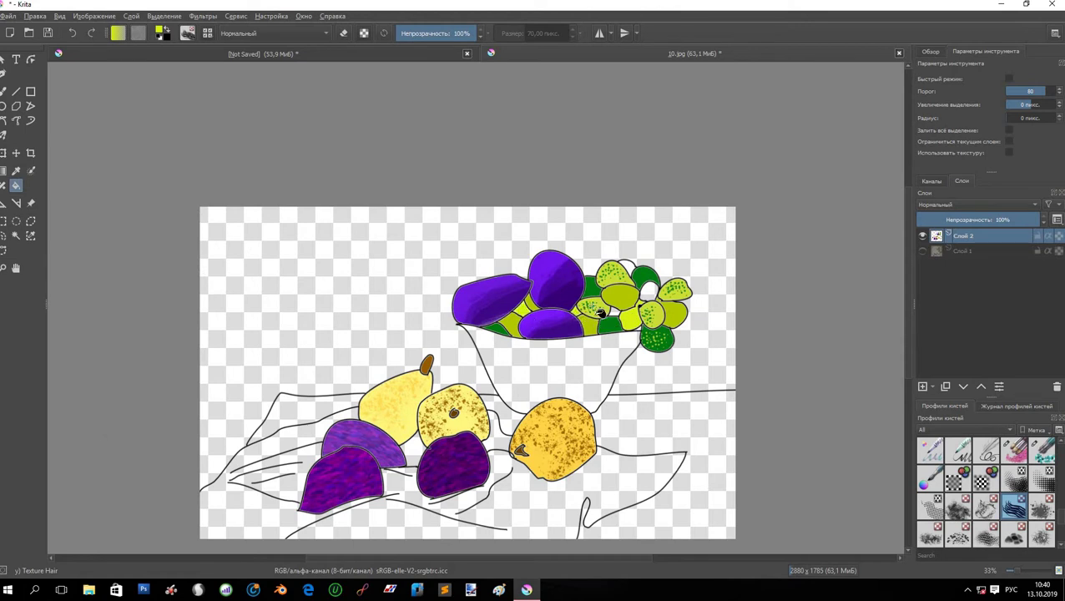
{"action": "left_click", "coordinate": [649, 292]}
{"action": "left_click", "coordinate": [632, 268]}
{"action": "left_click", "coordinate": [618, 315]}
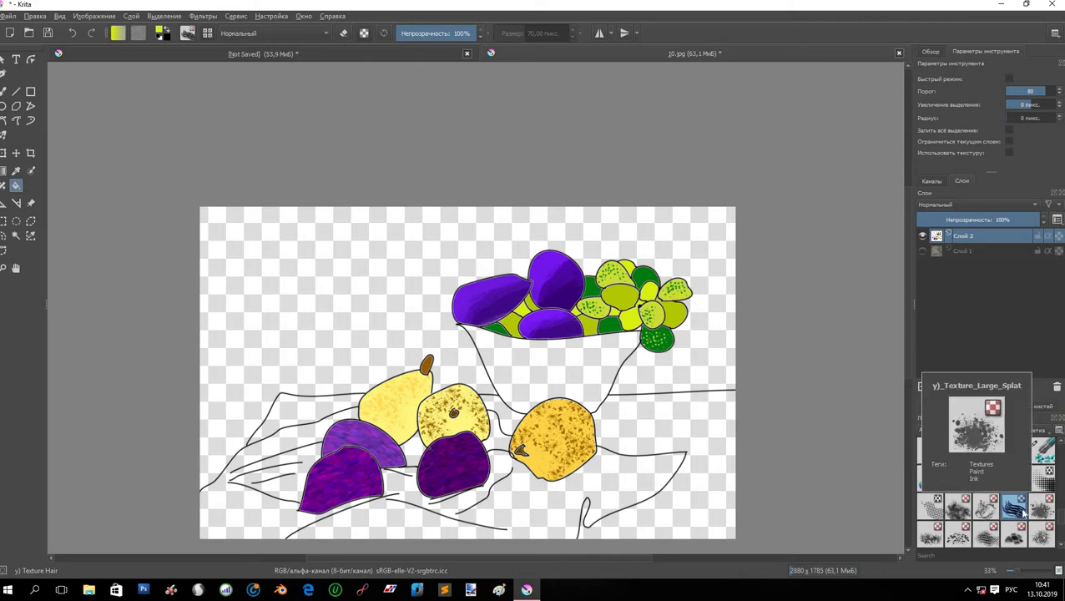
- Dab green, yellow-green and darker green speckles onto the grapes with the Freehand Brush
{"action": "left_click", "coordinate": [5, 93]}
{"action": "right_click", "coordinate": [438, 318]}
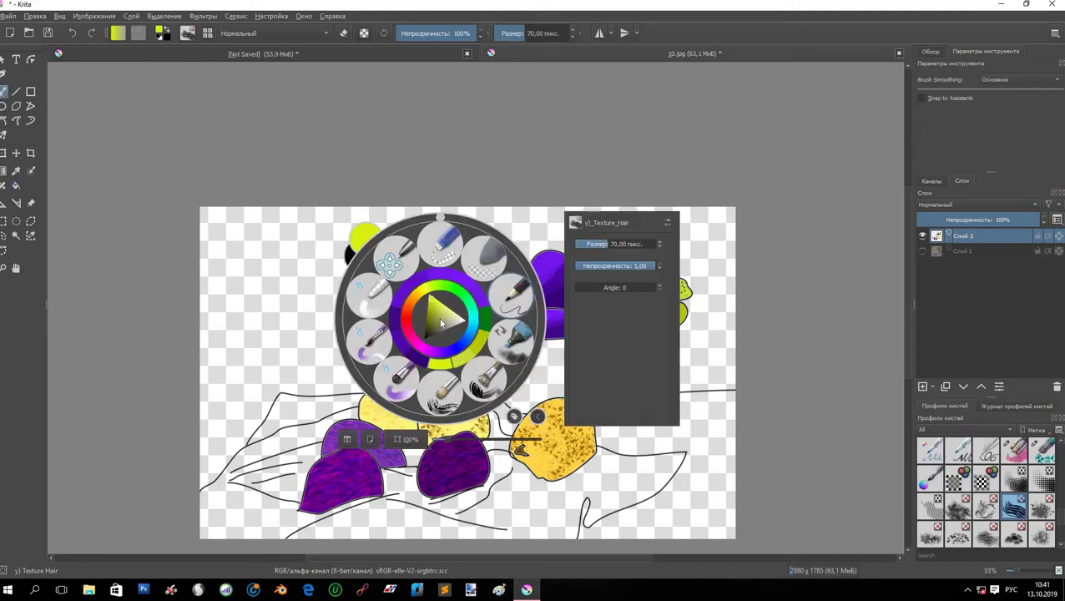
{"action": "left_click", "coordinate": [485, 322]}
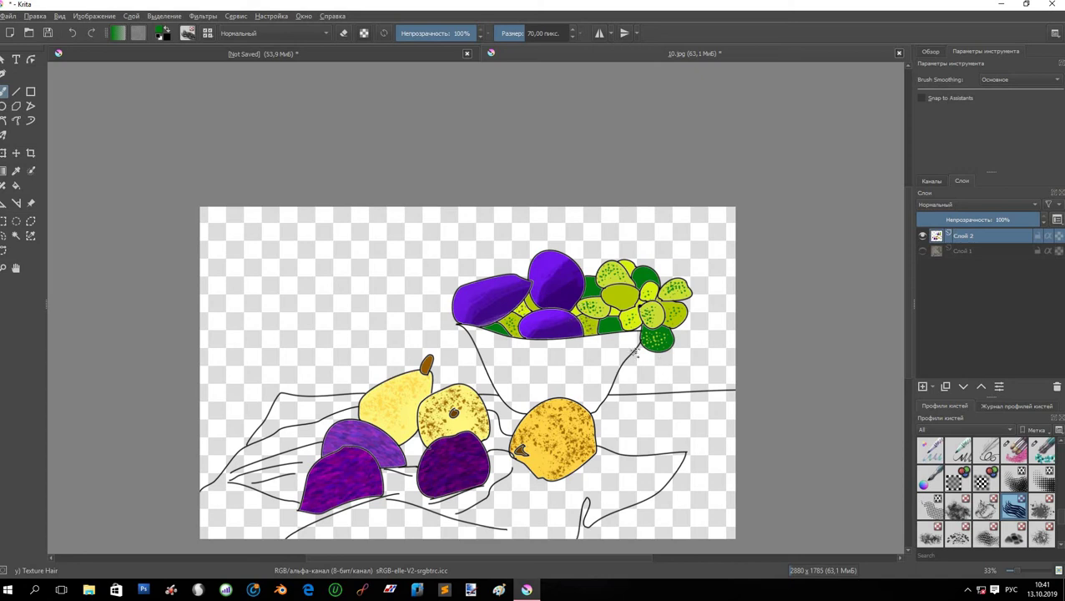
{"action": "right_click", "coordinate": [612, 345]}
{"action": "left_click", "coordinate": [617, 349]}
{"action": "right_click", "coordinate": [520, 333]}
{"action": "left_click", "coordinate": [564, 340]}
- Select the bowl's interior and fill it with a teal-cyan colour
{"action": "left_click", "coordinate": [16, 235]}
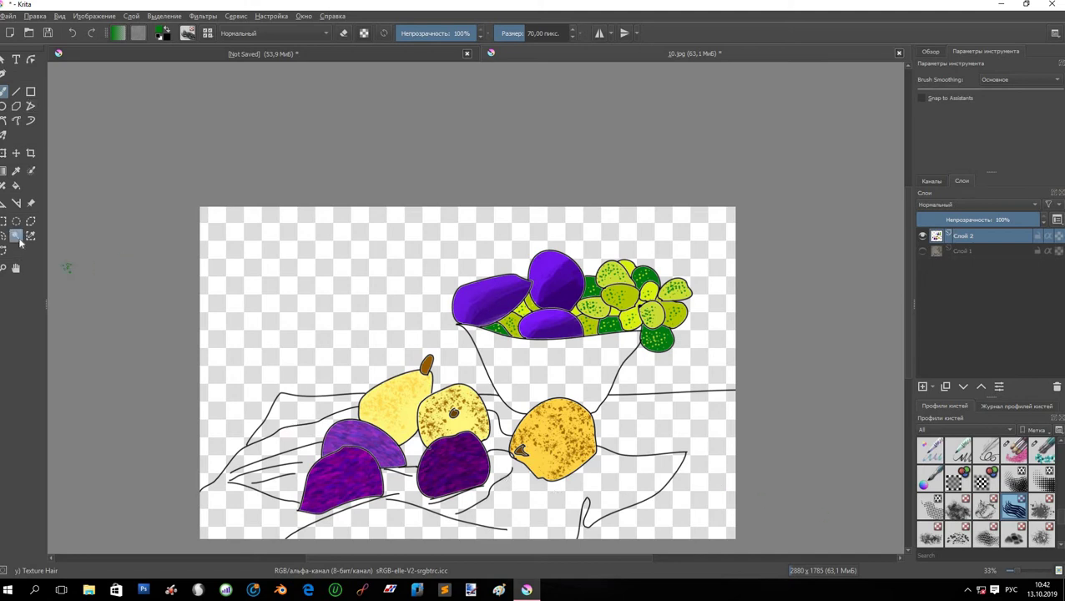
{"action": "left_click", "coordinate": [566, 368]}
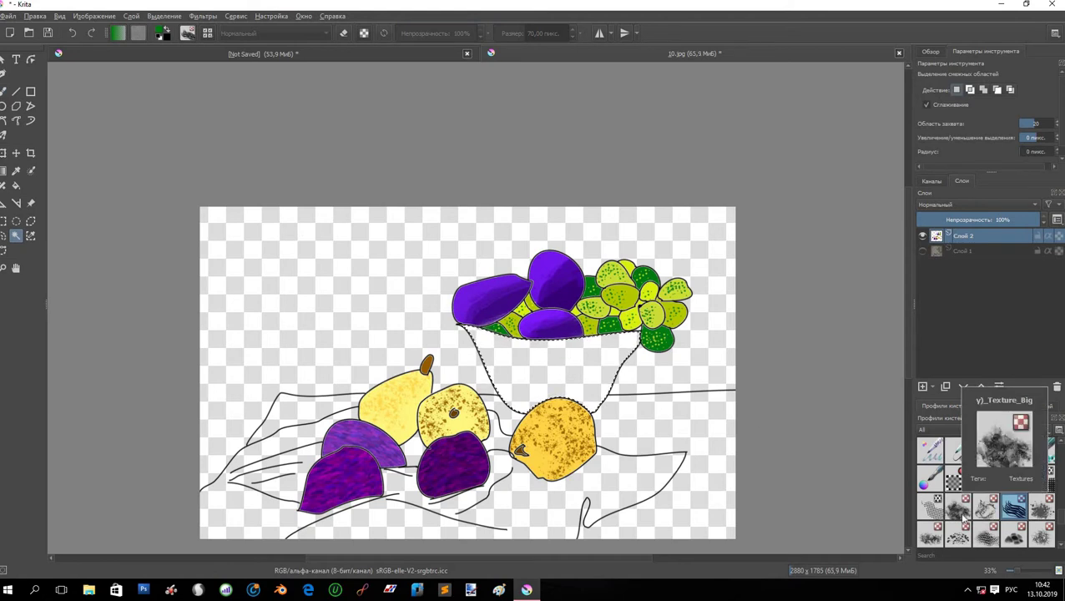
{"action": "scroll", "coordinate": [976, 521], "scroll_direction": "down", "scroll_amount": 2}
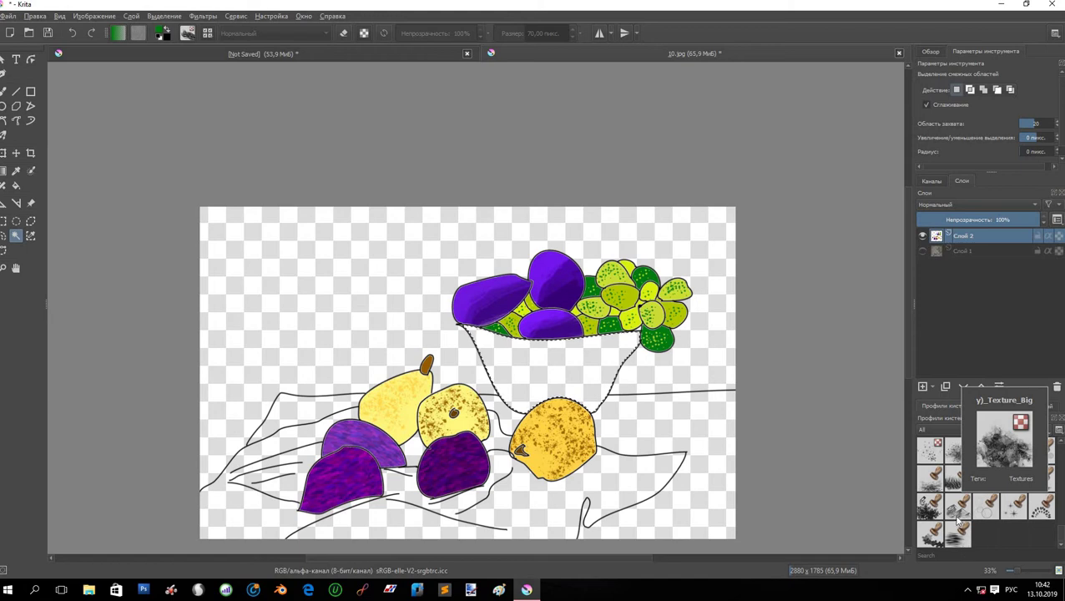
{"action": "left_click", "coordinate": [16, 186]}
{"action": "right_click", "coordinate": [557, 383]}
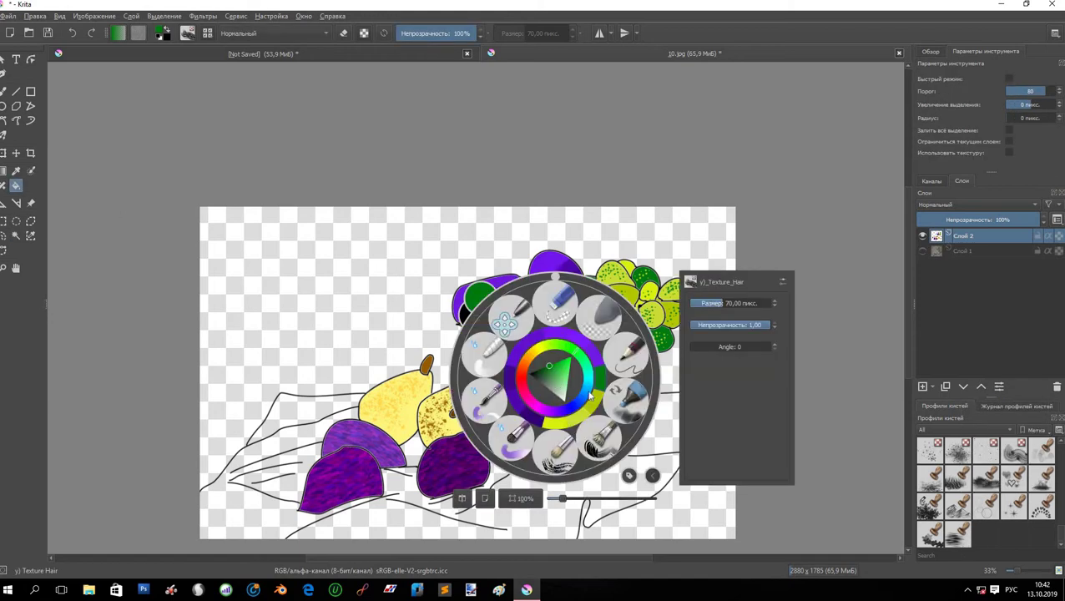
{"action": "left_click", "coordinate": [589, 388]}
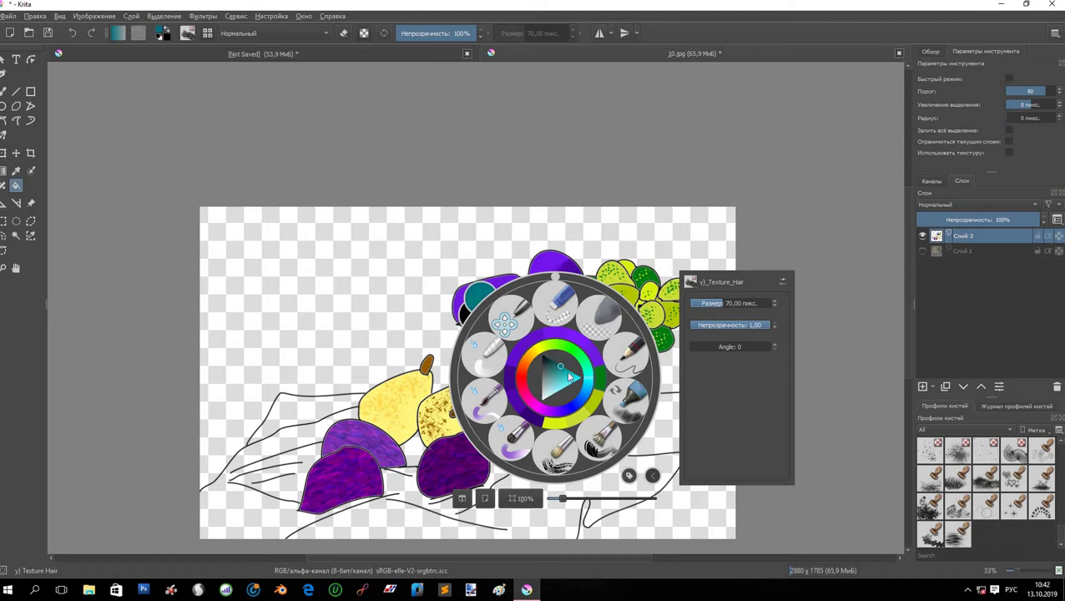
{"action": "left_click", "coordinate": [568, 377]}
{"action": "right_click", "coordinate": [561, 325]}
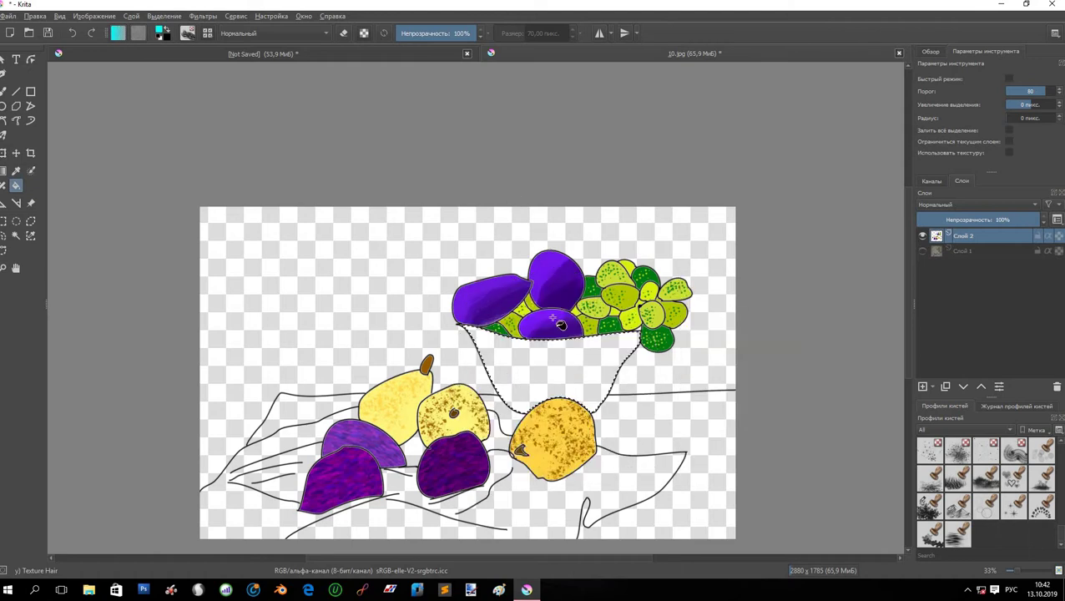
{"action": "left_click", "coordinate": [552, 361]}
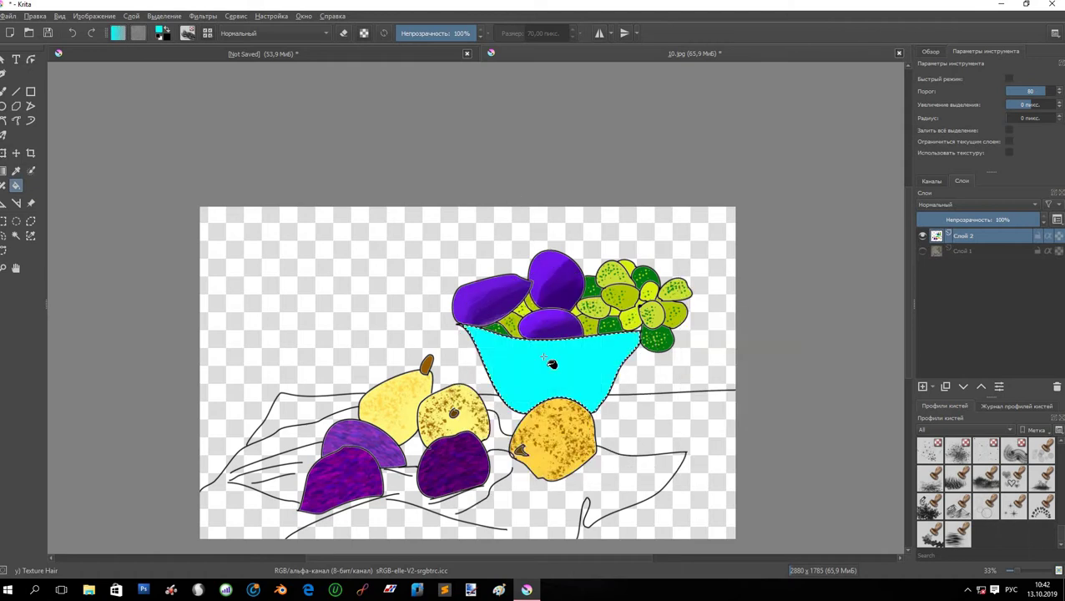
- Pick a lighter cyan for the bowl from the pop-up palette
{"action": "right_click", "coordinate": [588, 369]}
{"action": "left_click", "coordinate": [599, 377]}
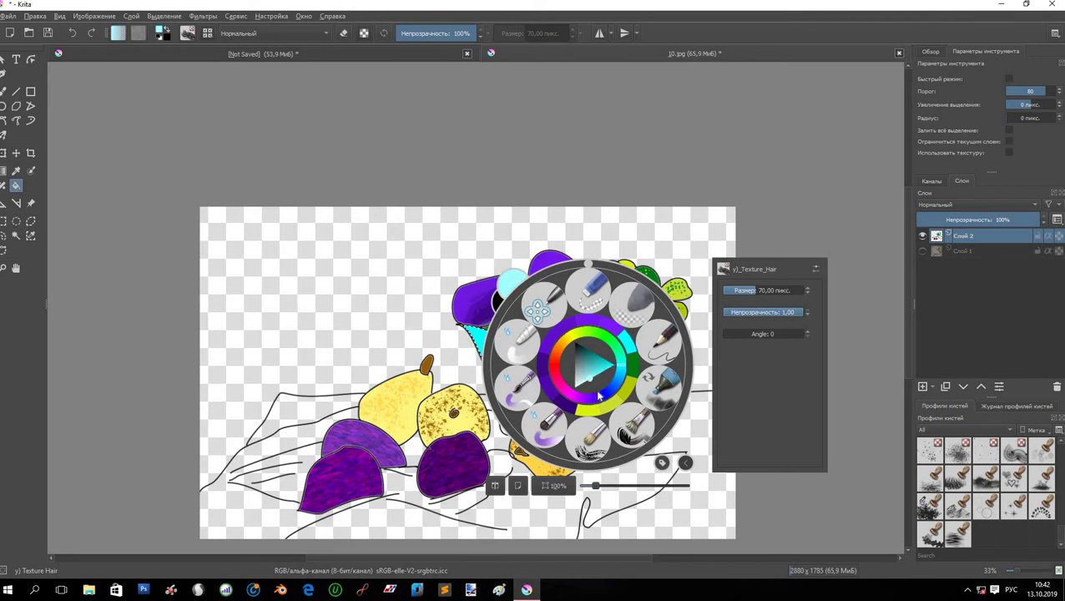
{"action": "left_click", "coordinate": [591, 225]}
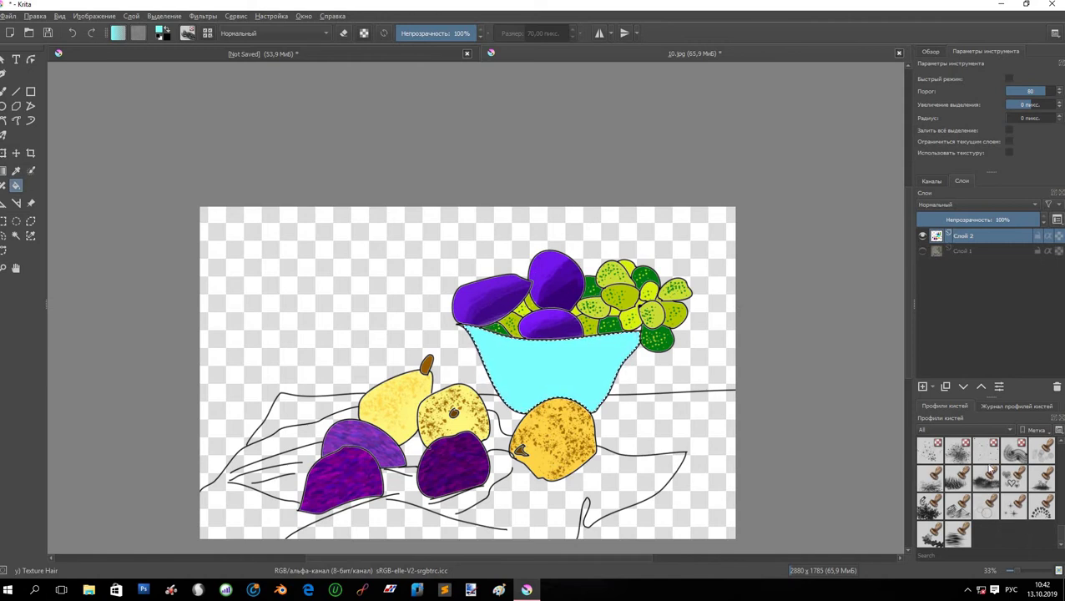
{"action": "scroll", "coordinate": [1043, 510], "scroll_direction": "up", "scroll_amount": 3}
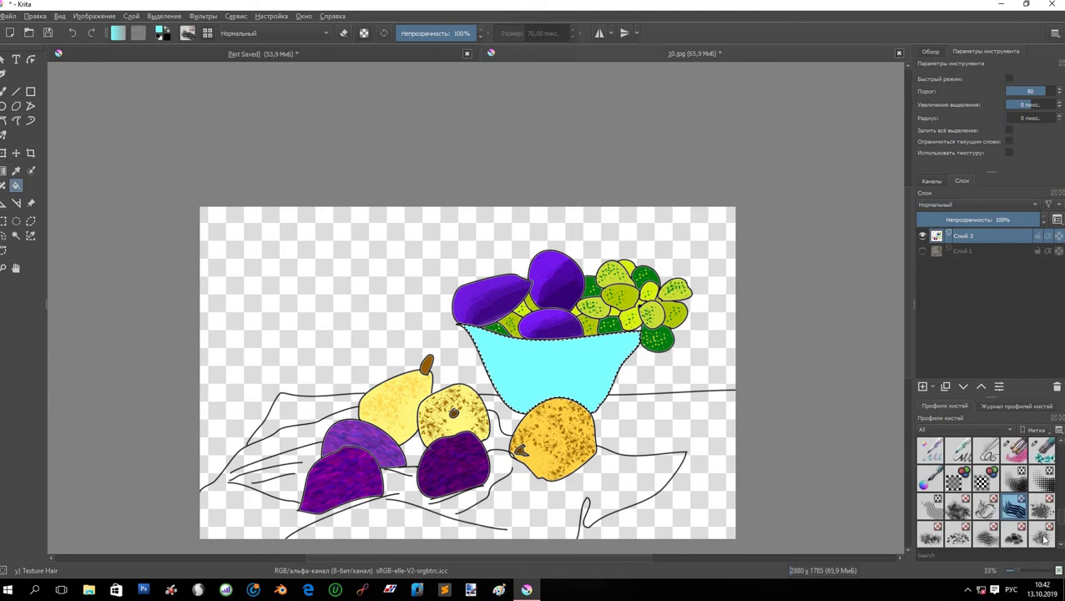
{"action": "left_click", "coordinate": [1042, 534]}
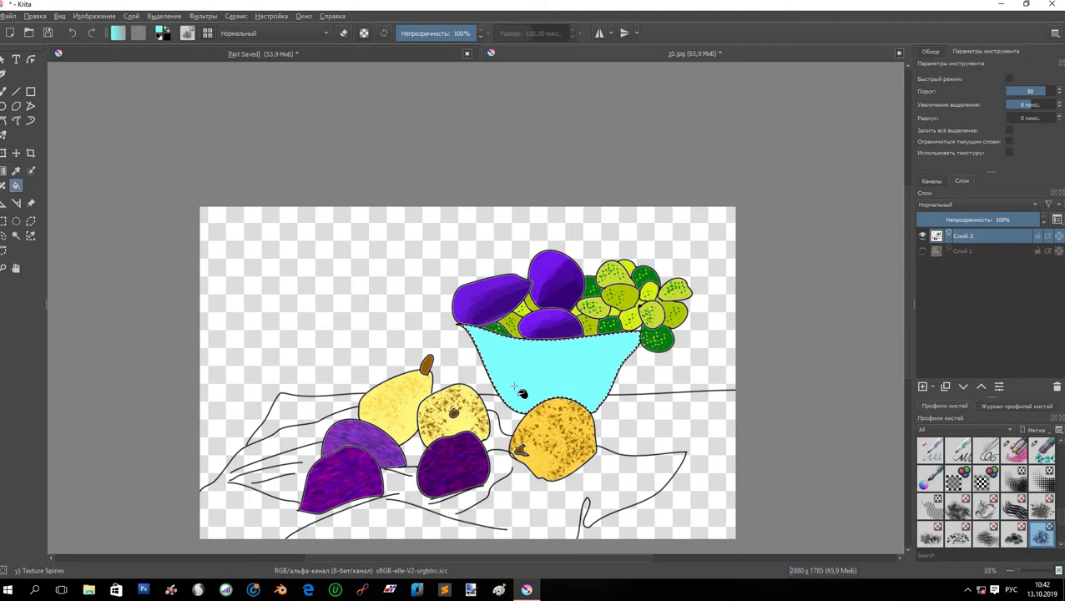
{"action": "left_click", "coordinate": [4, 91]}
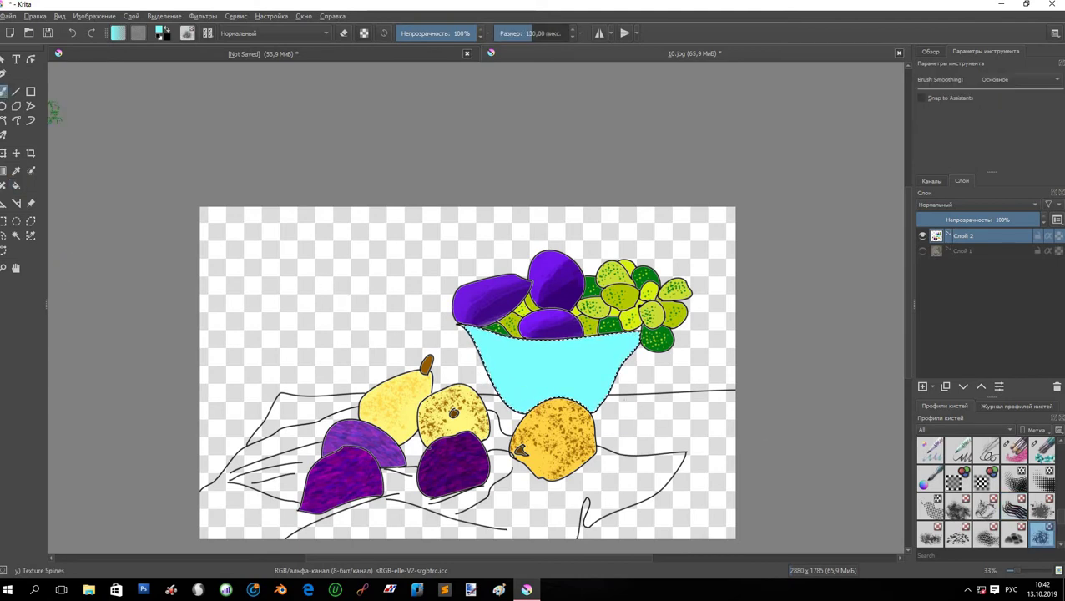
{"action": "right_click", "coordinate": [531, 387]}
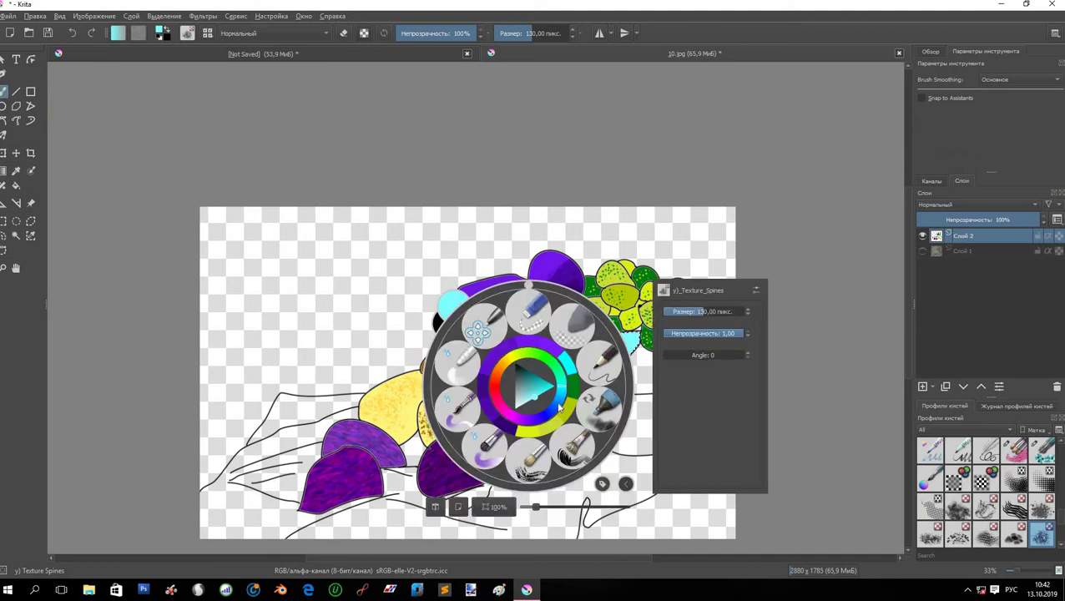
{"action": "left_click_drag", "start_coordinate": [559, 408], "coordinate": [485, 360]}
{"action": "left_click", "coordinate": [362, 295]}
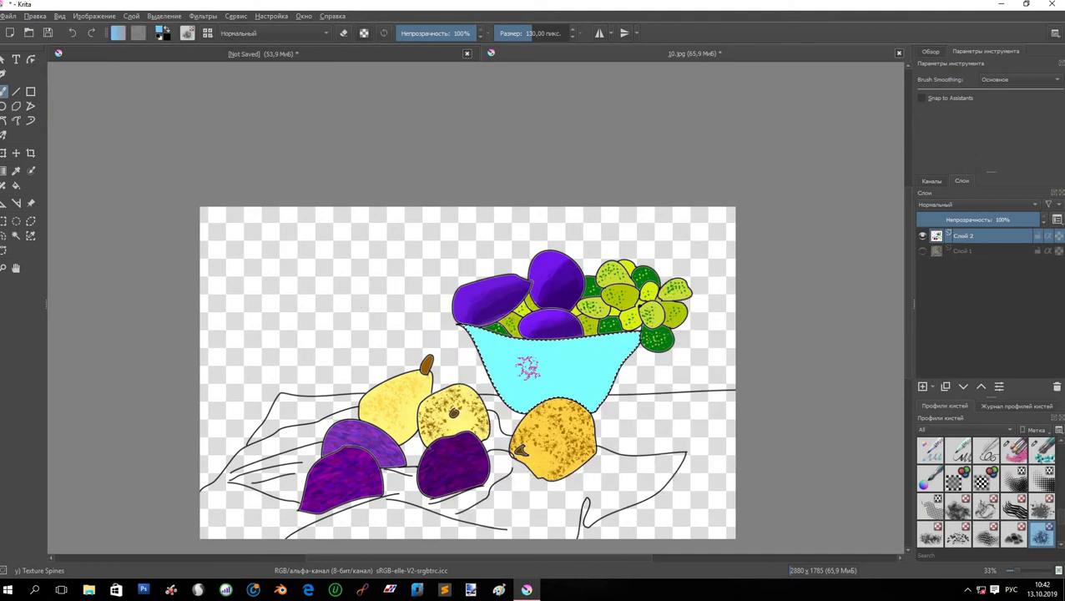
{"action": "mouse_move", "coordinate": [488, 342]}
{"action": "left_mouse_down"}
{"action": "mouse_move", "coordinate": [534, 354]}
{"action": "mouse_move", "coordinate": [651, 350]}
{"action": "mouse_move", "coordinate": [534, 360]}
{"action": "mouse_move", "coordinate": [550, 352]}
{"action": "mouse_move", "coordinate": [501, 350]}
{"action": "mouse_move", "coordinate": [605, 354]}
{"action": "mouse_move", "coordinate": [578, 380]}
{"action": "mouse_move", "coordinate": [576, 367]}
{"action": "mouse_move", "coordinate": [526, 388]}
{"action": "mouse_move", "coordinate": [491, 352]}
{"action": "left_mouse_up"}
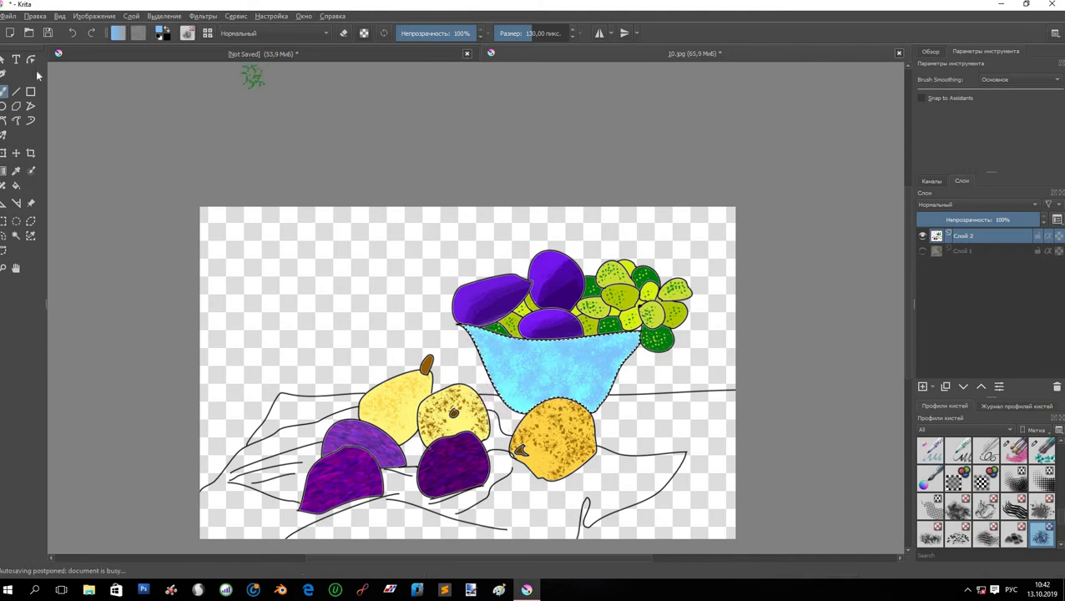
{"action": "left_click", "coordinate": [71, 34]}
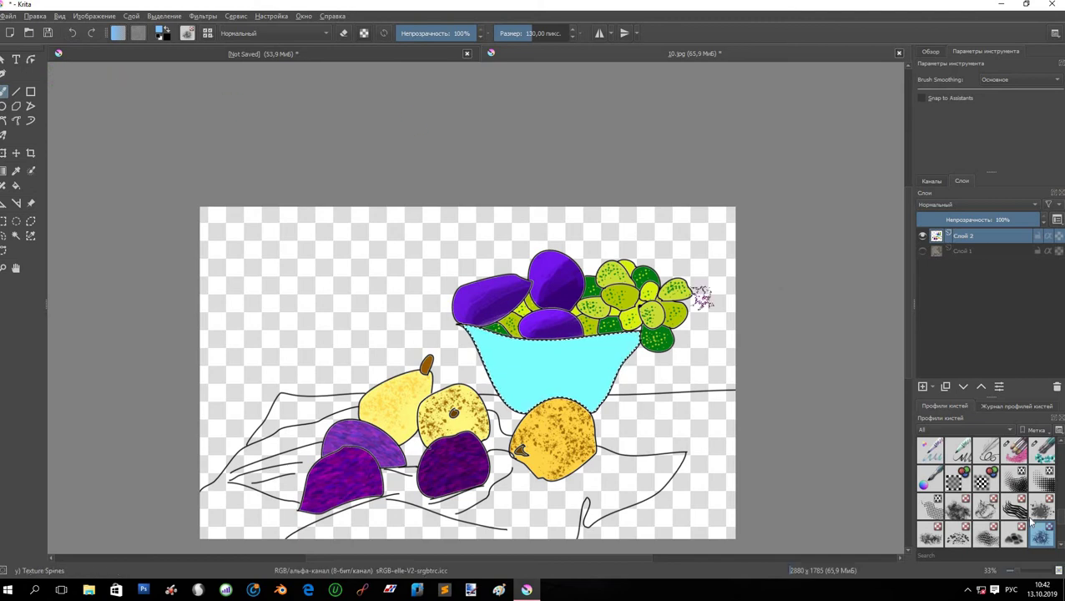
{"action": "scroll", "coordinate": [1001, 507], "scroll_direction": "down", "scroll_amount": 3}
{"action": "left_click", "coordinate": [1041, 482]}
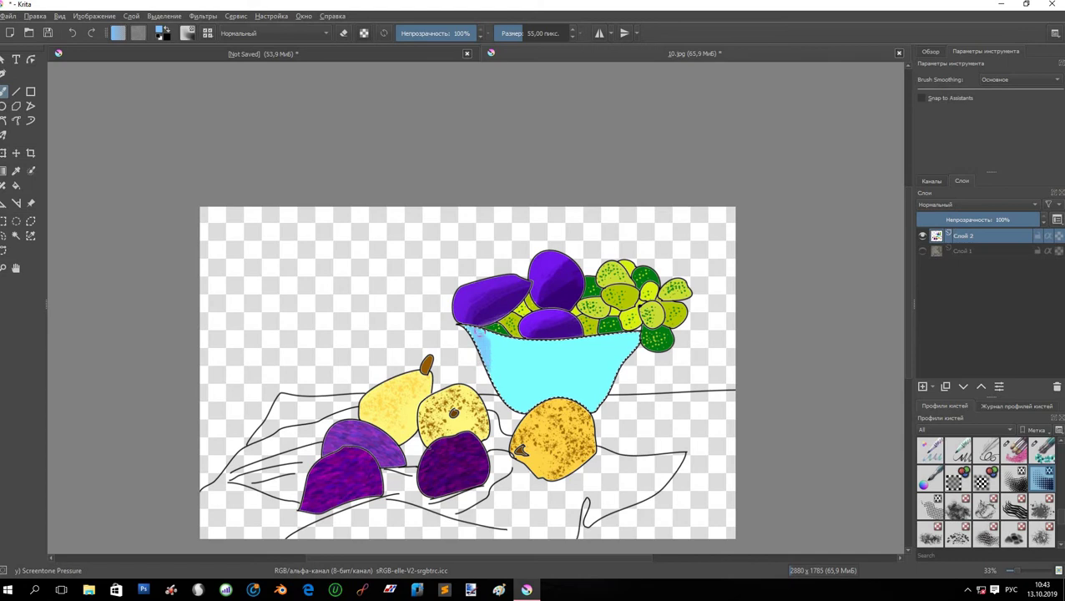
{"action": "mouse_move", "coordinate": [485, 378]}
{"action": "left_mouse_down"}
{"action": "mouse_move", "coordinate": [510, 347]}
{"action": "mouse_move", "coordinate": [511, 398]}
{"action": "left_mouse_up"}
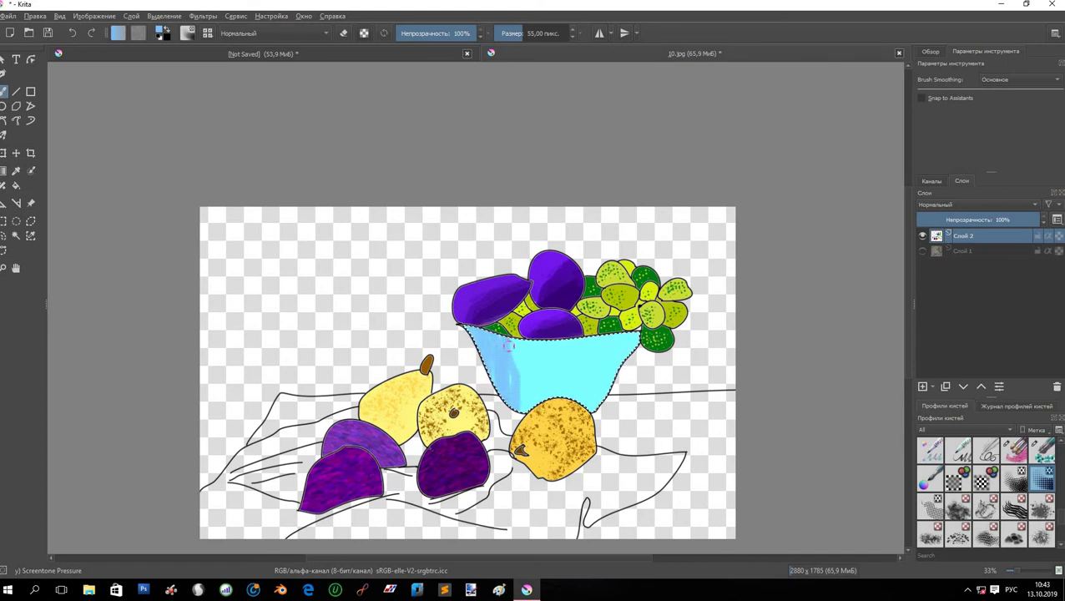
{"action": "left_click_drag", "start_coordinate": [507, 345], "coordinate": [506, 426]}
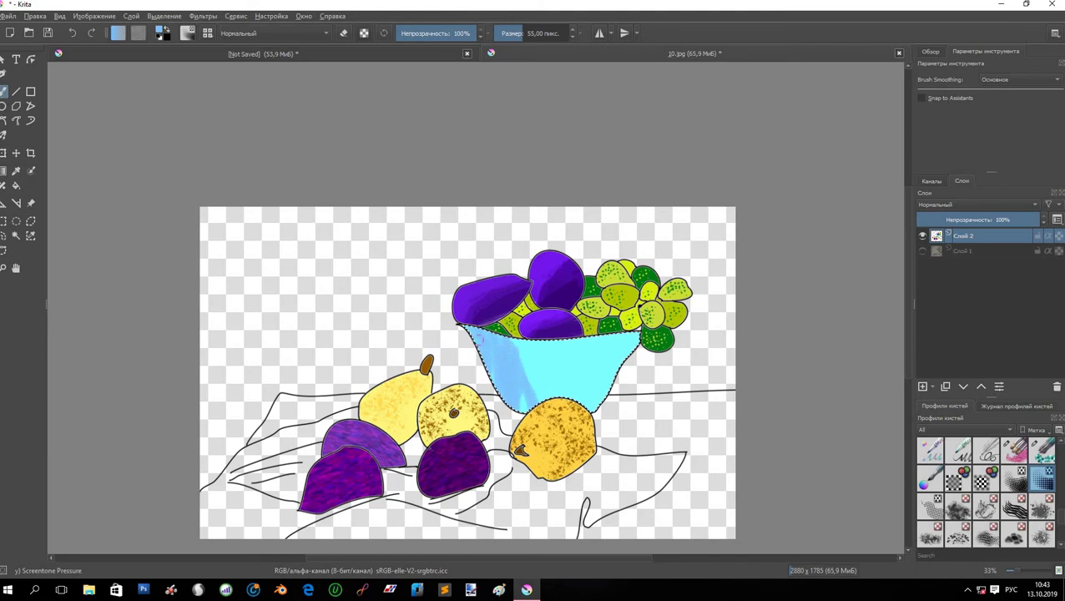
{"action": "left_click", "coordinate": [76, 32]}
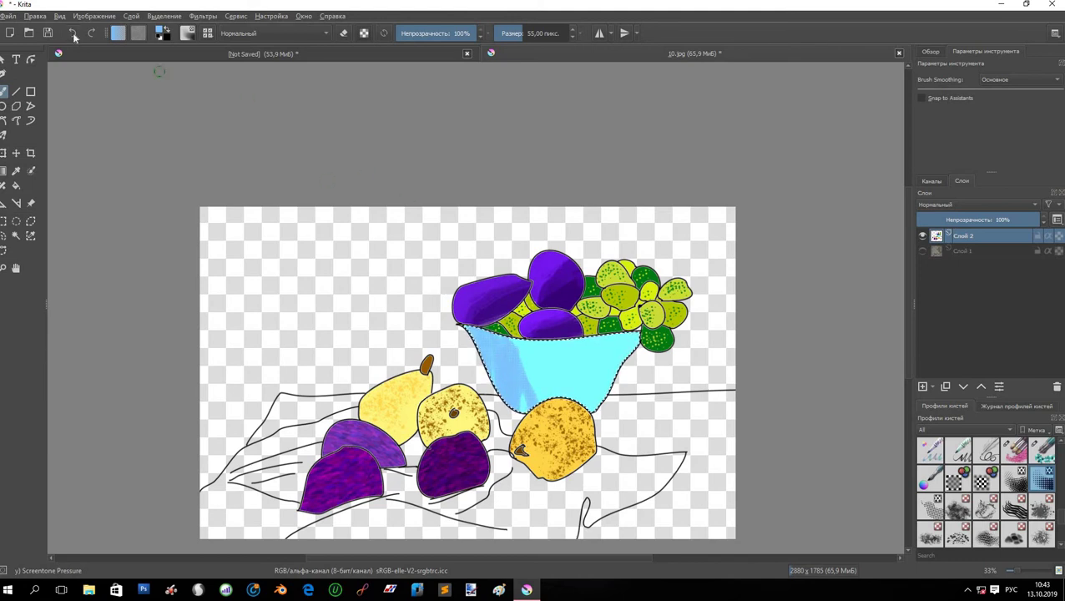
{"action": "left_click", "coordinate": [76, 32]}
{"action": "left_click", "coordinate": [76, 32]}
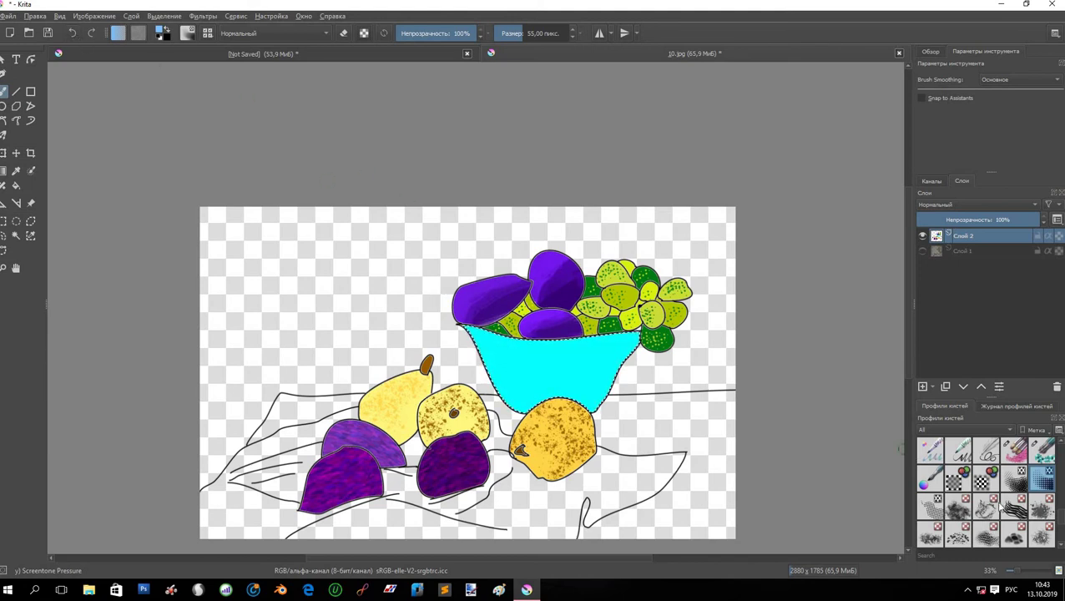
{"action": "scroll", "coordinate": [999, 506], "scroll_direction": "down", "scroll_amount": 5}
{"action": "scroll", "coordinate": [999, 505], "scroll_direction": "up", "scroll_amount": 5}
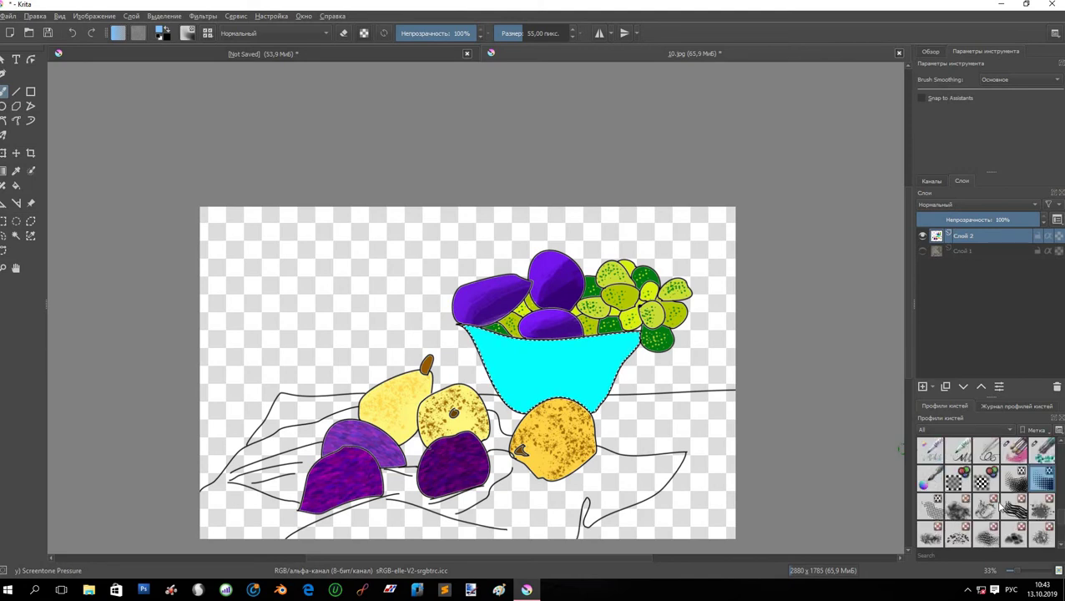
{"action": "scroll", "coordinate": [1001, 507], "scroll_direction": "down", "scroll_amount": 5}
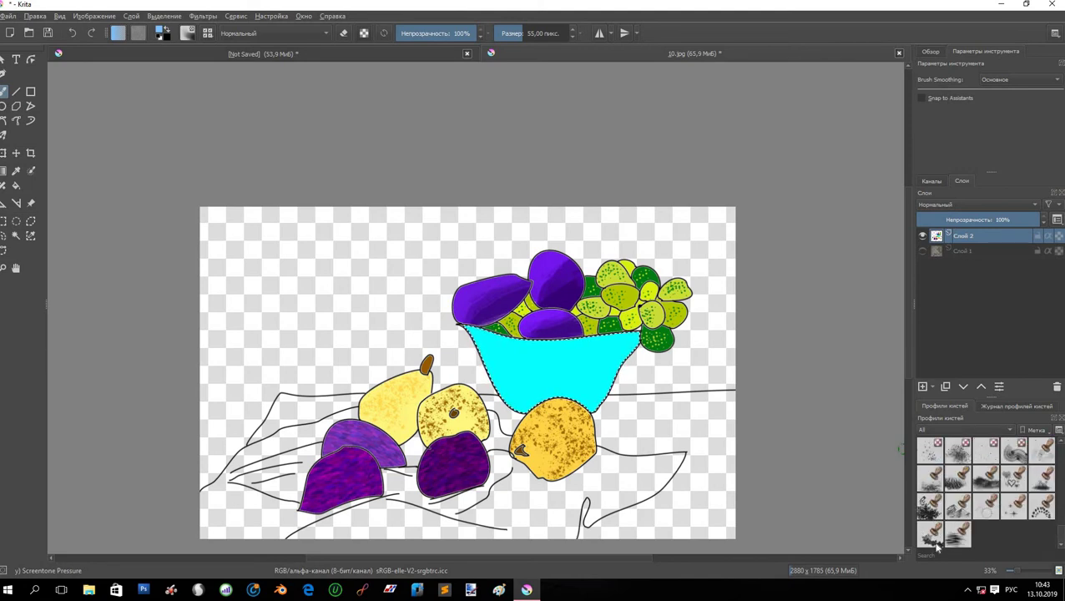
- Paint a light-blue band along the bowl rim with the Stamp Vegetal brush
{"action": "left_click", "coordinate": [929, 537]}
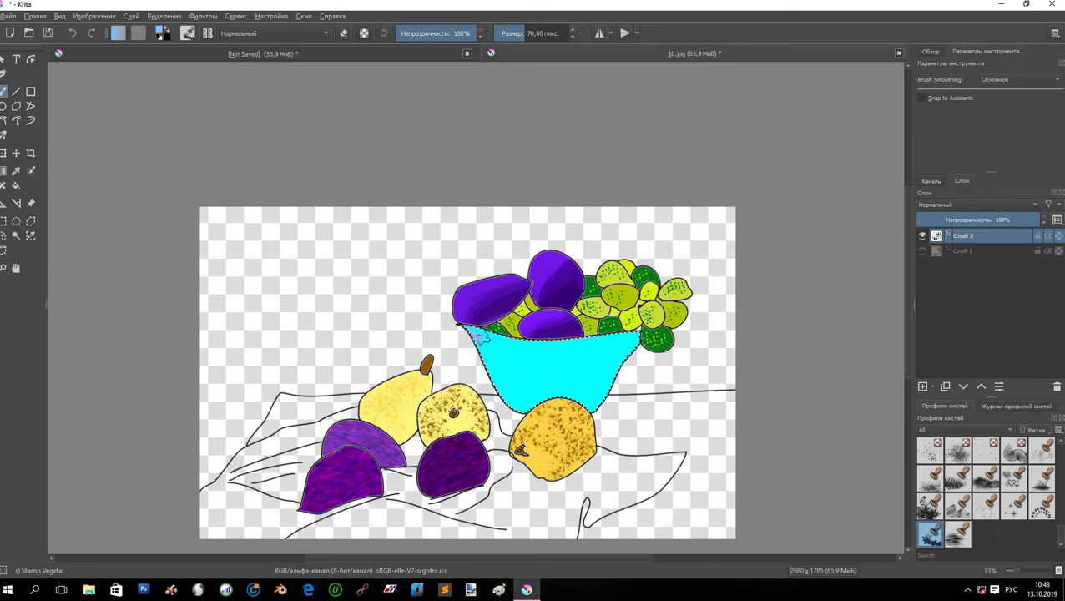
{"action": "left_click_drag", "start_coordinate": [516, 346], "coordinate": [602, 348]}
{"action": "left_click_drag", "start_coordinate": [611, 343], "coordinate": [509, 347]}
{"action": "left_click_drag", "start_coordinate": [507, 352], "coordinate": [605, 350]}
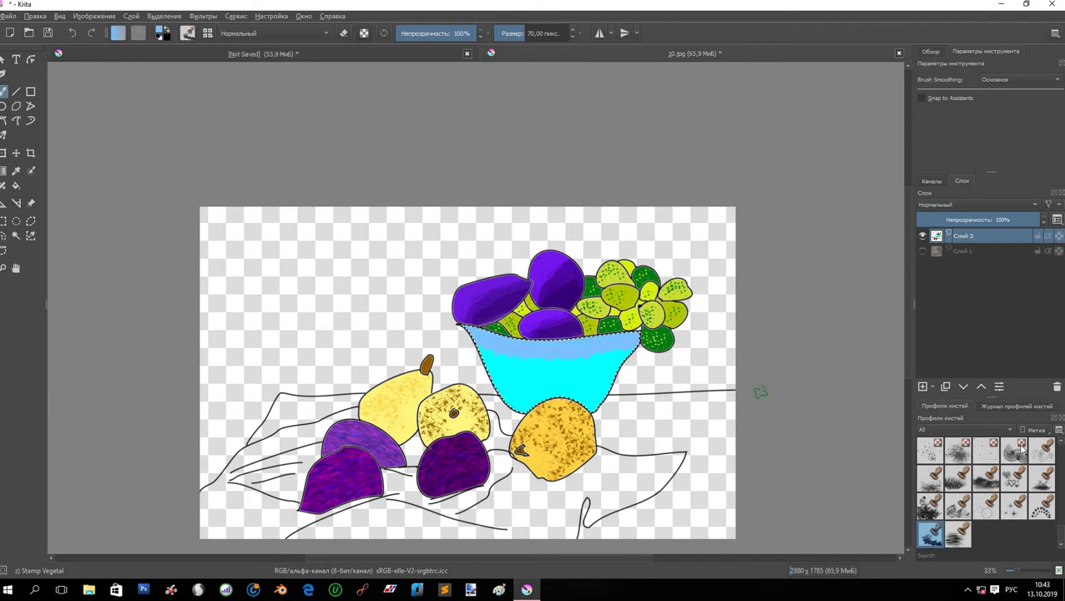
- Stamp purple and darker violet pattern rows across the bowl with Stamp Stylised Tree
{"action": "left_click", "coordinate": [1041, 506]}
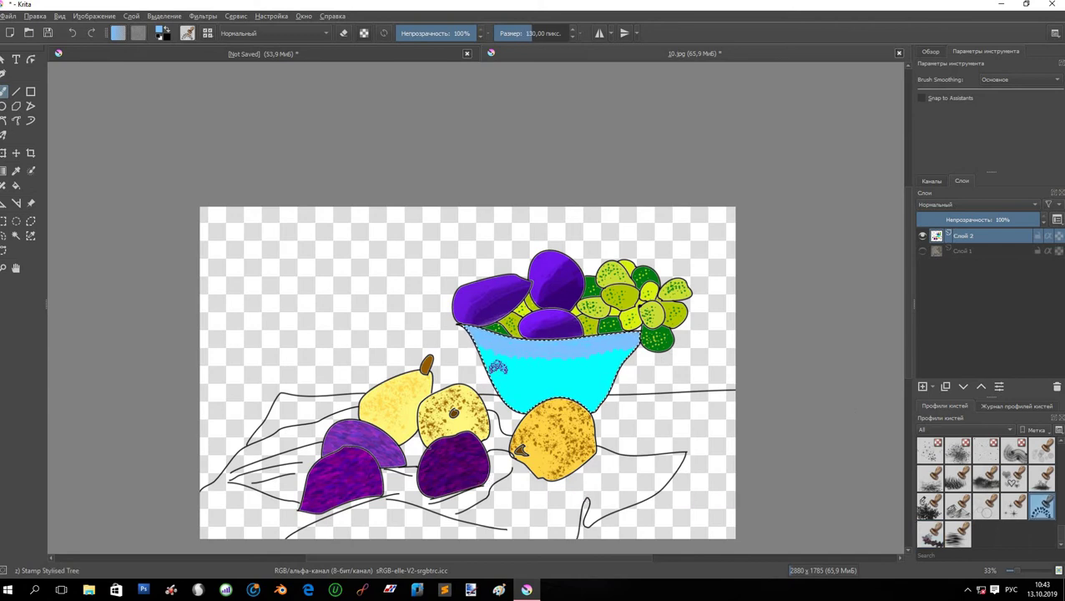
{"action": "left_click", "coordinate": [509, 368]}
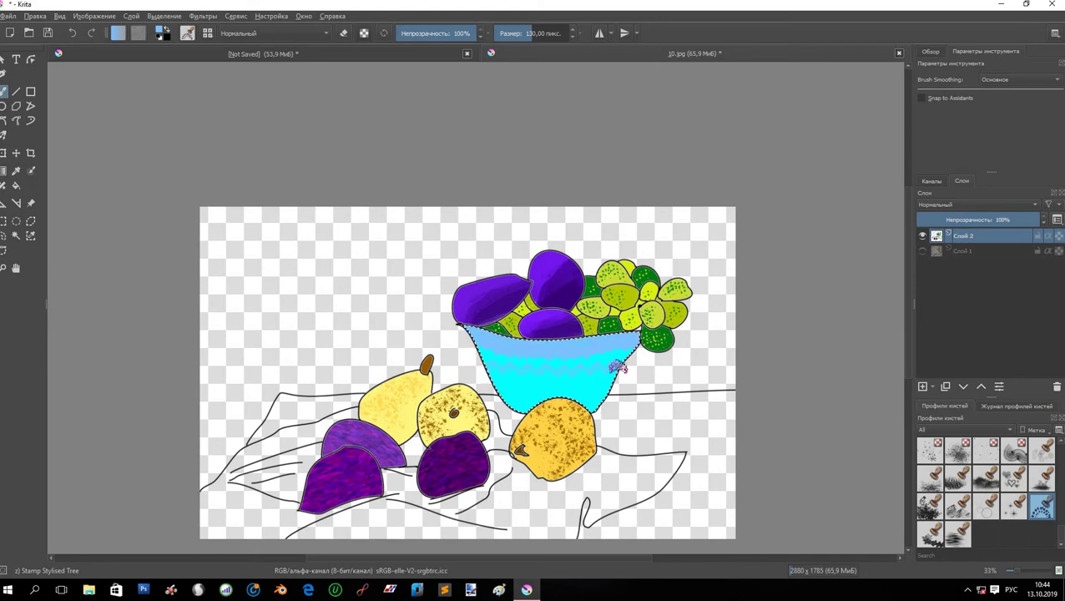
{"action": "right_click", "coordinate": [631, 381]}
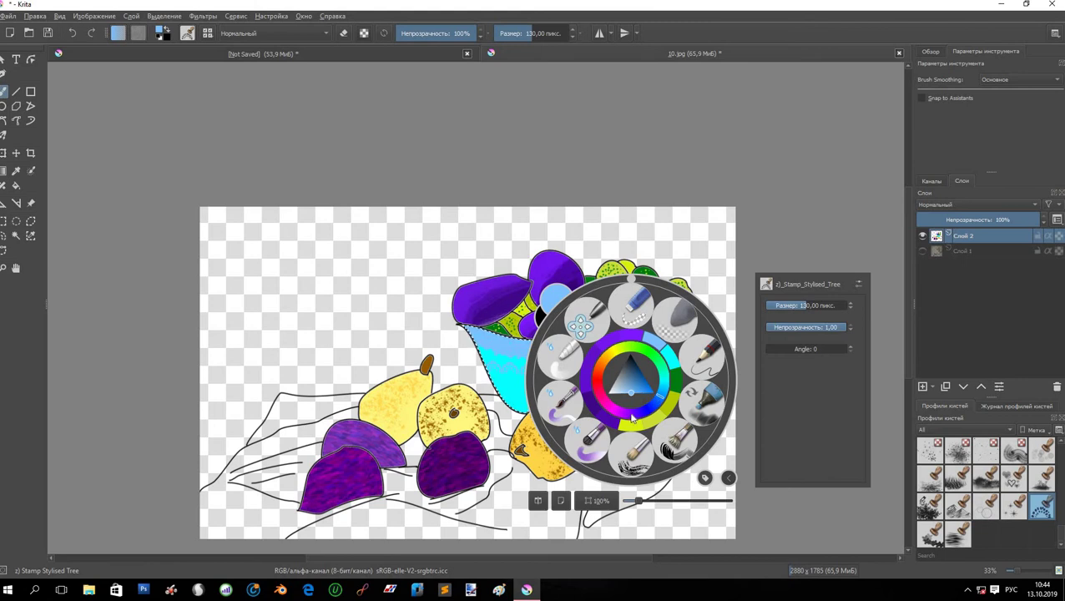
{"action": "left_click", "coordinate": [633, 419]}
{"action": "left_click", "coordinate": [636, 233]}
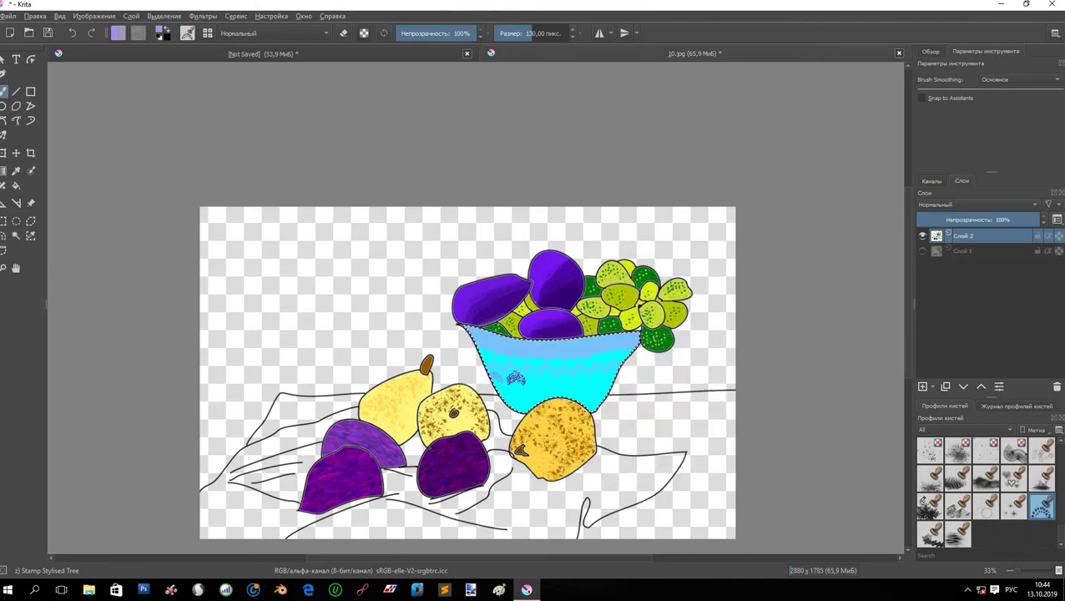
{"action": "left_click_drag", "start_coordinate": [511, 380], "coordinate": [543, 380]}
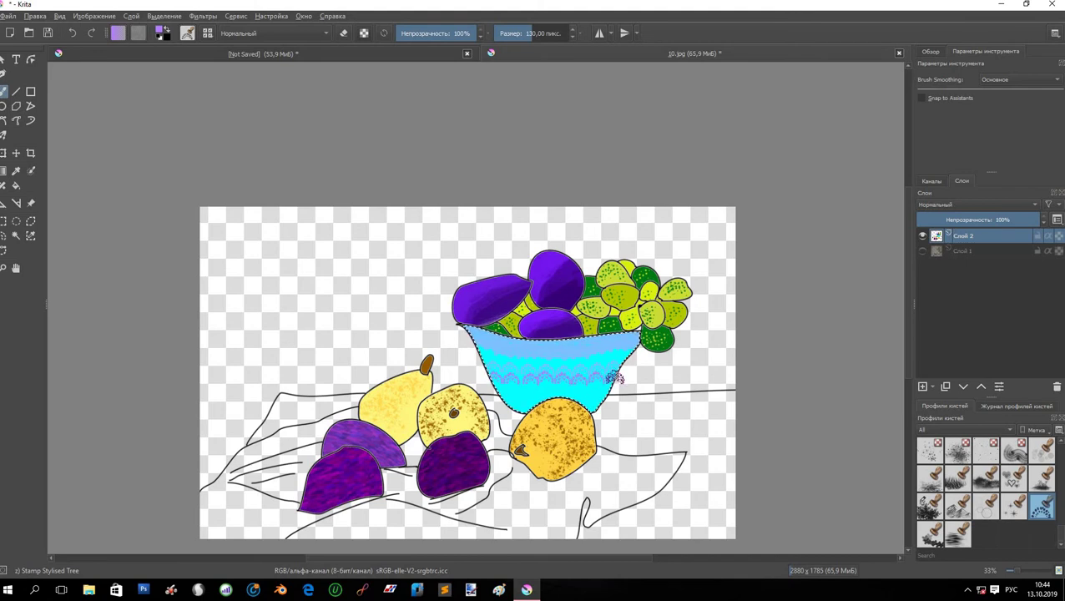
{"action": "right_click", "coordinate": [547, 406]}
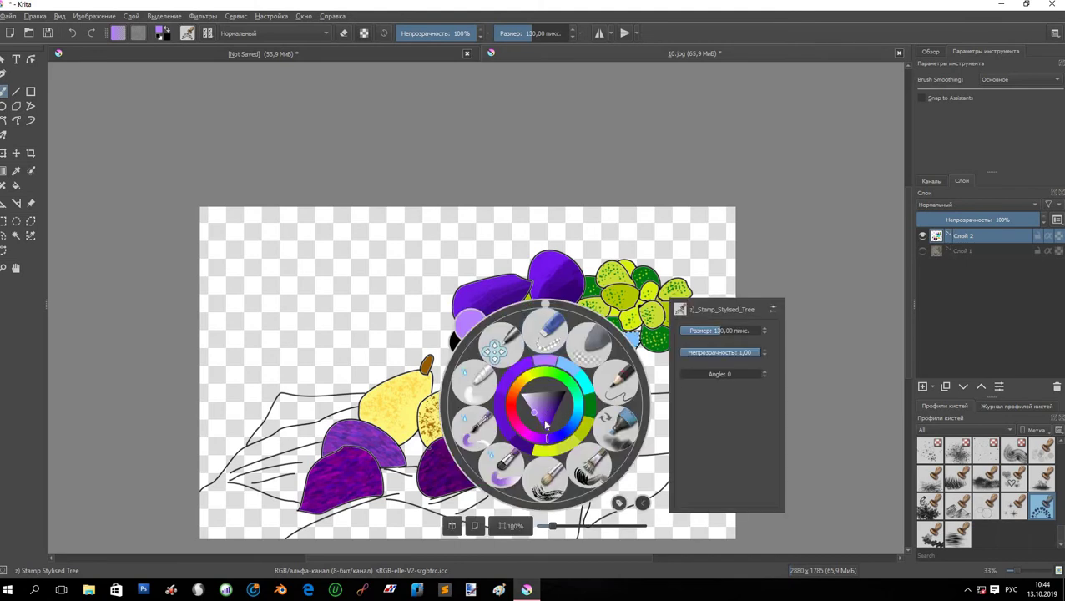
{"action": "left_click", "coordinate": [547, 426]}
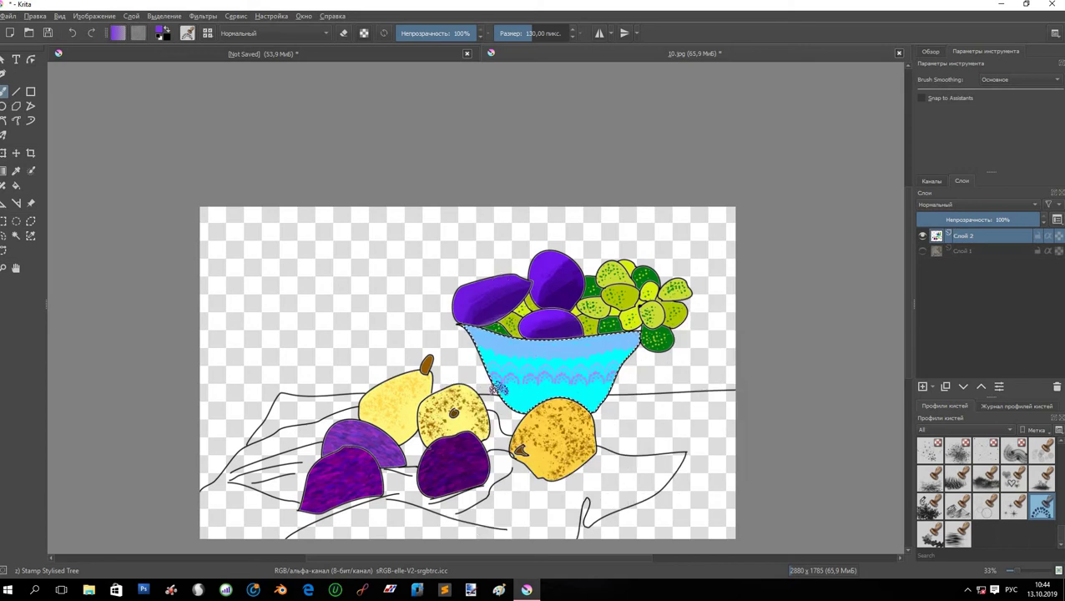
{"action": "left_click_drag", "start_coordinate": [497, 388], "coordinate": [528, 388]}
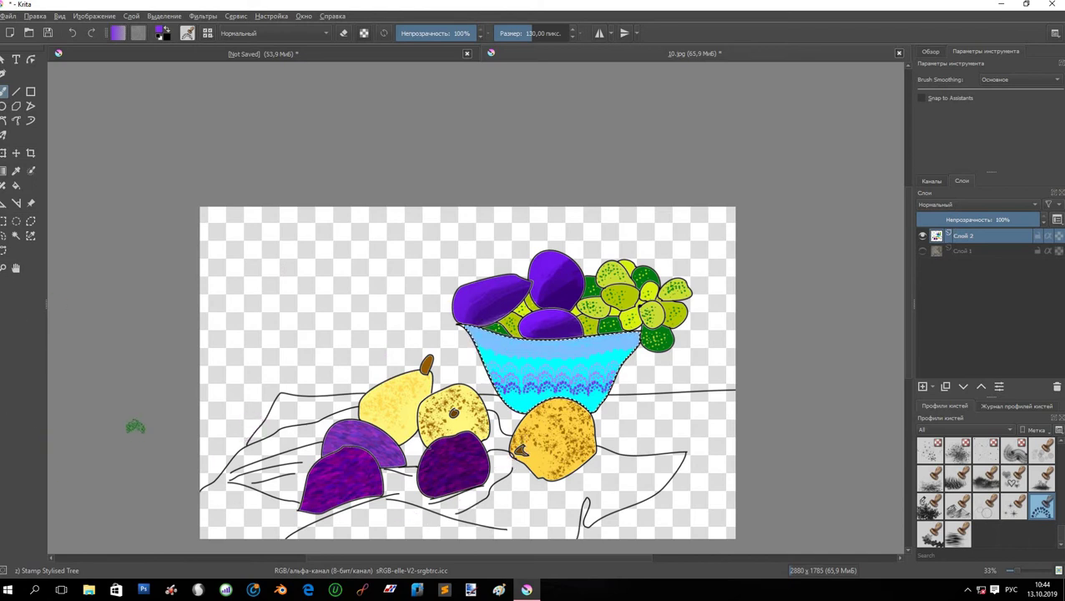
- Select the white cloth area at lower left and switch to the Fill tool
{"action": "left_click", "coordinate": [15, 236]}
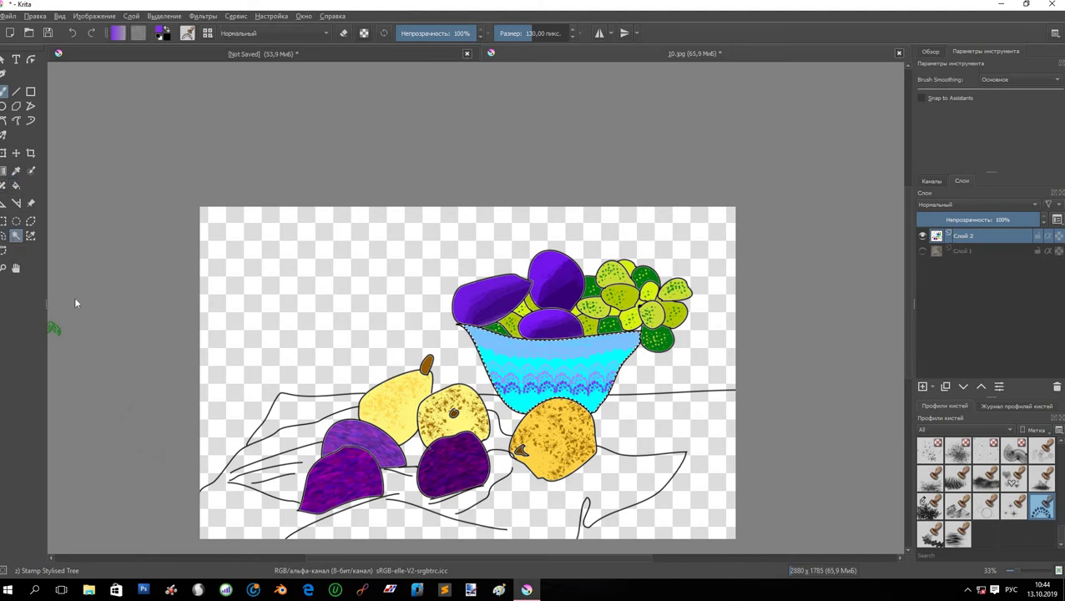
{"action": "left_click", "coordinate": [226, 503]}
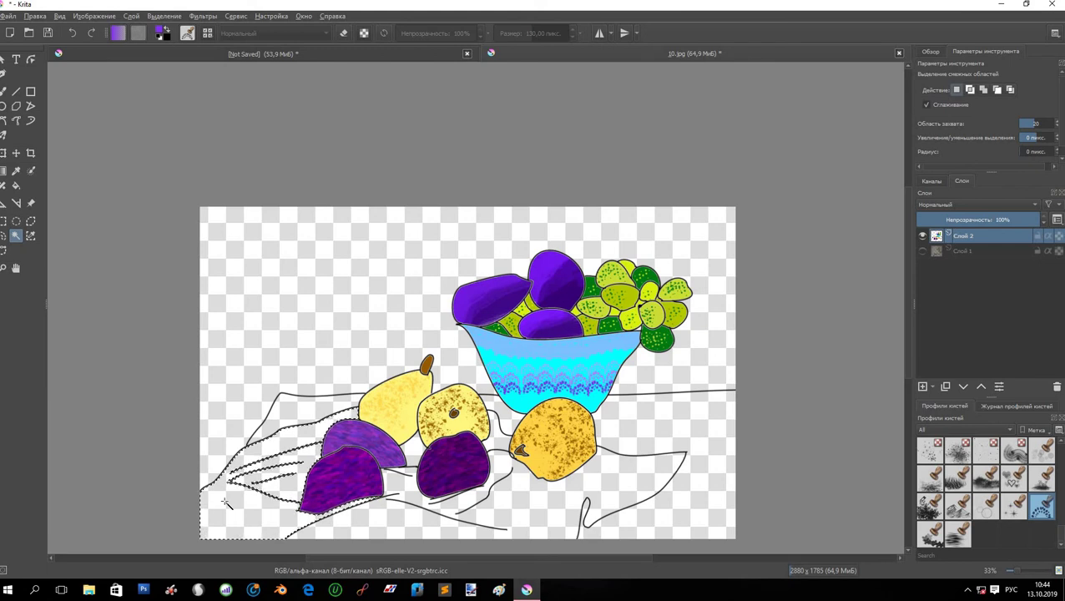
{"action": "right_click", "coordinate": [239, 477]}
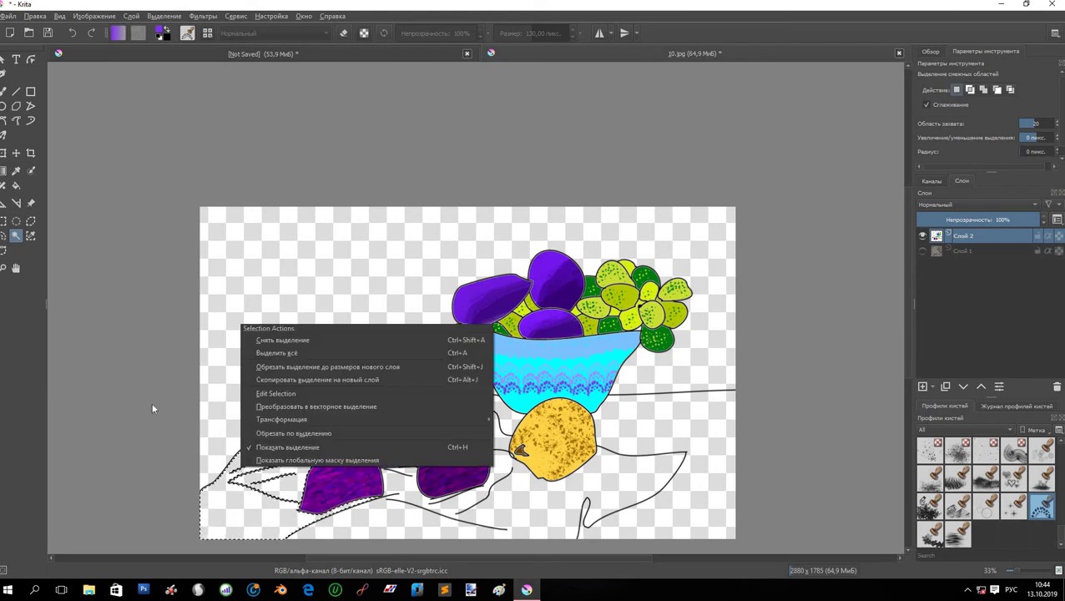
{"action": "key", "text": "Escape"}
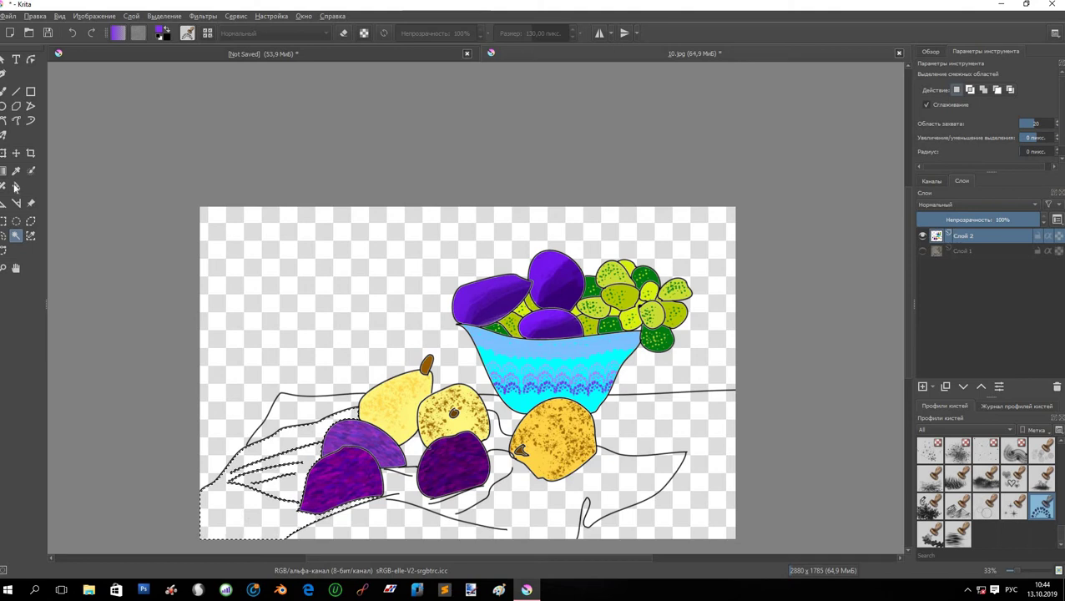
{"action": "left_click", "coordinate": [15, 185]}
- Mix a light grey and fill the cloth left of the plums with it
{"action": "right_click", "coordinate": [288, 379]}
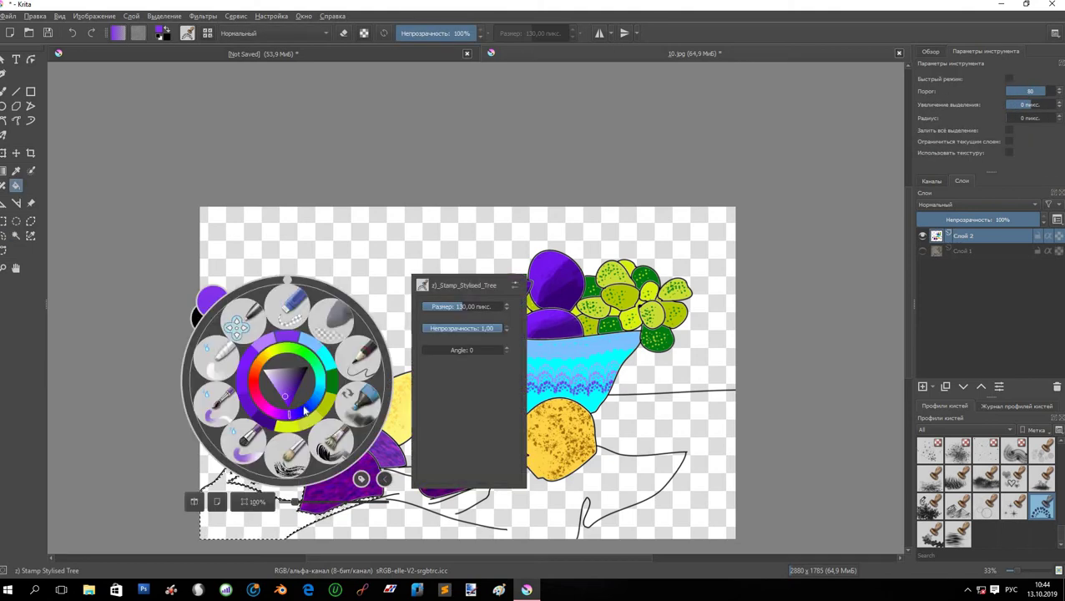
{"action": "left_click", "coordinate": [262, 377]}
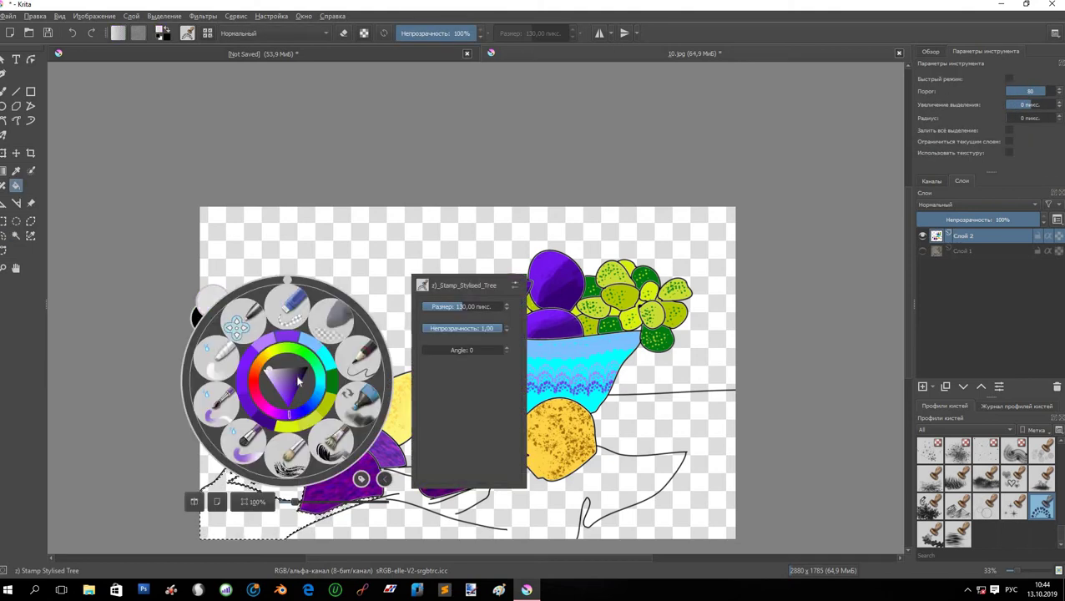
{"action": "left_click_drag", "start_coordinate": [277, 354], "coordinate": [307, 379]}
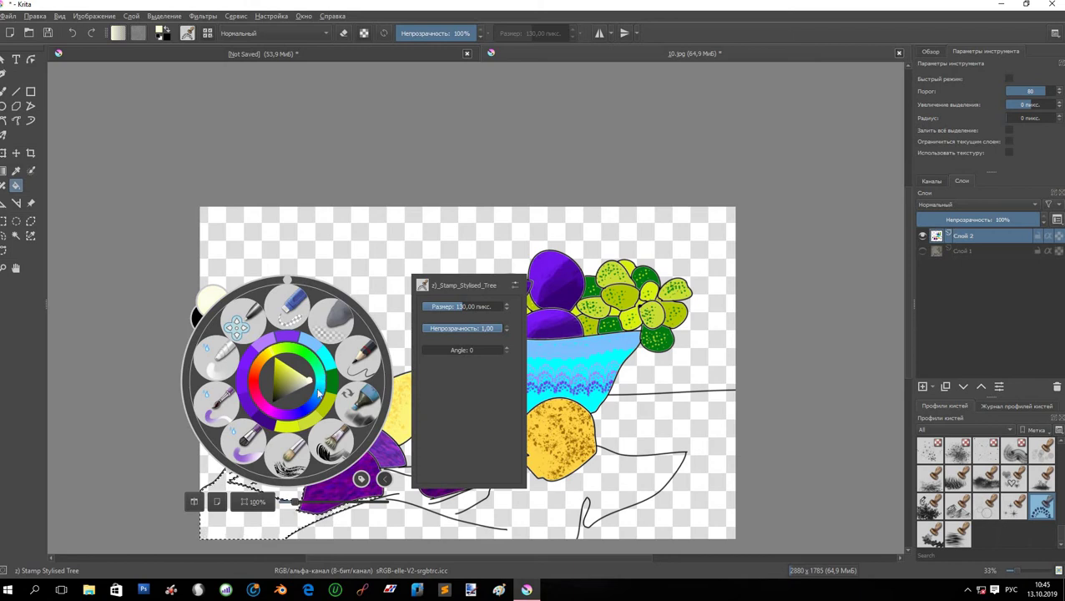
{"action": "left_click_drag", "start_coordinate": [310, 401], "coordinate": [320, 402]}
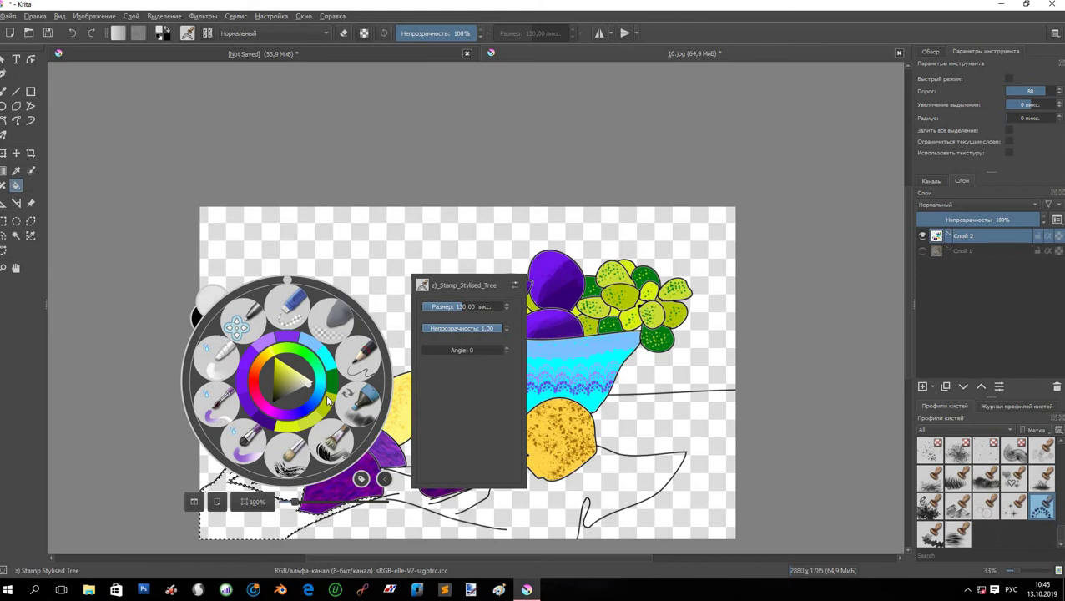
{"action": "left_click", "coordinate": [336, 254]}
{"action": "left_click", "coordinate": [269, 446]}
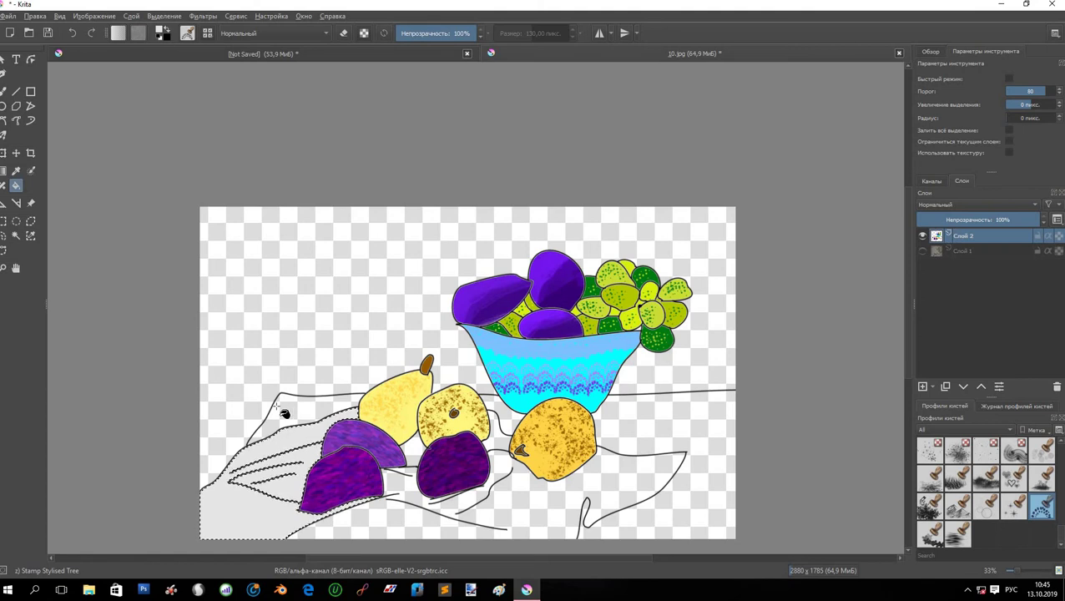
- Clear the selection and fill the bottom cloth and the gap between the plums grey
{"action": "left_click", "coordinate": [16, 236]}
{"action": "key", "text": "ctrl+shift+a"}
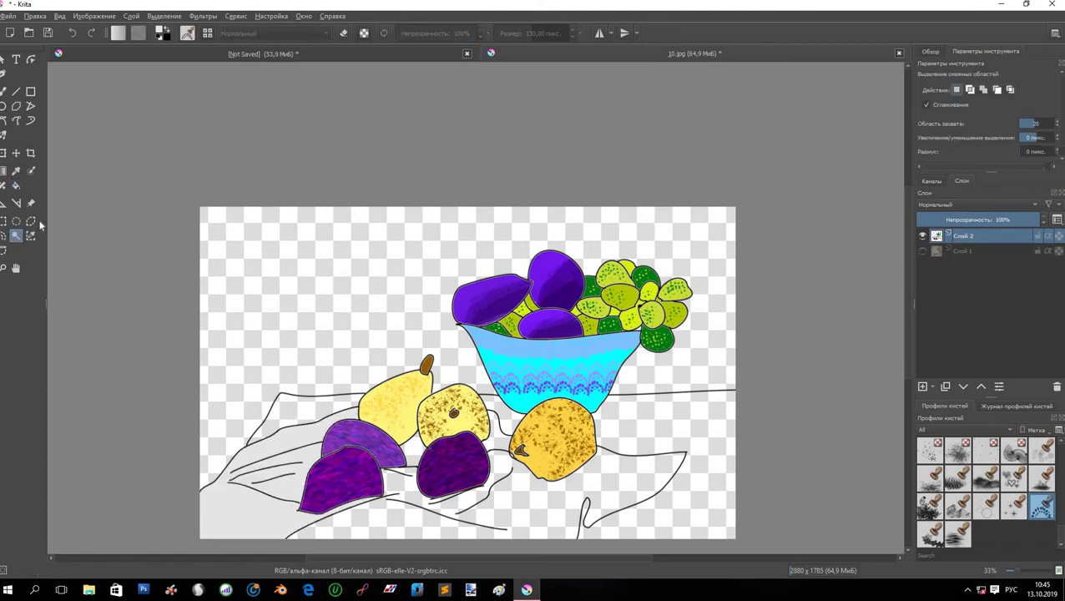
{"action": "left_click", "coordinate": [16, 186]}
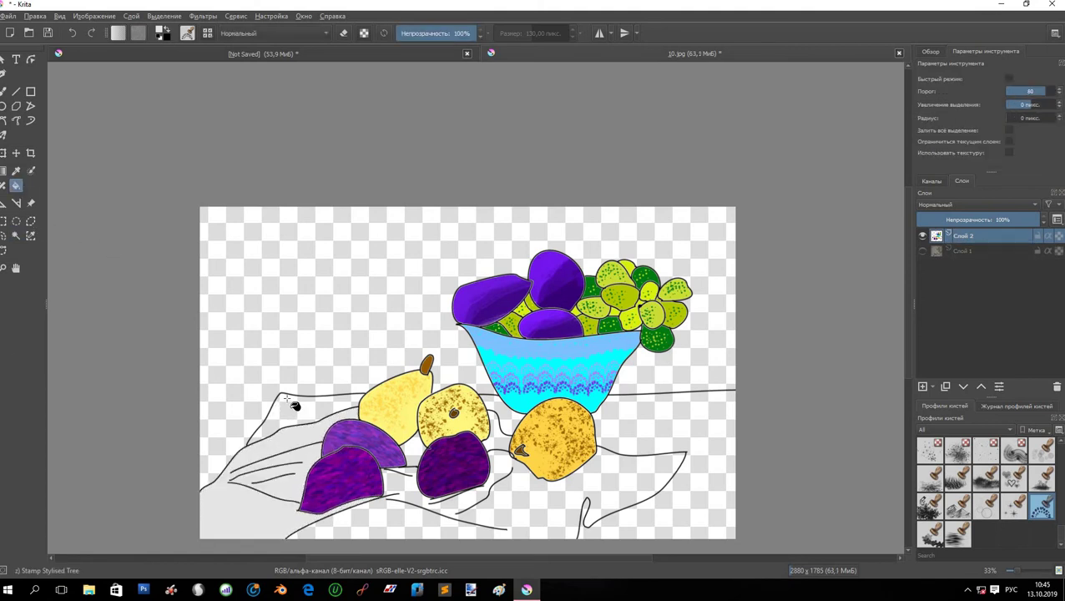
{"action": "left_click", "coordinate": [389, 517]}
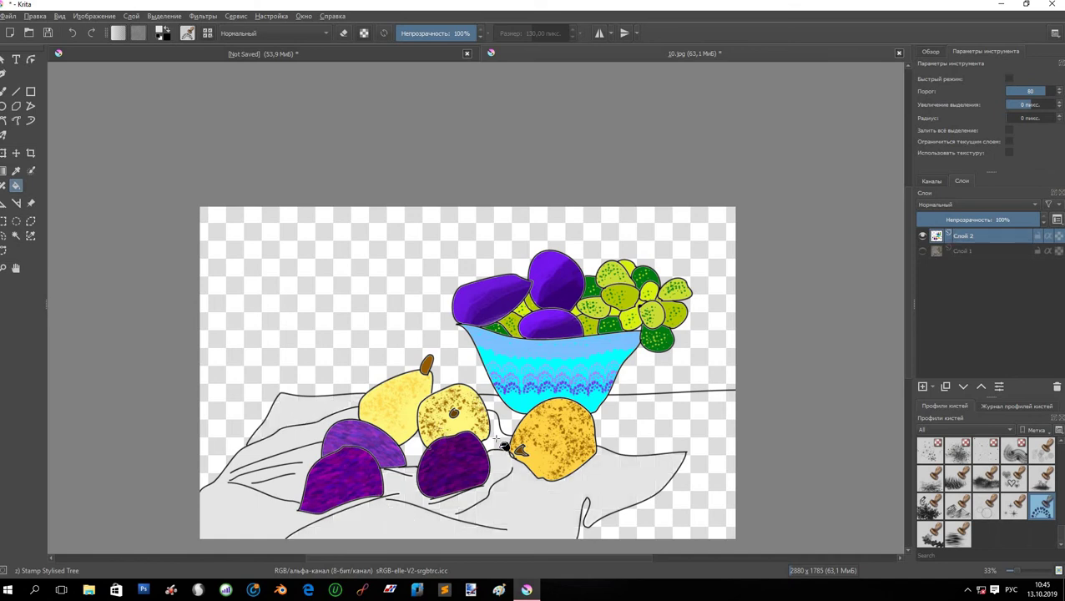
{"action": "left_click", "coordinate": [414, 448]}
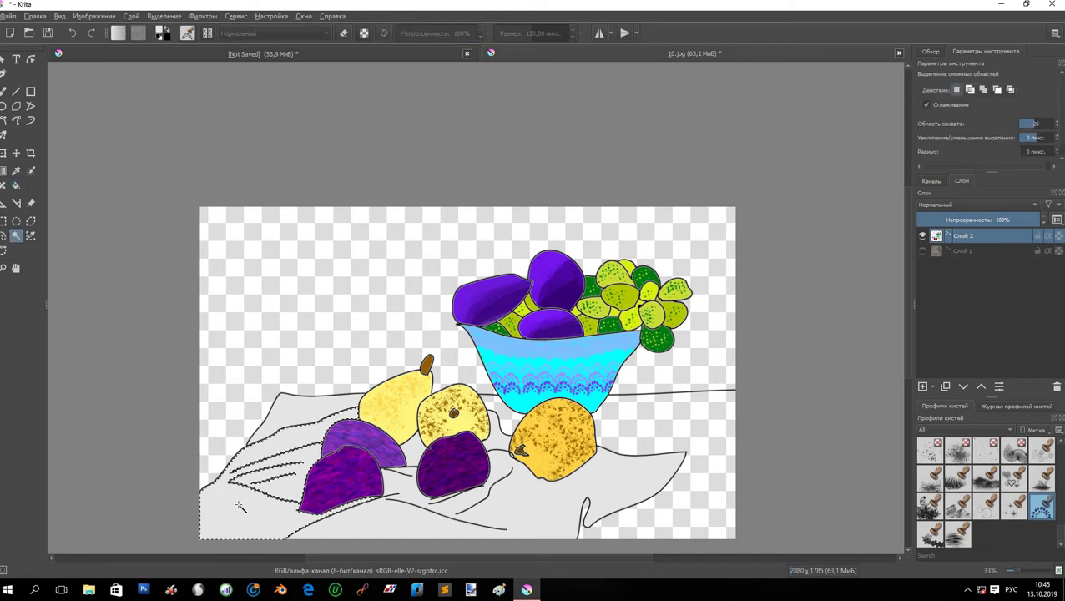
- Select the lower-left cloth folds and choose the Basic 40 px brush preset
{"action": "left_click", "coordinate": [298, 527]}
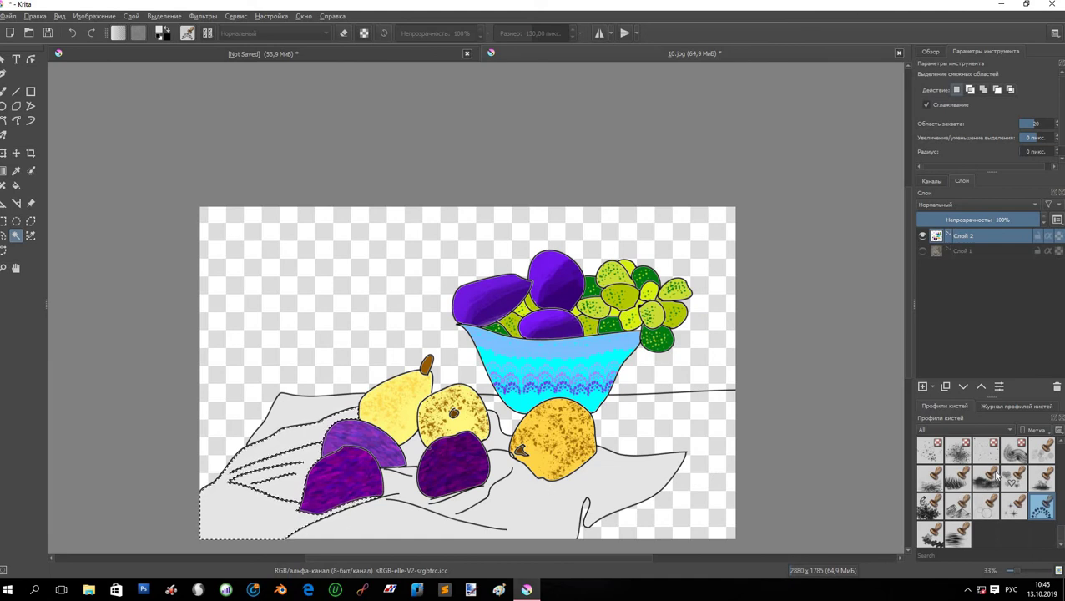
{"action": "scroll", "coordinate": [1025, 505], "scroll_direction": "up", "scroll_amount": 5}
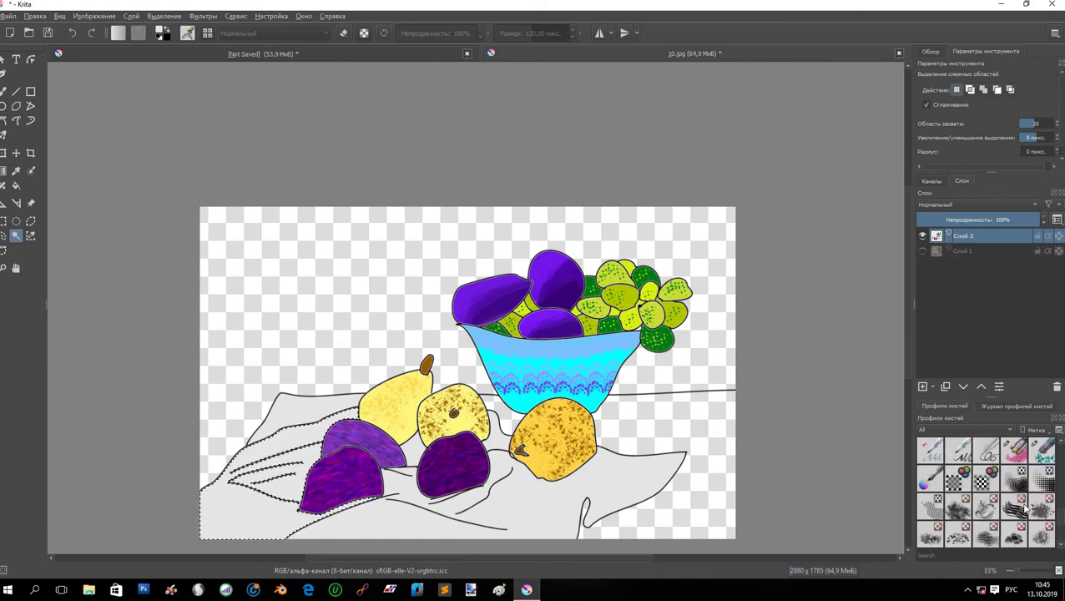
{"action": "scroll", "coordinate": [1024, 505], "scroll_direction": "down", "scroll_amount": 3}
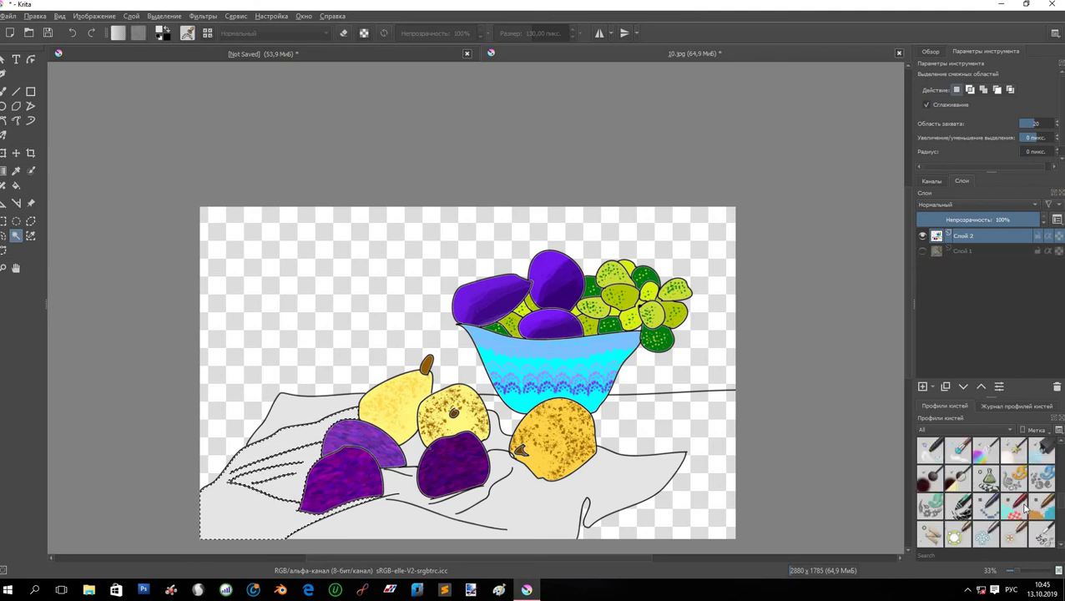
{"action": "scroll", "coordinate": [1024, 509], "scroll_direction": "up", "scroll_amount": 2}
{"action": "scroll", "coordinate": [1024, 509], "scroll_direction": "up", "scroll_amount": 1}
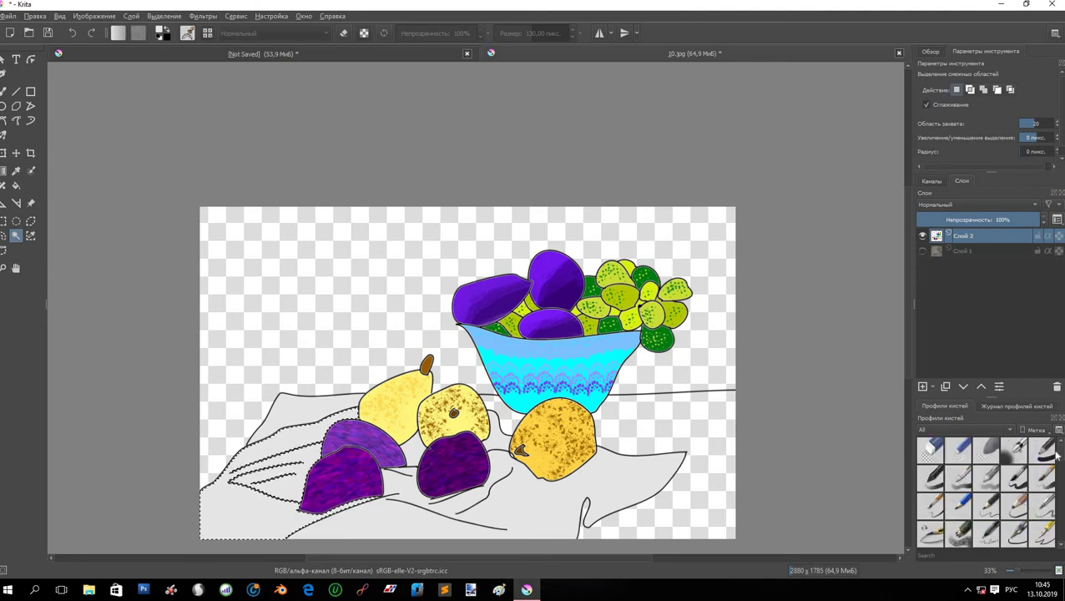
{"action": "left_click", "coordinate": [1042, 451]}
- Paint mid-grey shading strokes along the left cloth folds with the Freehand Brush
{"action": "right_click", "coordinate": [424, 480]}
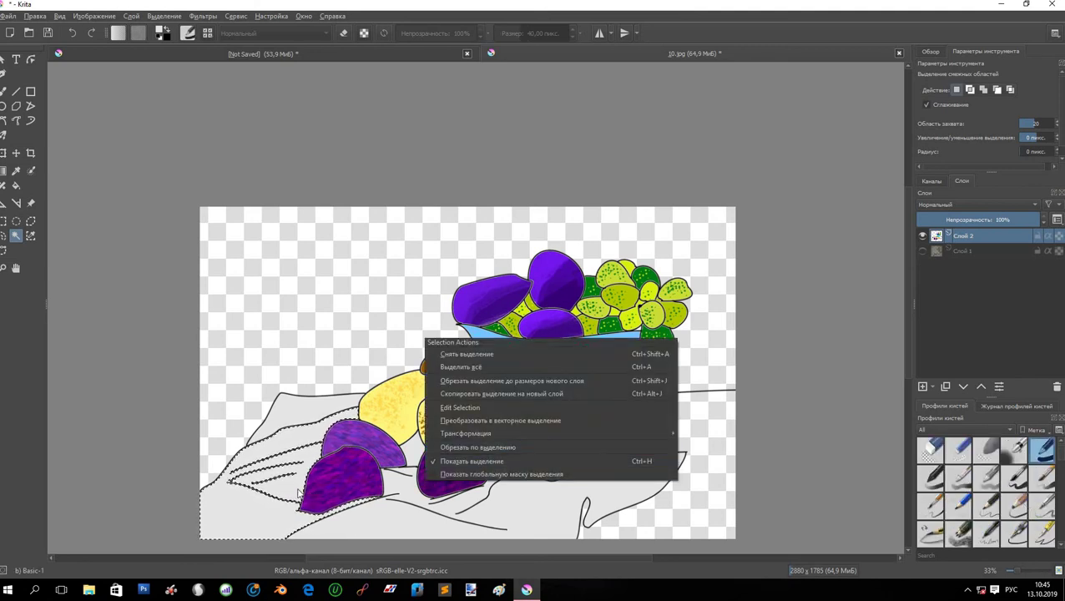
{"action": "left_click", "coordinate": [299, 492]}
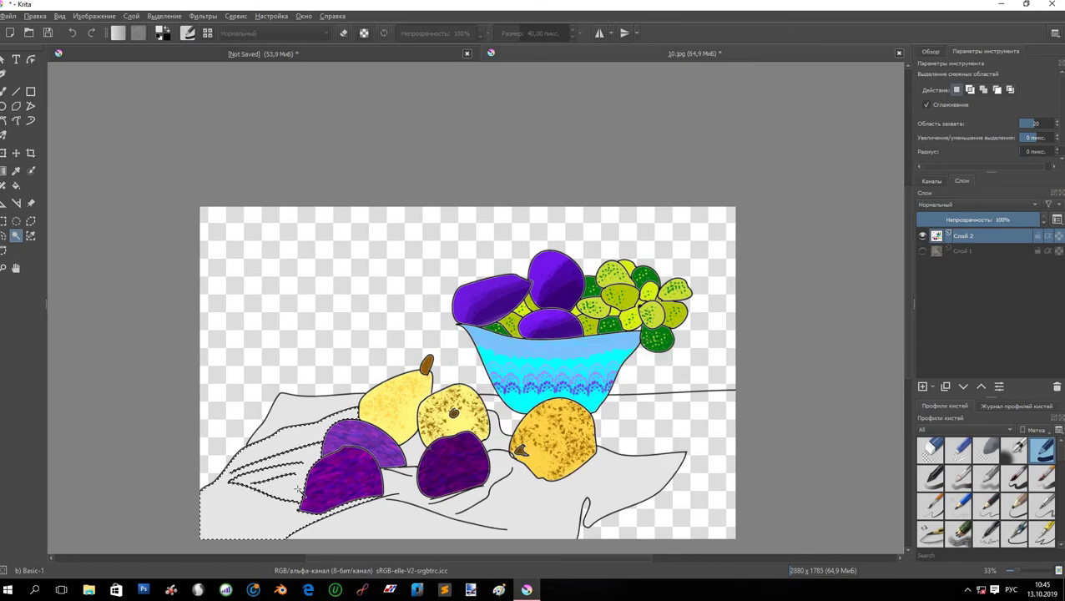
{"action": "left_click", "coordinate": [16, 185]}
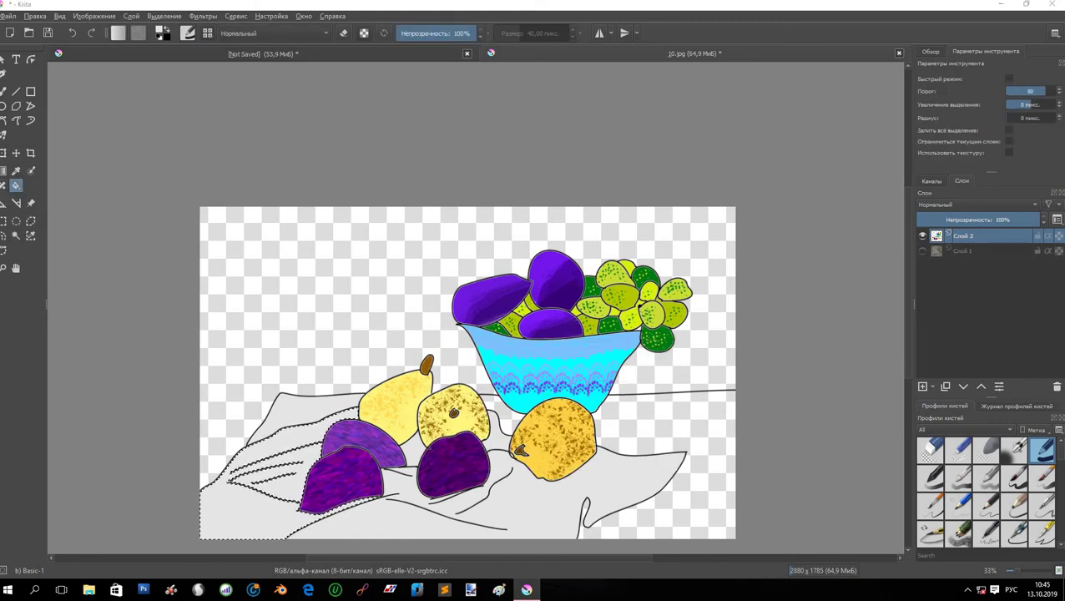
{"action": "left_click", "coordinate": [3, 92]}
{"action": "right_click", "coordinate": [336, 367]}
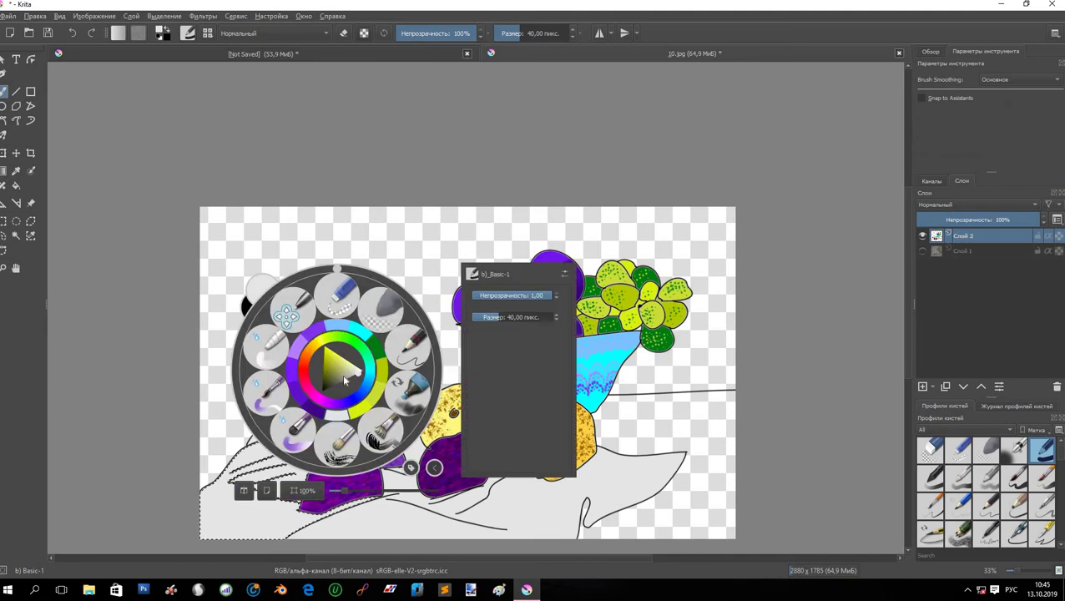
{"action": "left_click", "coordinate": [345, 381]}
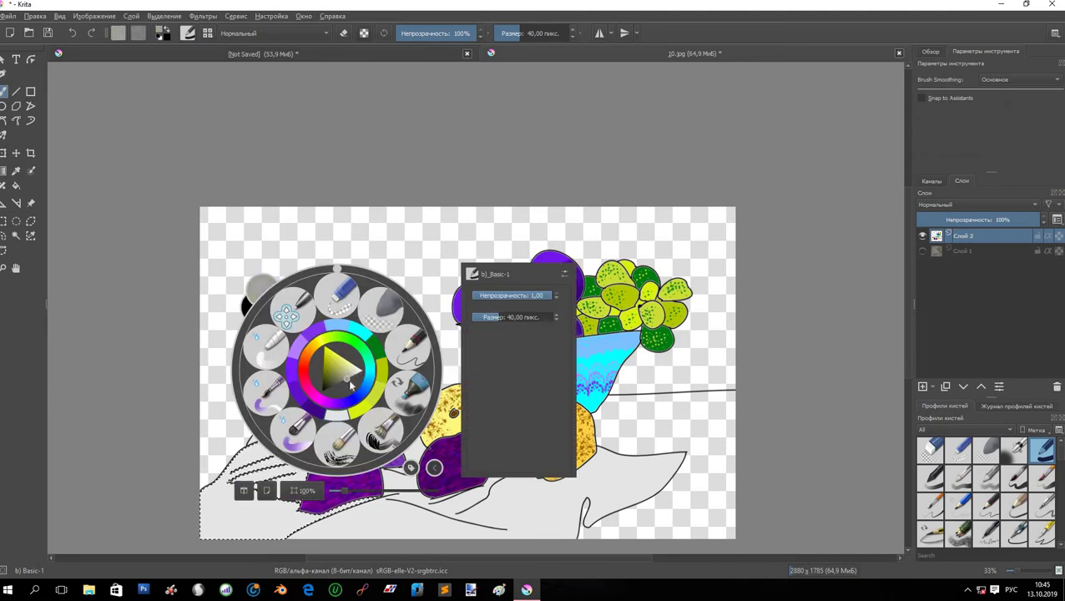
{"action": "left_click", "coordinate": [327, 242]}
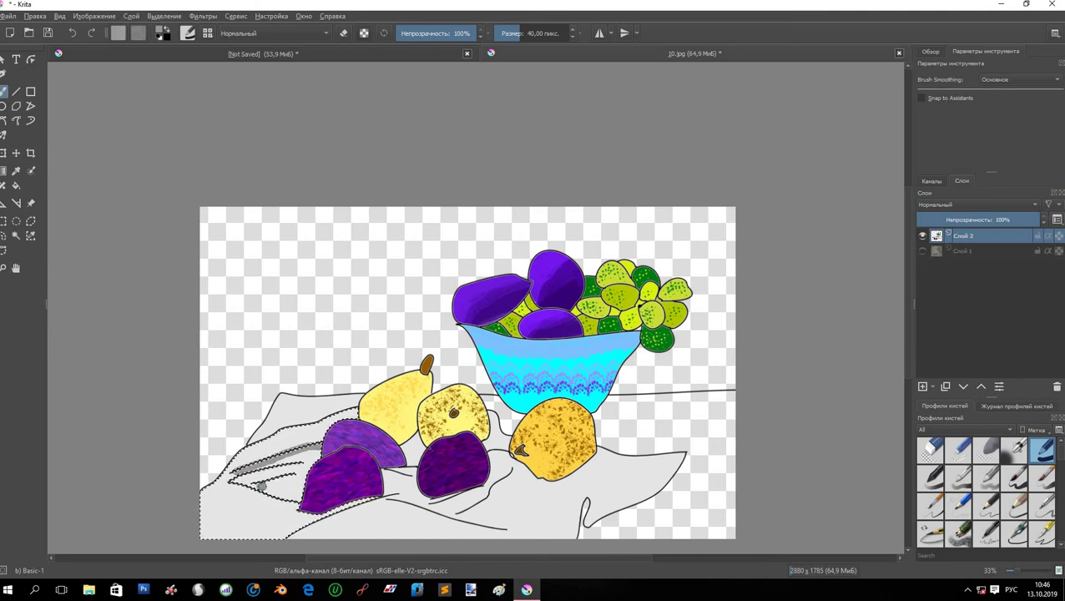
{"action": "left_click_drag", "start_coordinate": [262, 487], "coordinate": [294, 475]}
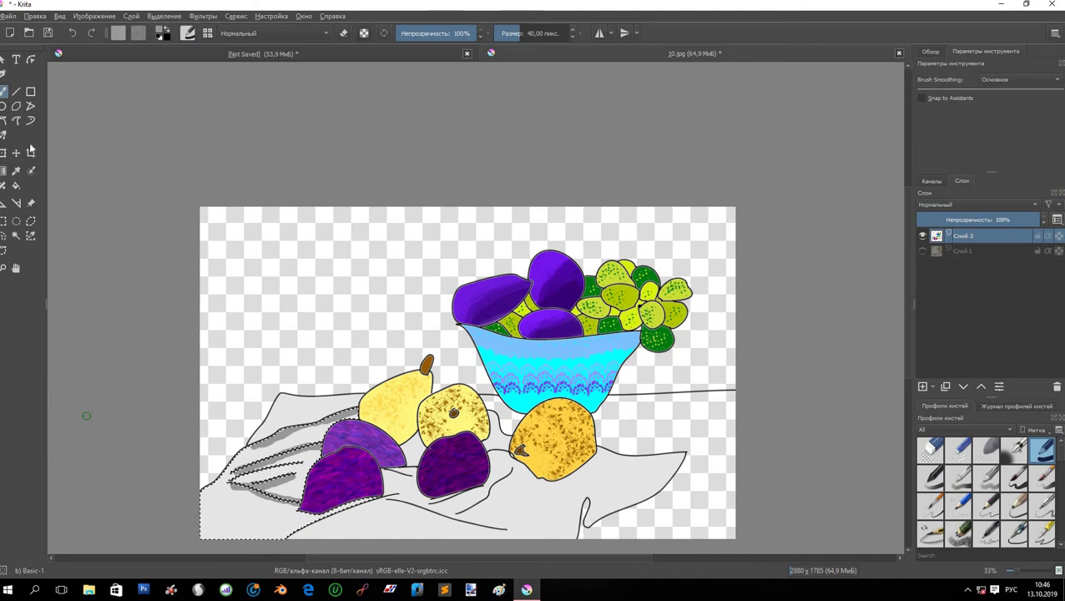
{"action": "left_click", "coordinate": [15, 235]}
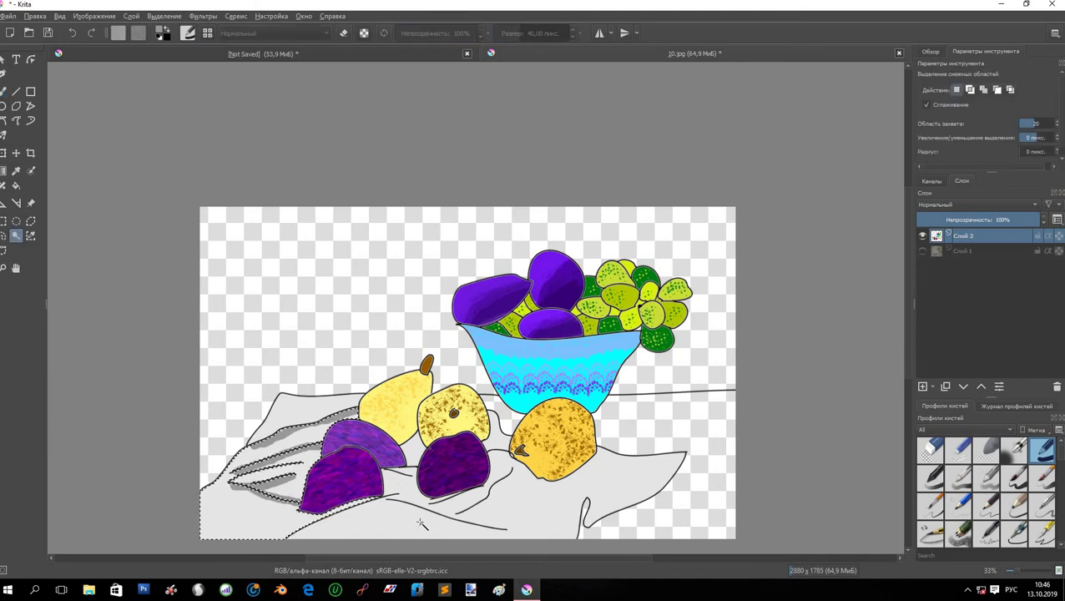
- Select the cloth beneath the fruit to brush grey shadows, then select the empty area right of it
{"action": "left_click", "coordinate": [425, 534]}
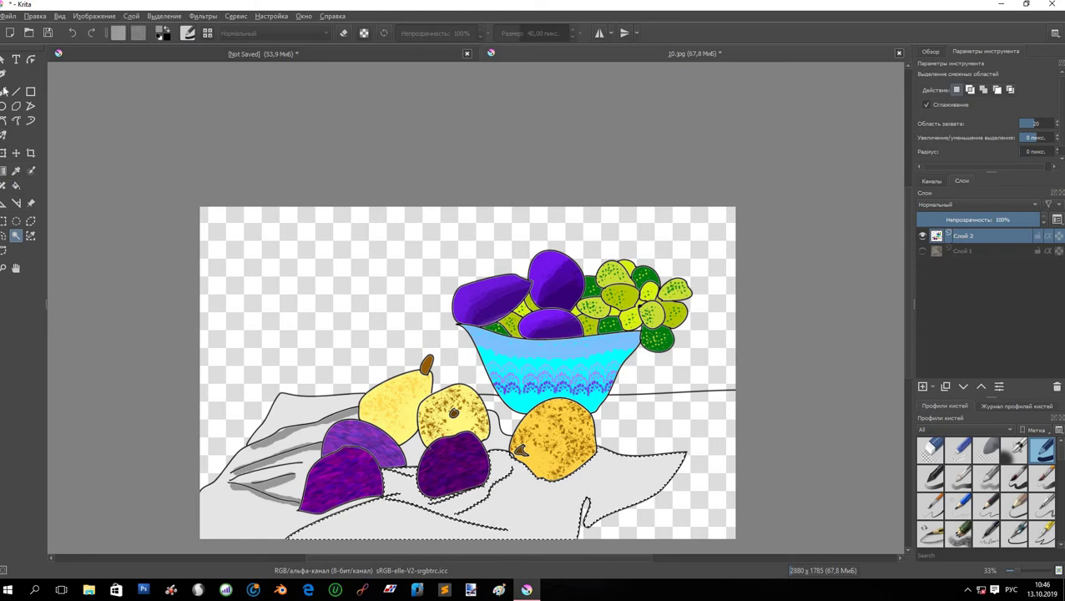
{"action": "left_click", "coordinate": [4, 91]}
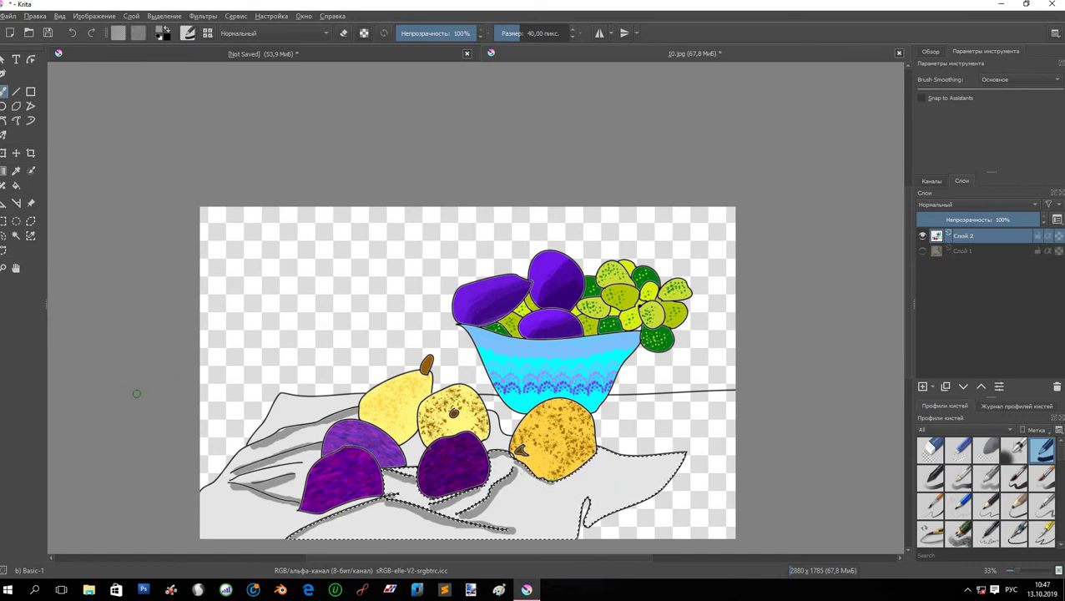
{"action": "left_click", "coordinate": [16, 235]}
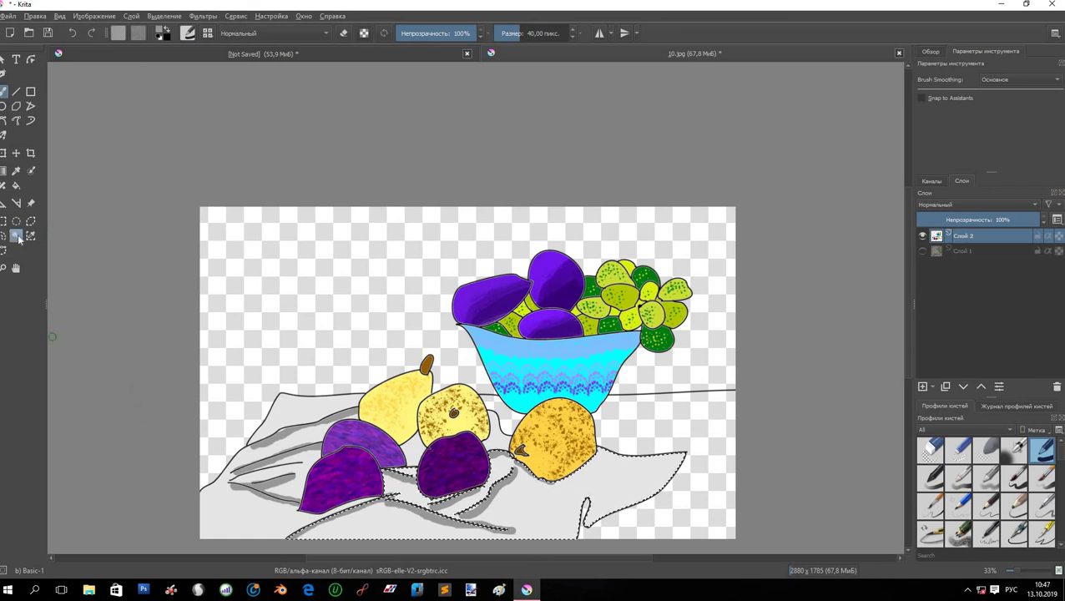
{"action": "left_click", "coordinate": [332, 310]}
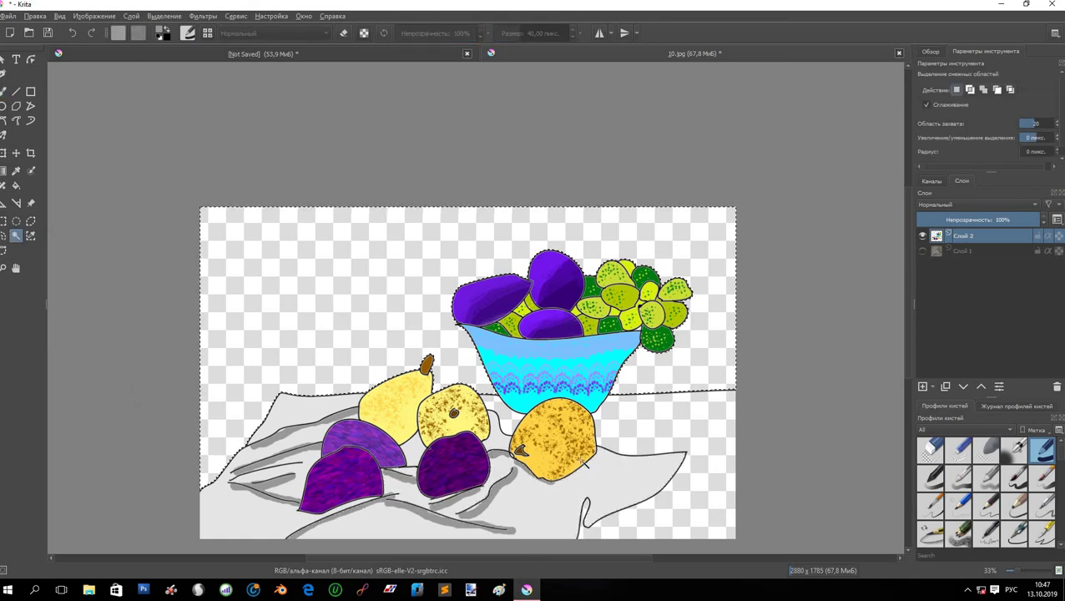
{"action": "left_click", "coordinate": [666, 424]}
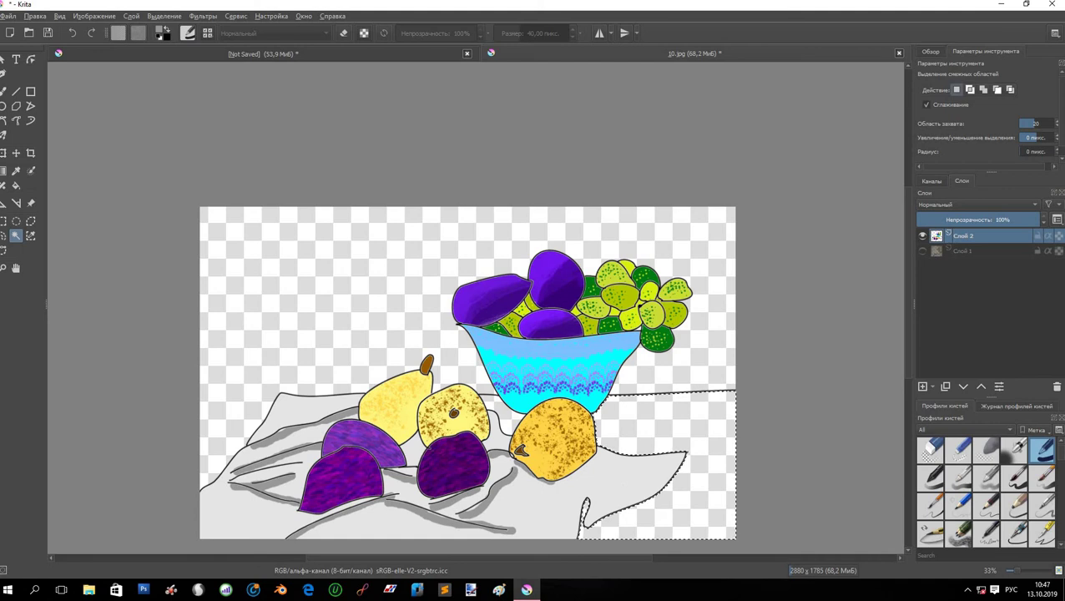
{"action": "left_click", "coordinate": [4, 91]}
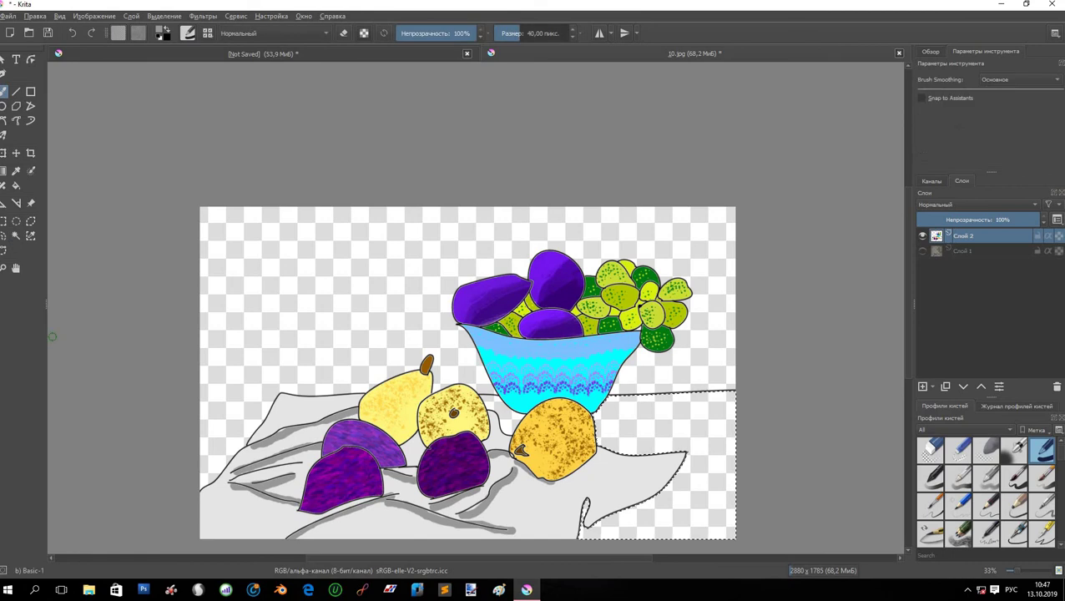
- Mix an orange-brown in the pop-up palette and fill the right-hand table selection with it
{"action": "right_click", "coordinate": [627, 430]}
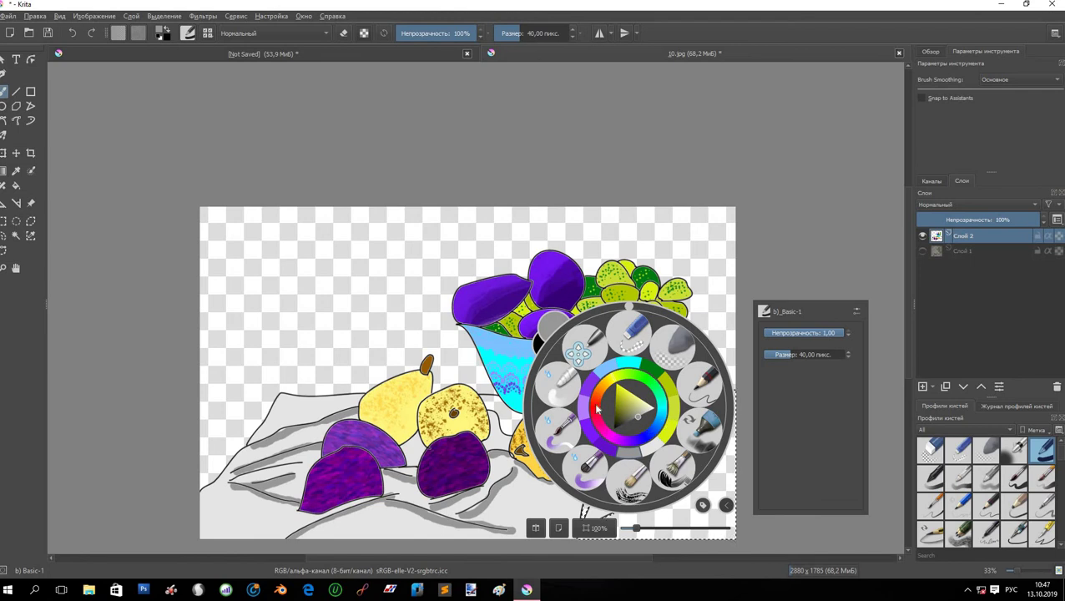
{"action": "left_click", "coordinate": [604, 394]}
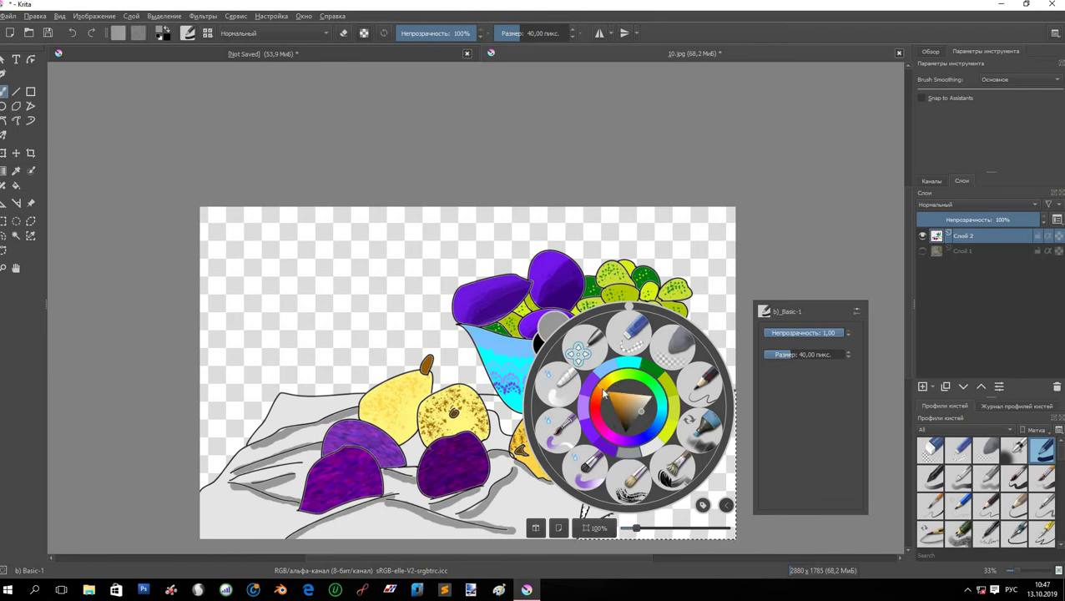
{"action": "mouse_move", "coordinate": [599, 395]}
{"action": "left_mouse_down"}
{"action": "mouse_move", "coordinate": [606, 379]}
{"action": "mouse_move", "coordinate": [607, 392]}
{"action": "left_mouse_up"}
{"action": "left_click_drag", "start_coordinate": [621, 422], "coordinate": [619, 423]}
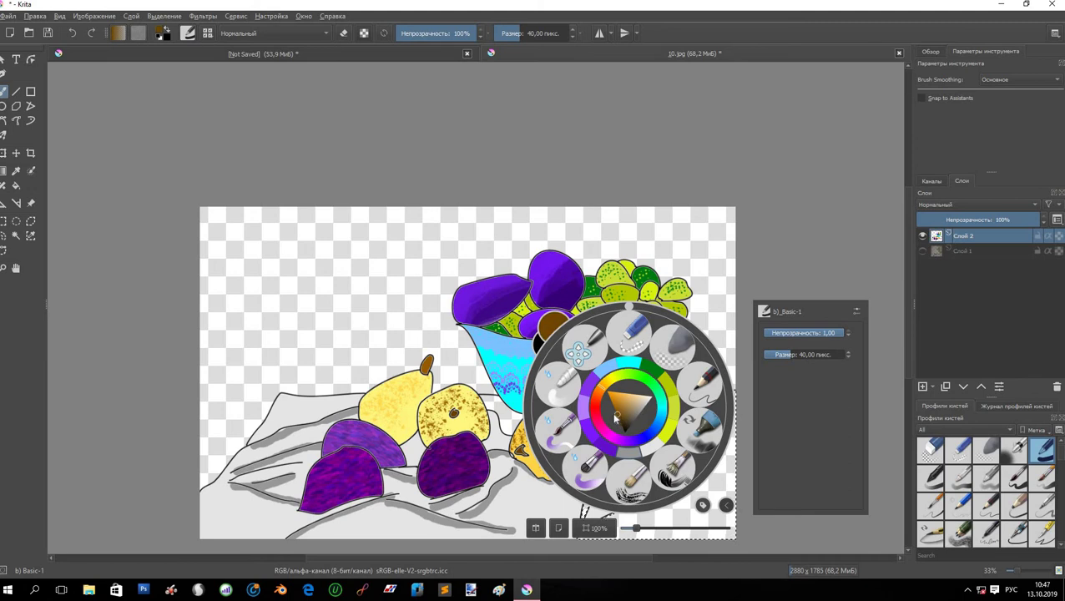
{"action": "left_click_drag", "start_coordinate": [610, 411], "coordinate": [605, 408]}
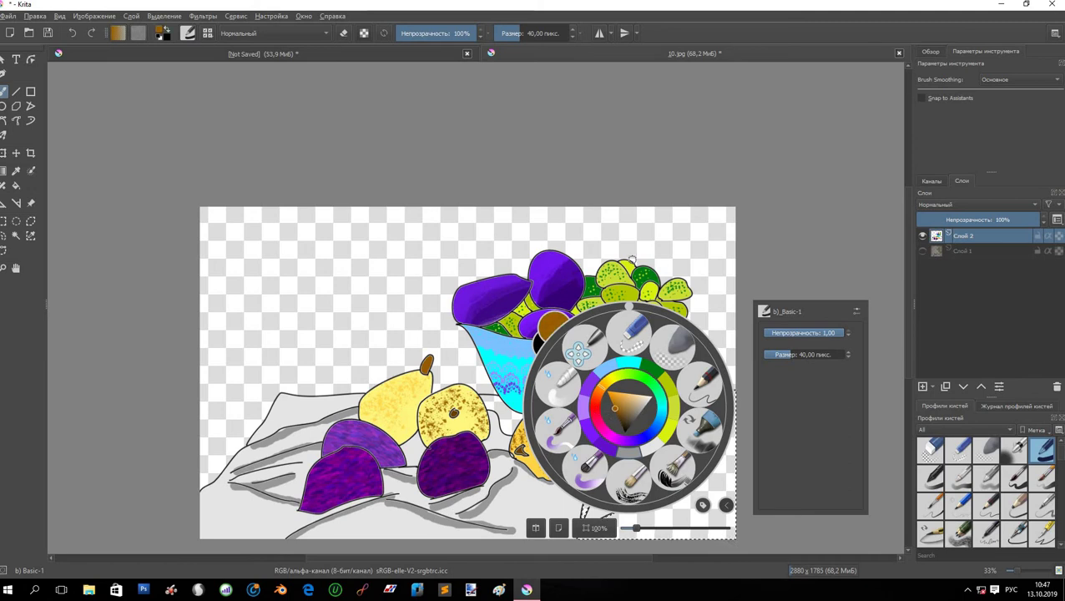
{"action": "left_click", "coordinate": [641, 235]}
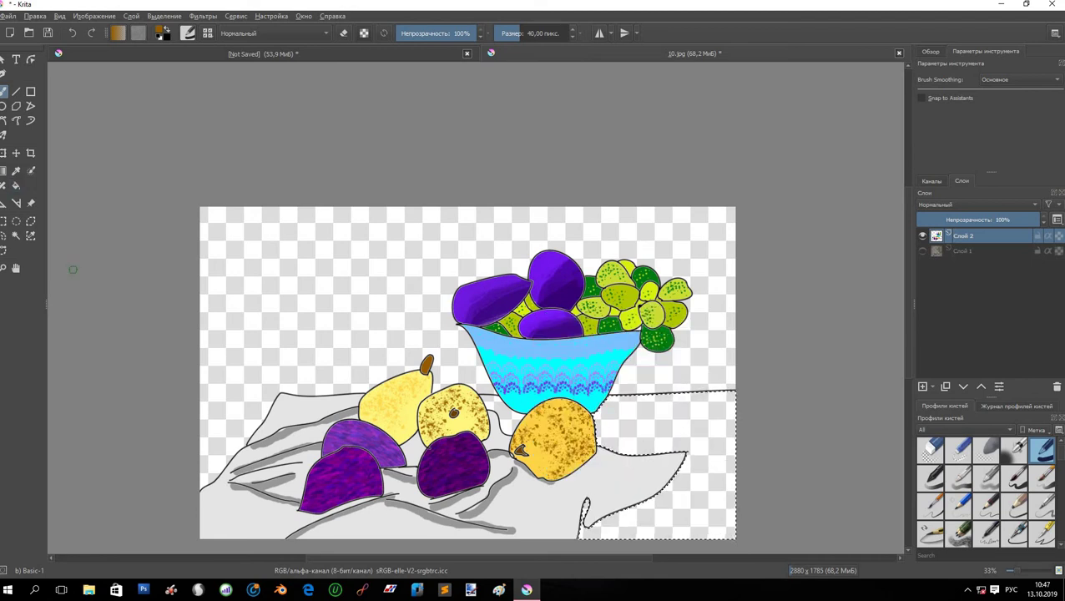
{"action": "key", "text": "f"}
{"action": "left_click", "coordinate": [640, 432]}
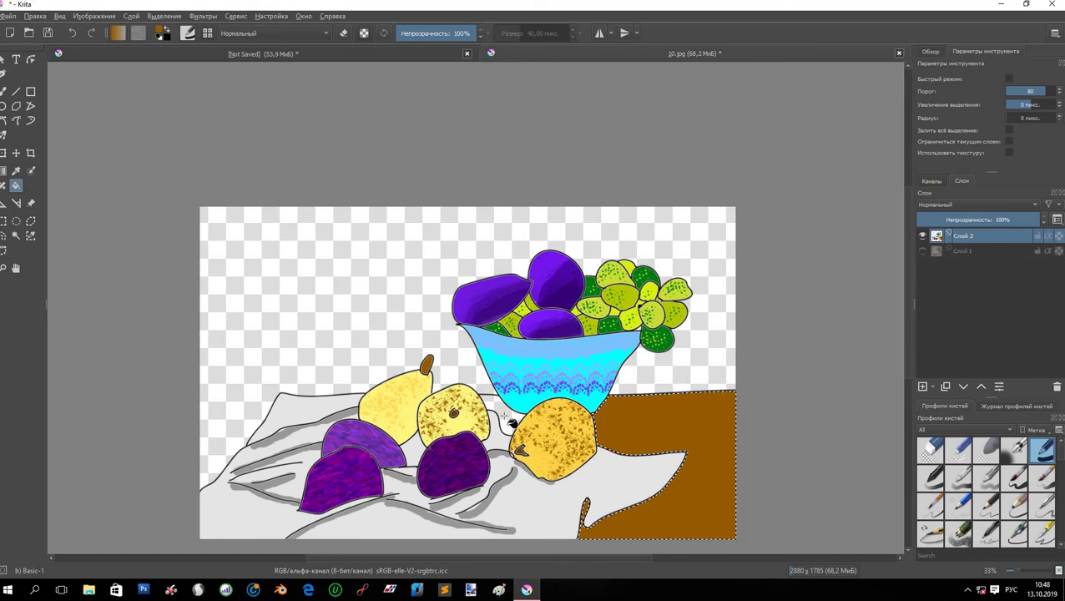
- Select the white gap between the pears and bowl and fill it brown
{"action": "left_click", "coordinate": [16, 236]}
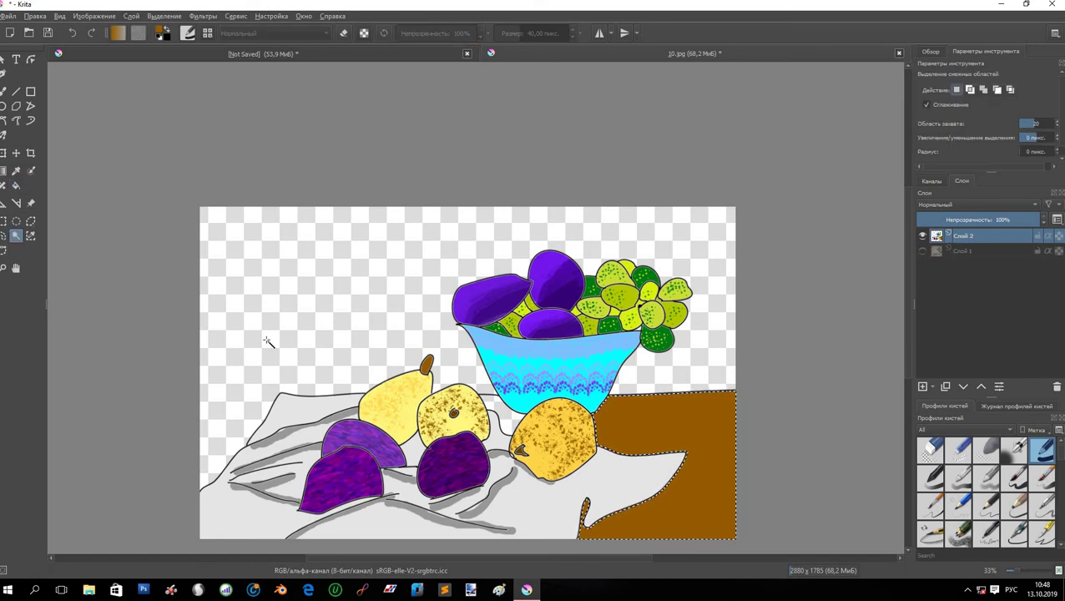
{"action": "left_click", "coordinate": [501, 420]}
{"action": "left_click", "coordinate": [15, 185]}
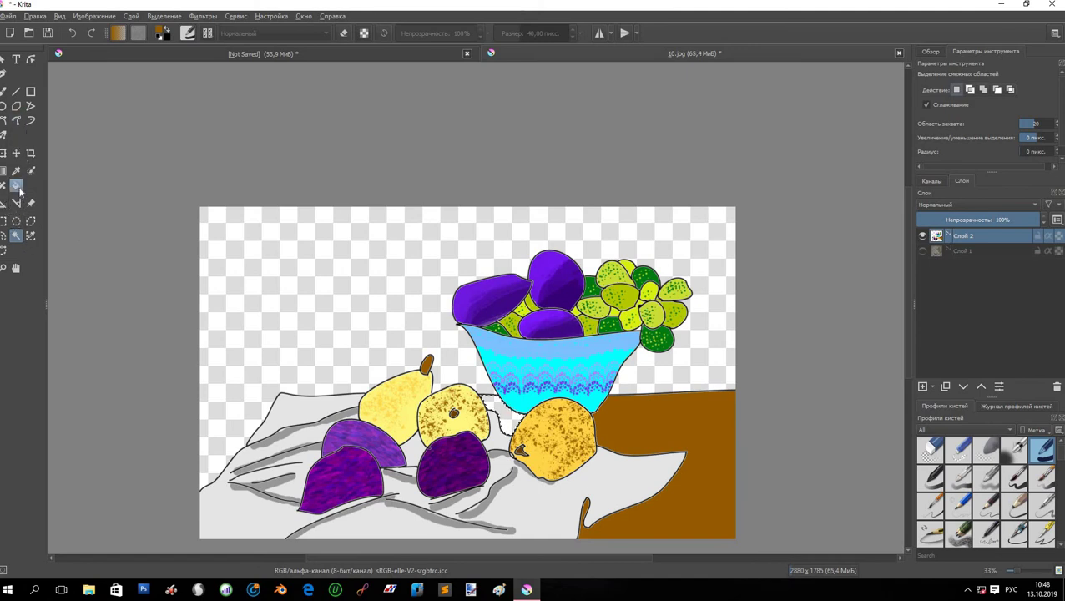
{"action": "left_click", "coordinate": [497, 410]}
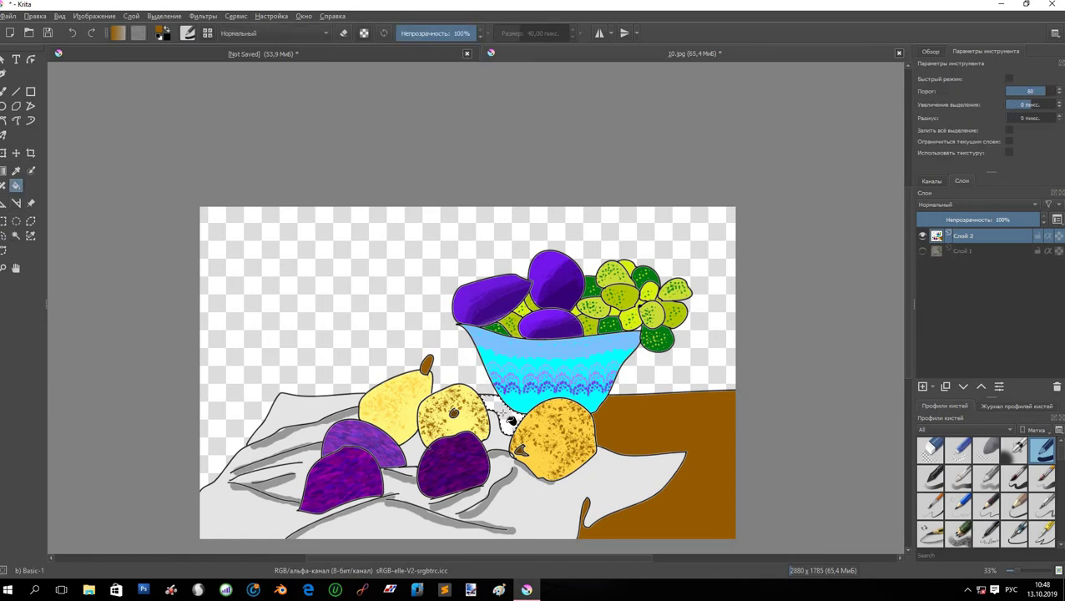
- Select the brown table region on the right and choose the Pencil-6 Quick Shade preset
{"action": "left_click", "coordinate": [15, 235]}
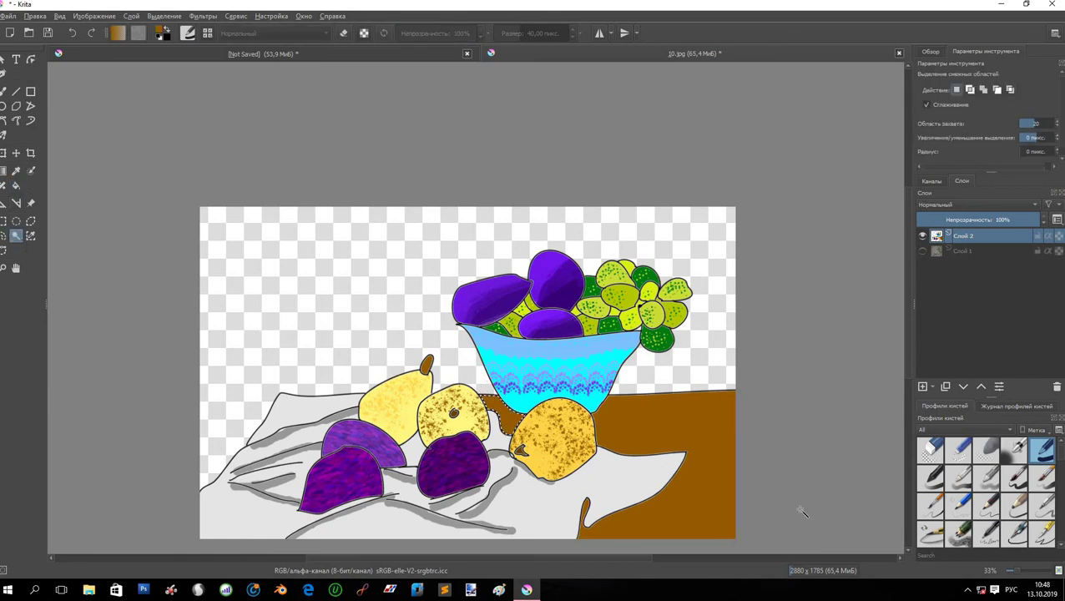
{"action": "left_click", "coordinate": [716, 476]}
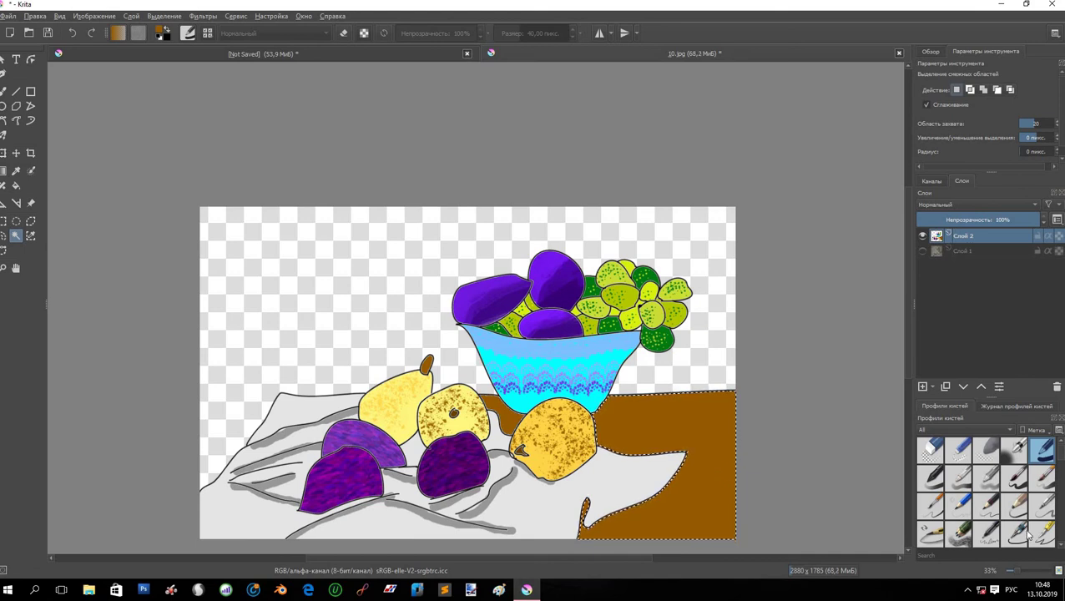
{"action": "scroll", "coordinate": [1018, 517], "scroll_direction": "up", "scroll_amount": 2}
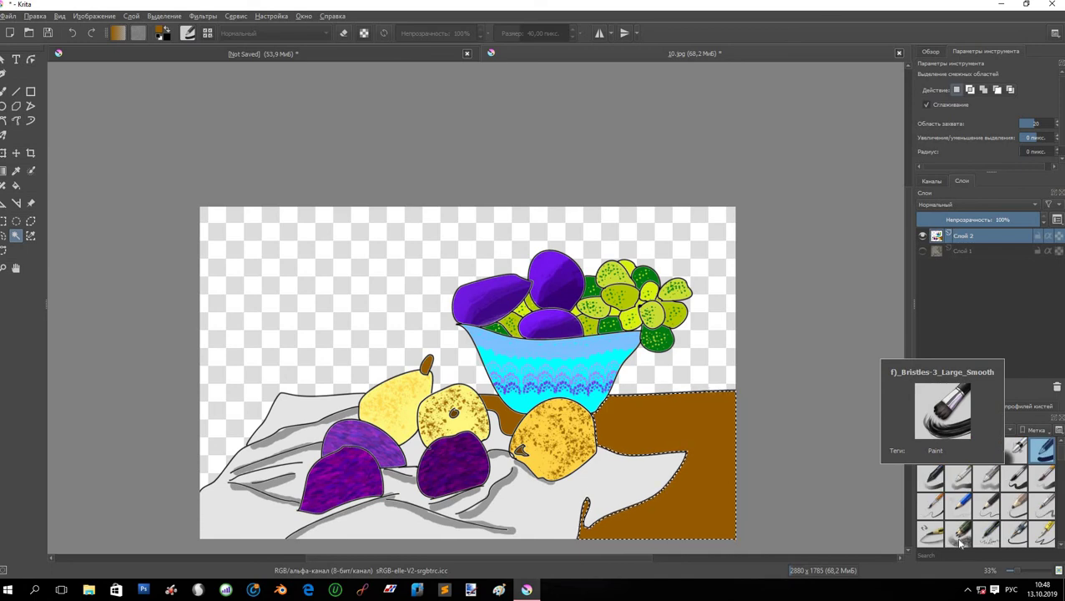
{"action": "left_click", "coordinate": [958, 534]}
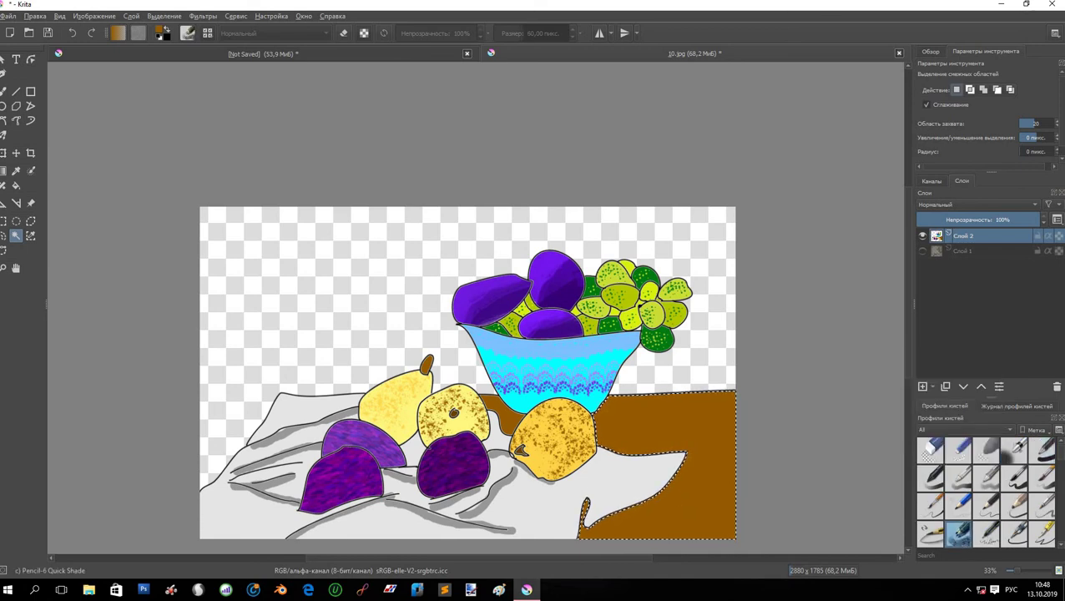
- Try a Dry Brushing stroke across the brown table, then undo it
{"action": "right_click", "coordinate": [723, 492]}
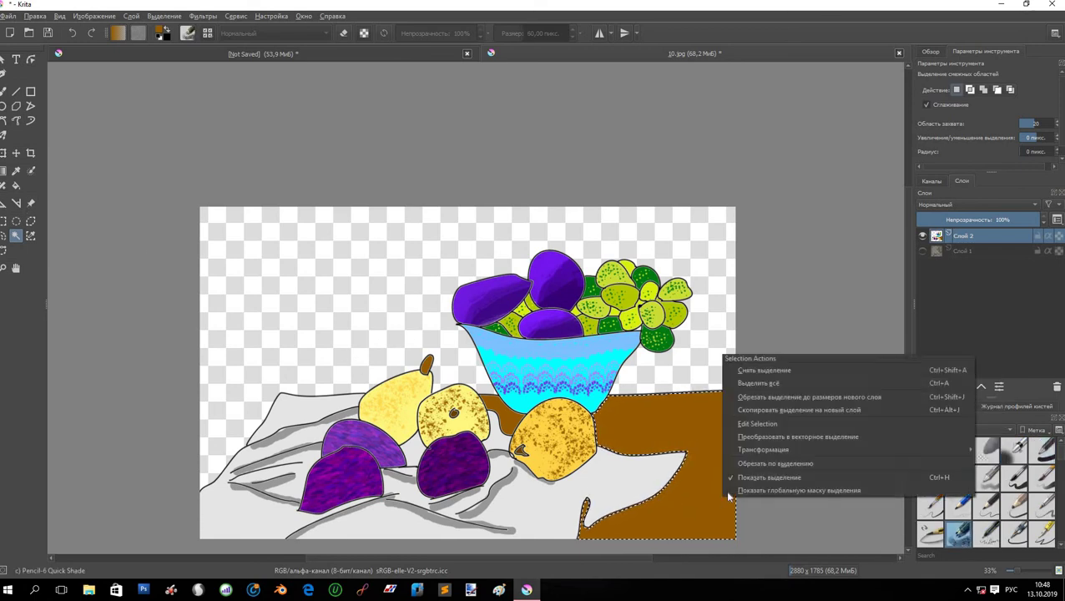
{"action": "key", "text": "Escape"}
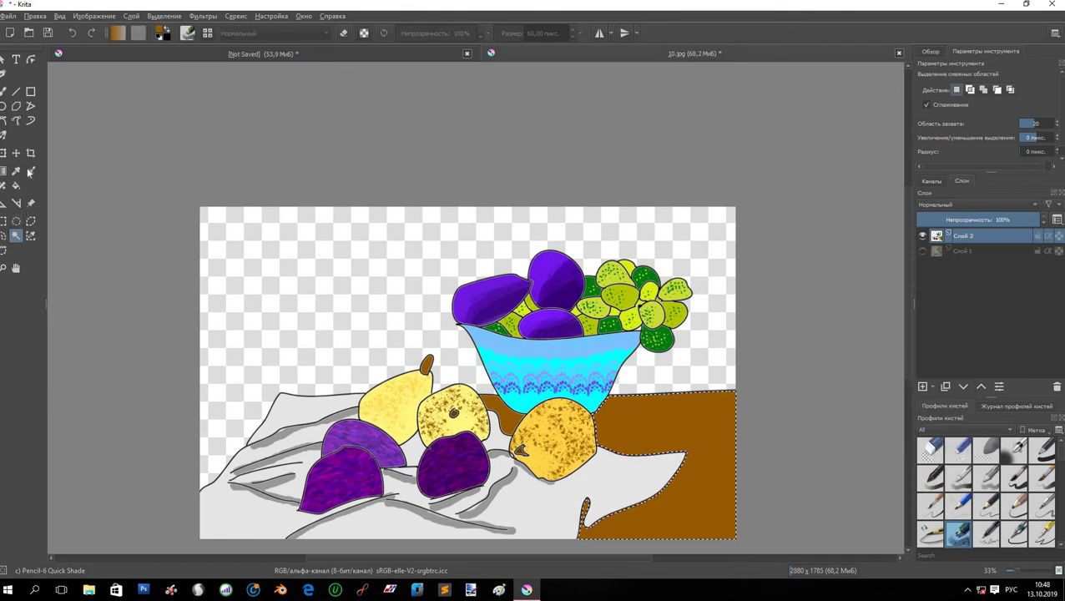
{"action": "left_click", "coordinate": [4, 92]}
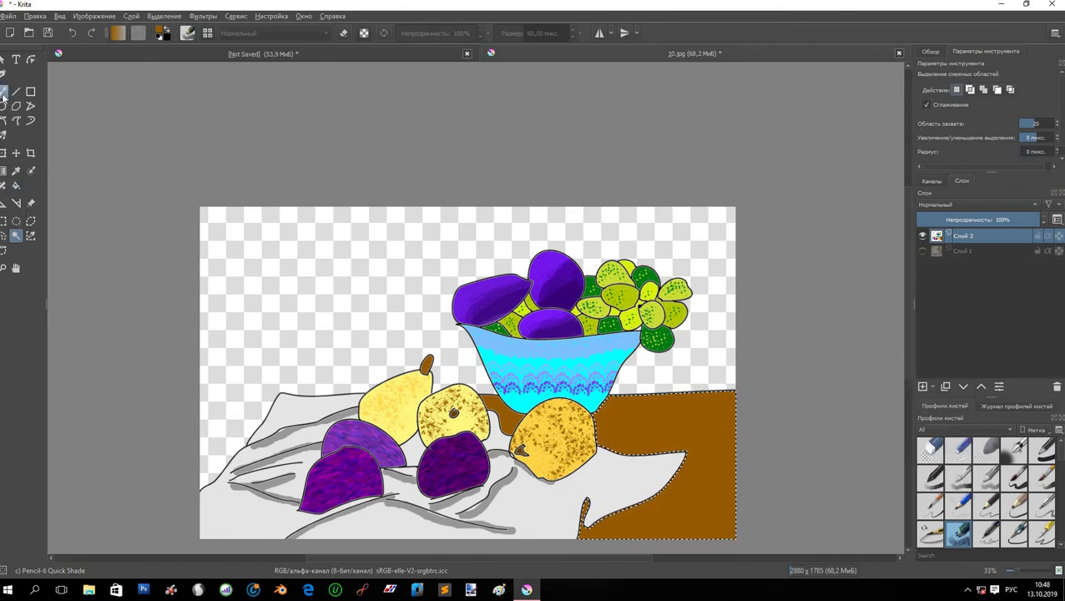
{"action": "right_click", "coordinate": [711, 498]}
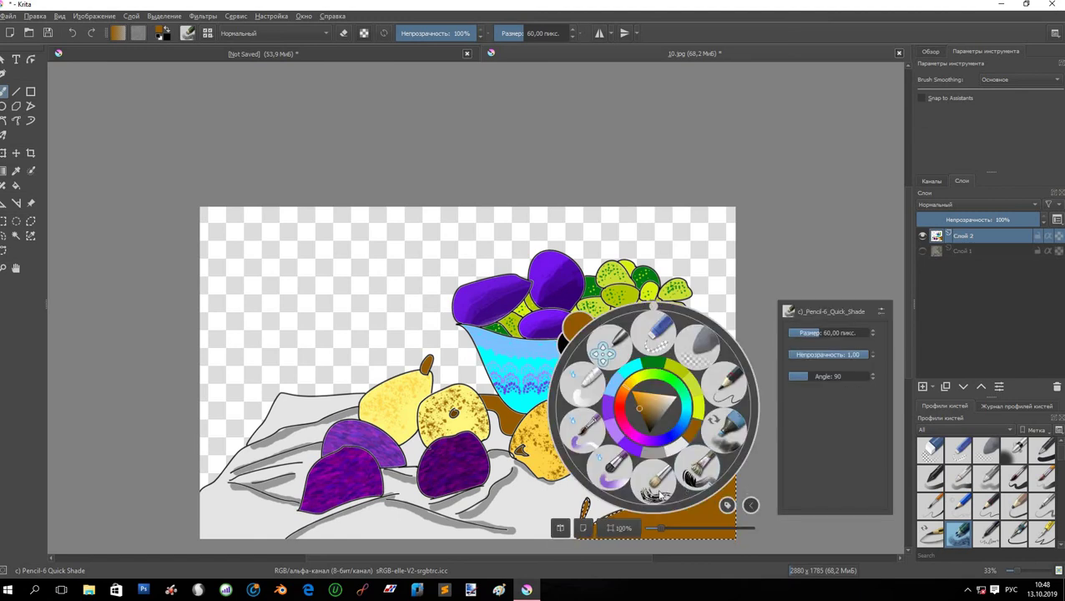
{"action": "left_click", "coordinate": [656, 482]}
{"action": "right_click", "coordinate": [710, 492]}
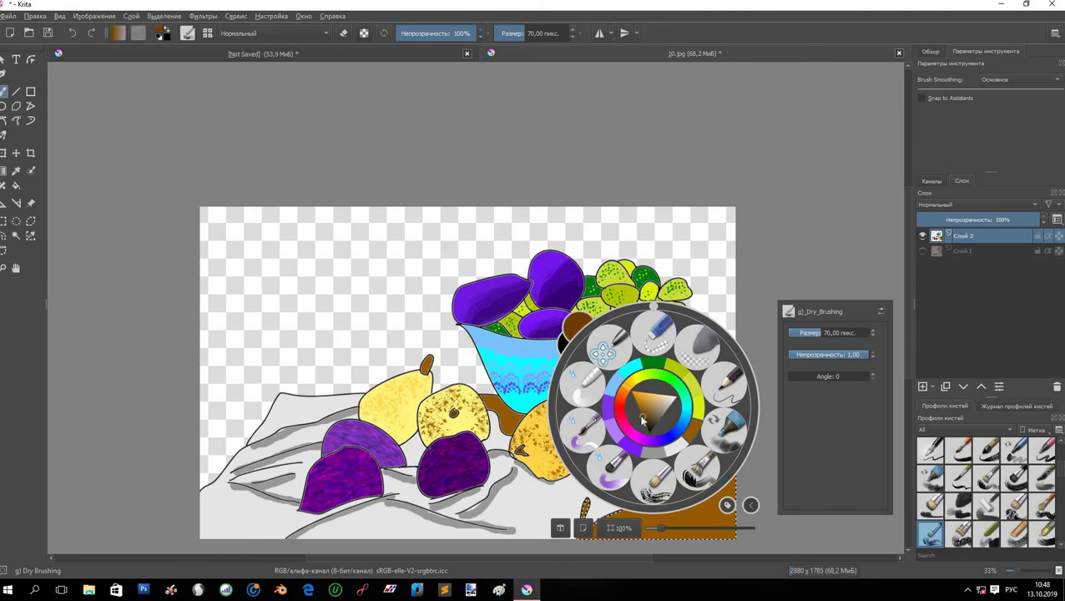
{"action": "left_click", "coordinate": [697, 256]}
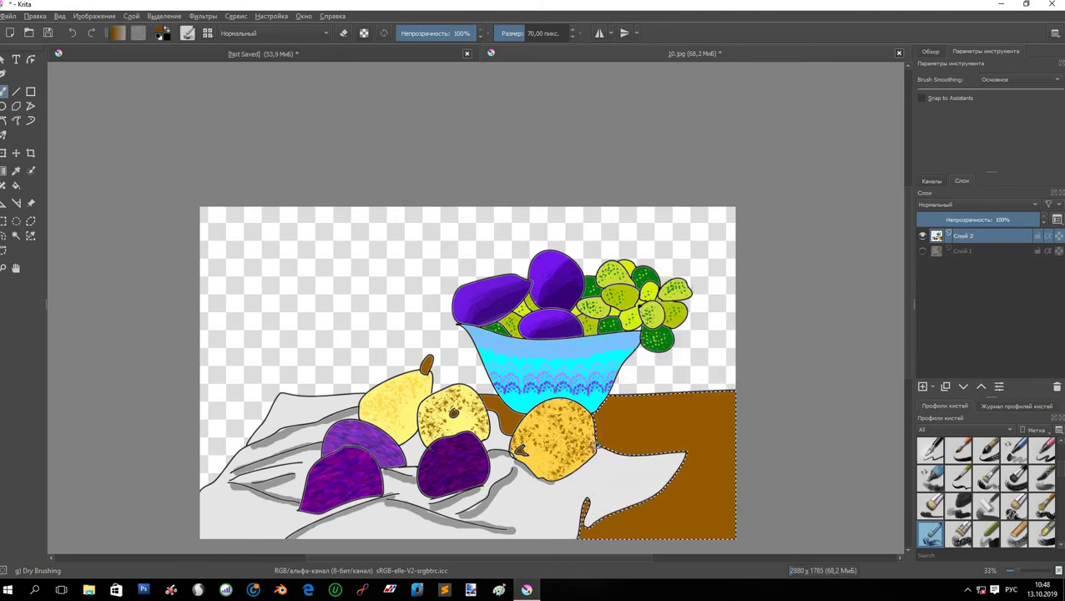
{"action": "left_click_drag", "start_coordinate": [597, 443], "coordinate": [735, 444]}
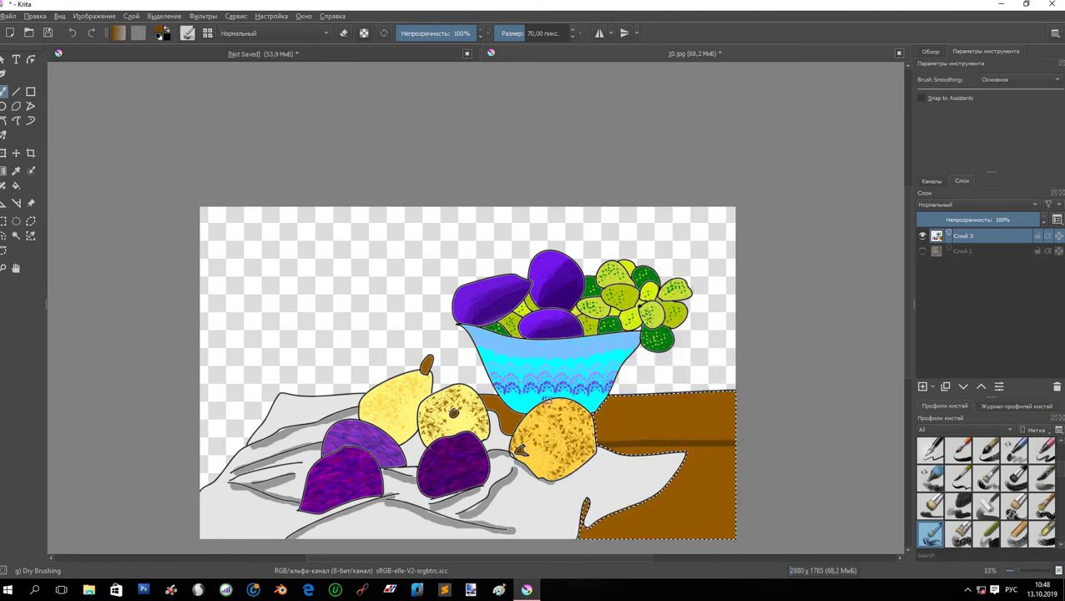
{"action": "left_click", "coordinate": [72, 33]}
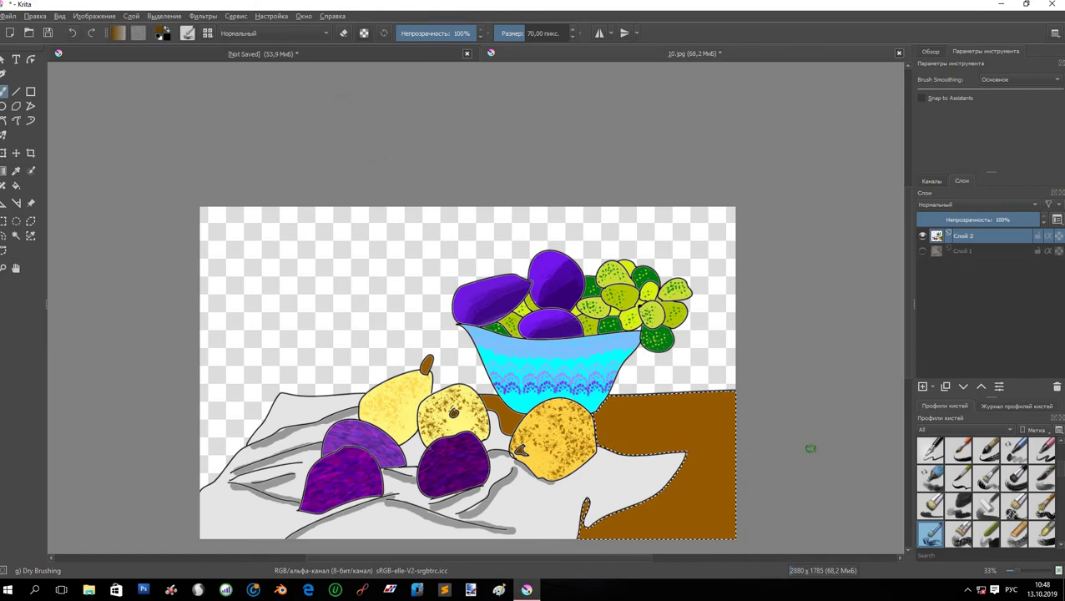
- Paint dark horizontal wood-grain streaks across the table with the Stamp Water preset
{"action": "scroll", "coordinate": [999, 505], "scroll_direction": "down", "scroll_amount": 2}
{"action": "scroll", "coordinate": [999, 505], "scroll_direction": "down", "scroll_amount": 2}
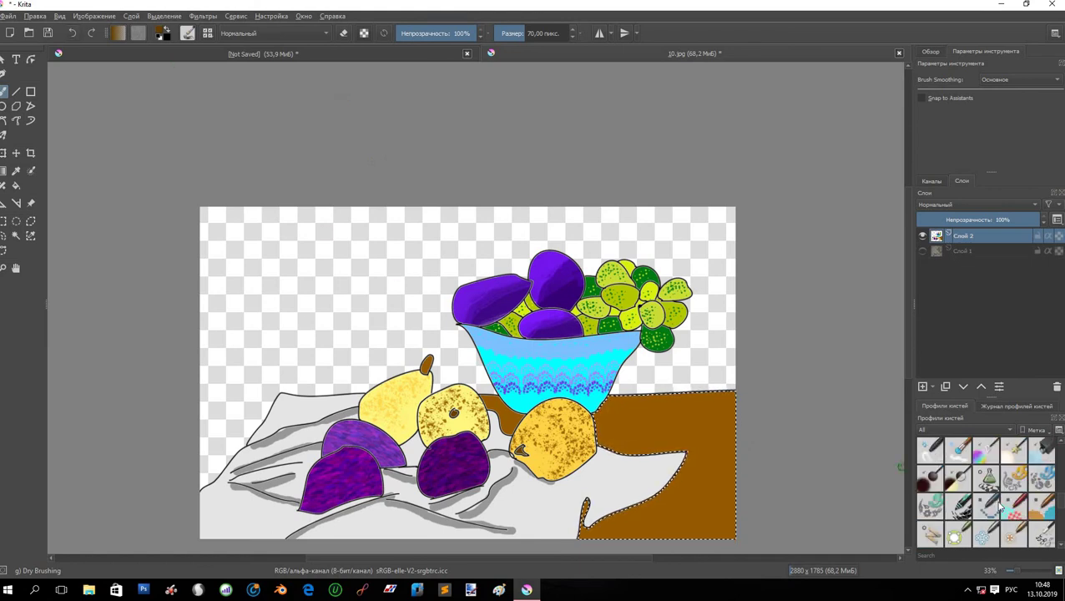
{"action": "scroll", "coordinate": [999, 505], "scroll_direction": "down", "scroll_amount": 2}
{"action": "scroll", "coordinate": [999, 505], "scroll_direction": "down", "scroll_amount": 2}
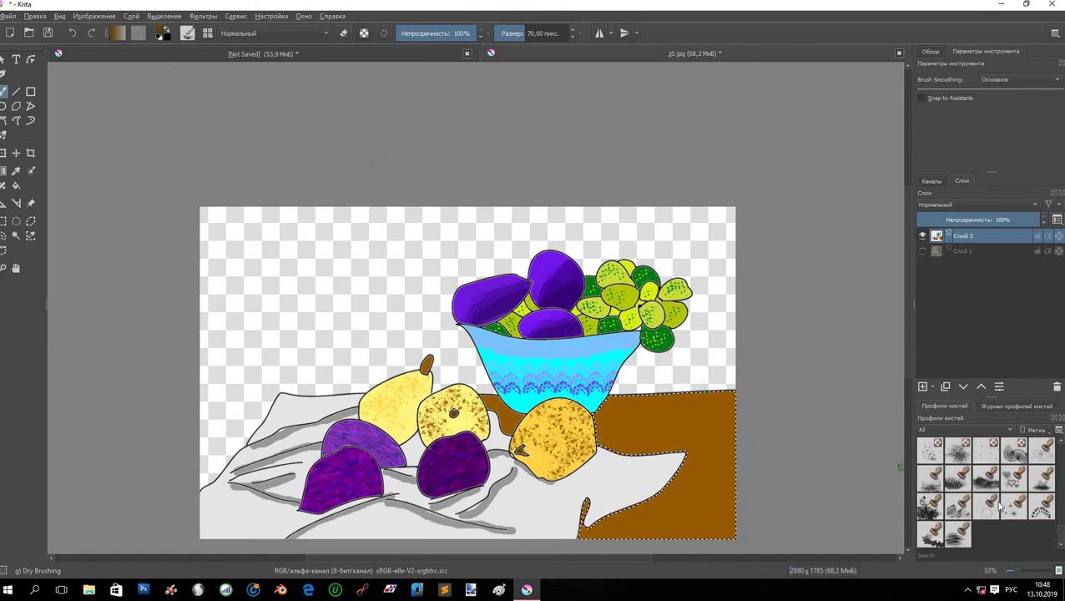
{"action": "left_click", "coordinate": [957, 534]}
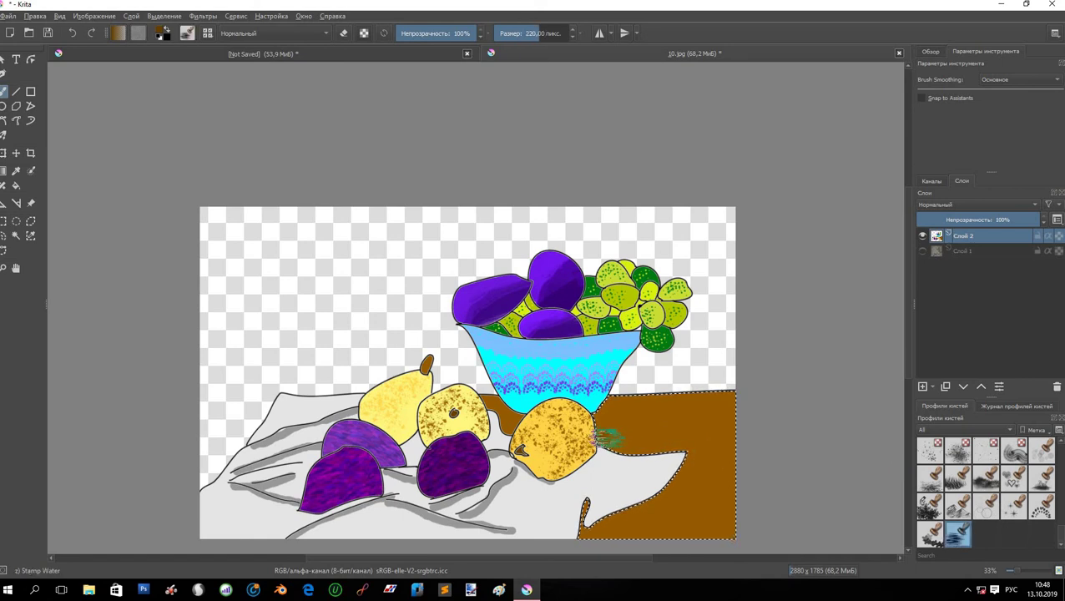
{"action": "left_click_drag", "start_coordinate": [596, 435], "coordinate": [781, 439]}
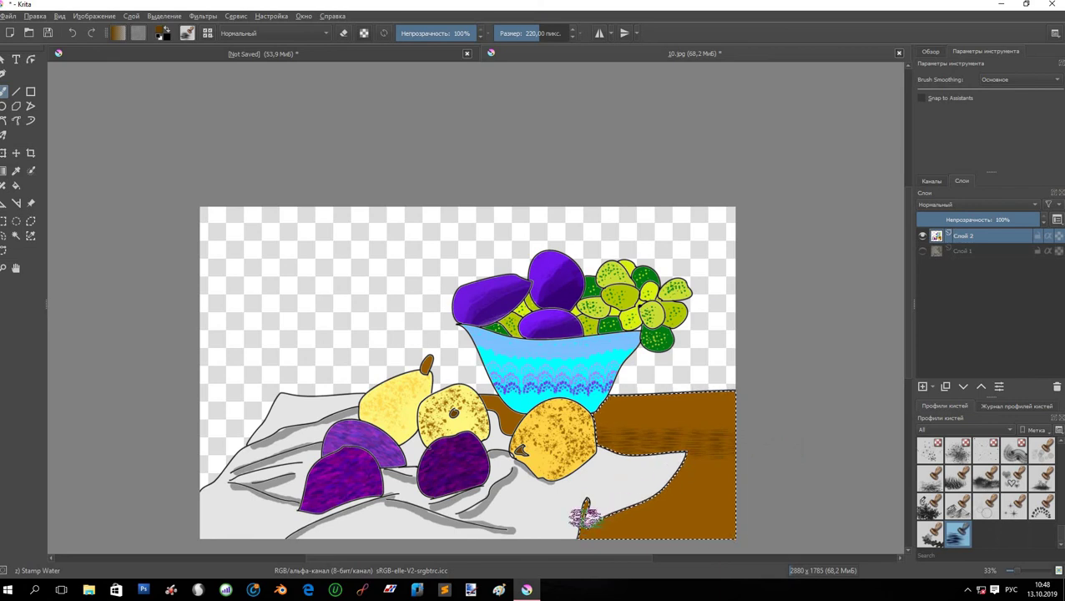
{"action": "mouse_move", "coordinate": [612, 518]}
{"action": "left_mouse_down"}
{"action": "mouse_move", "coordinate": [780, 514]}
{"action": "mouse_move", "coordinate": [554, 531]}
{"action": "mouse_move", "coordinate": [758, 543]}
{"action": "left_mouse_up"}
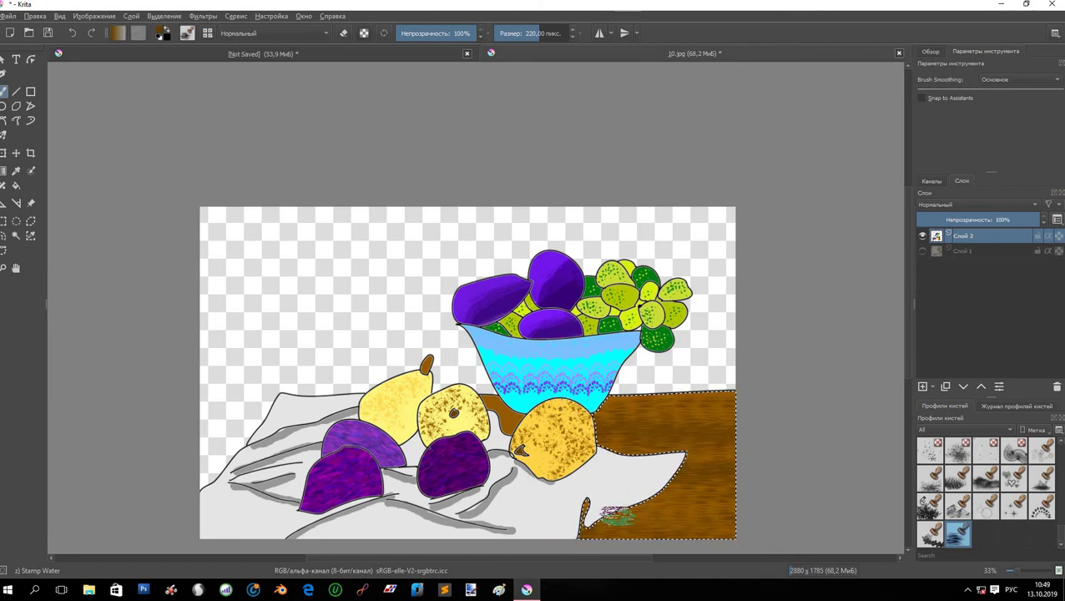
{"action": "left_click", "coordinate": [16, 236]}
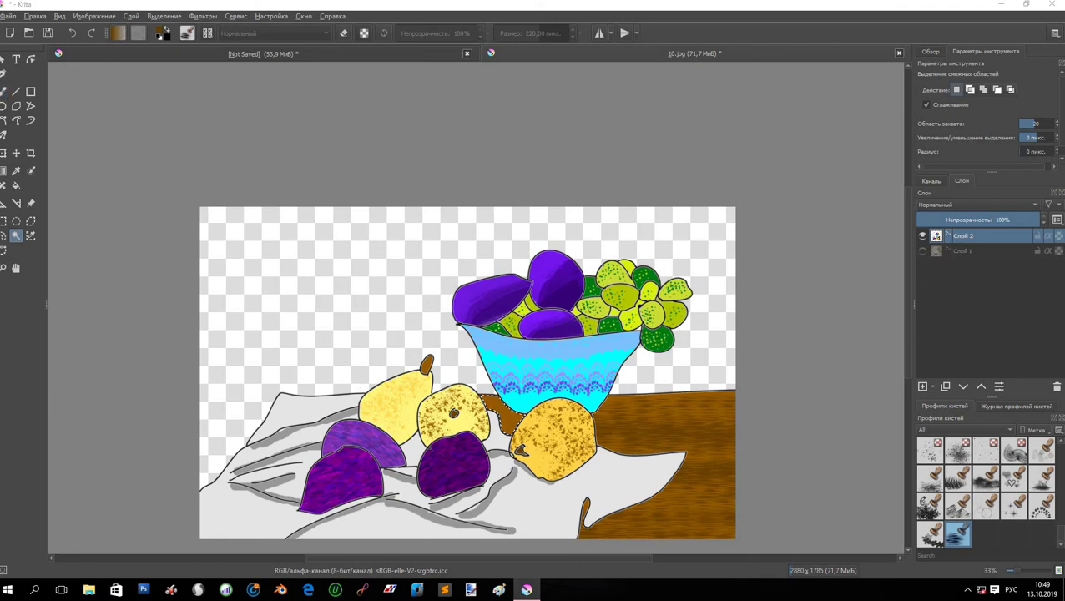
- Select the transparent background area with the contiguous selection tool
{"action": "left_click", "coordinate": [3, 91]}
{"action": "left_click", "coordinate": [391, 368]}
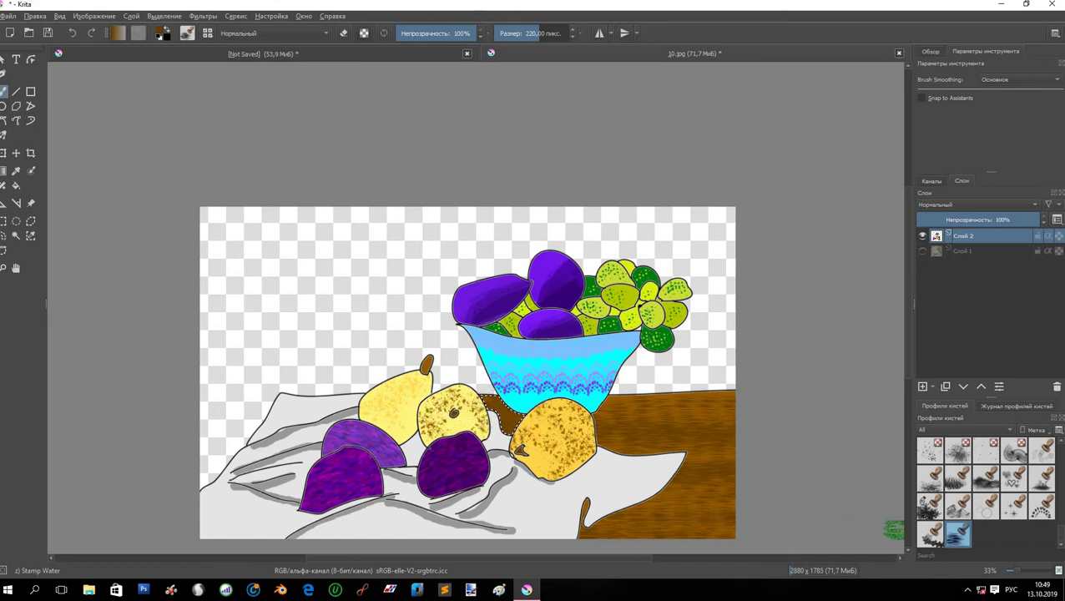
{"action": "left_click", "coordinate": [15, 236]}
{"action": "left_click", "coordinate": [325, 311]}
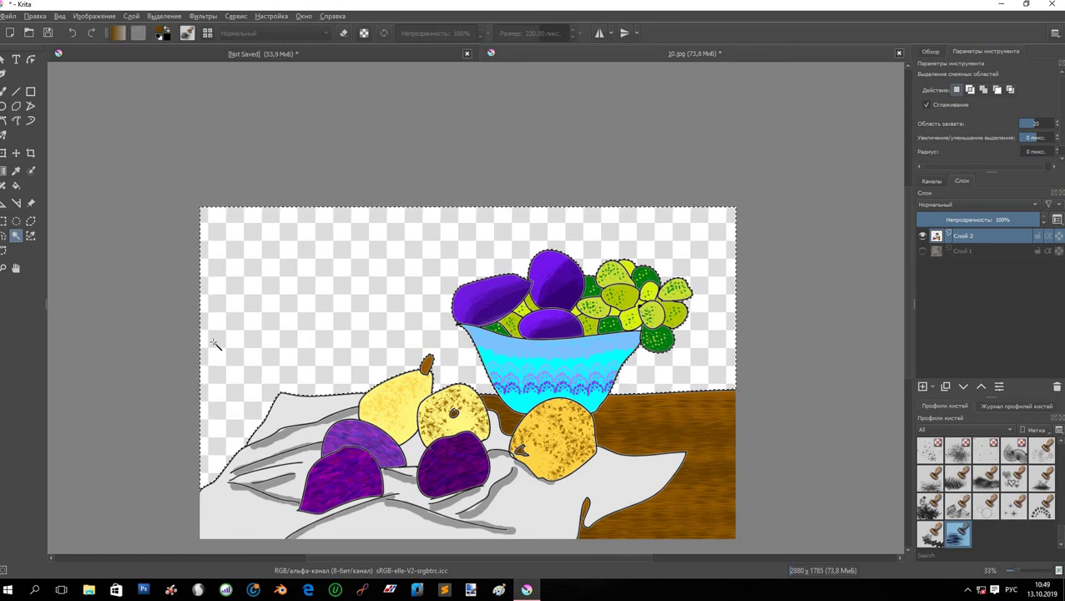
- Choose the f) Dry Roller brush preset at 110 px for freehand painting
{"action": "left_click", "coordinate": [4, 91]}
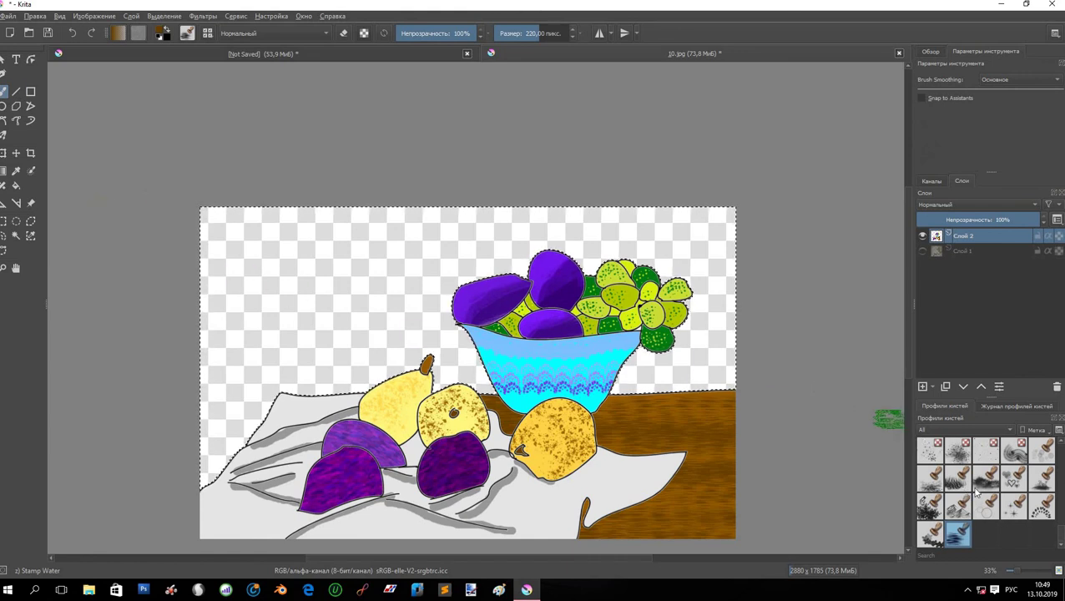
{"action": "scroll", "coordinate": [972, 492], "scroll_direction": "up", "scroll_amount": 2}
{"action": "scroll", "coordinate": [975, 490], "scroll_direction": "up", "scroll_amount": 2}
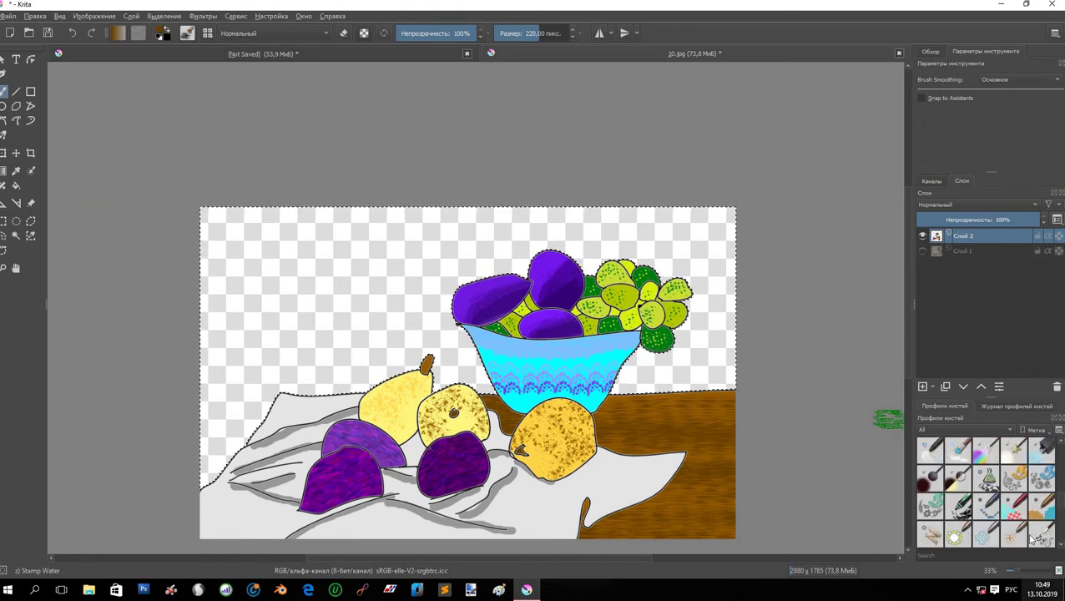
{"action": "scroll", "coordinate": [1029, 538], "scroll_direction": "up", "scroll_amount": 2}
{"action": "scroll", "coordinate": [1032, 538], "scroll_direction": "up", "scroll_amount": 2}
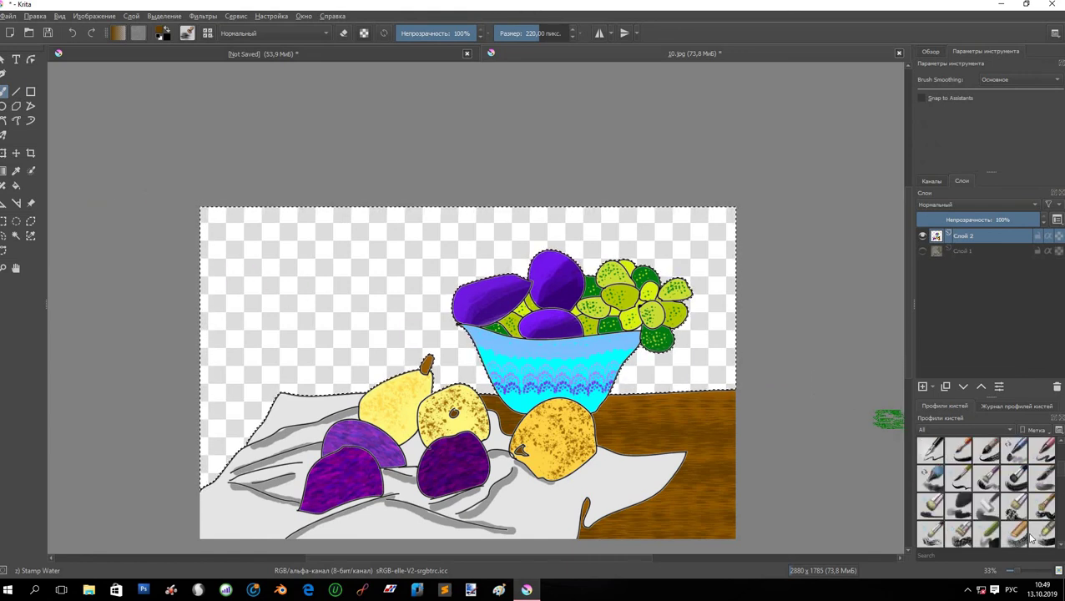
{"action": "left_click", "coordinate": [989, 509]}
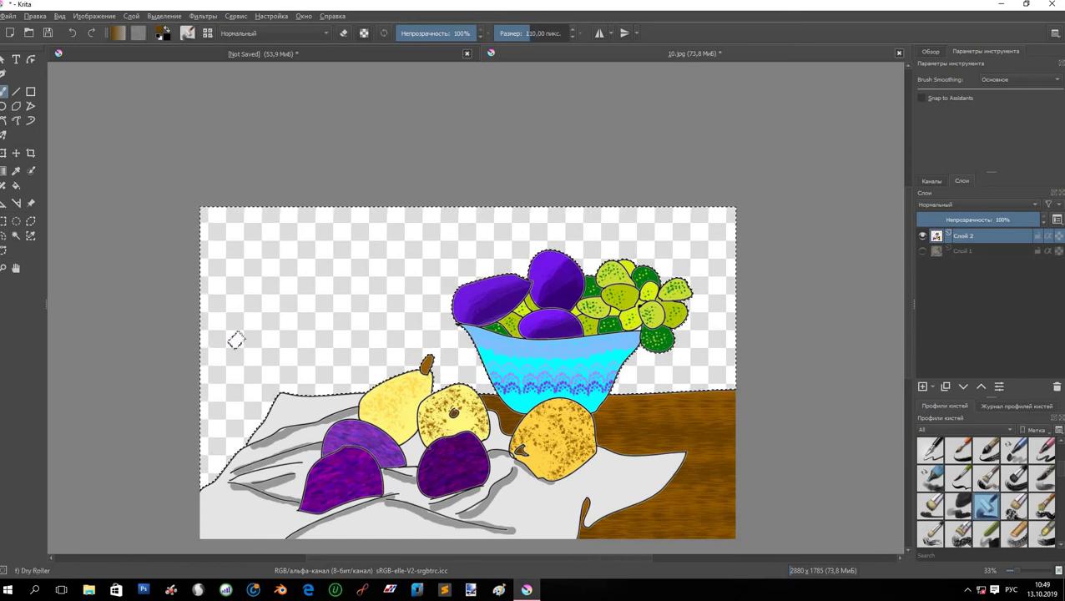
{"action": "right_click", "coordinate": [237, 340]}
- Pick a bright red painting colour in the pop-up palette's colour triangle
{"action": "left_click", "coordinate": [207, 332]}
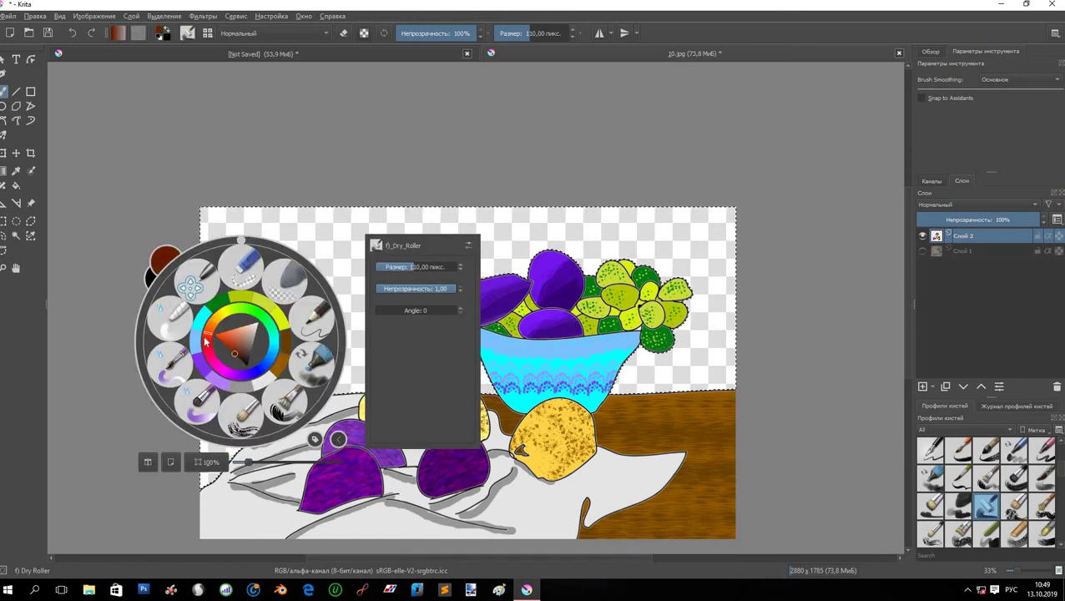
{"action": "left_click", "coordinate": [230, 352]}
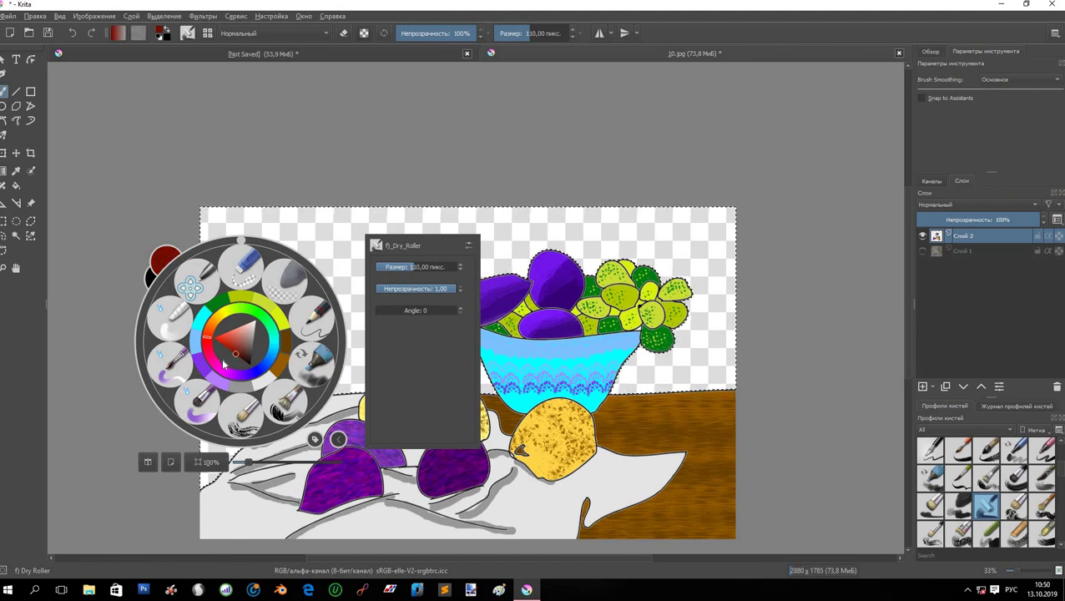
{"action": "left_click", "coordinate": [227, 347]}
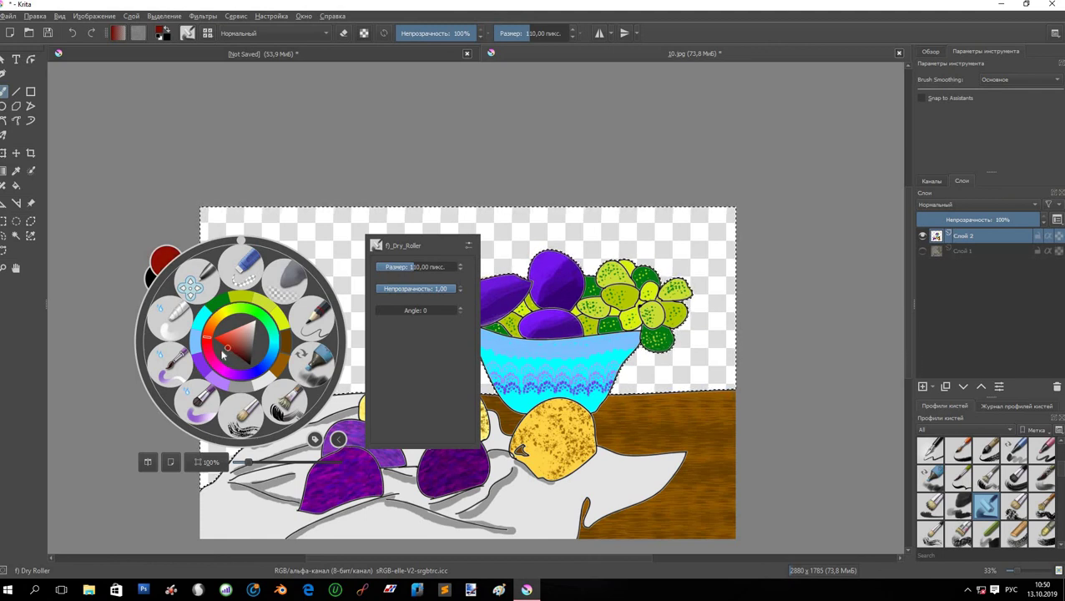
{"action": "left_click", "coordinate": [303, 199]}
- Paint trial red diagonal strokes in the upper-left background, then undo them
{"action": "left_click_drag", "start_coordinate": [190, 418], "coordinate": [282, 209]}
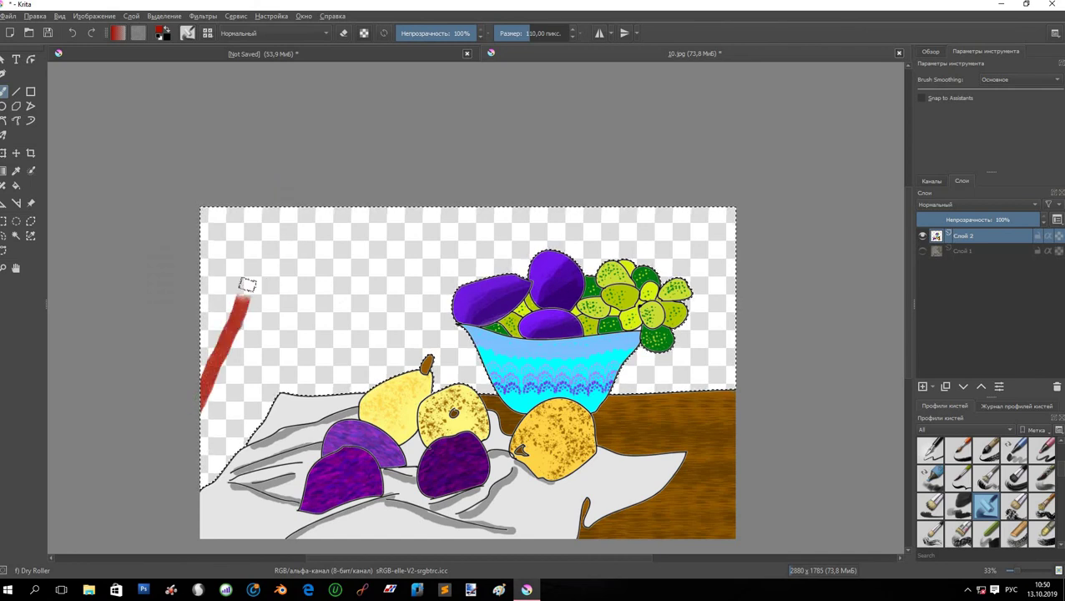
{"action": "mouse_move", "coordinate": [186, 425]}
{"action": "left_mouse_down"}
{"action": "mouse_move", "coordinate": [250, 217]}
{"action": "mouse_move", "coordinate": [200, 368]}
{"action": "left_mouse_up"}
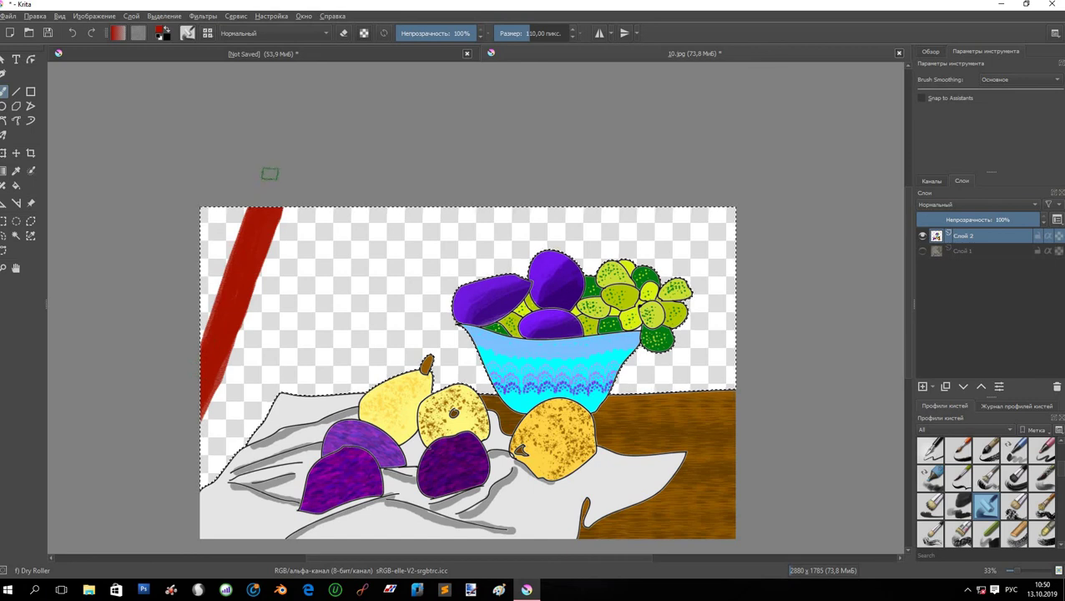
{"action": "mouse_move", "coordinate": [250, 212]}
{"action": "left_mouse_down"}
{"action": "mouse_move", "coordinate": [182, 342]}
{"action": "mouse_move", "coordinate": [251, 214]}
{"action": "mouse_move", "coordinate": [194, 363]}
{"action": "left_mouse_up"}
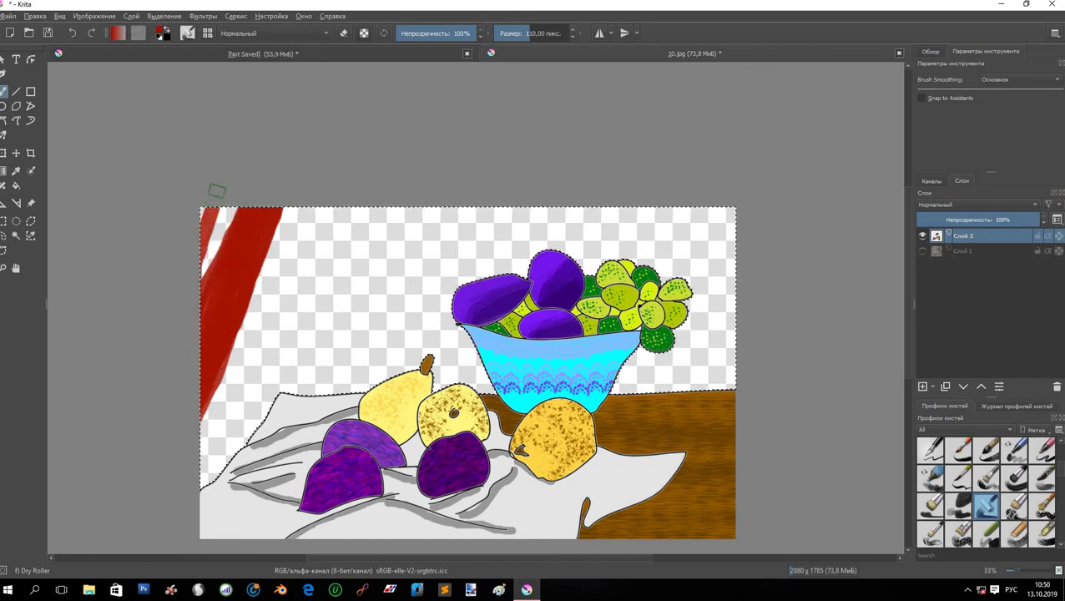
{"action": "mouse_move", "coordinate": [216, 191]}
{"action": "left_mouse_down"}
{"action": "mouse_move", "coordinate": [238, 238]}
{"action": "mouse_move", "coordinate": [210, 227]}
{"action": "mouse_move", "coordinate": [227, 219]}
{"action": "mouse_move", "coordinate": [188, 293]}
{"action": "left_mouse_up"}
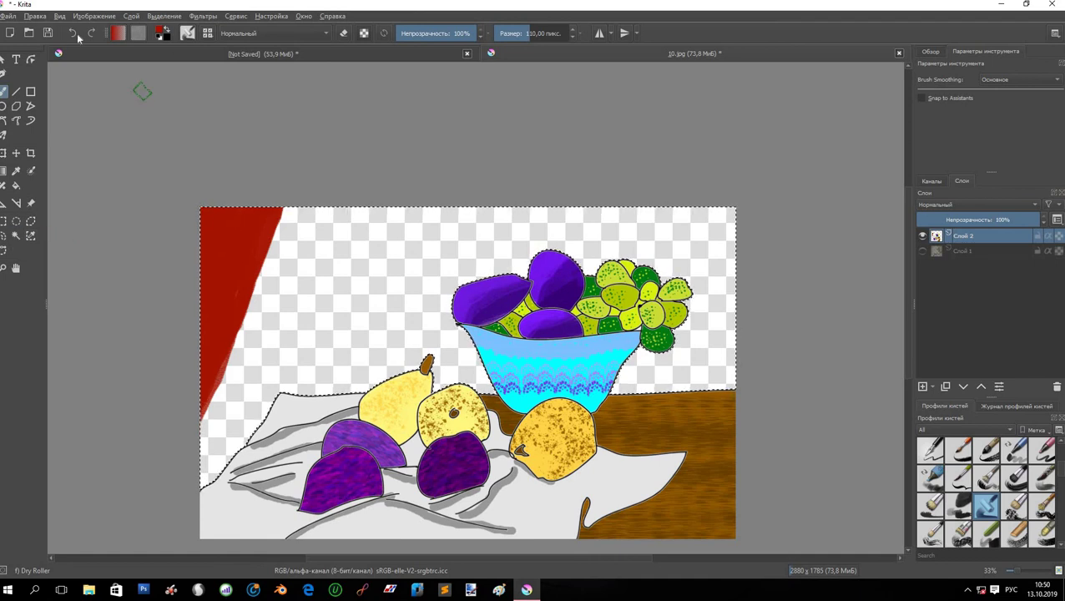
{"action": "key", "text": "ctrl+z"}
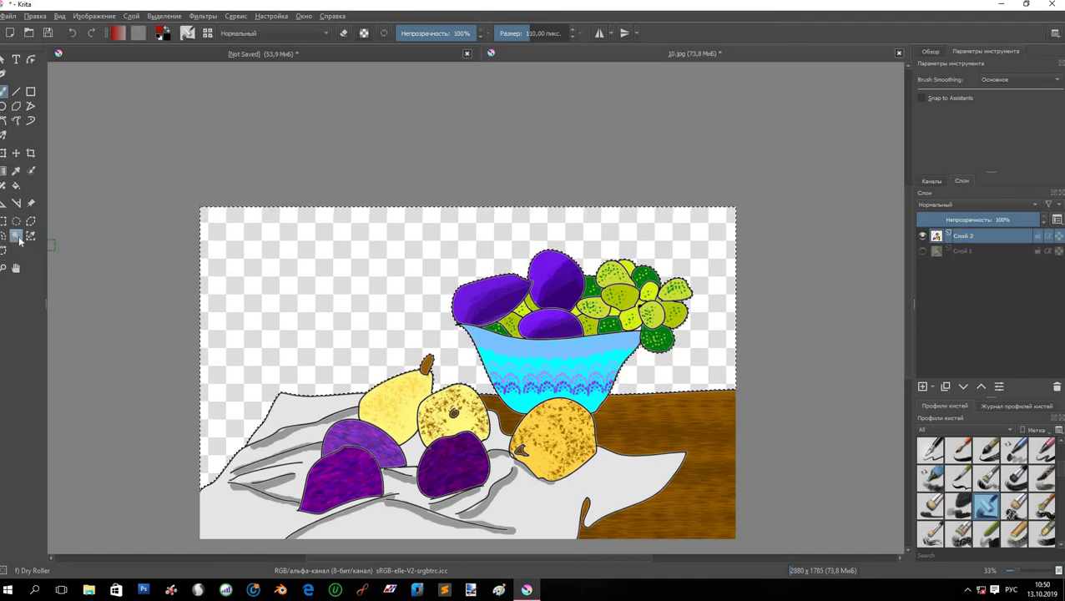
- Bucket-fill the transparent background dark red, then refill it with light salmon
{"action": "left_click", "coordinate": [15, 236]}
{"action": "left_click", "coordinate": [16, 185]}
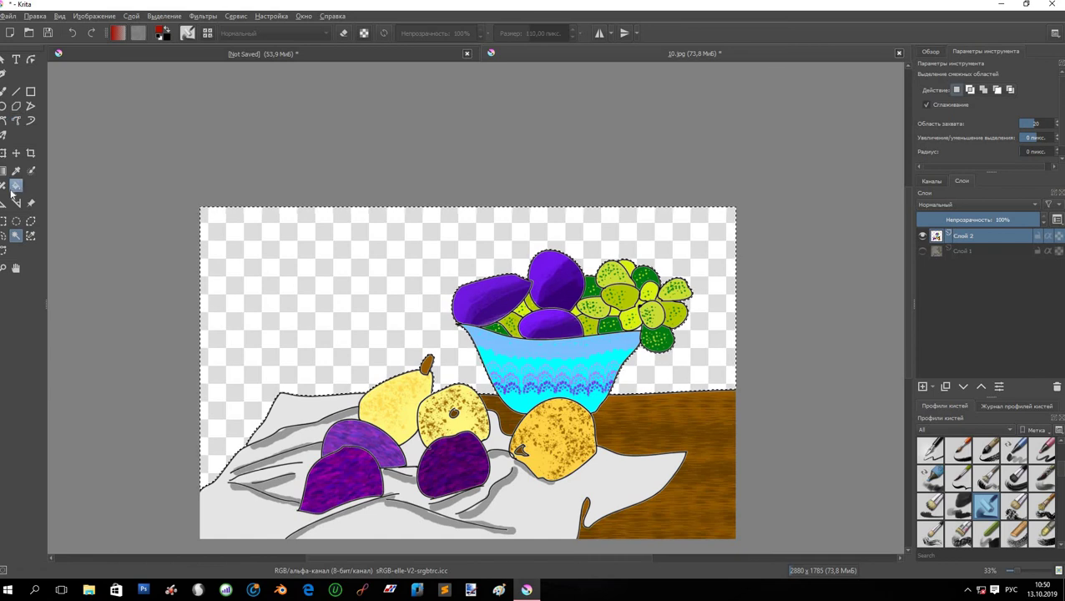
{"action": "left_click", "coordinate": [376, 302]}
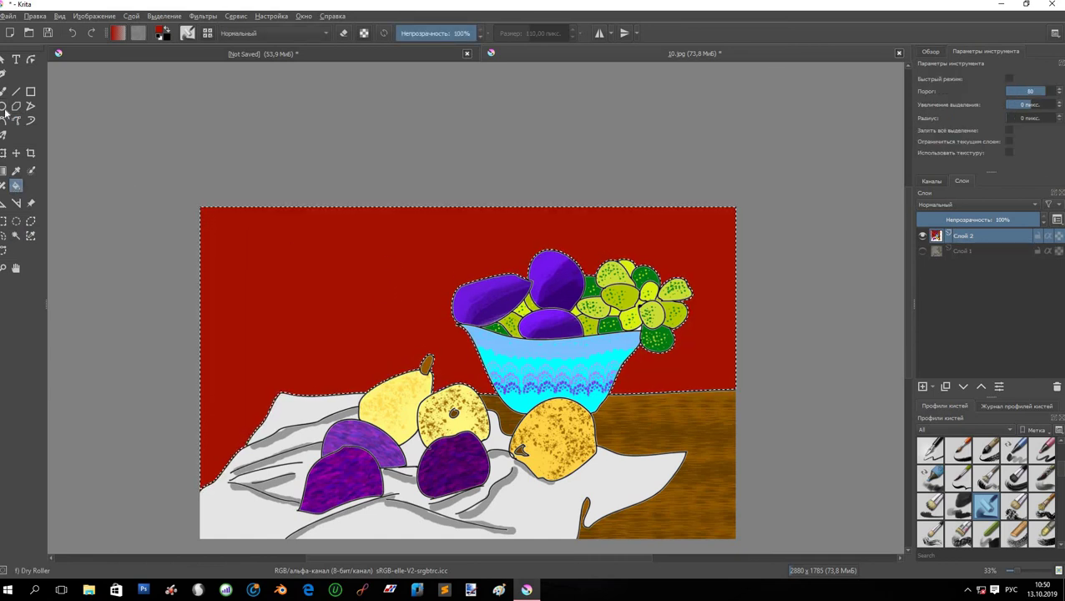
{"action": "right_click", "coordinate": [255, 325]}
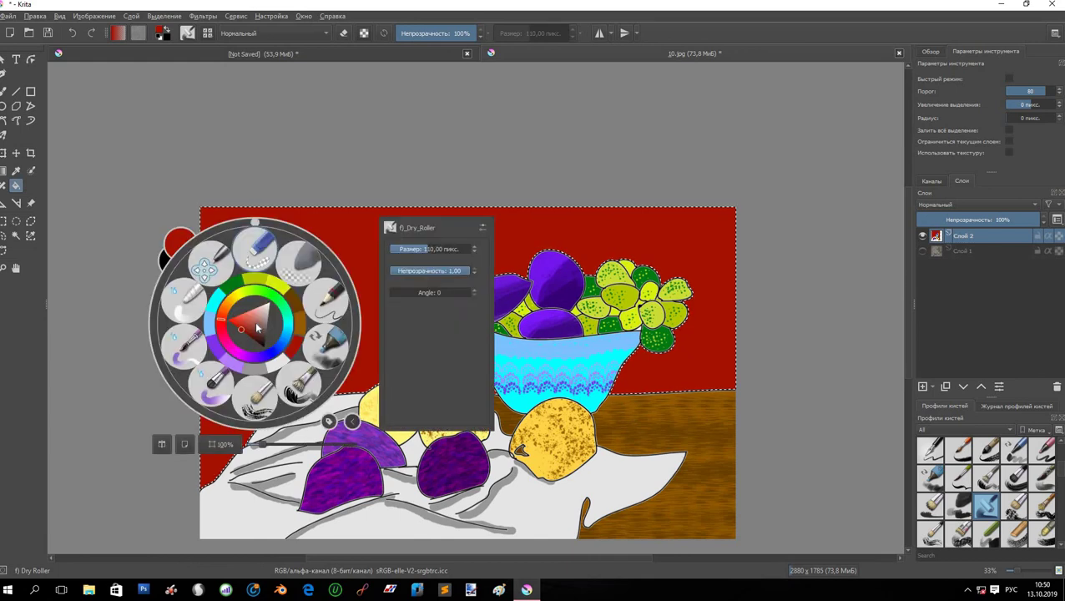
{"action": "left_click_drag", "start_coordinate": [255, 320], "coordinate": [256, 308]}
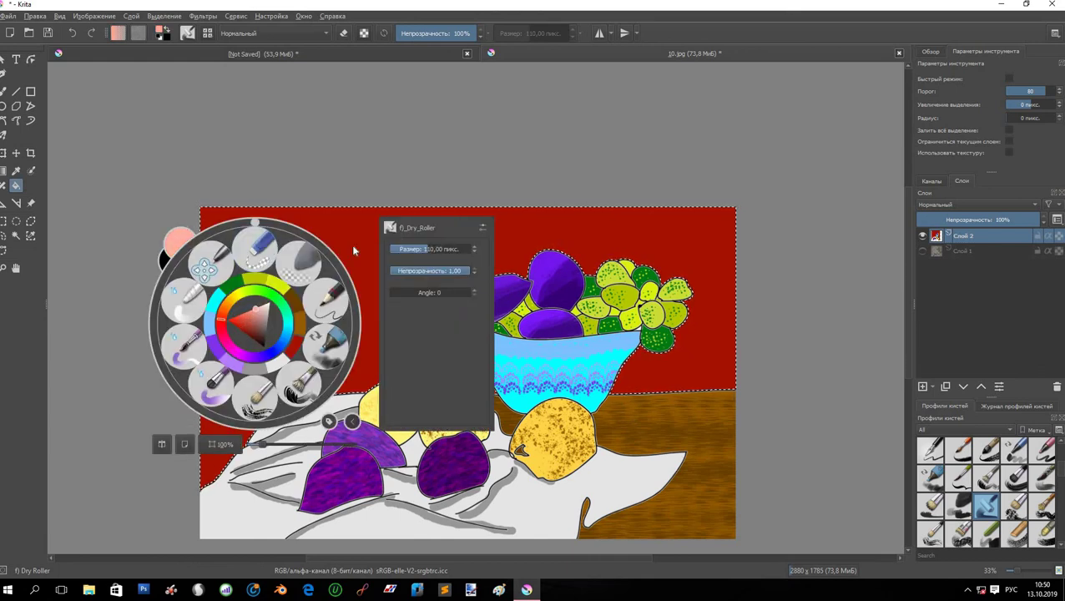
{"action": "left_click", "coordinate": [232, 177]}
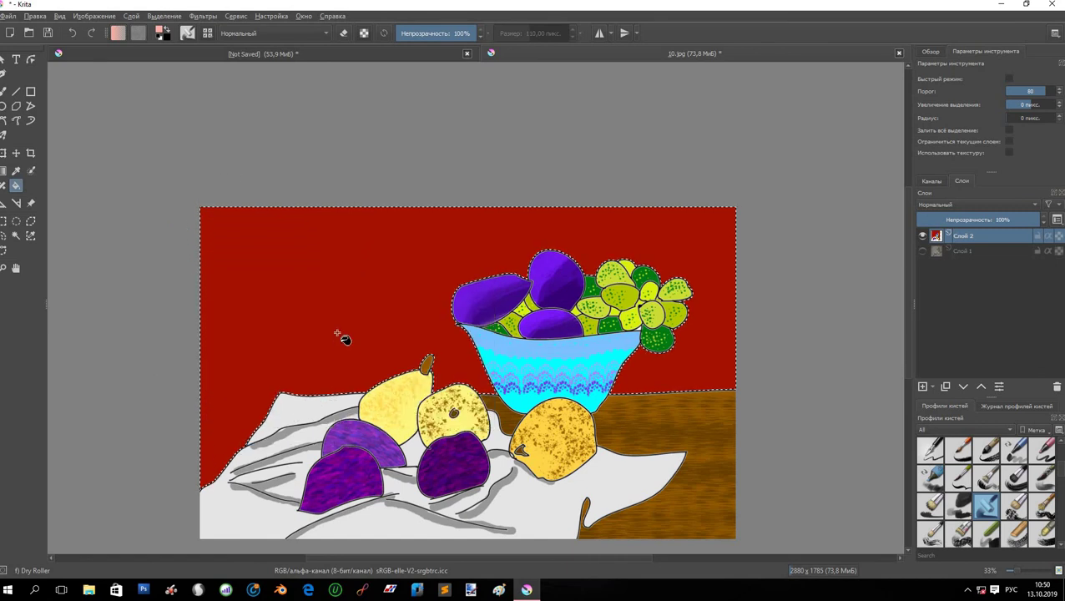
{"action": "left_click", "coordinate": [343, 332]}
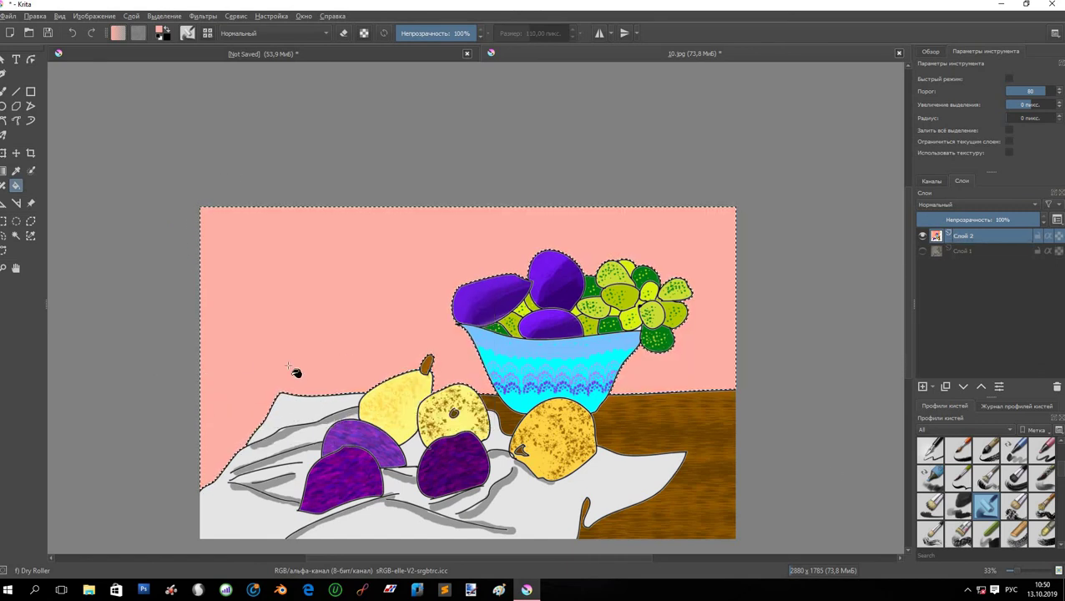
- Choose the Dry Bristles Eroded preset and a darker salmon painting colour
{"action": "left_click", "coordinate": [1044, 509]}
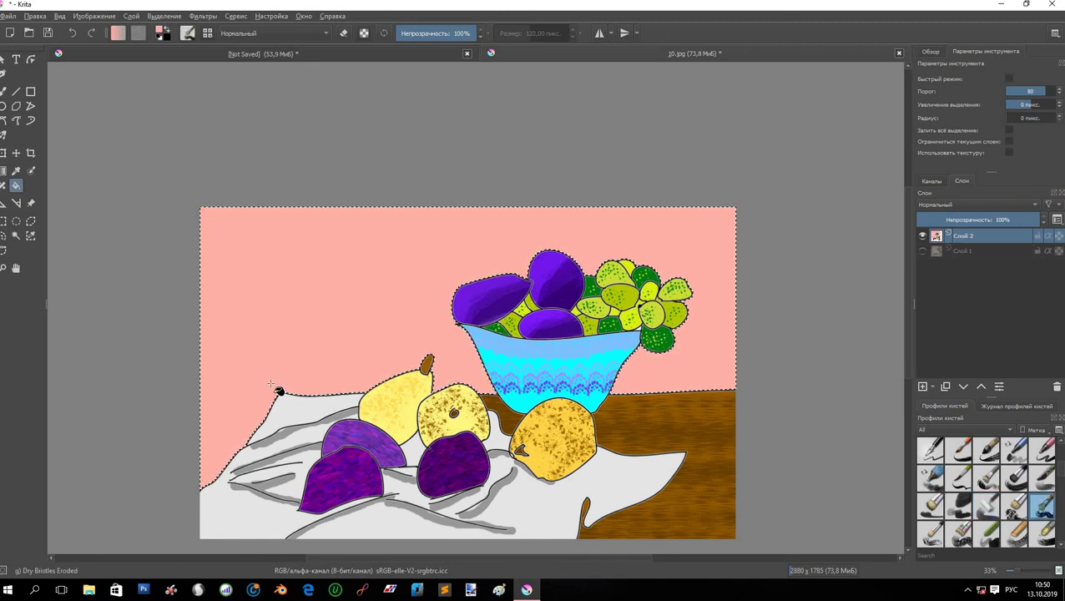
{"action": "left_click", "coordinate": [4, 91]}
{"action": "right_click", "coordinate": [274, 337]}
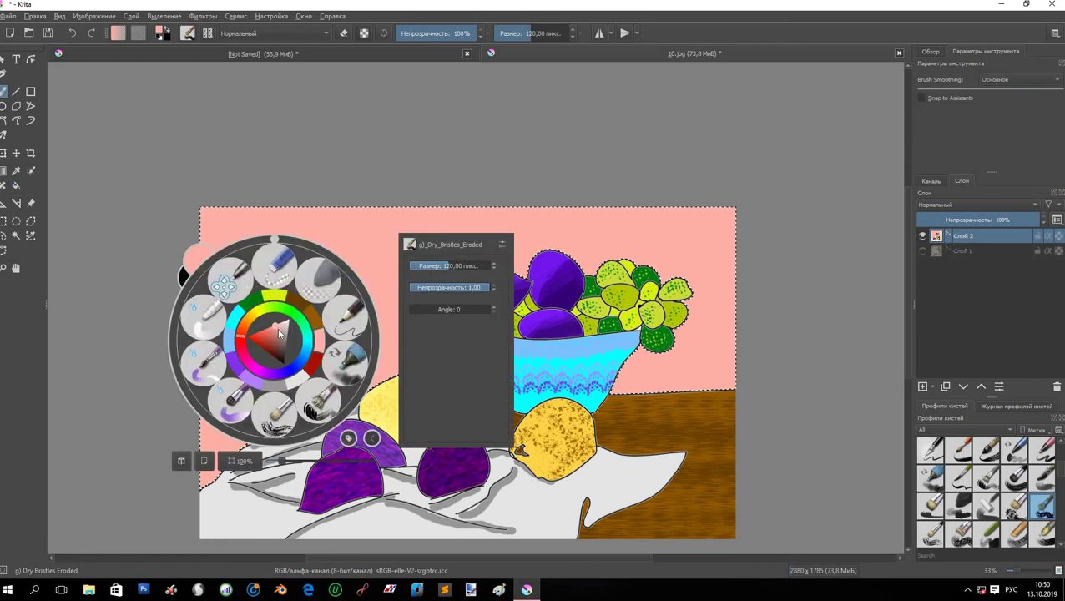
{"action": "left_click", "coordinate": [269, 325]}
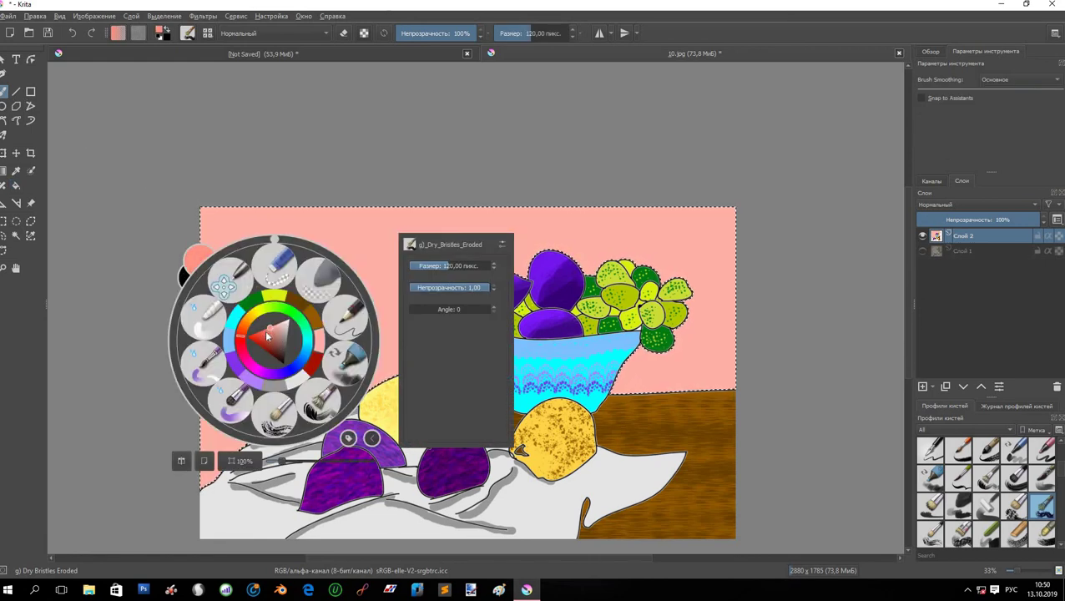
{"action": "left_click", "coordinate": [265, 329]}
{"action": "left_click", "coordinate": [294, 223]}
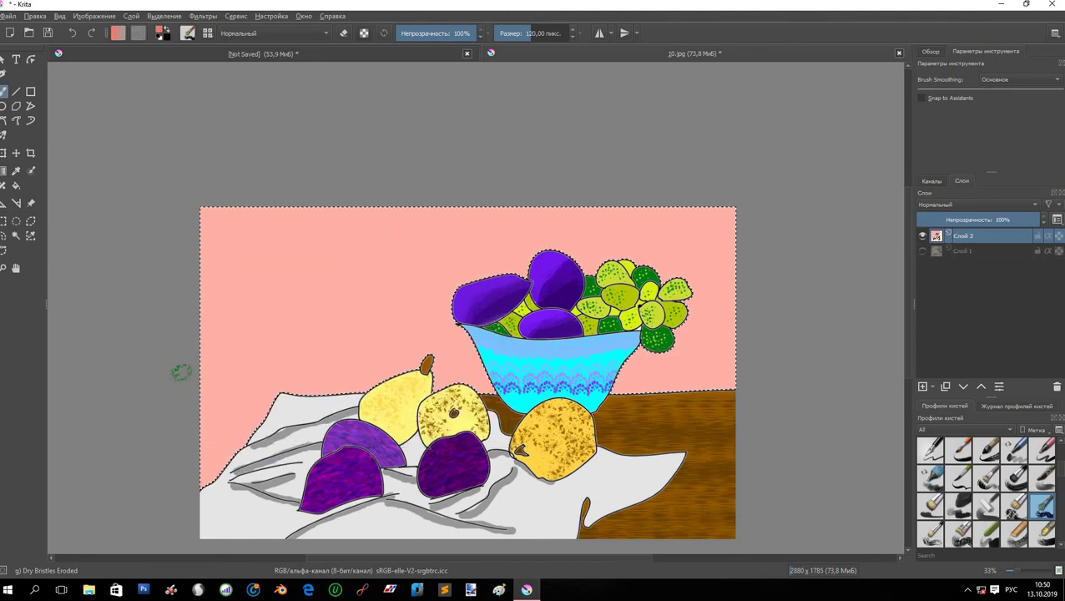
- Paint salmon diagonal strokes over the upper-left background
{"action": "left_click_drag", "start_coordinate": [187, 349], "coordinate": [289, 197]}
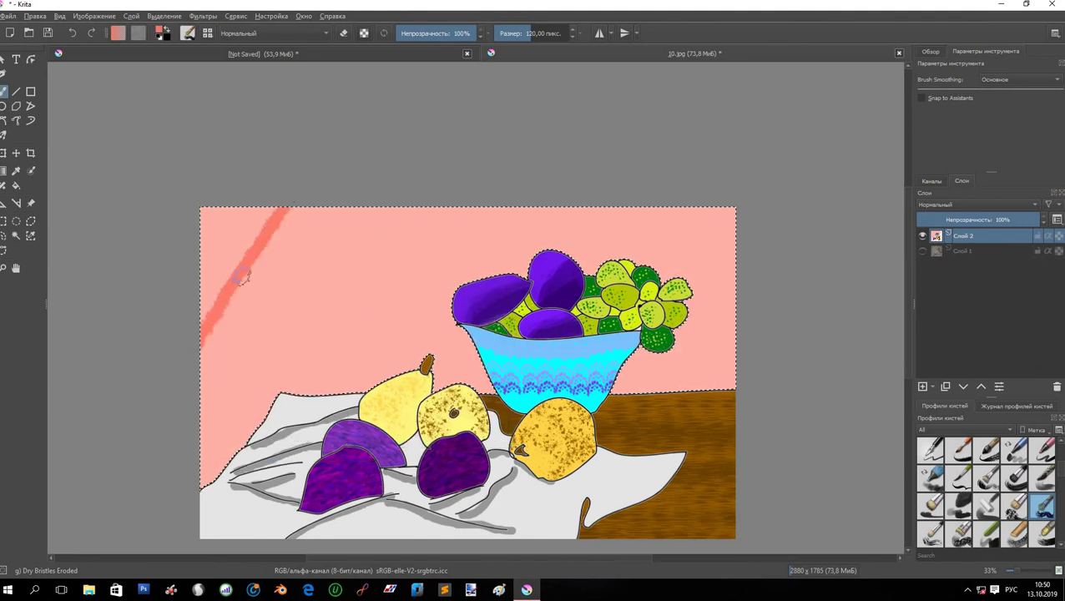
{"action": "left_click_drag", "start_coordinate": [183, 337], "coordinate": [239, 252]}
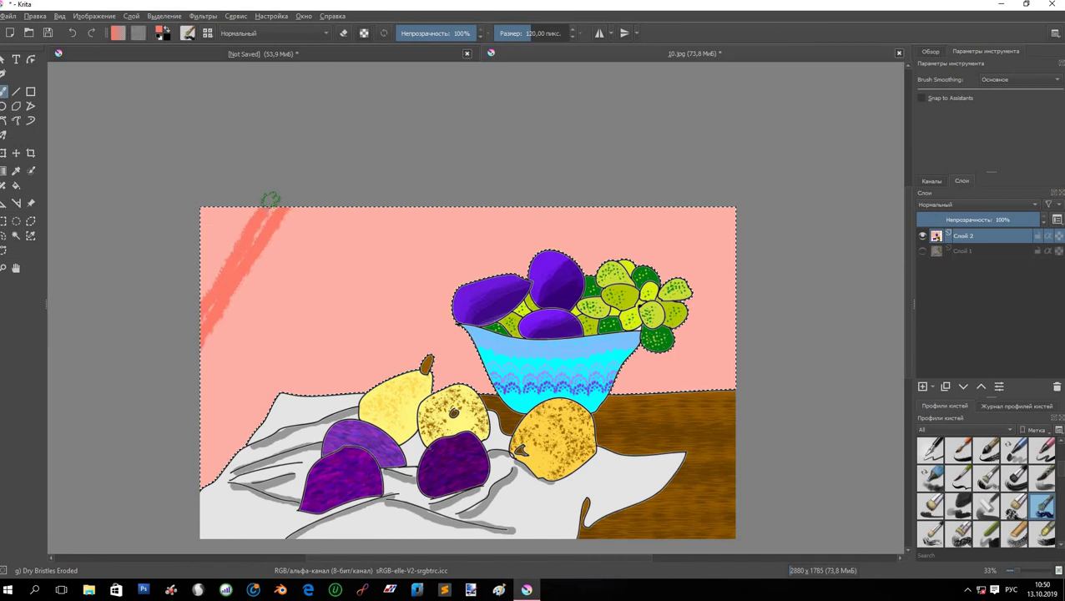
{"action": "left_click_drag", "start_coordinate": [221, 193], "coordinate": [181, 262]}
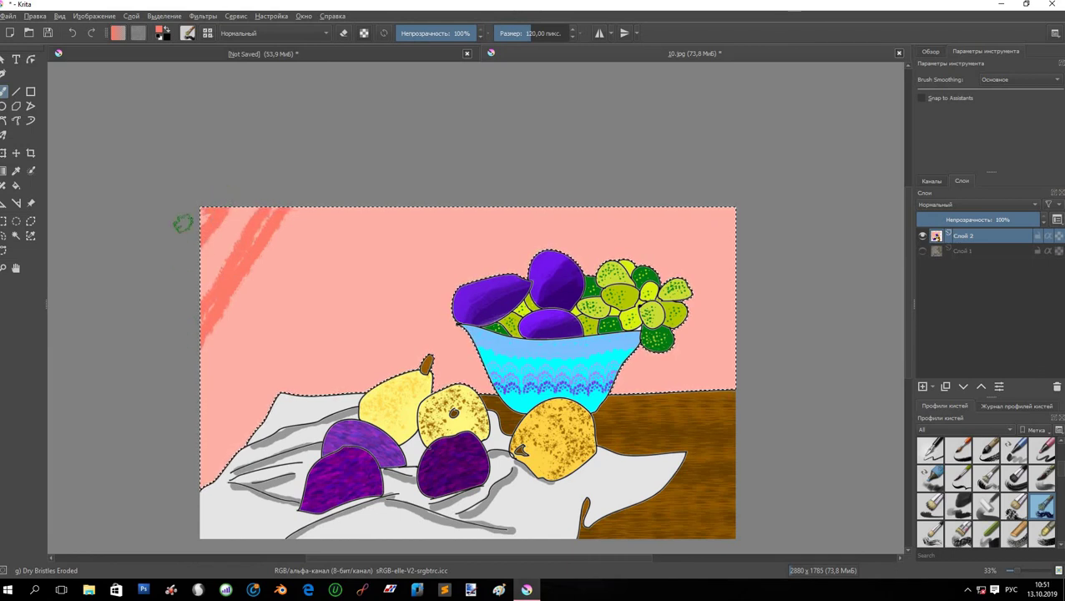
{"action": "mouse_move", "coordinate": [233, 201]}
{"action": "left_mouse_down"}
{"action": "mouse_move", "coordinate": [171, 316]}
{"action": "mouse_move", "coordinate": [259, 219]}
{"action": "mouse_move", "coordinate": [179, 345]}
{"action": "mouse_move", "coordinate": [195, 387]}
{"action": "mouse_move", "coordinate": [259, 288]}
{"action": "mouse_move", "coordinate": [205, 359]}
{"action": "mouse_move", "coordinate": [268, 245]}
{"action": "mouse_move", "coordinate": [235, 284]}
{"action": "mouse_move", "coordinate": [316, 205]}
{"action": "left_mouse_up"}
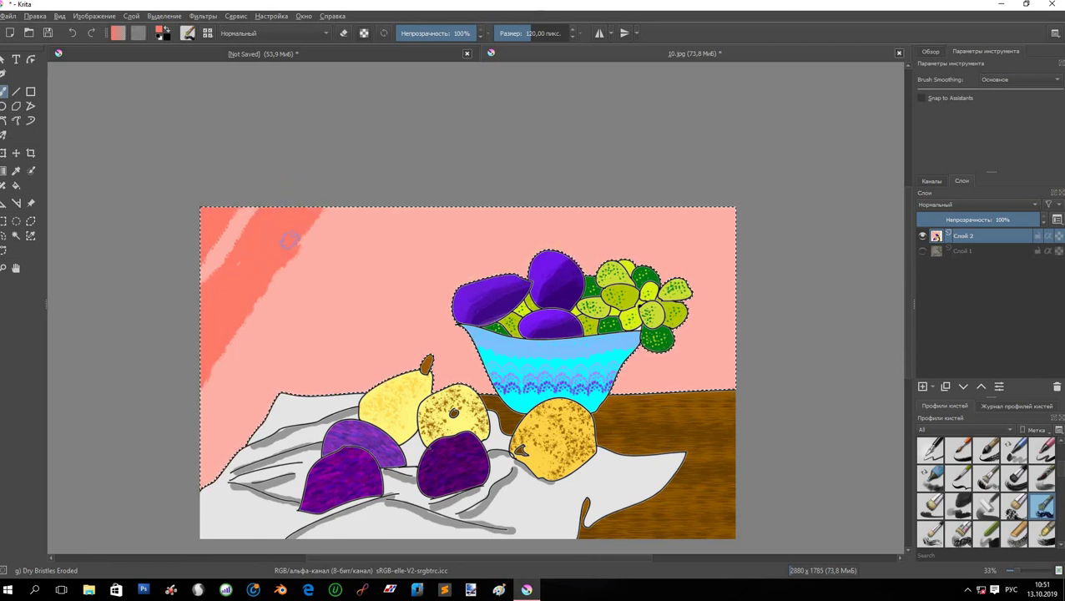
{"action": "left_click_drag", "start_coordinate": [243, 191], "coordinate": [223, 249]}
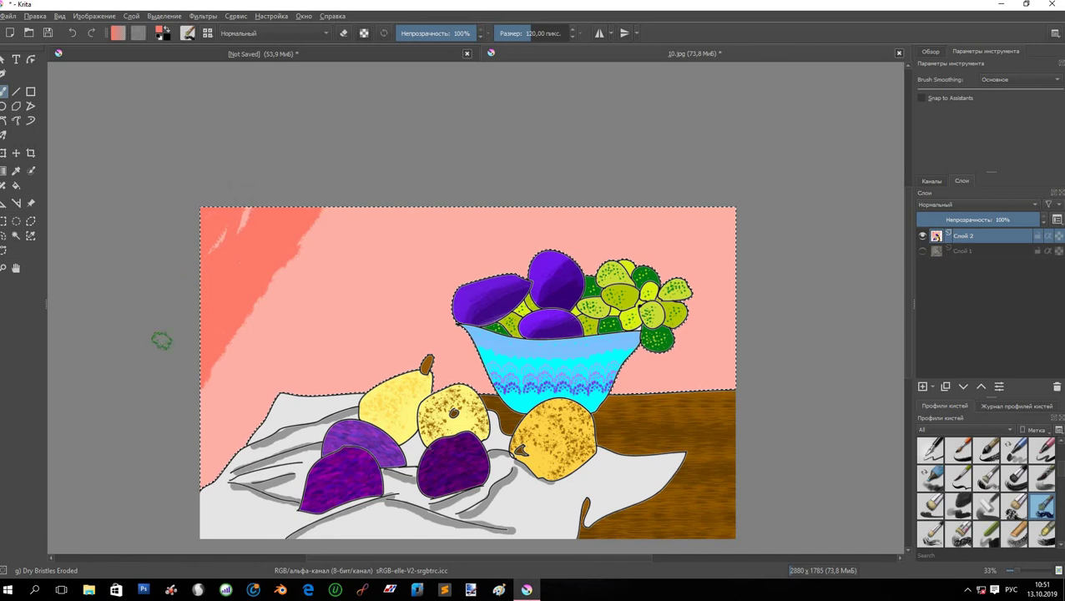
{"action": "left_click_drag", "start_coordinate": [161, 341], "coordinate": [272, 184]}
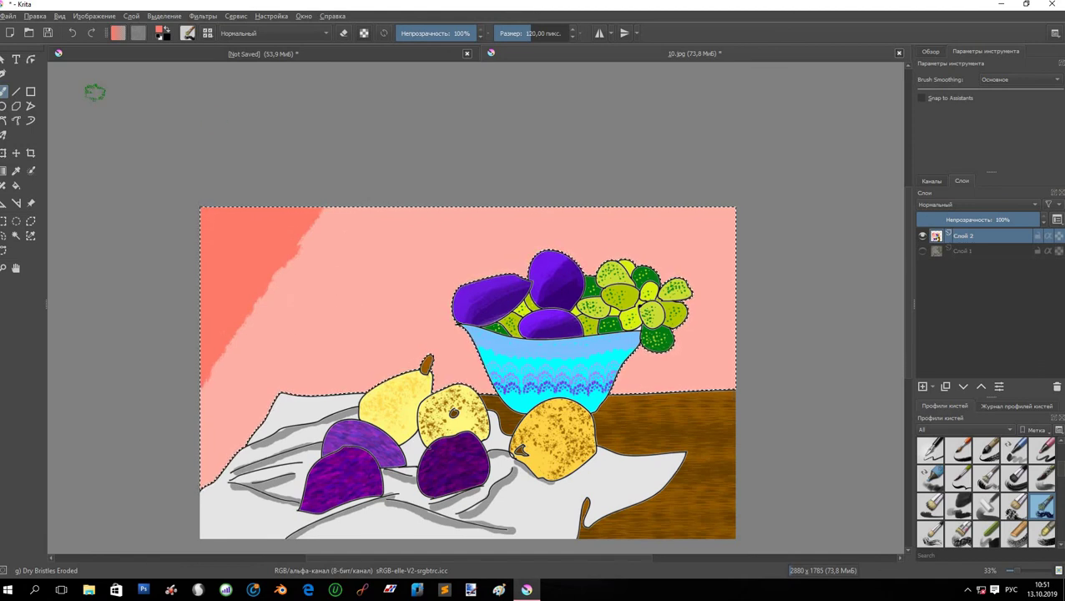
- Undo the salmon strokes until the top-left background is plain pink
{"action": "left_click", "coordinate": [72, 35]}
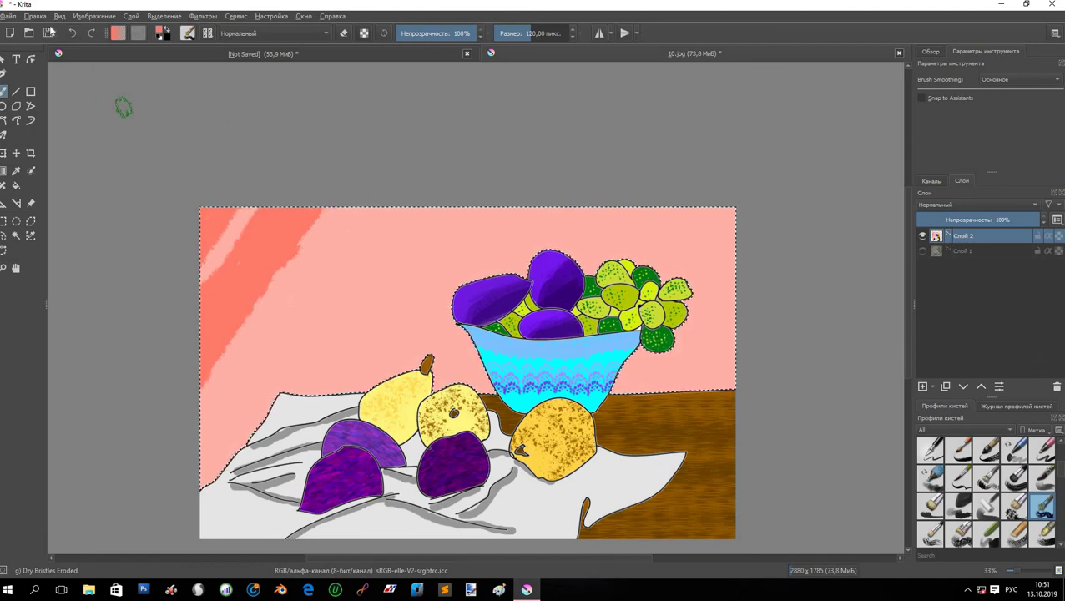
{"action": "left_click", "coordinate": [72, 34]}
{"action": "left_click", "coordinate": [73, 34]}
{"action": "left_click", "coordinate": [73, 35]}
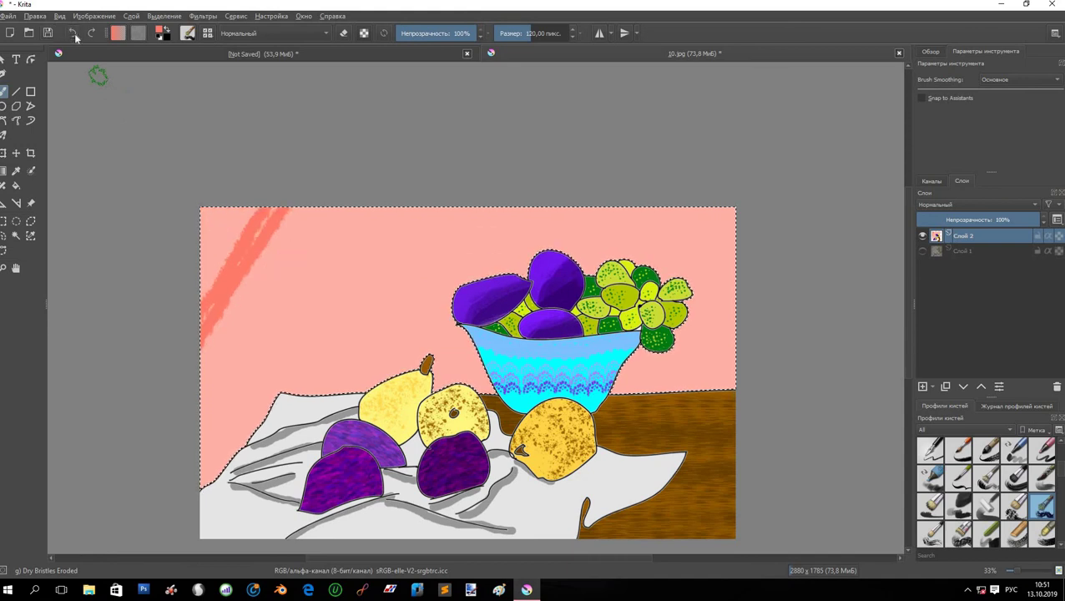
{"action": "left_click", "coordinate": [72, 35]}
- Undo the last diagonal stroke and select the v) Texture Impressionism preset at 80 px
{"action": "left_click", "coordinate": [68, 34]}
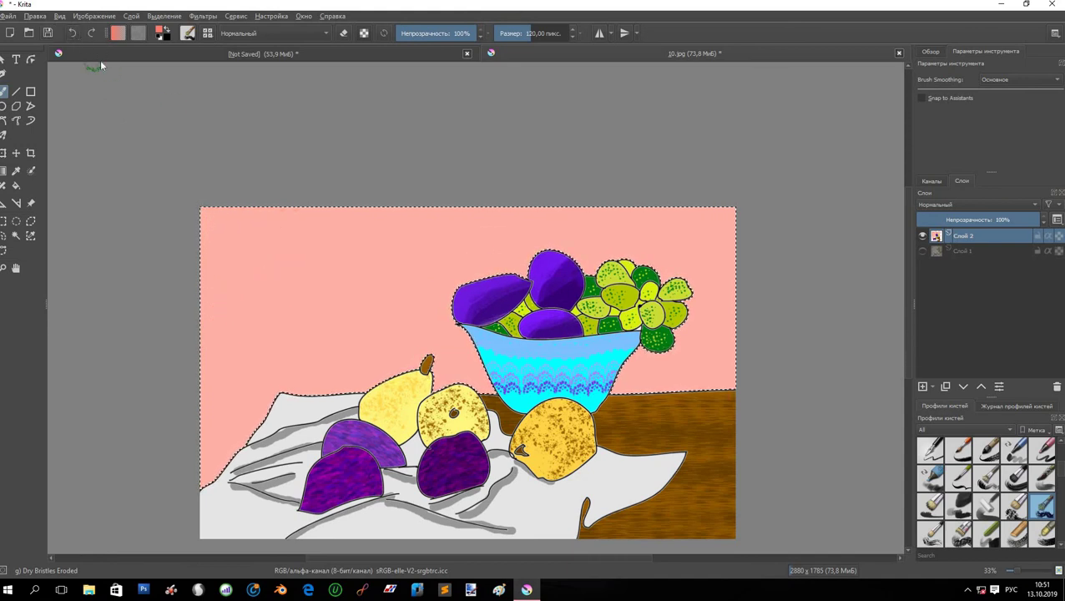
{"action": "scroll", "coordinate": [968, 511], "scroll_direction": "down", "scroll_amount": 3}
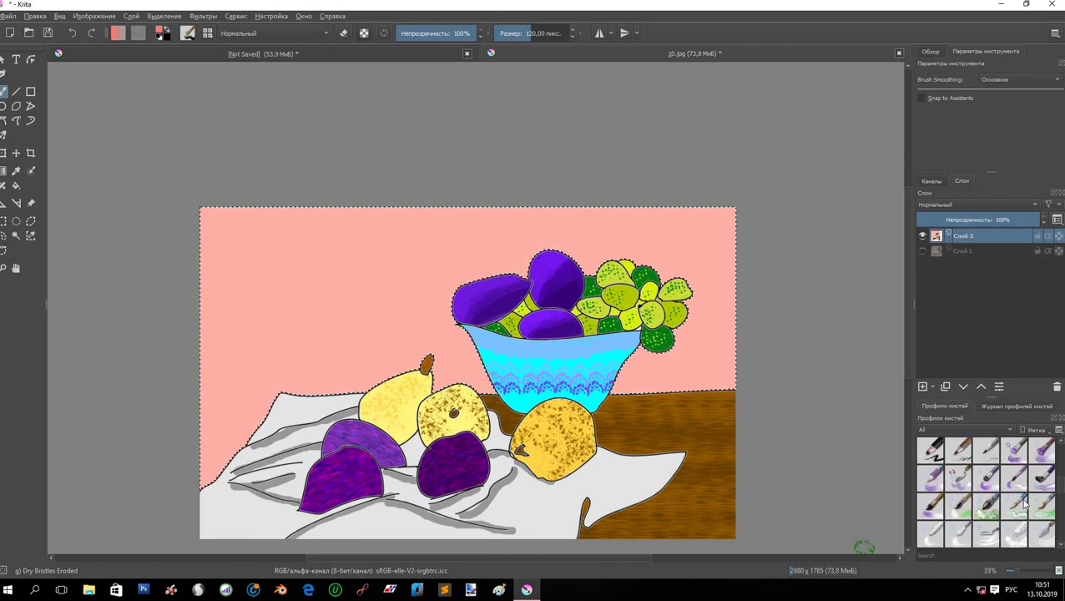
{"action": "scroll", "coordinate": [1024, 504], "scroll_direction": "down", "scroll_amount": 2}
{"action": "scroll", "coordinate": [1025, 503], "scroll_direction": "down", "scroll_amount": 2}
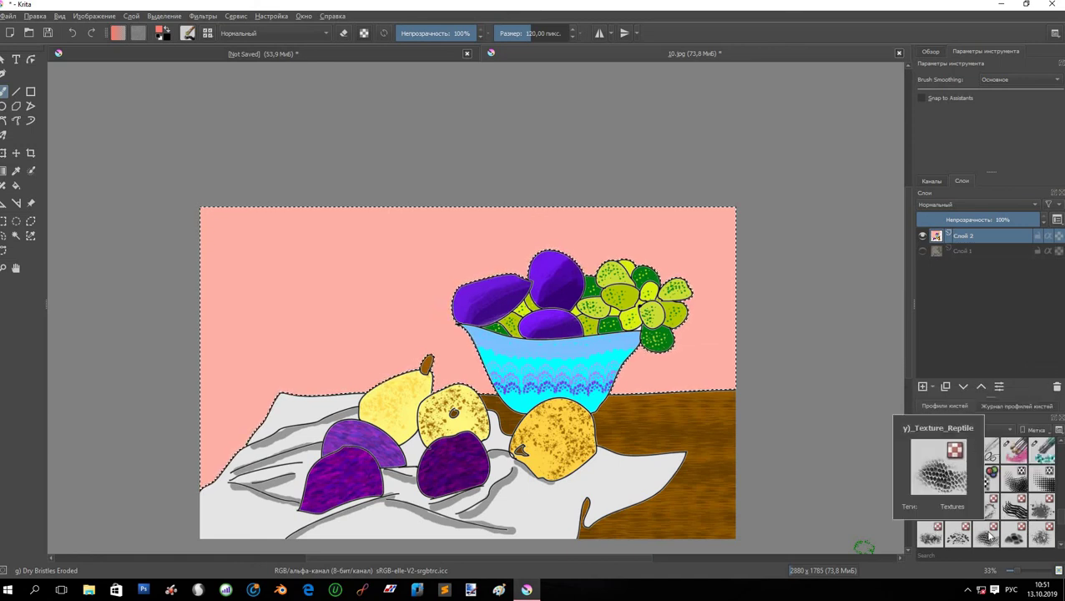
{"action": "scroll", "coordinate": [988, 534], "scroll_direction": "down", "scroll_amount": 3}
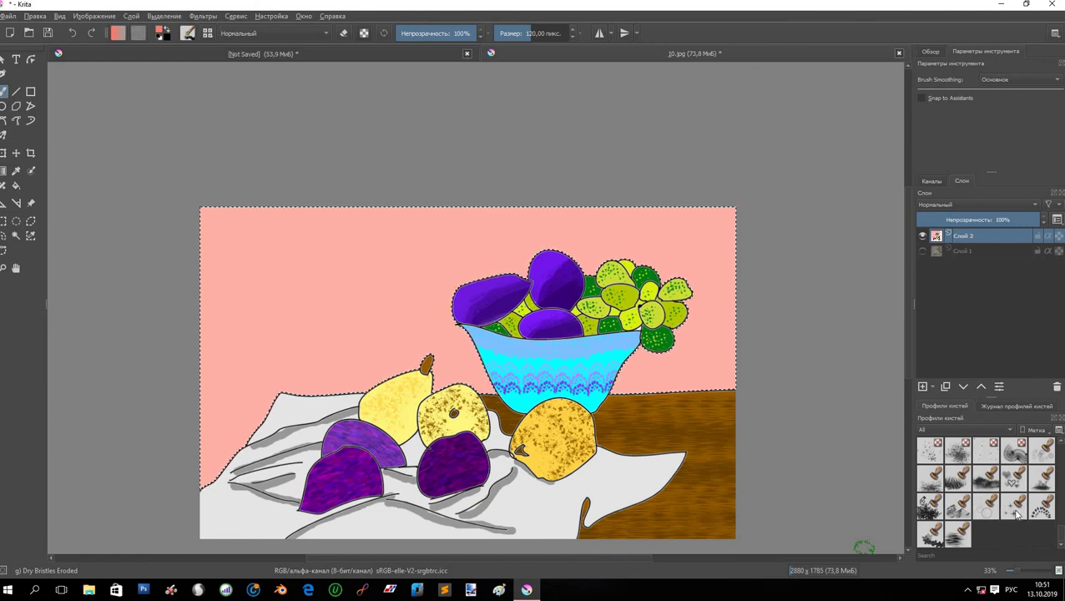
{"action": "scroll", "coordinate": [1016, 482], "scroll_direction": "up", "scroll_amount": 3}
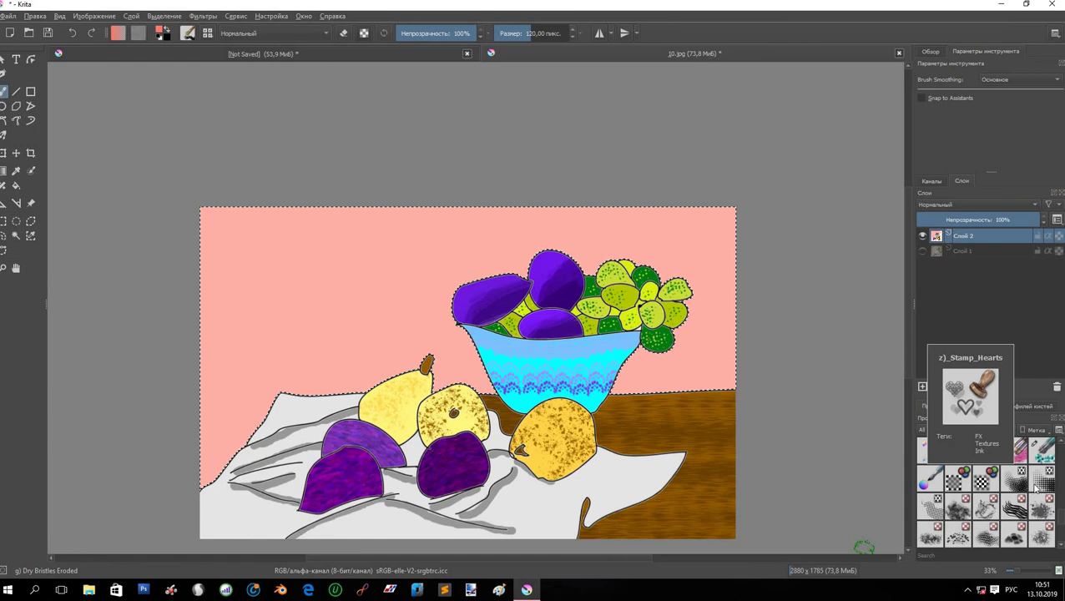
{"action": "left_click", "coordinate": [1039, 484]}
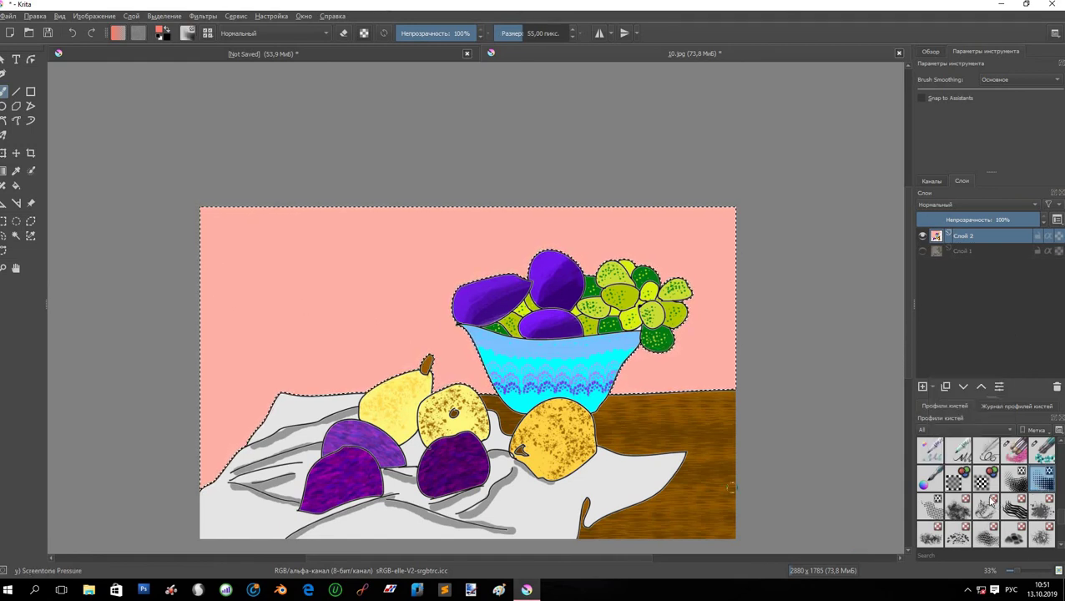
{"action": "left_click", "coordinate": [1018, 450]}
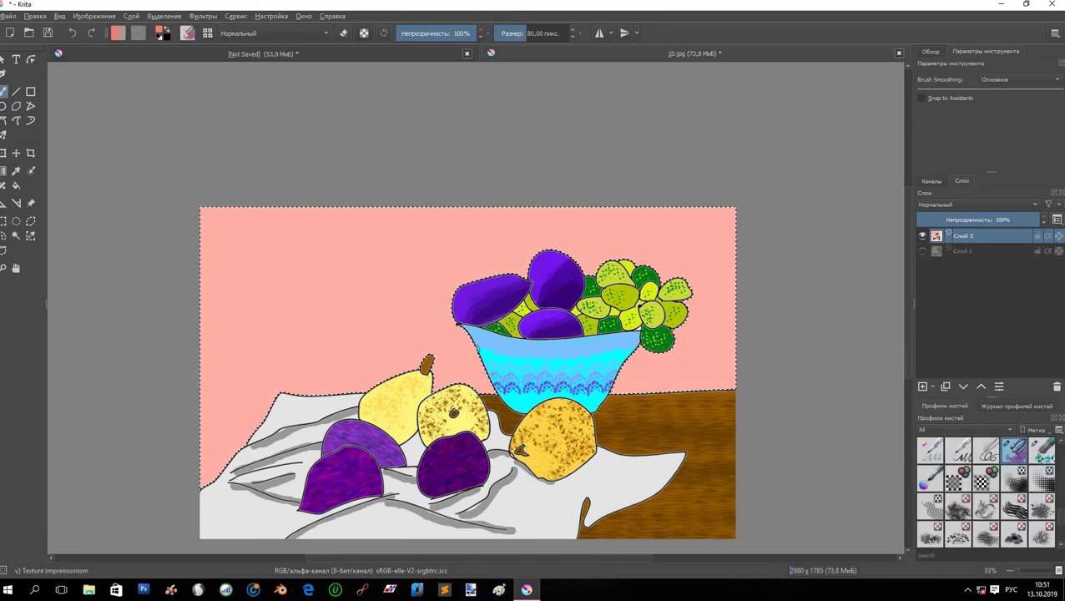
- Dab red-orange, then pale pink texture strokes into the top-left background corner
{"action": "right_click", "coordinate": [306, 344]}
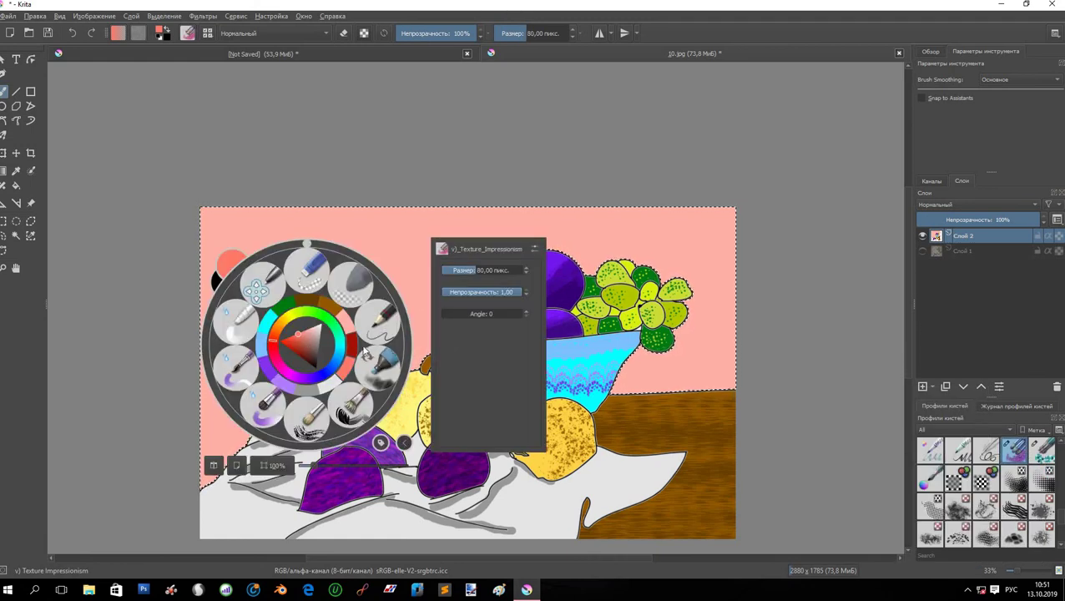
{"action": "left_click", "coordinate": [350, 347]}
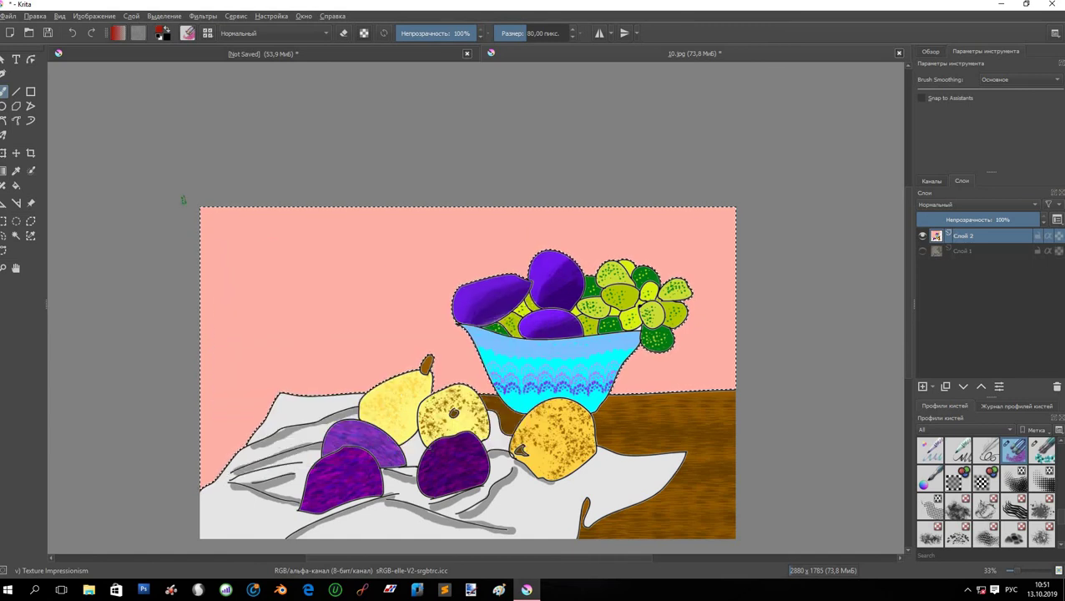
{"action": "left_click_drag", "start_coordinate": [190, 225], "coordinate": [263, 219]}
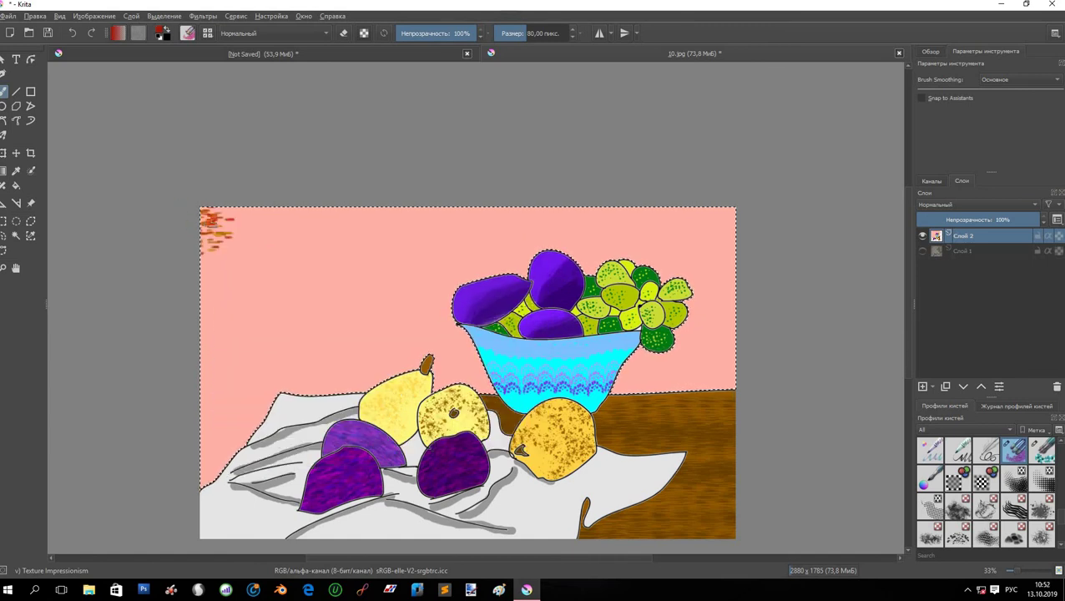
{"action": "right_click", "coordinate": [282, 261]}
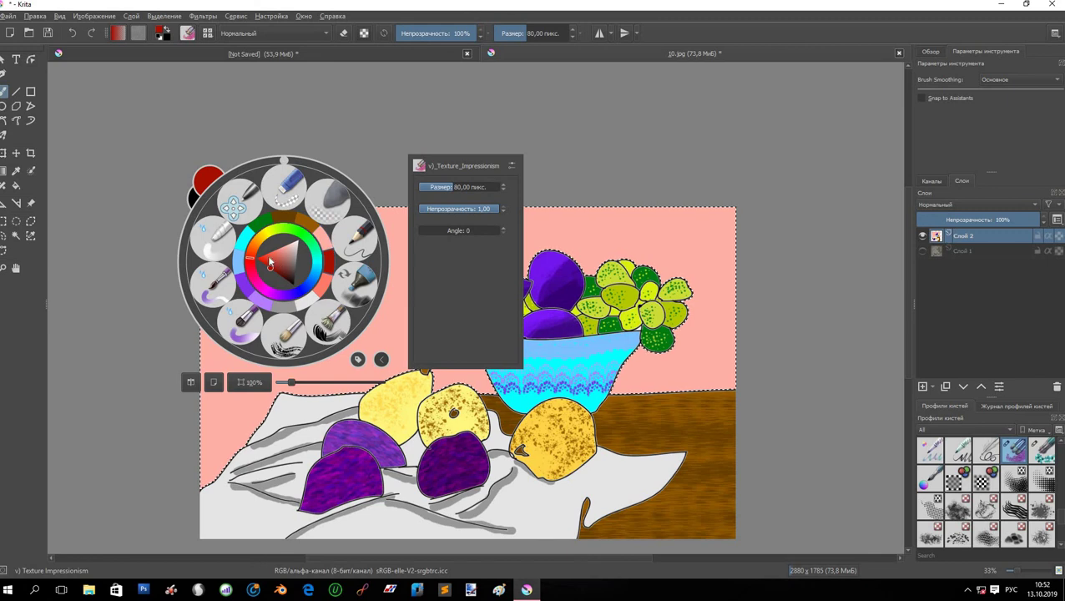
{"action": "left_click", "coordinate": [292, 242]}
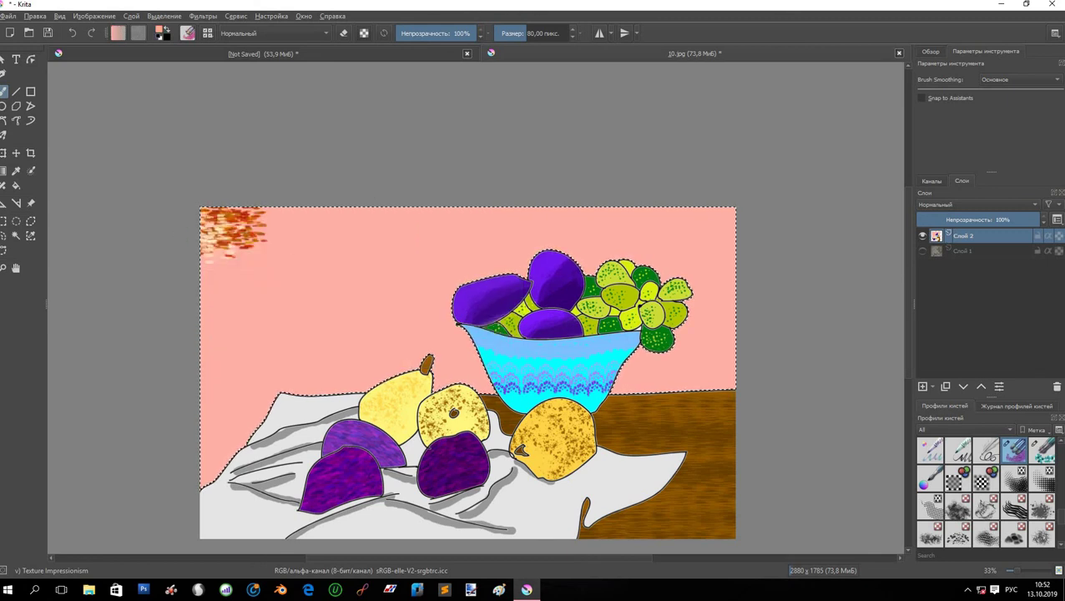
{"action": "mouse_move", "coordinate": [214, 218]}
{"action": "left_mouse_down"}
{"action": "mouse_move", "coordinate": [193, 241]}
{"action": "mouse_move", "coordinate": [150, 238]}
{"action": "mouse_move", "coordinate": [161, 209]}
{"action": "left_mouse_up"}
{"action": "right_click", "coordinate": [249, 250]}
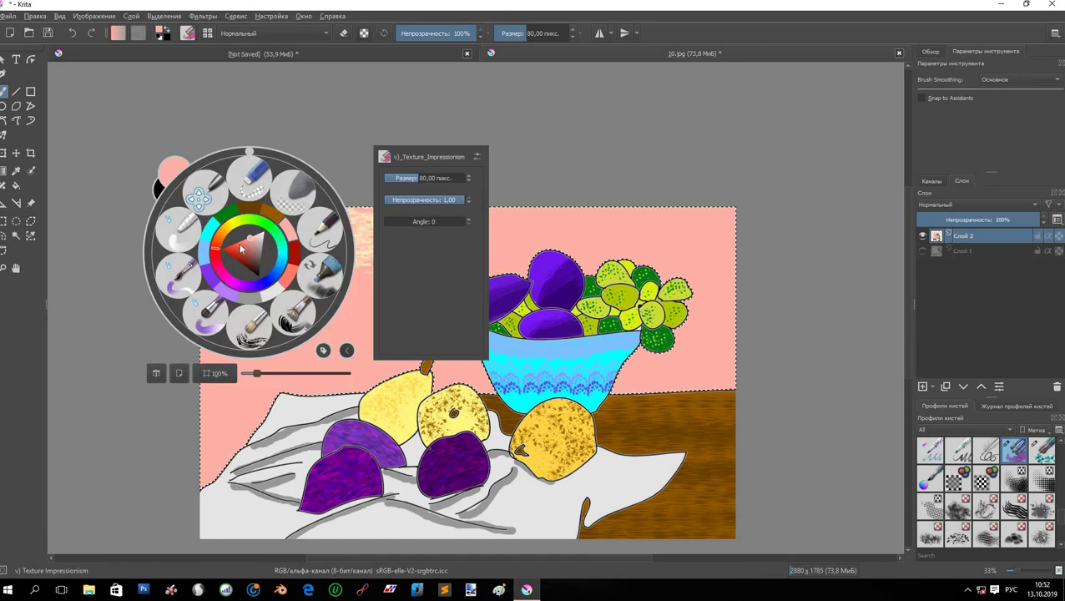
{"action": "left_click", "coordinate": [242, 247]}
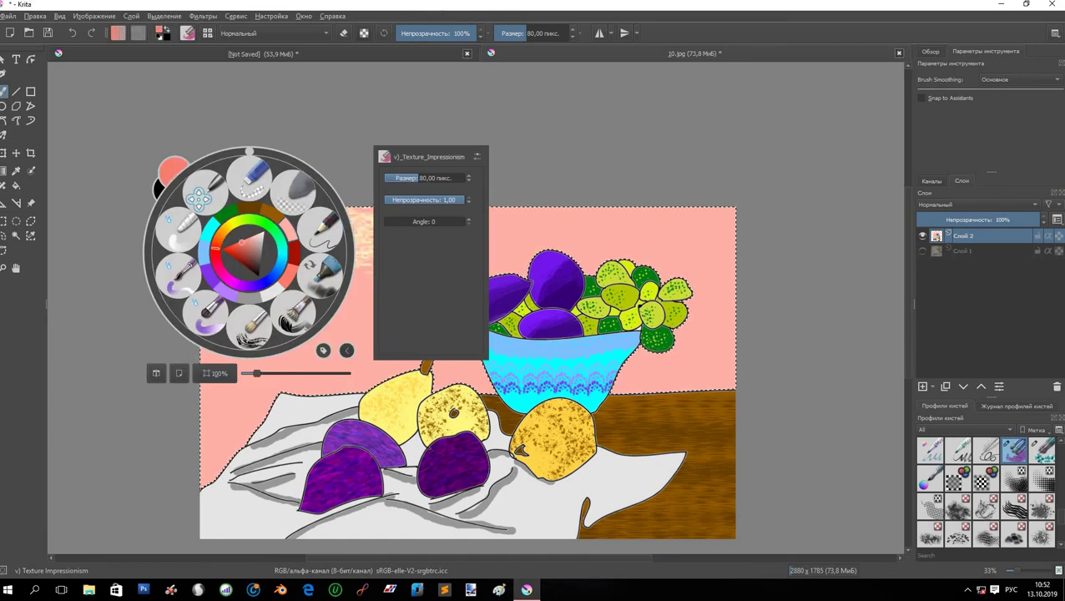
{"action": "left_click", "coordinate": [357, 222]}
- Brush salmon-orange texture over the upper-left, right-of-bowl and top-edge pink areas
{"action": "mouse_move", "coordinate": [197, 246]}
{"action": "left_mouse_down"}
{"action": "mouse_move", "coordinate": [392, 224]}
{"action": "mouse_move", "coordinate": [217, 221]}
{"action": "mouse_move", "coordinate": [426, 227]}
{"action": "mouse_move", "coordinate": [351, 251]}
{"action": "mouse_move", "coordinate": [685, 242]}
{"action": "mouse_move", "coordinate": [408, 244]}
{"action": "mouse_move", "coordinate": [626, 230]}
{"action": "mouse_move", "coordinate": [242, 246]}
{"action": "mouse_move", "coordinate": [384, 275]}
{"action": "mouse_move", "coordinate": [268, 323]}
{"action": "mouse_move", "coordinate": [350, 351]}
{"action": "mouse_move", "coordinate": [250, 376]}
{"action": "mouse_move", "coordinate": [333, 367]}
{"action": "mouse_move", "coordinate": [383, 317]}
{"action": "mouse_move", "coordinate": [176, 291]}
{"action": "left_mouse_up"}
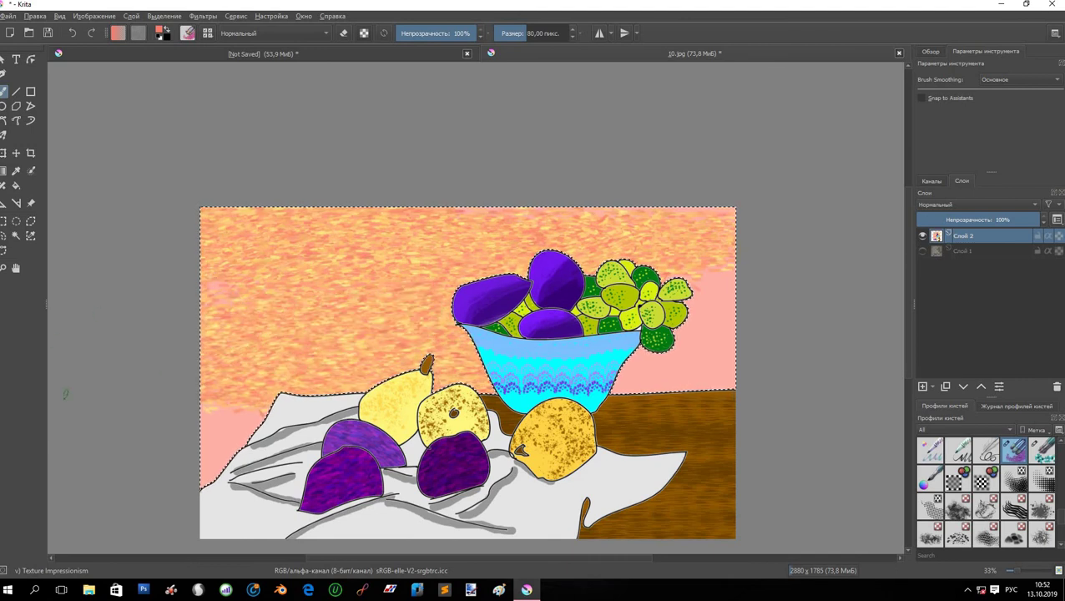
{"action": "mouse_move", "coordinate": [250, 267]}
{"action": "left_mouse_down"}
{"action": "mouse_move", "coordinate": [225, 309]}
{"action": "mouse_move", "coordinate": [401, 288]}
{"action": "mouse_move", "coordinate": [333, 309]}
{"action": "mouse_move", "coordinate": [350, 284]}
{"action": "mouse_move", "coordinate": [225, 293]}
{"action": "mouse_move", "coordinate": [225, 379]}
{"action": "mouse_move", "coordinate": [209, 440]}
{"action": "mouse_move", "coordinate": [236, 414]}
{"action": "left_mouse_up"}
{"action": "mouse_move", "coordinate": [622, 384]}
{"action": "left_mouse_down"}
{"action": "mouse_move", "coordinate": [718, 351]}
{"action": "mouse_move", "coordinate": [701, 343]}
{"action": "mouse_move", "coordinate": [693, 225]}
{"action": "left_mouse_up"}
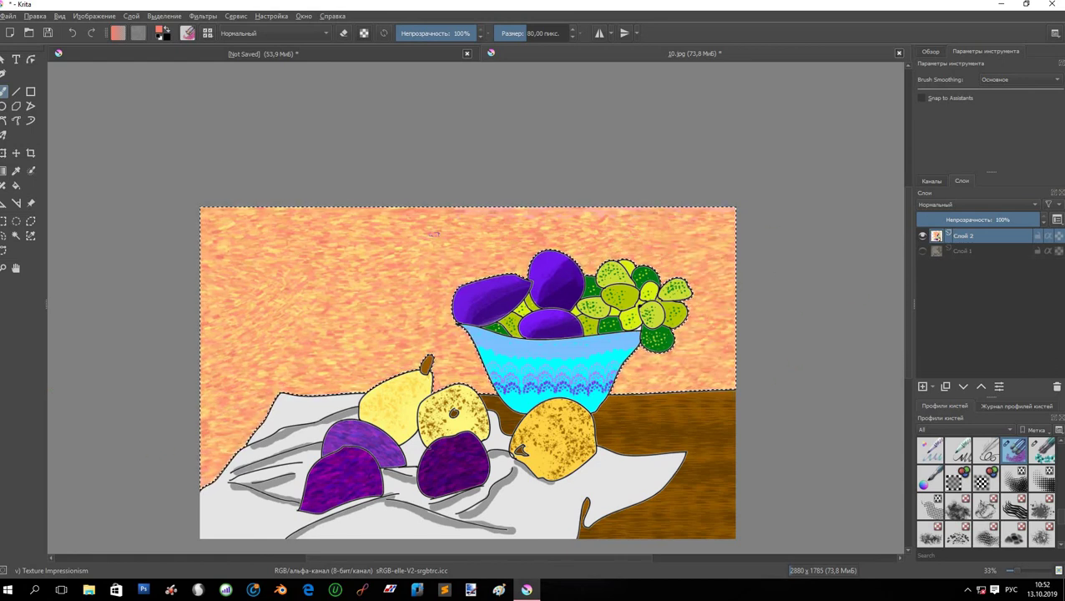
{"action": "left_click_drag", "start_coordinate": [433, 233], "coordinate": [584, 224]}
- Pick a vivid red-orange and brush deep orange texture across the top background
{"action": "right_click", "coordinate": [302, 300]}
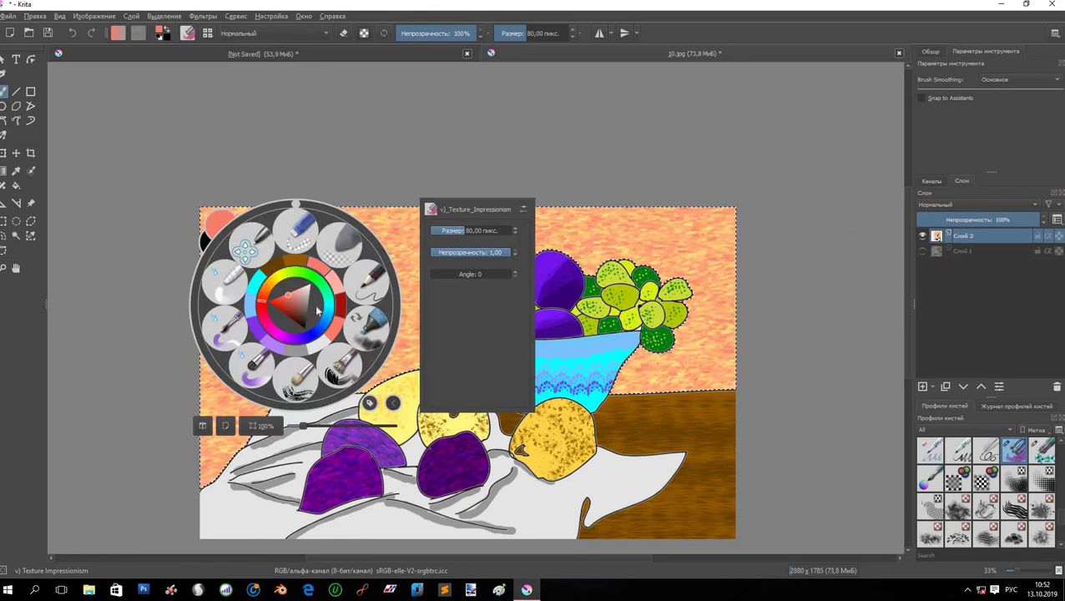
{"action": "left_click", "coordinate": [283, 312]}
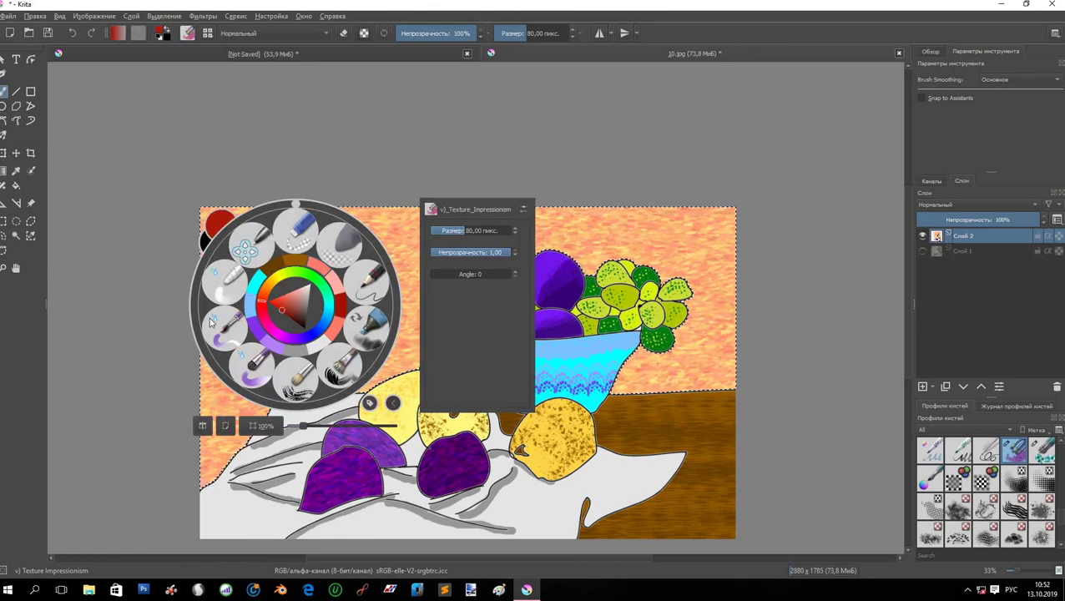
{"action": "left_click", "coordinate": [276, 307]}
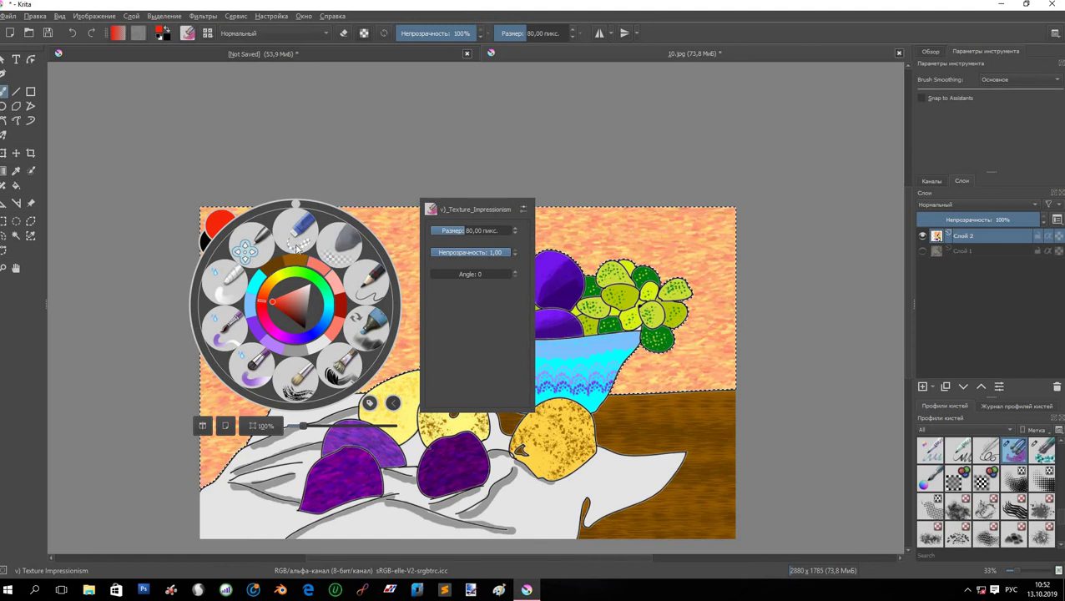
{"action": "left_click", "coordinate": [352, 170]}
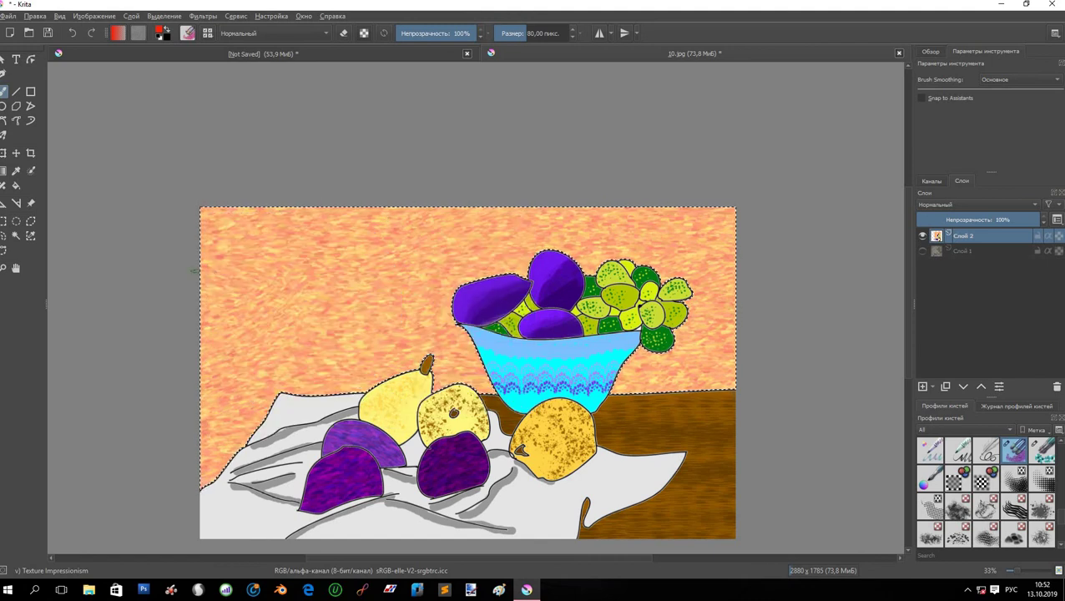
{"action": "mouse_move", "coordinate": [196, 235]}
{"action": "left_mouse_down"}
{"action": "mouse_move", "coordinate": [740, 215]}
{"action": "mouse_move", "coordinate": [198, 304]}
{"action": "mouse_move", "coordinate": [171, 399]}
{"action": "mouse_move", "coordinate": [273, 320]}
{"action": "mouse_move", "coordinate": [705, 367]}
{"action": "mouse_move", "coordinate": [709, 204]}
{"action": "left_mouse_up"}
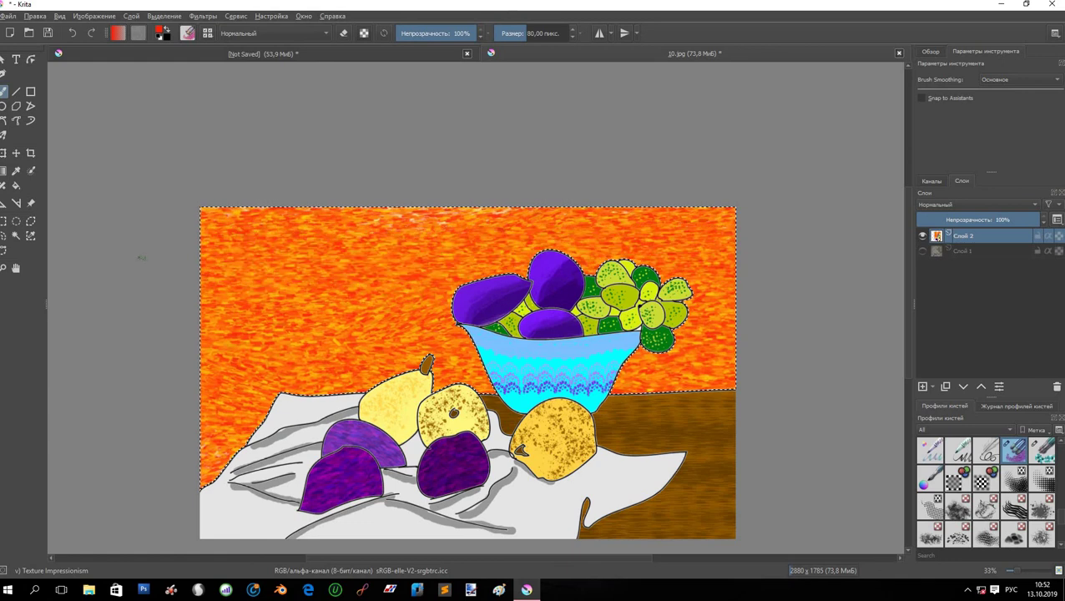